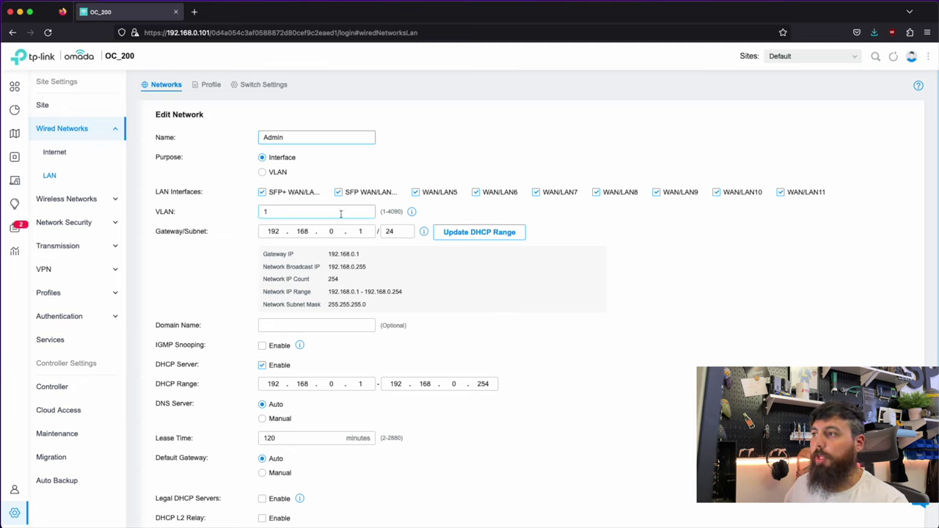
Step: Set the Admin LAN to VLAN 10, gateway 192.168.10.1/24, DHCP range starting at .20
{"action": "type", "text": "10"}
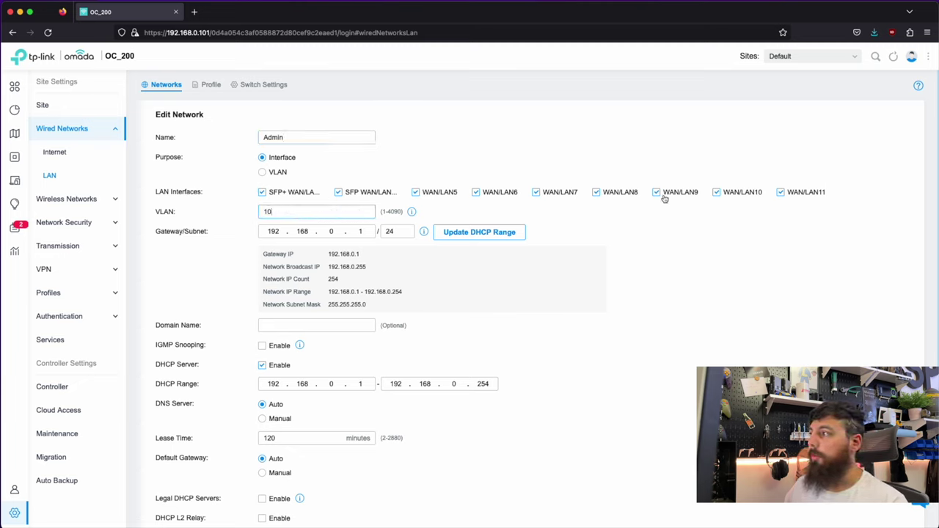
{"action": "left_click", "coordinate": [336, 232]}
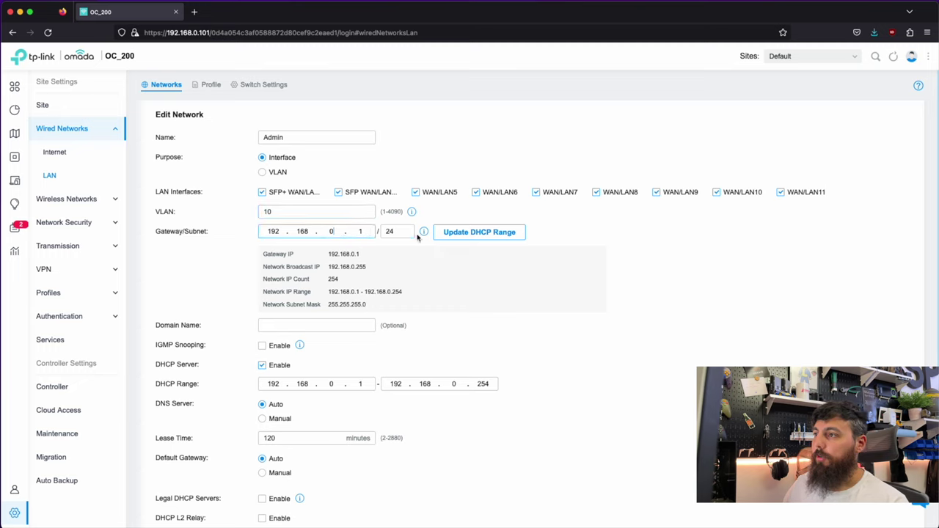
{"action": "type", "text": "10"}
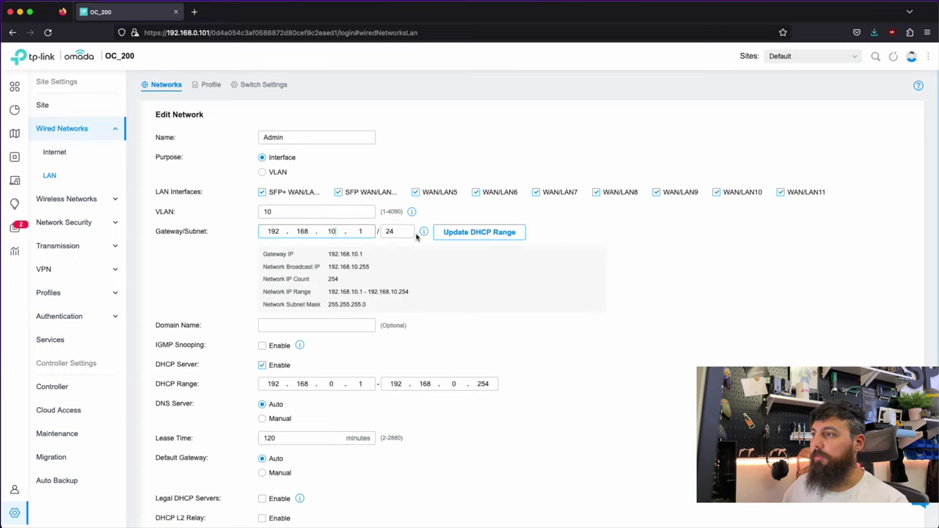
{"action": "left_click", "coordinate": [468, 235]}
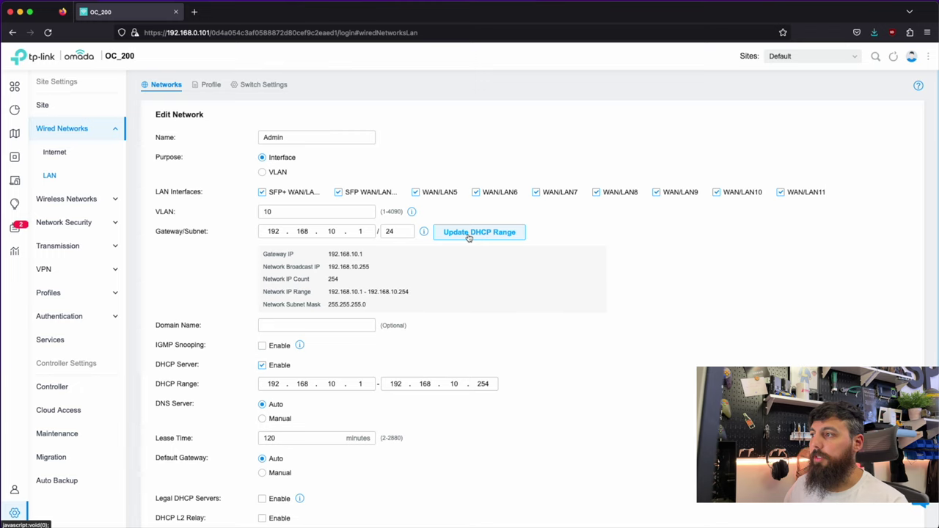
{"action": "scroll", "coordinate": [462, 240], "scroll_direction": "down", "scroll_amount": 3}
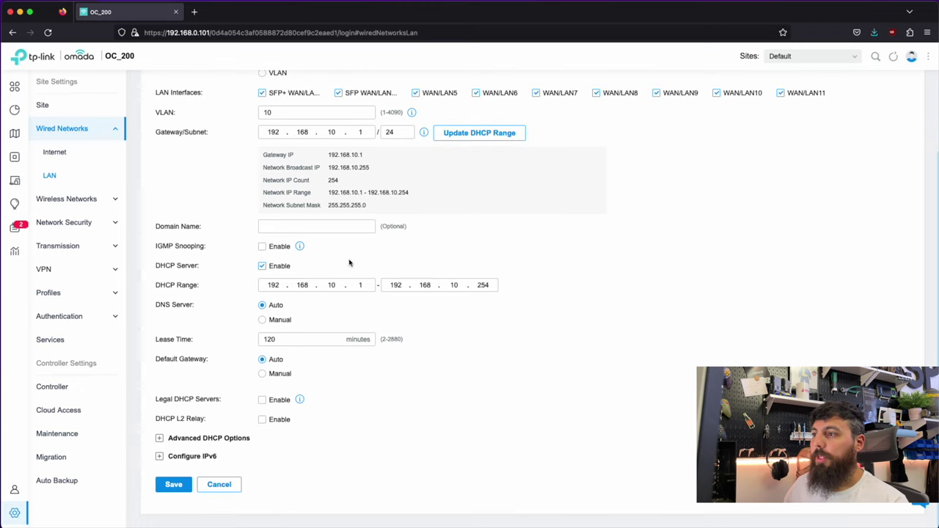
{"action": "left_click", "coordinate": [365, 285]}
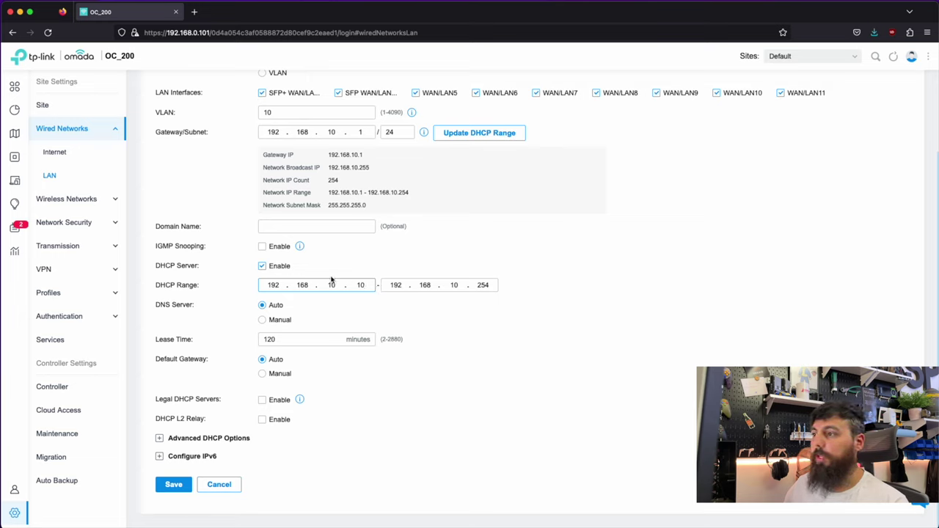
{"action": "left_click", "coordinate": [427, 286]}
{"action": "left_click", "coordinate": [361, 285]}
{"action": "type", "text": "20"}
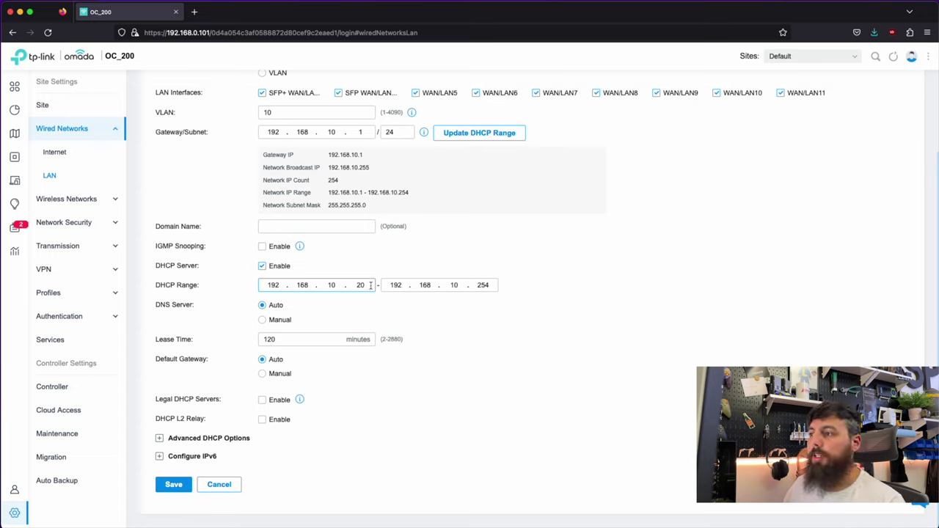
{"action": "double_click", "coordinate": [362, 286]}
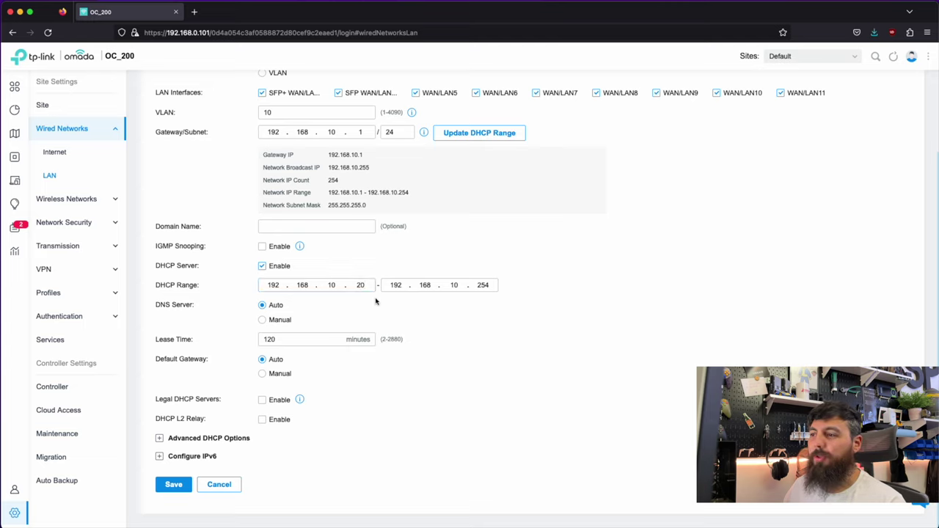
Step: Use manual DNS servers 1.1.1.2 and 1.1.1.1 and save the Admin network
{"action": "left_click", "coordinate": [278, 320]}
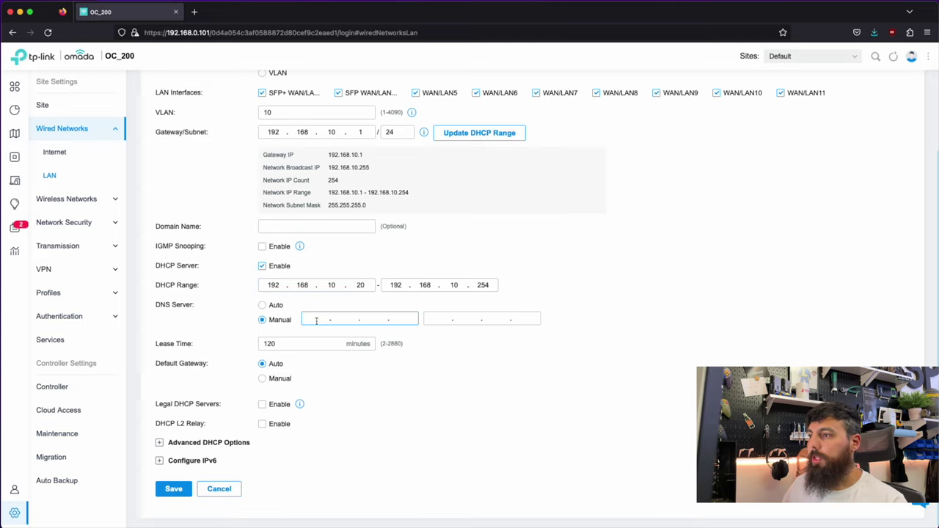
{"action": "type", "text": "1.1."}
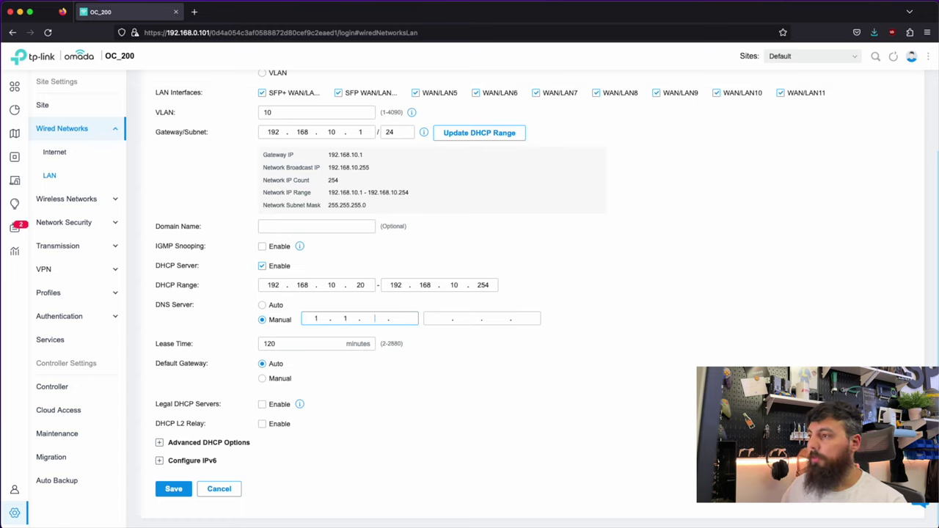
{"action": "type", "text": "1.2"}
{"action": "left_click", "coordinate": [438, 318]}
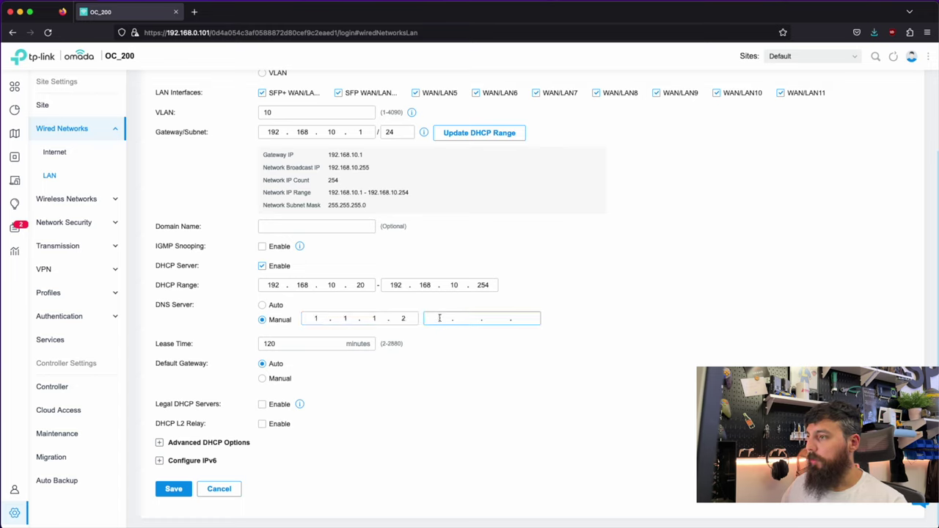
{"action": "type", "text": "1.1.1.1"}
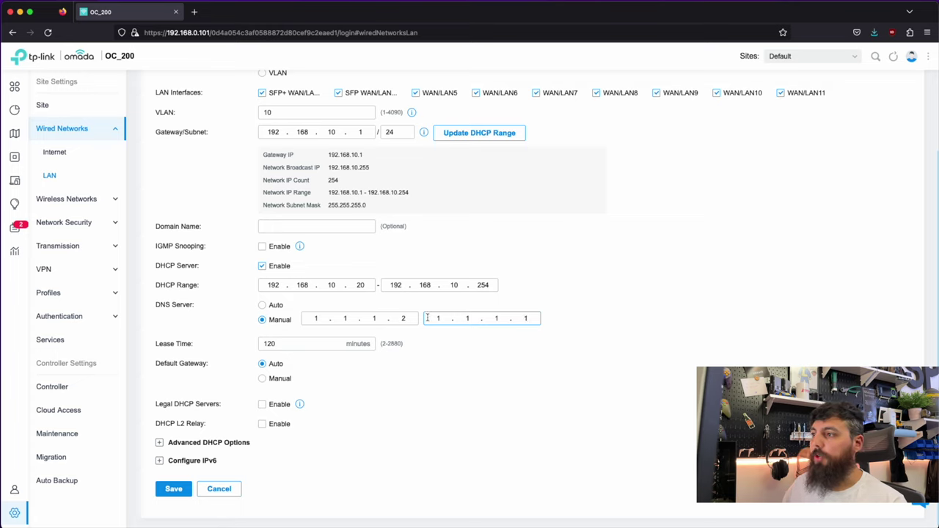
{"action": "left_click", "coordinate": [527, 321]}
{"action": "type", "text": "1"}
{"action": "left_click", "coordinate": [377, 318]}
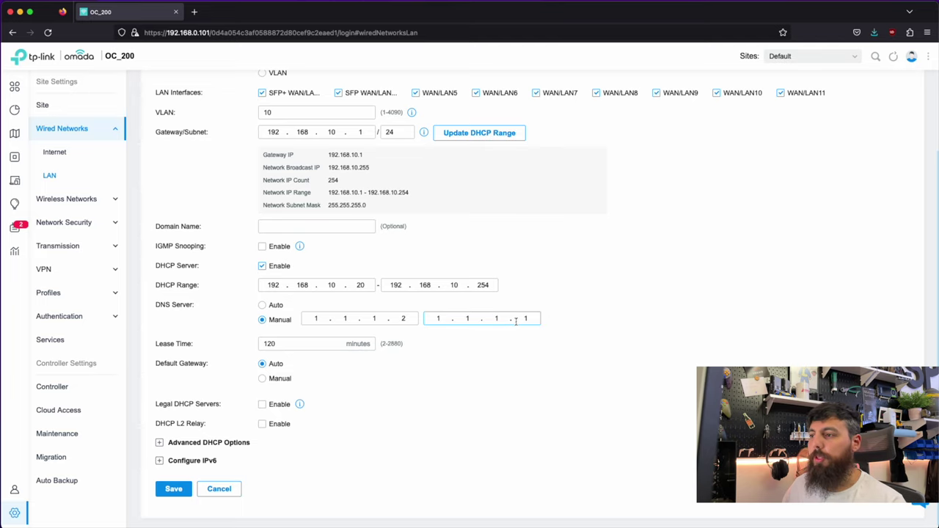
{"action": "left_click", "coordinate": [173, 490]}
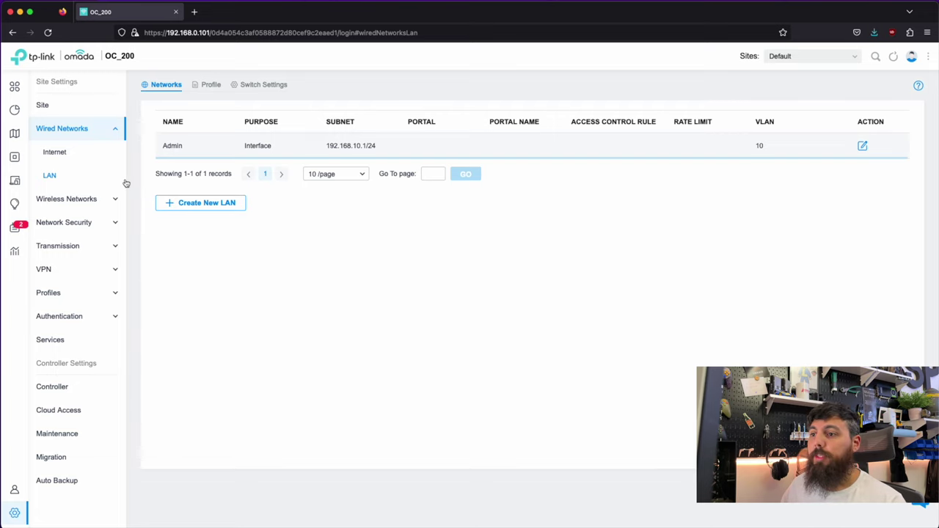
Step: Give the controller a static IP of 192.168.10.2 with netmask 255.255.255.0
{"action": "left_click", "coordinate": [79, 393]}
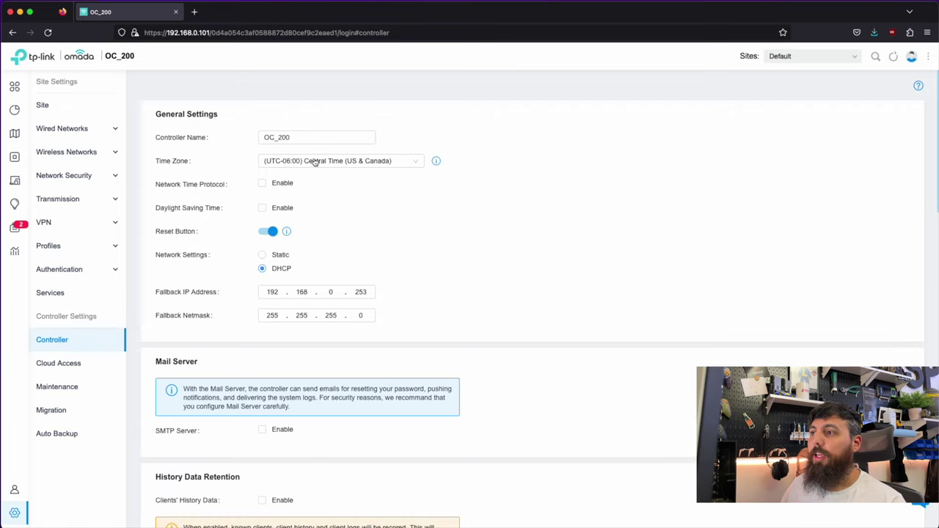
{"action": "left_click", "coordinate": [270, 256]}
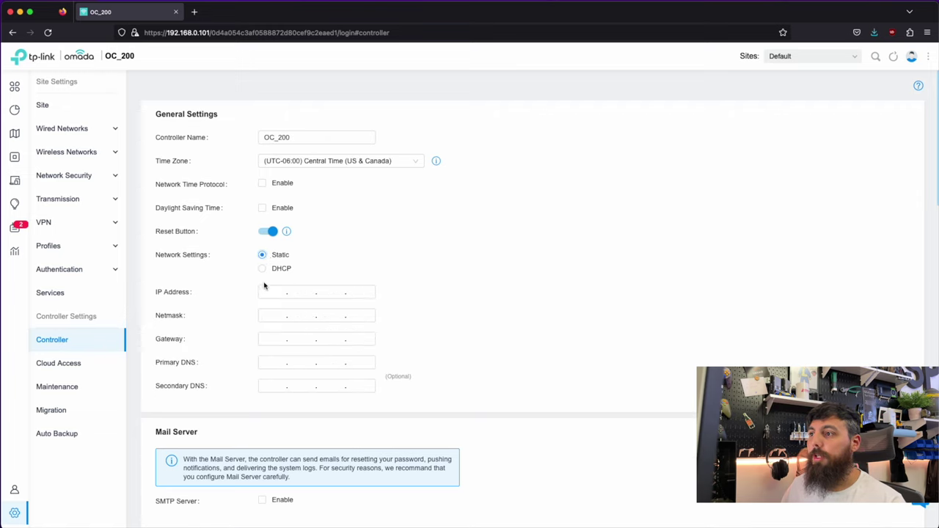
{"action": "left_click", "coordinate": [277, 292]}
{"action": "type", "text": "1"}
{"action": "type", "text": "92.16"}
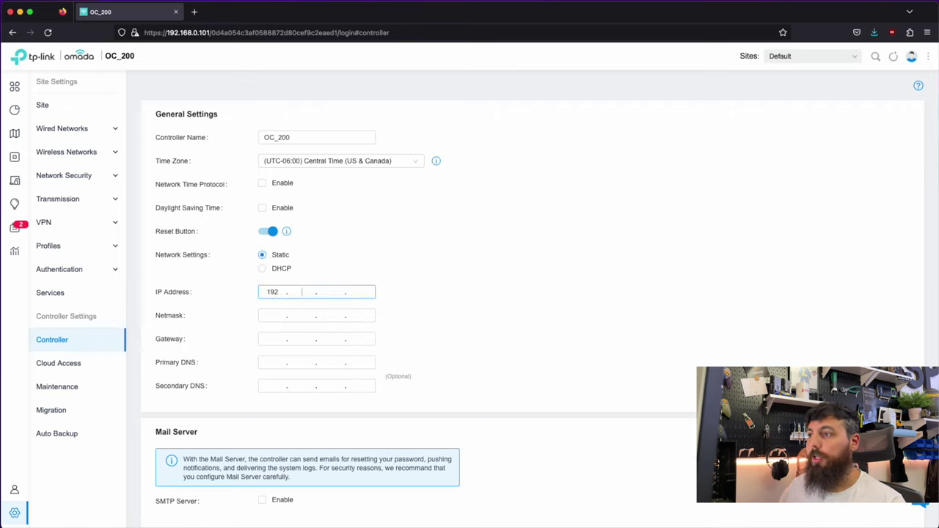
{"action": "type", "text": "8."}
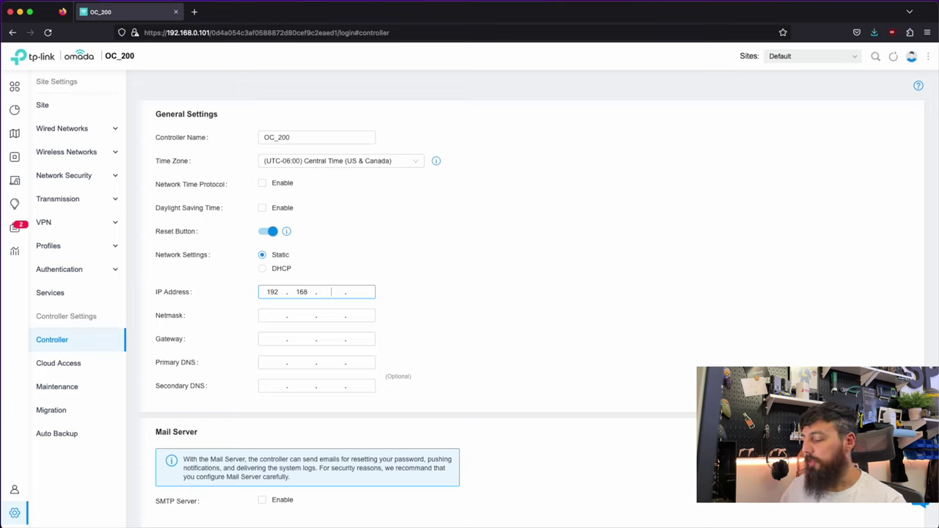
{"action": "type", "text": "10.2"}
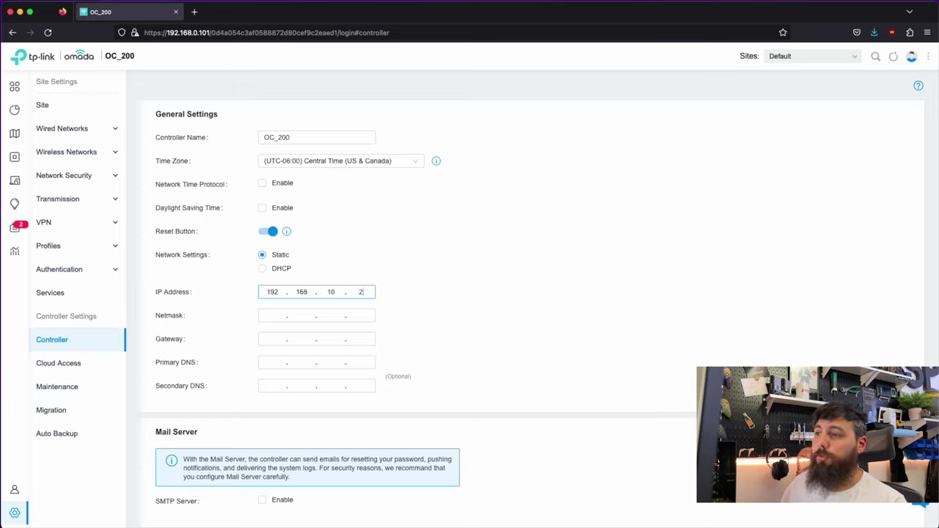
{"action": "left_click", "coordinate": [269, 317]}
{"action": "type", "text": "25"}
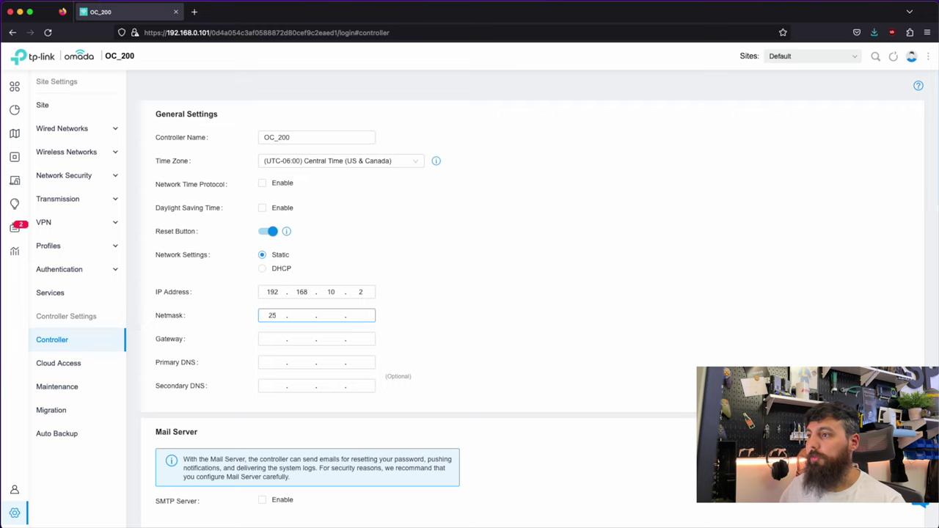
{"action": "type", "text": "5.255.255"}
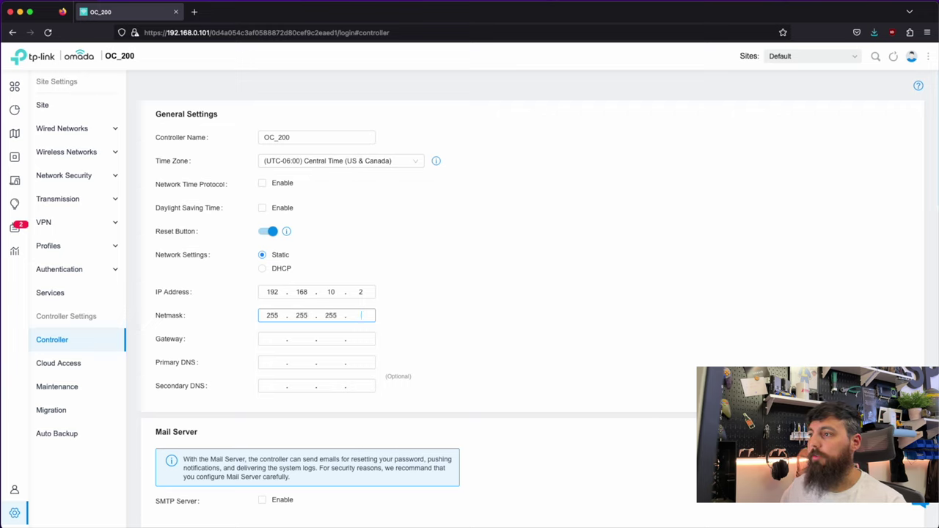
{"action": "type", "text": ".0"}
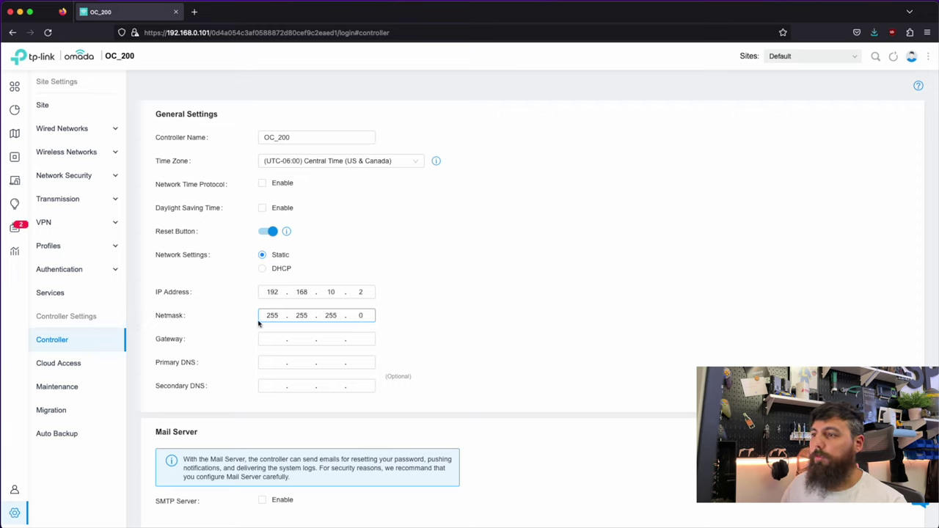
Step: Set the controller's gateway to 192.168.10.1 and DNS to 192.168.10.1 and 1.1.1.2, then save
{"action": "left_click", "coordinate": [264, 339]}
{"action": "type", "text": "192."}
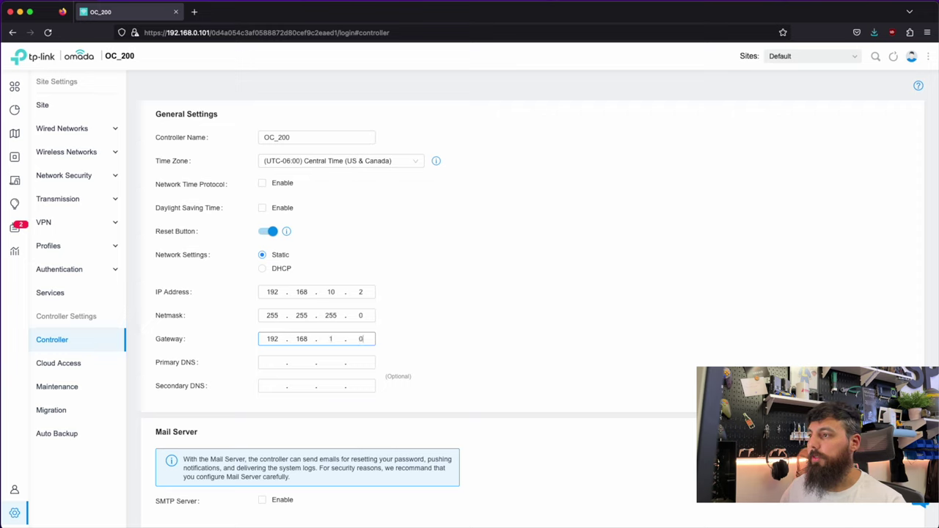
{"action": "type", "text": "168.10."}
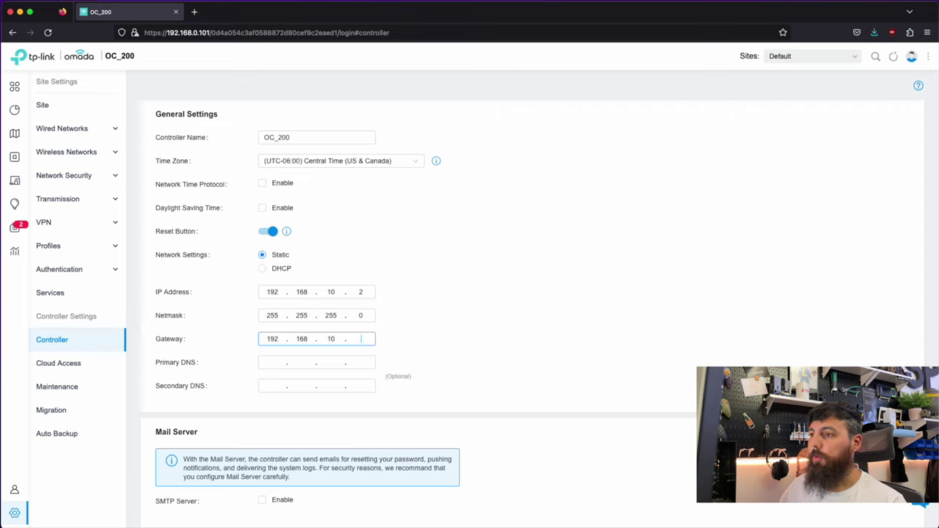
{"action": "left_click", "coordinate": [272, 362]}
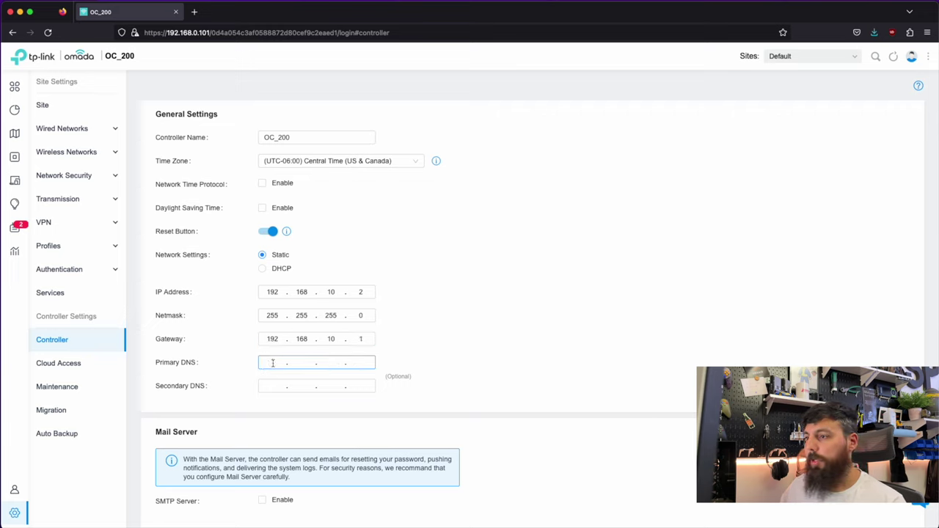
{"action": "type", "text": "192."}
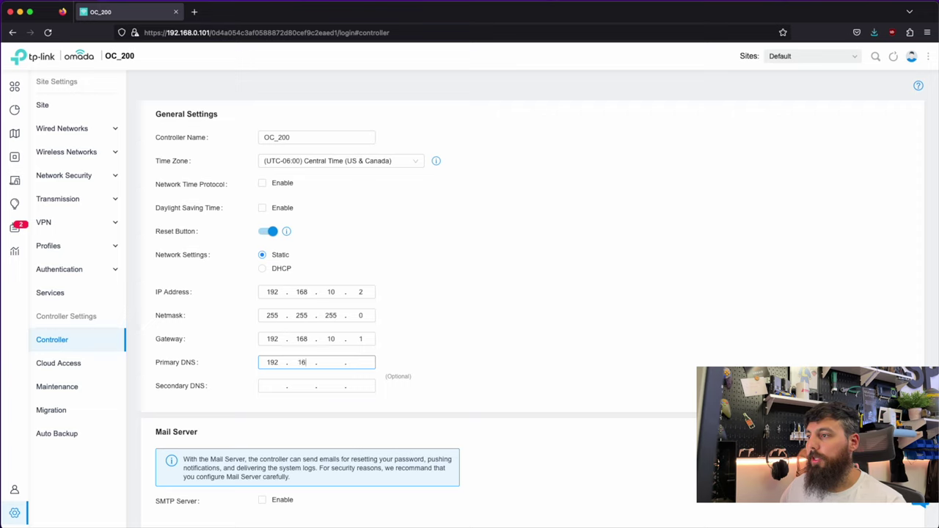
{"action": "type", "text": "168.10.1"}
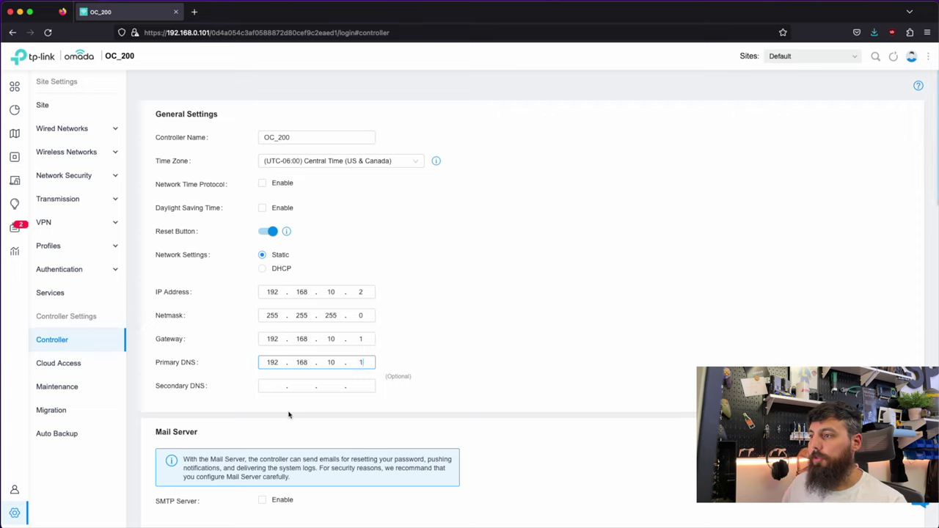
{"action": "left_click", "coordinate": [276, 387]}
{"action": "type", "text": "1.1.1."}
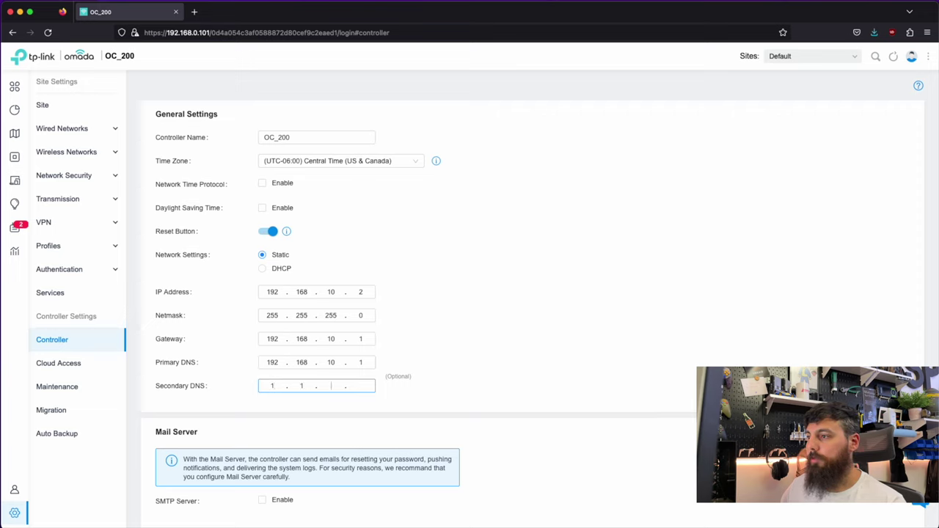
{"action": "type", "text": "2"}
{"action": "scroll", "coordinate": [270, 387], "scroll_direction": "down", "scroll_amount": 5}
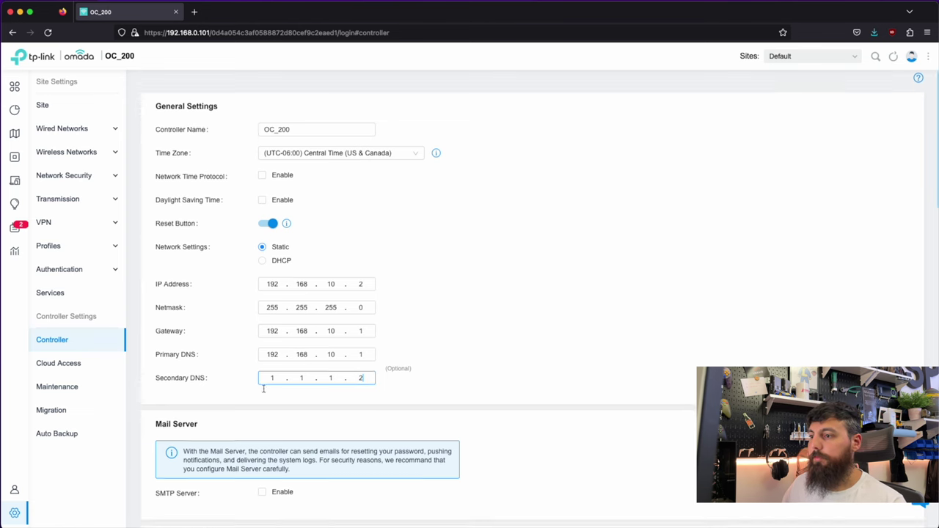
{"action": "scroll", "coordinate": [260, 400], "scroll_direction": "down", "scroll_amount": 18}
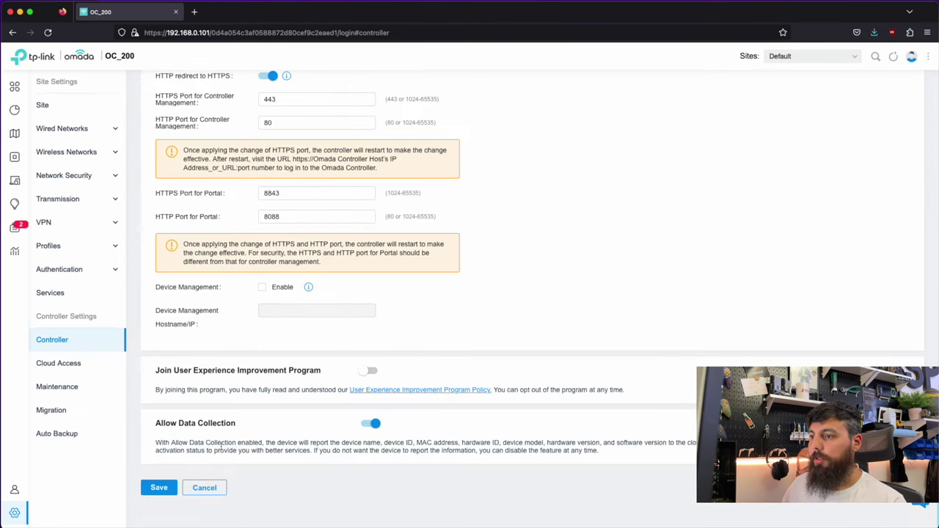
{"action": "left_click", "coordinate": [159, 487]}
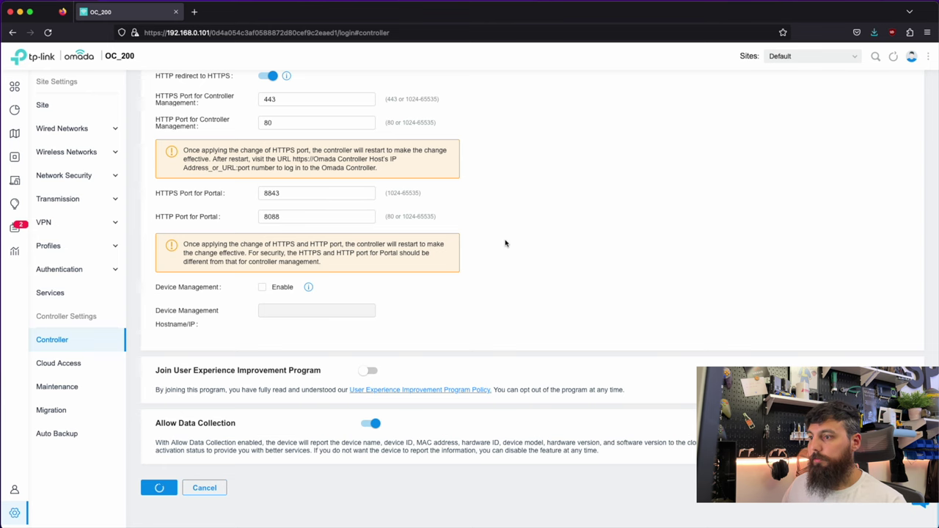
{"action": "scroll", "coordinate": [505, 242], "scroll_direction": "up", "scroll_amount": 7}
{"action": "scroll", "coordinate": [505, 243], "scroll_direction": "up", "scroll_amount": 12}
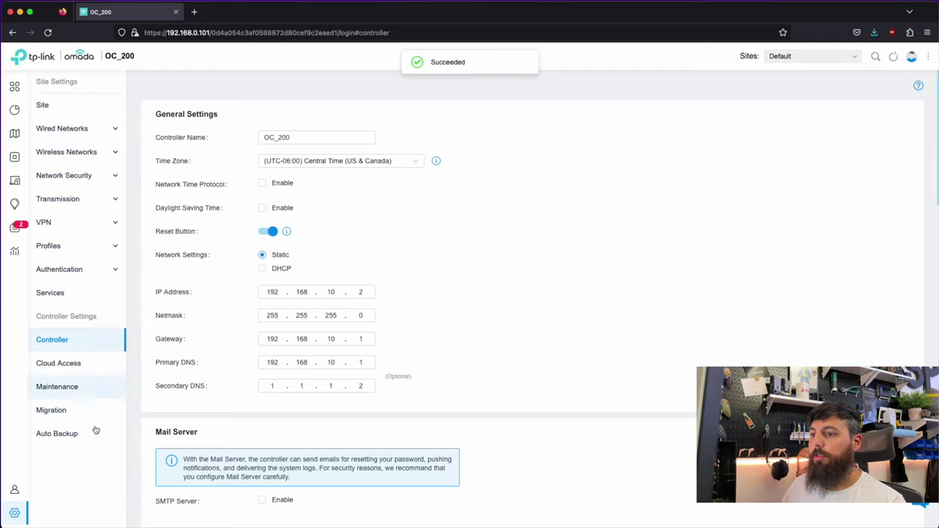
{"action": "mouse_move", "coordinate": [39, 372]}
{"action": "left_click", "coordinate": [50, 157]}
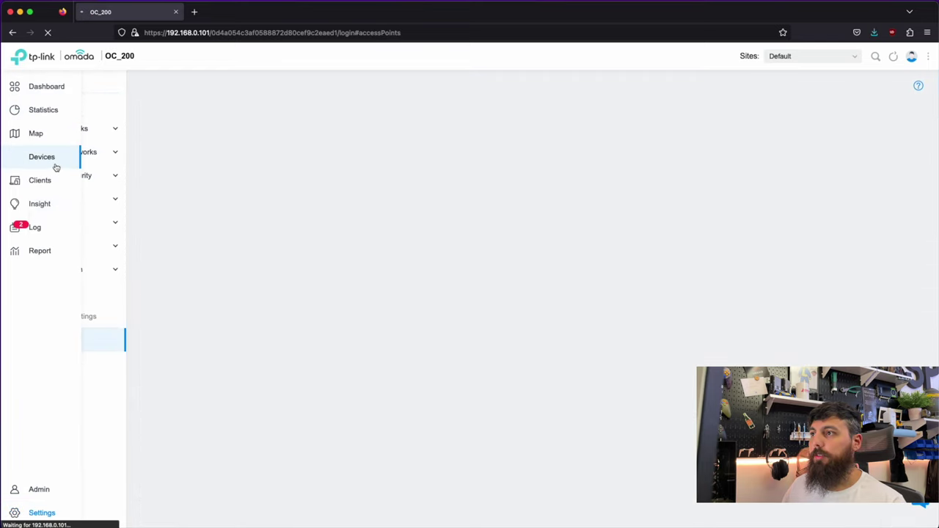
{"action": "left_click", "coordinate": [438, 32]}
{"action": "left_click_drag", "start_coordinate": [438, 32], "coordinate": [193, 32]}
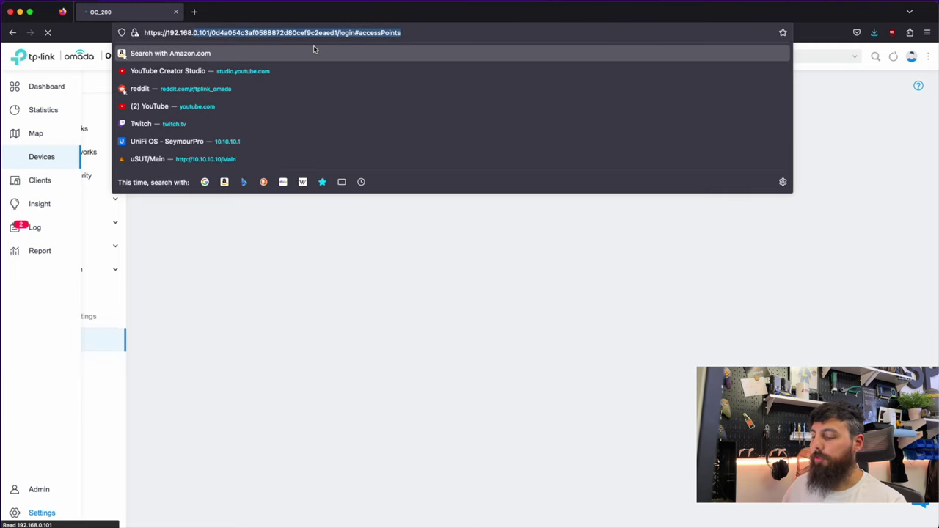
{"action": "key", "text": "BackSpace"}
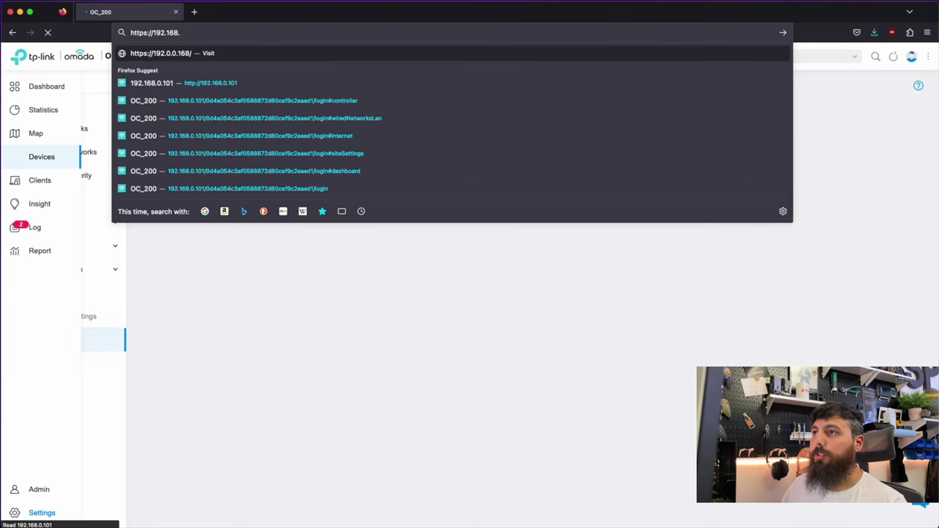
{"action": "type", "text": "0.10"}
{"action": "key", "text": "Return"}
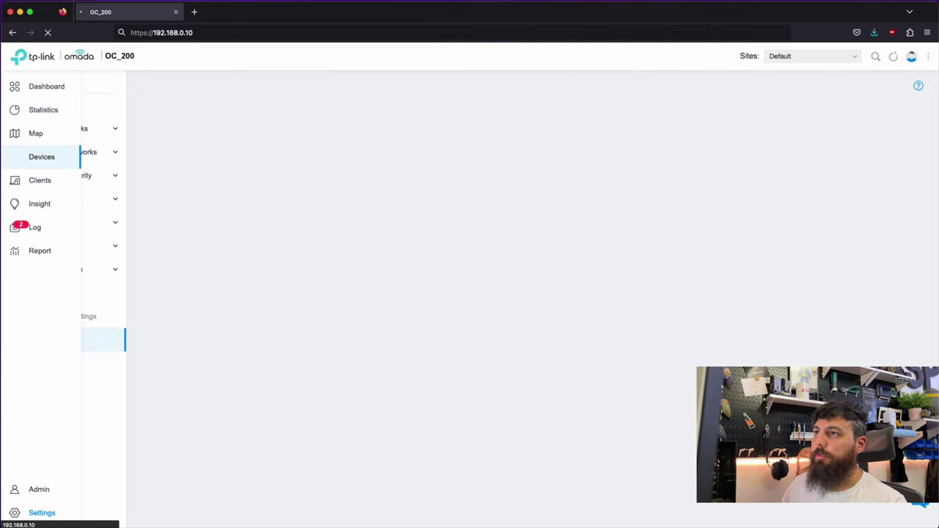
{"action": "left_click", "coordinate": [302, 32]}
{"action": "key", "text": "BackSpace"}
{"action": "key", "text": "BackSpace"}
{"action": "key", "text": "BackSpace"}
{"action": "key", "text": "BackSpace"}
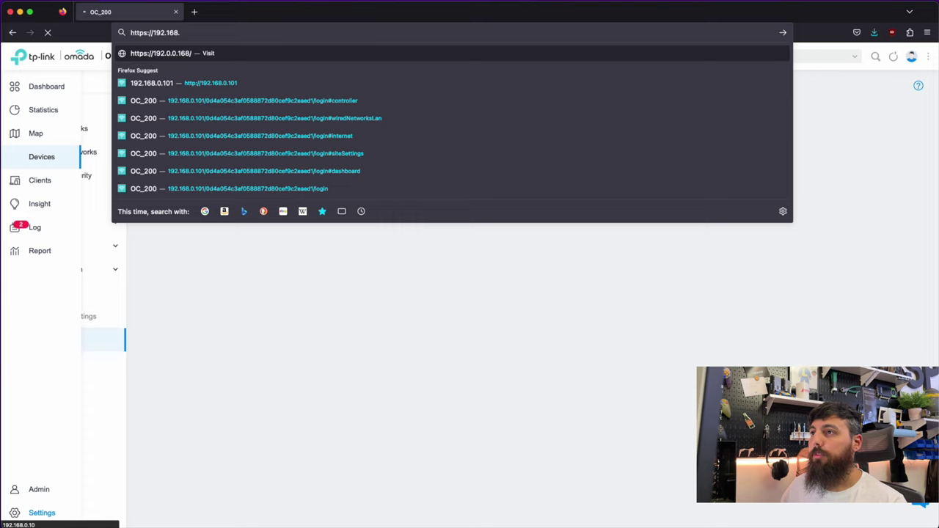
{"action": "type", "text": "10.2"}
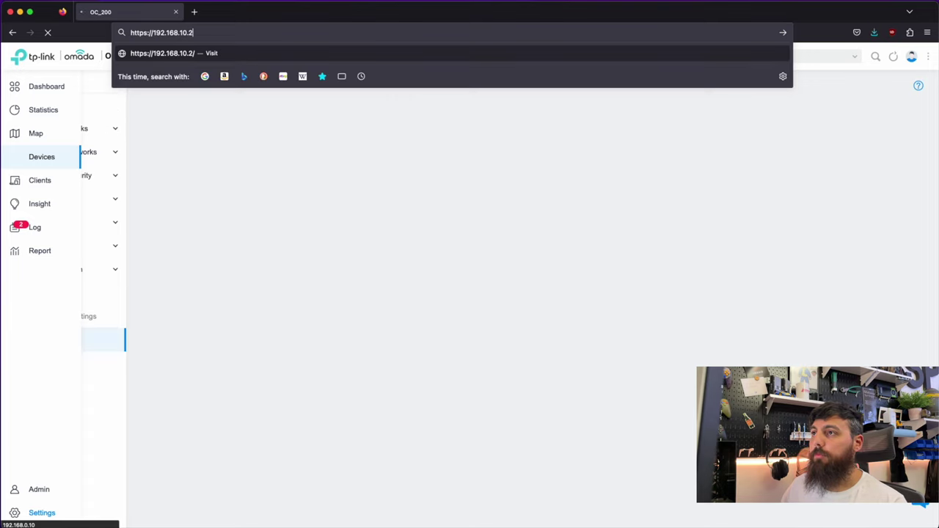
{"action": "key", "text": "Return"}
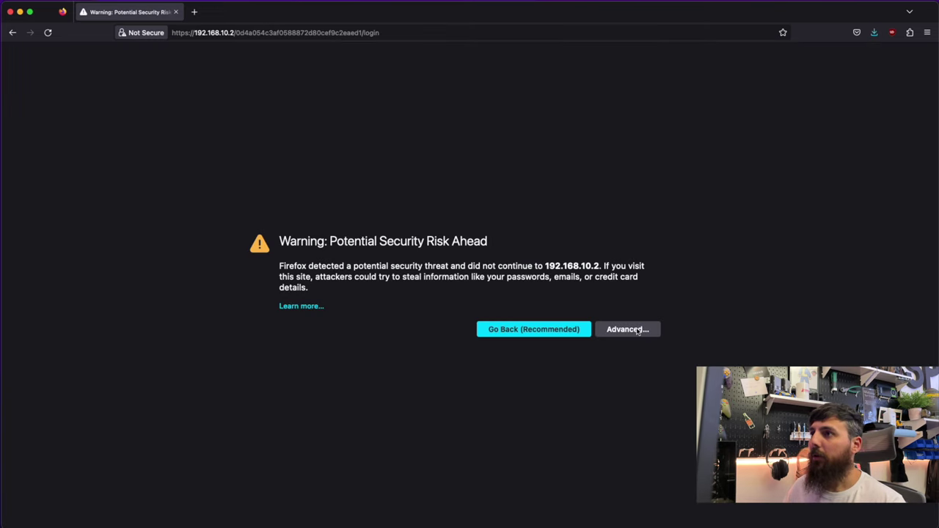
Step: Accept the self-signed certificate, sign in with the admin username and password, and open Devices
{"action": "left_click", "coordinate": [628, 329]}
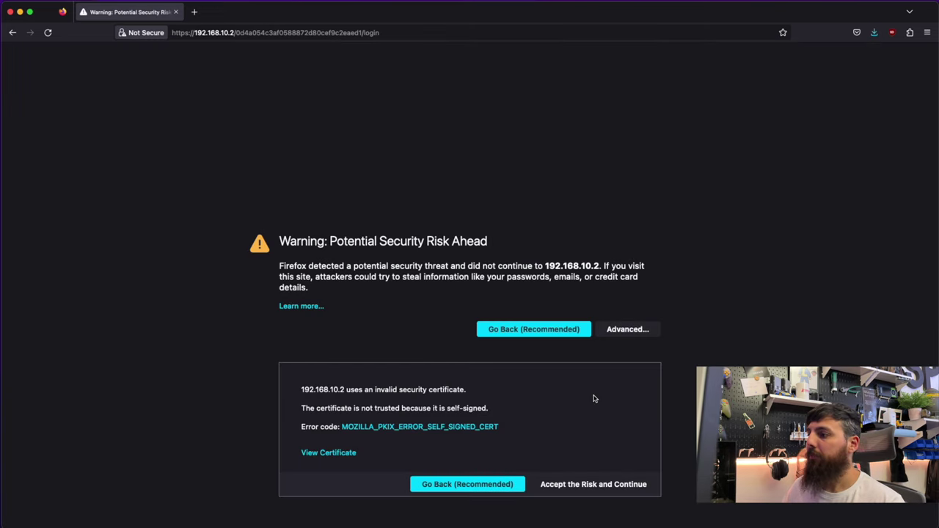
{"action": "left_click", "coordinate": [585, 487]}
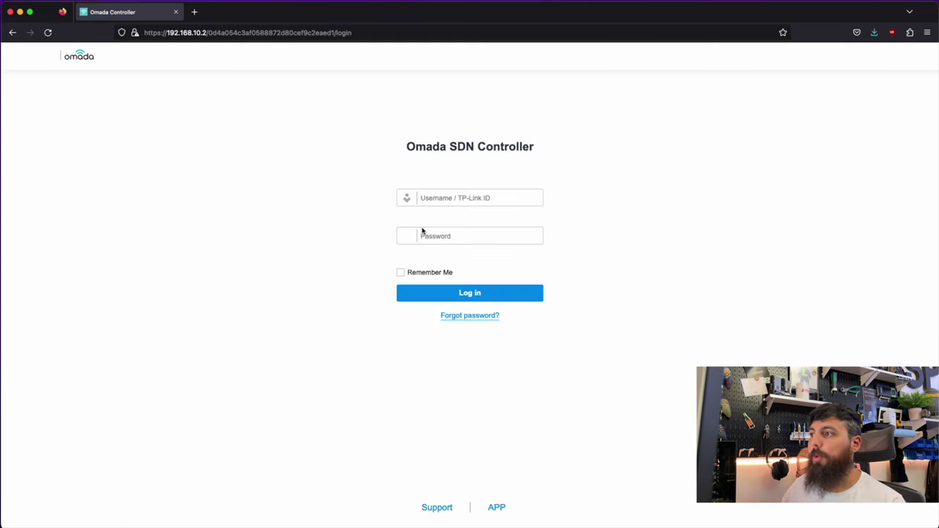
{"action": "left_click", "coordinate": [455, 200]}
{"action": "type", "text": "s"}
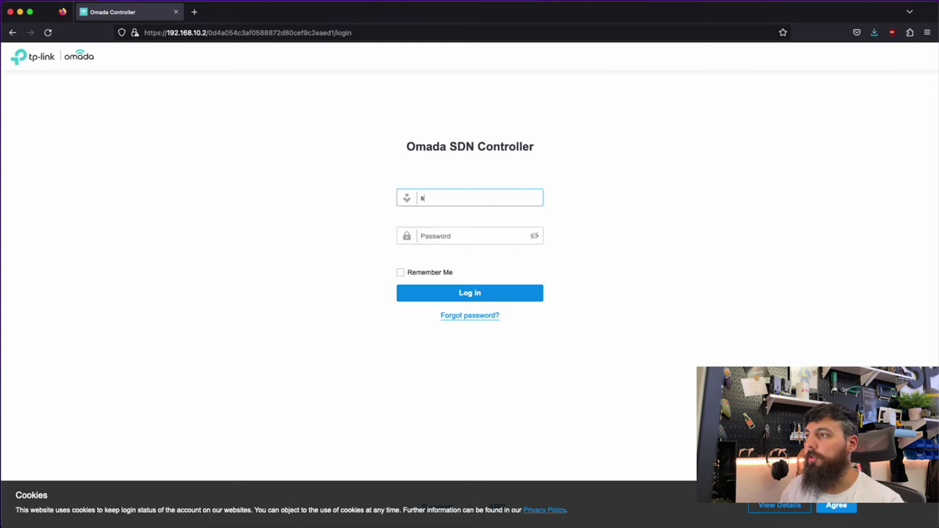
{"action": "type", "text": "pxlabs"}
{"action": "key", "text": "BackSpace"}
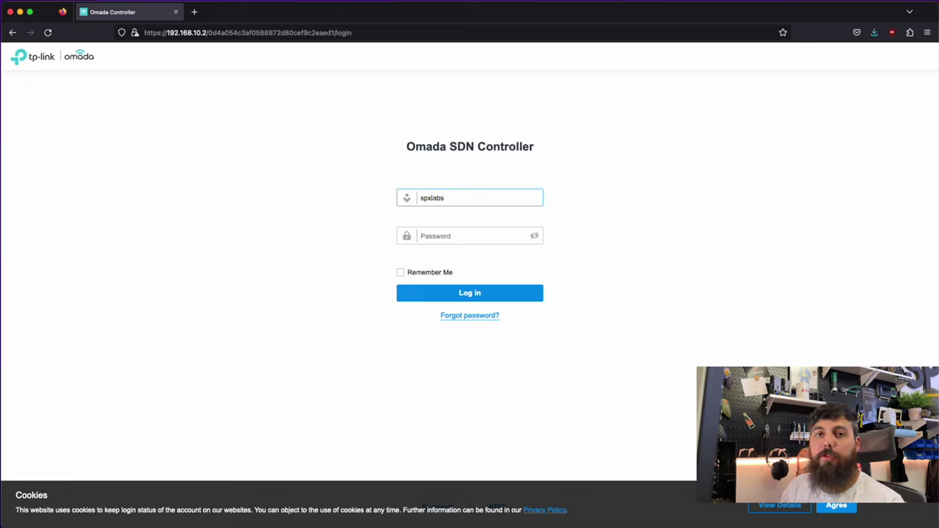
{"action": "type", "text": "-admin"}
{"action": "key", "text": "Tab"}
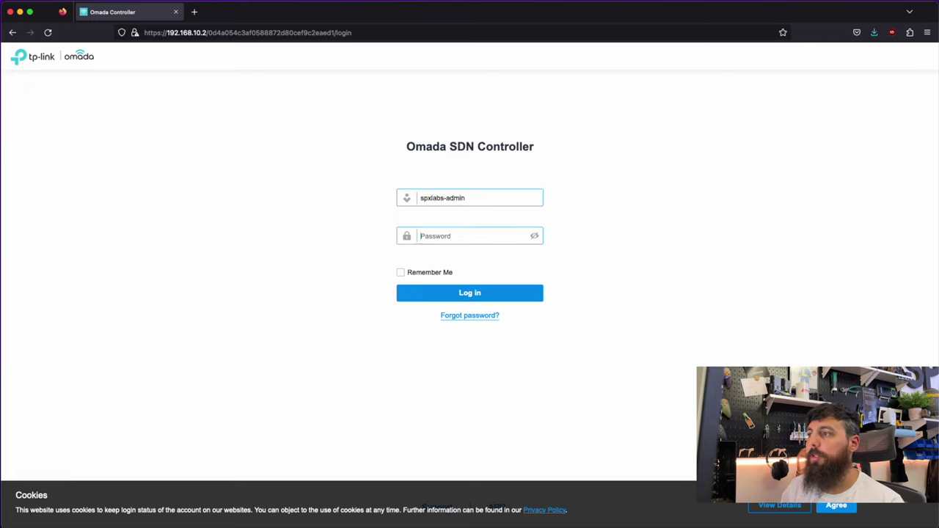
{"action": "type", "text": "•"}
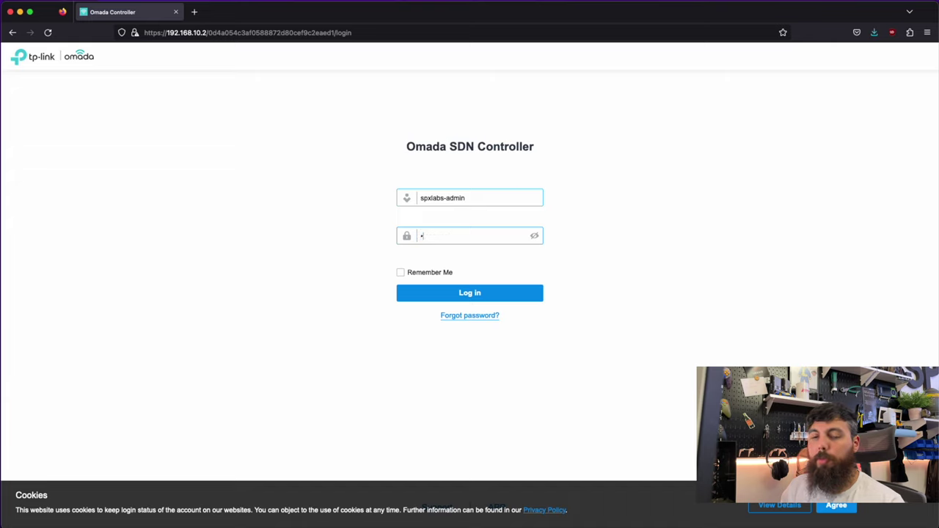
{"action": "type", "text": "••••••••••••••••"}
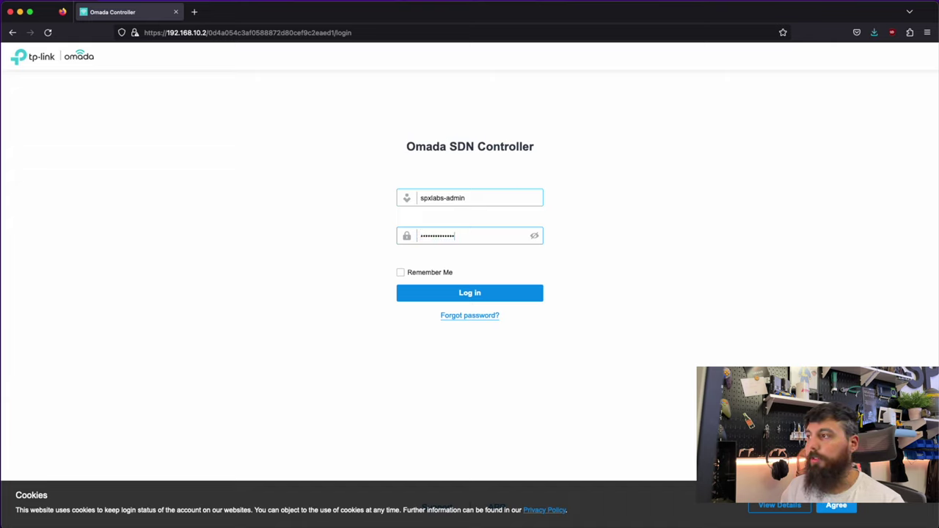
{"action": "type", "text": "•"}
{"action": "key", "text": "Return"}
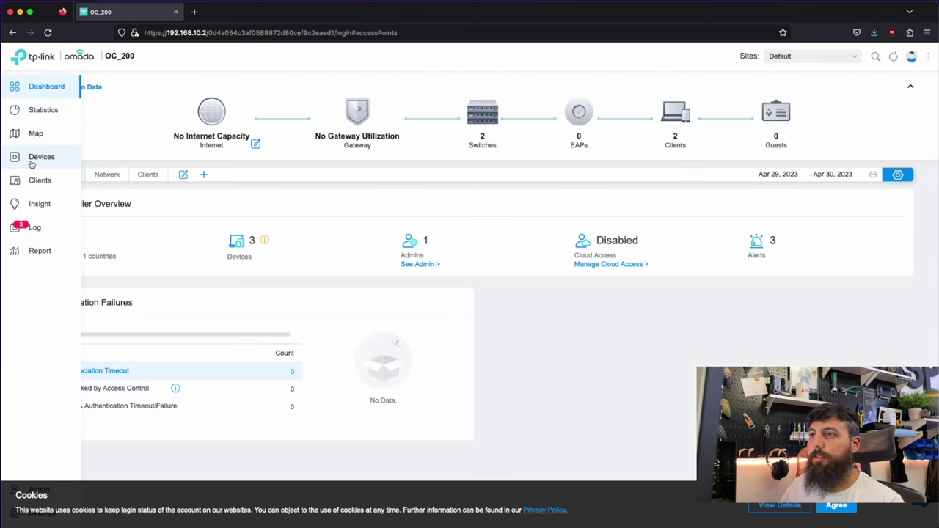
{"action": "left_click", "coordinate": [33, 160]}
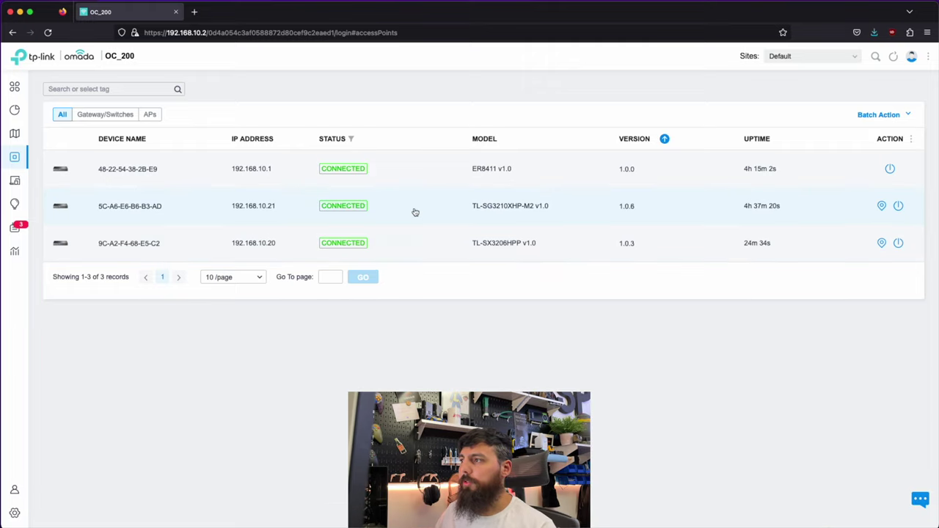
Step: Open the TL-SG3210XHP-M2 switch's Admin VLAN interface settings under Config
{"action": "left_click", "coordinate": [415, 209]}
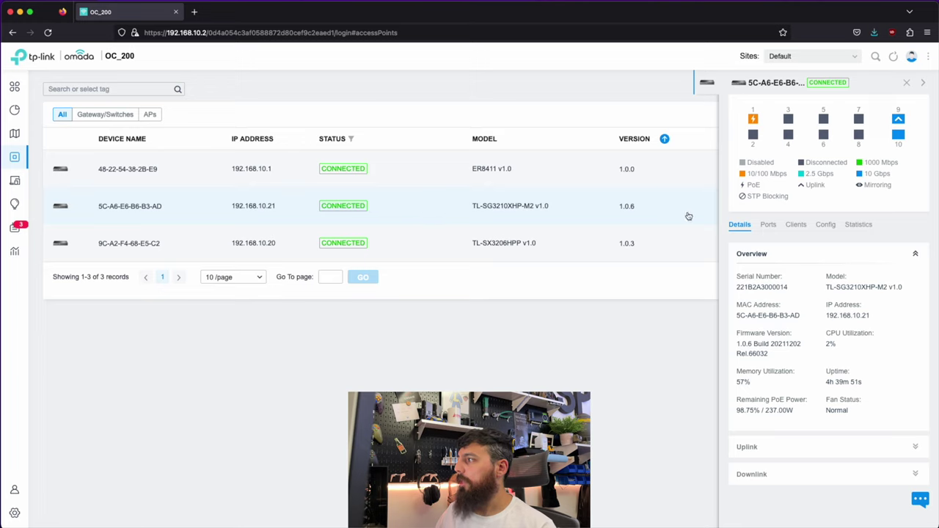
{"action": "left_click", "coordinate": [833, 232]}
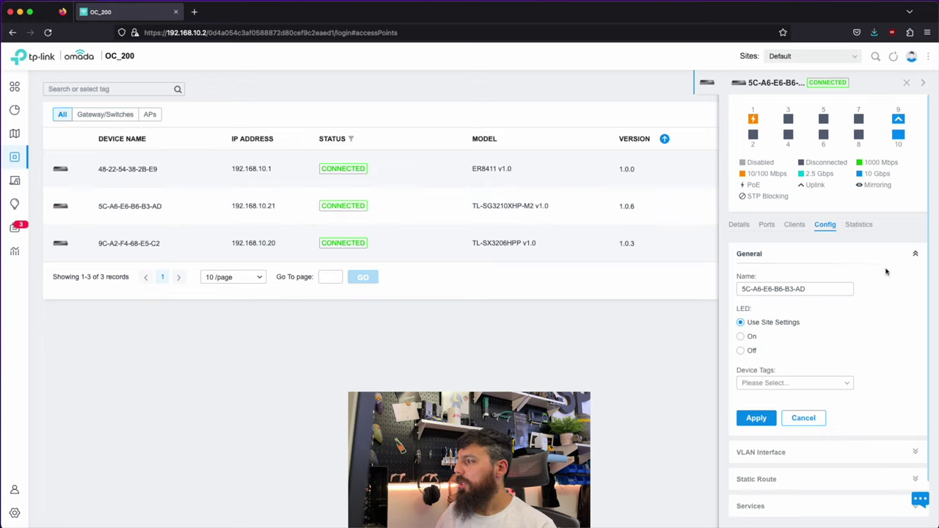
{"action": "scroll", "coordinate": [886, 273], "scroll_direction": "down", "scroll_amount": 1}
{"action": "left_click", "coordinate": [914, 408]}
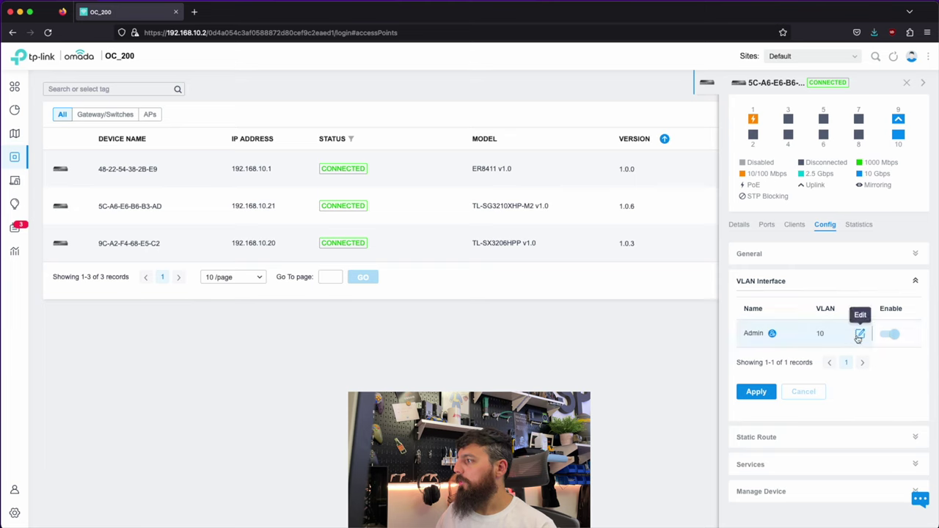
{"action": "left_click", "coordinate": [859, 336]}
{"action": "scroll", "coordinate": [885, 325], "scroll_direction": "down", "scroll_amount": 5}
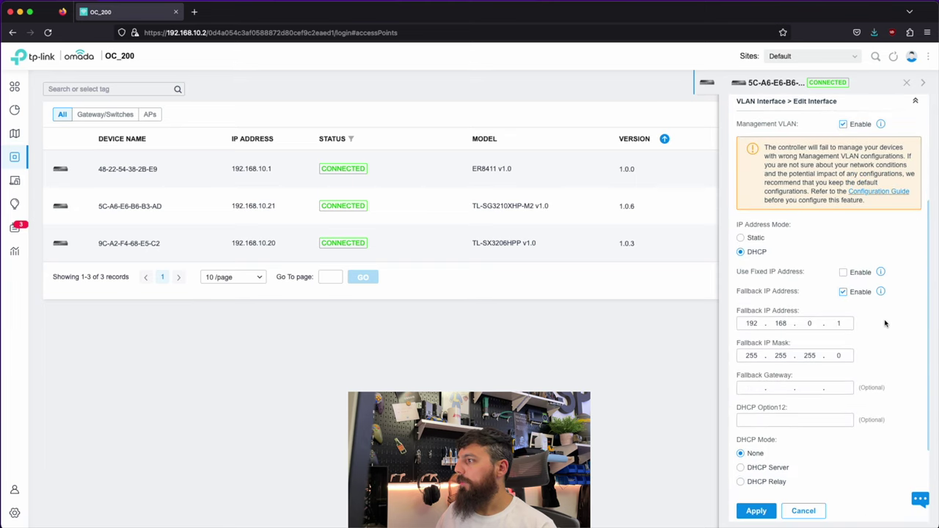
Step: Enable a fixed IP of 192.168.10.3 for the switch and apply it
{"action": "left_click", "coordinate": [844, 258]}
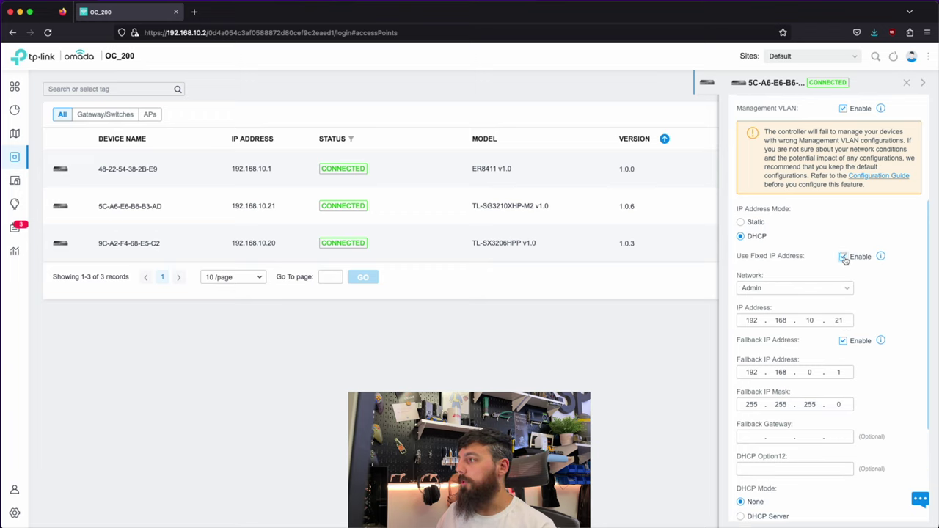
{"action": "left_click", "coordinate": [847, 320]}
{"action": "key", "text": "BackSpace"}
{"action": "key", "text": "BackSpace"}
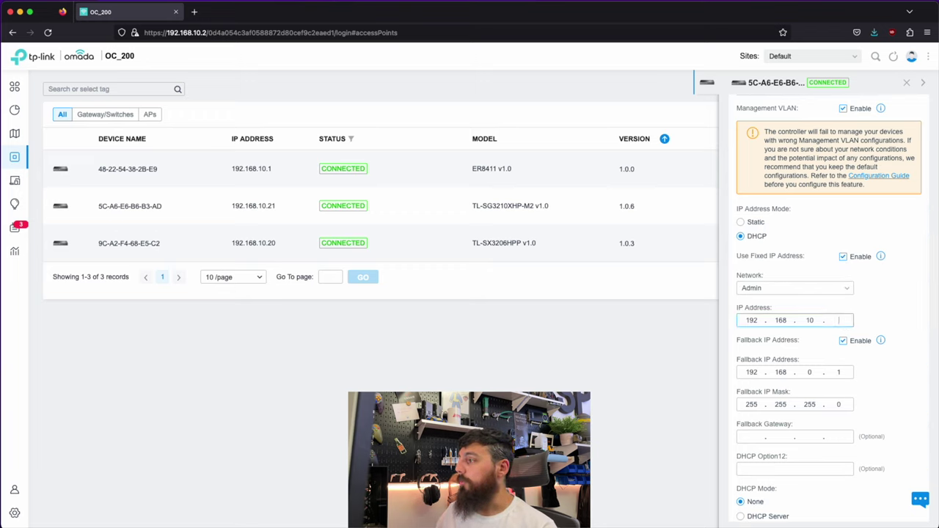
{"action": "scroll", "coordinate": [900, 325], "scroll_direction": "down", "scroll_amount": 1}
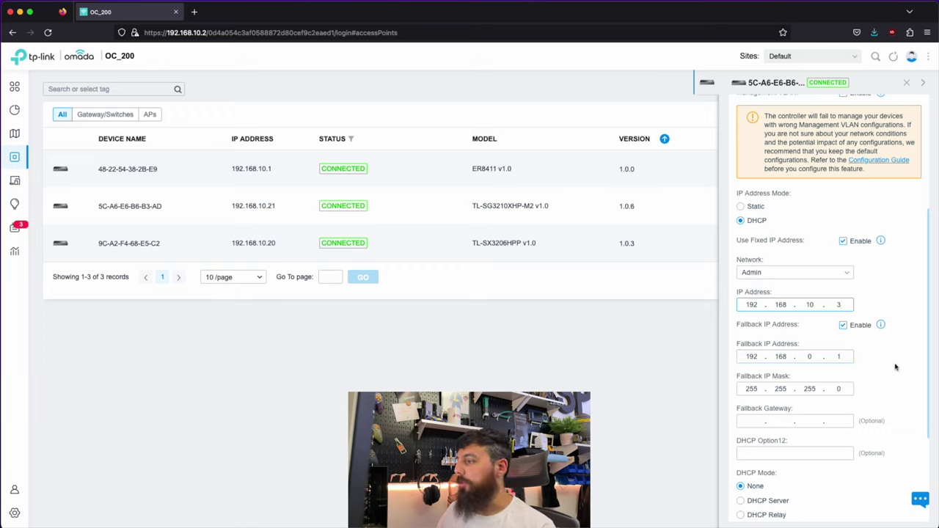
{"action": "scroll", "coordinate": [895, 367], "scroll_direction": "down", "scroll_amount": 3}
{"action": "scroll", "coordinate": [895, 367], "scroll_direction": "down", "scroll_amount": 1}
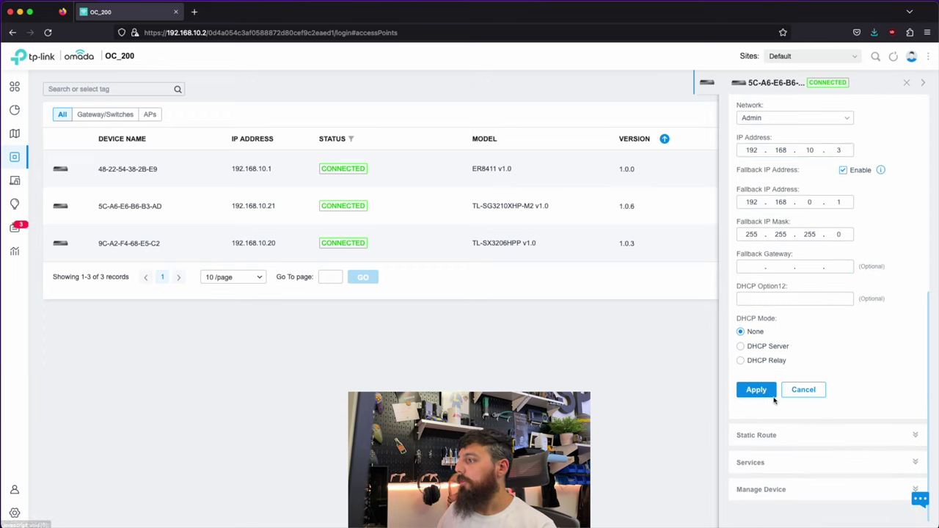
{"action": "left_click", "coordinate": [758, 389]}
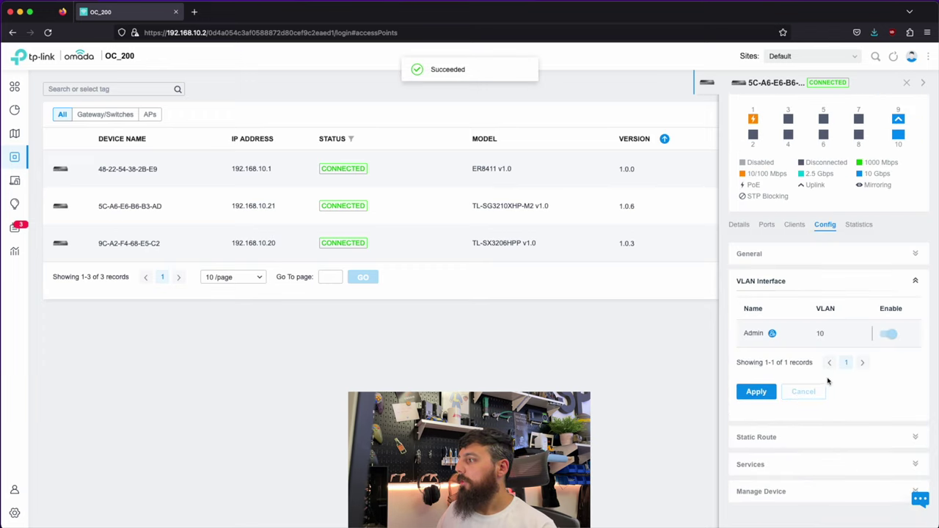
{"action": "left_click", "coordinate": [906, 85]}
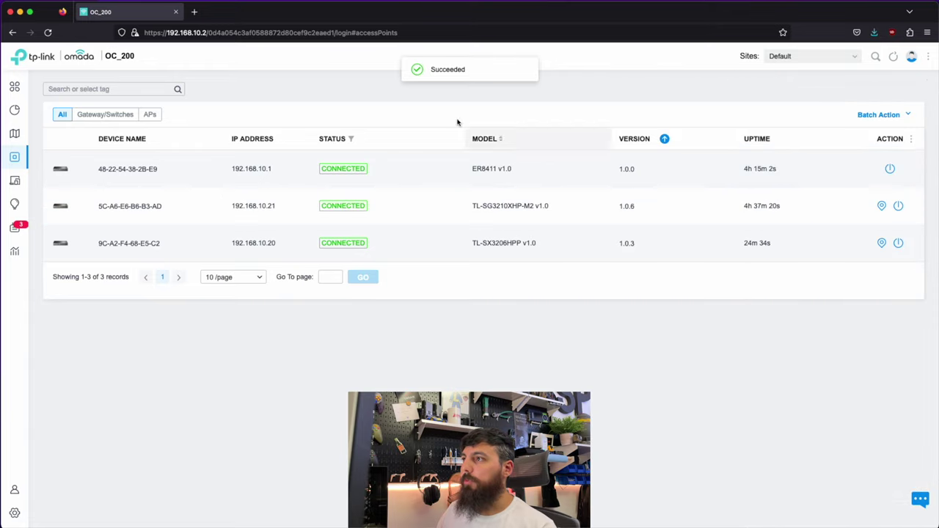
Step: Open the TL-SX3206HPP switch's Admin VLAN interface settings under Config
{"action": "left_click", "coordinate": [273, 253]}
{"action": "left_click", "coordinate": [824, 225]}
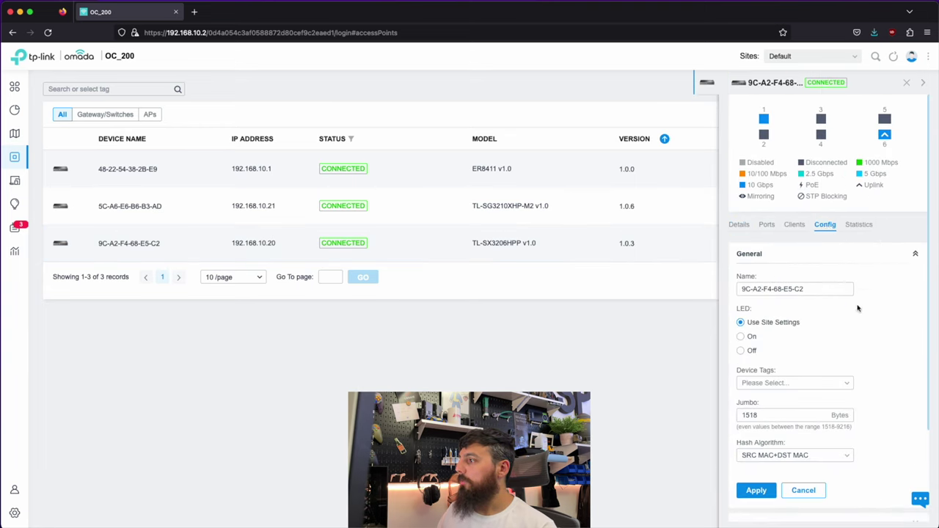
{"action": "scroll", "coordinate": [860, 311], "scroll_direction": "down", "scroll_amount": 3}
{"action": "left_click", "coordinate": [896, 414]}
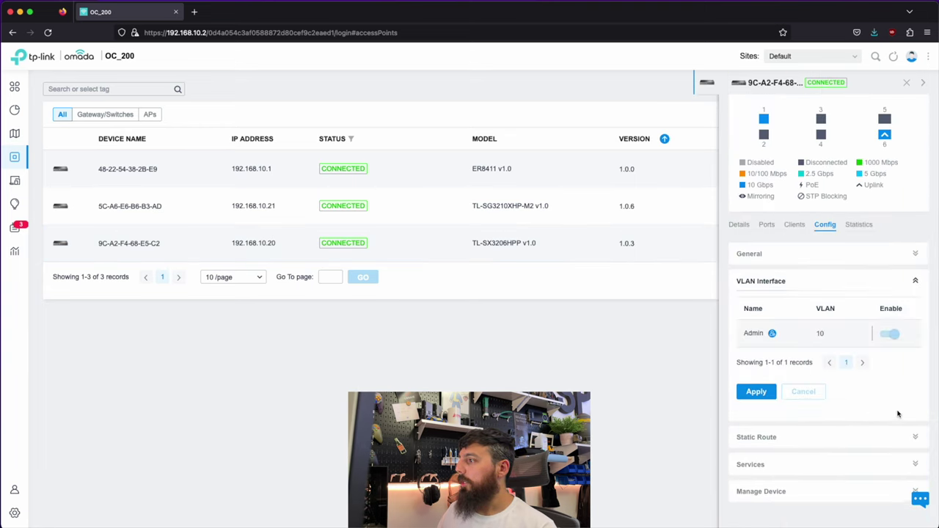
{"action": "left_click", "coordinate": [859, 333]}
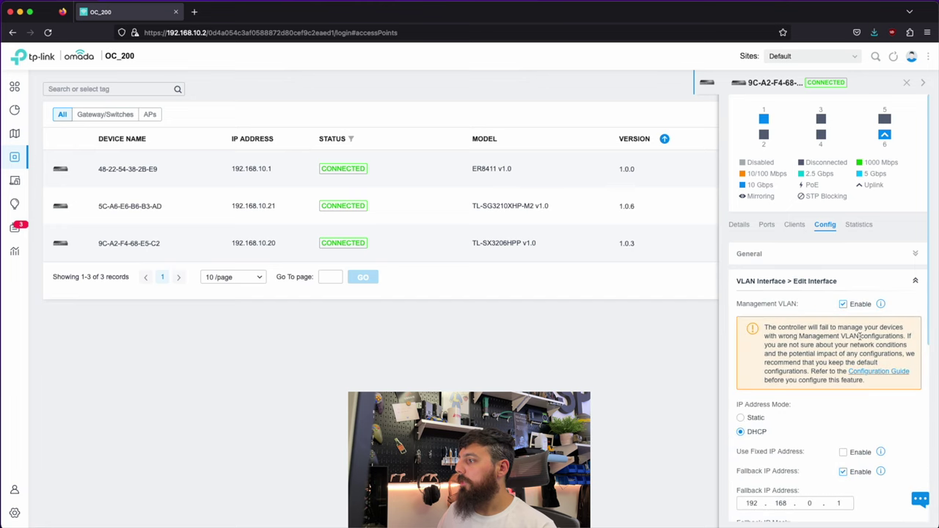
{"action": "scroll", "coordinate": [847, 359], "scroll_direction": "down", "scroll_amount": 2}
Step: Enable a fixed IP of 192.168.10.4 for the switch and apply it
{"action": "left_click", "coordinate": [842, 343]}
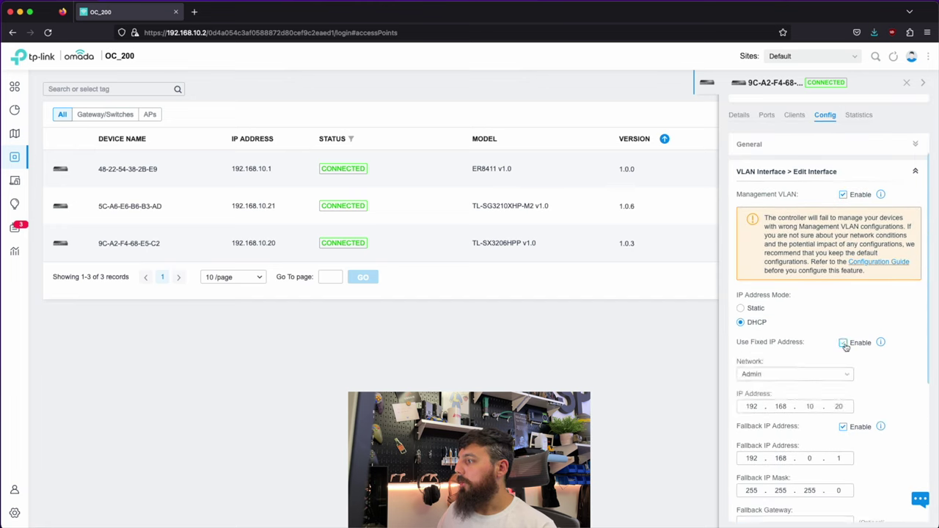
{"action": "left_click", "coordinate": [847, 406]}
{"action": "key", "text": "BackSpace"}
{"action": "key", "text": "BackSpace"}
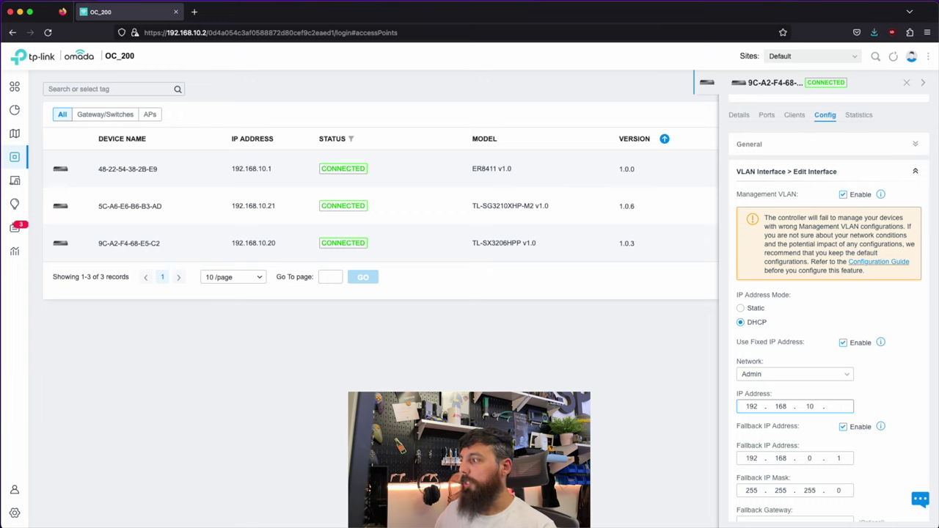
{"action": "type", "text": "4"}
{"action": "scroll", "coordinate": [885, 373], "scroll_direction": "down", "scroll_amount": 5}
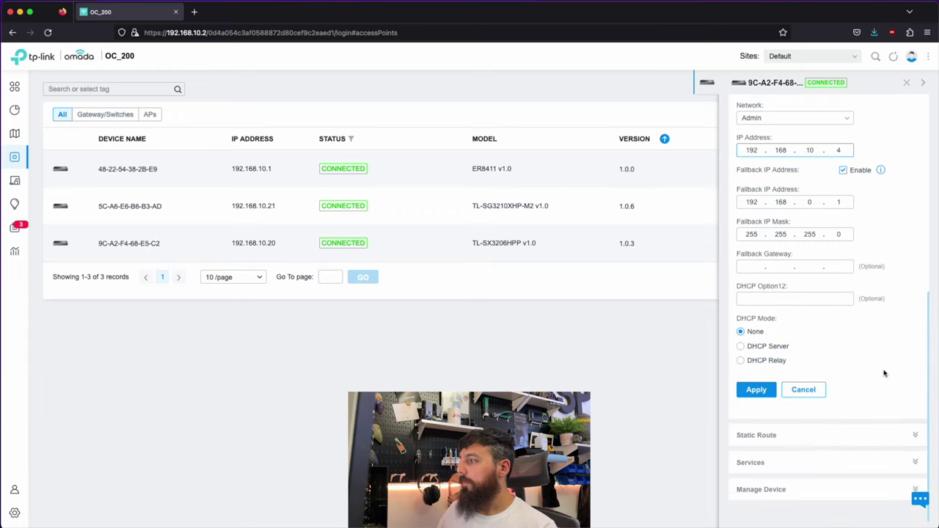
{"action": "left_click", "coordinate": [757, 390]}
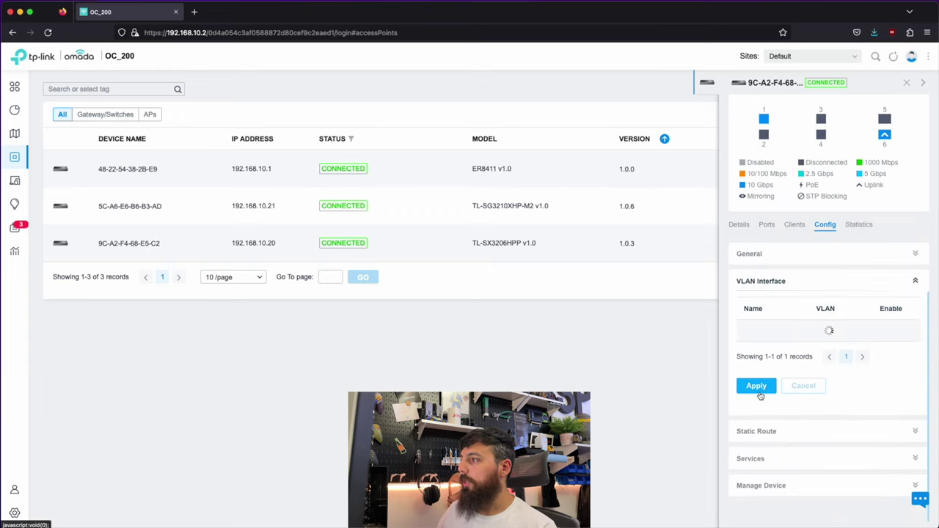
{"action": "left_click", "coordinate": [907, 82]}
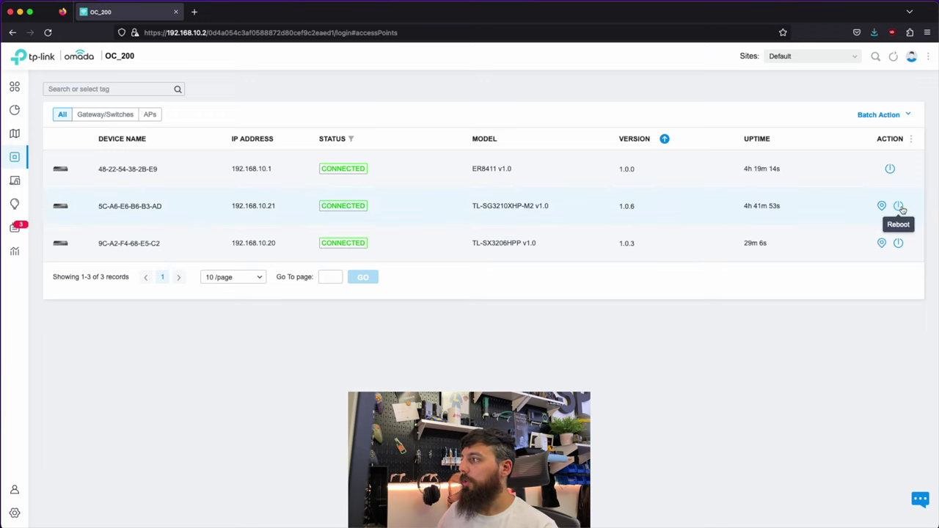
Step: Reboot switches 5C-A6-E6-B6-B3-AD and 9C-A2-F4-68-E5-C2, confirming each reboot
{"action": "left_click", "coordinate": [899, 206]}
{"action": "left_click", "coordinate": [374, 273]}
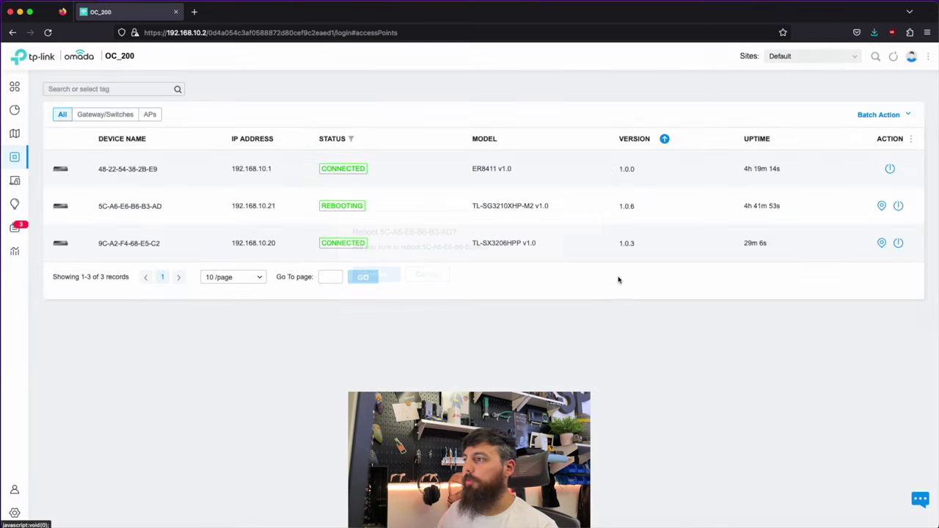
{"action": "left_click", "coordinate": [898, 243]}
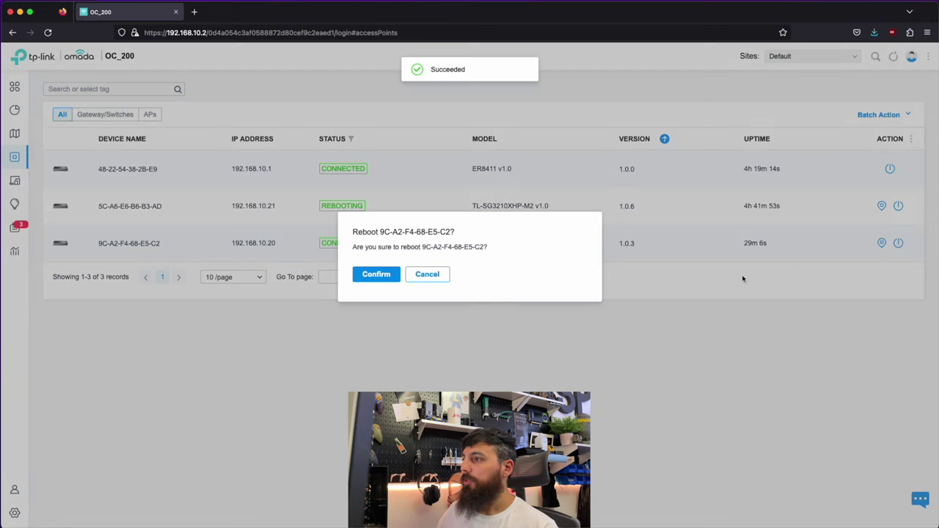
{"action": "left_click", "coordinate": [392, 278]}
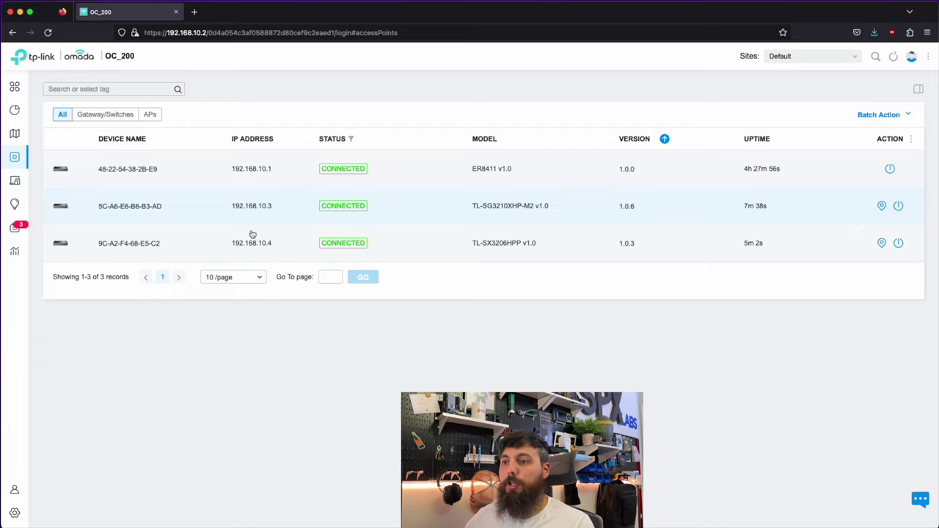
Step: Check the hardware controller for a firmware upgrade in Maintenance and dismiss the up-to-date notice
{"action": "left_click", "coordinate": [15, 515]}
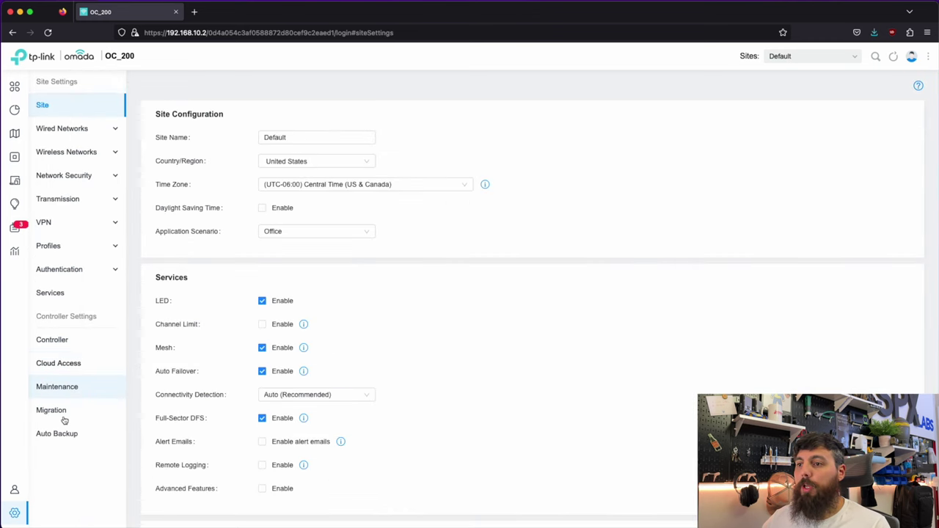
{"action": "mouse_move", "coordinate": [18, 518]}
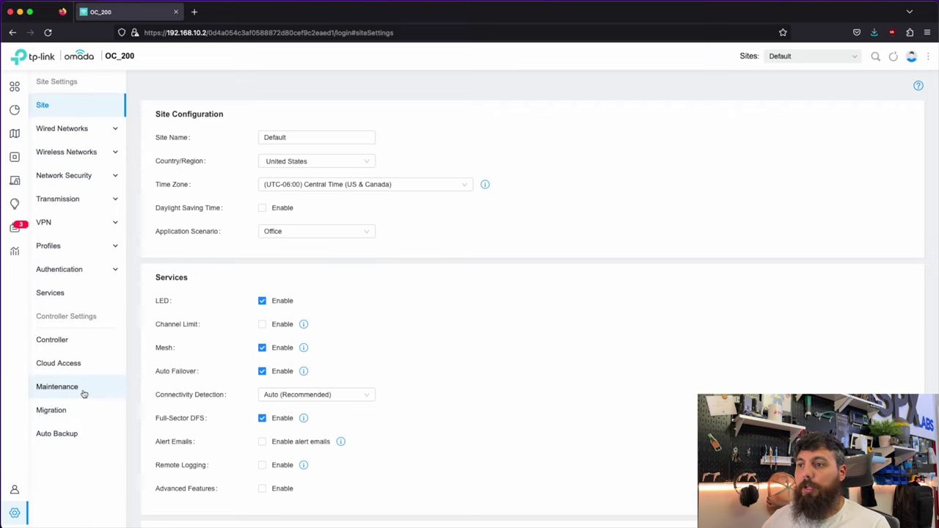
{"action": "left_click", "coordinate": [83, 394]}
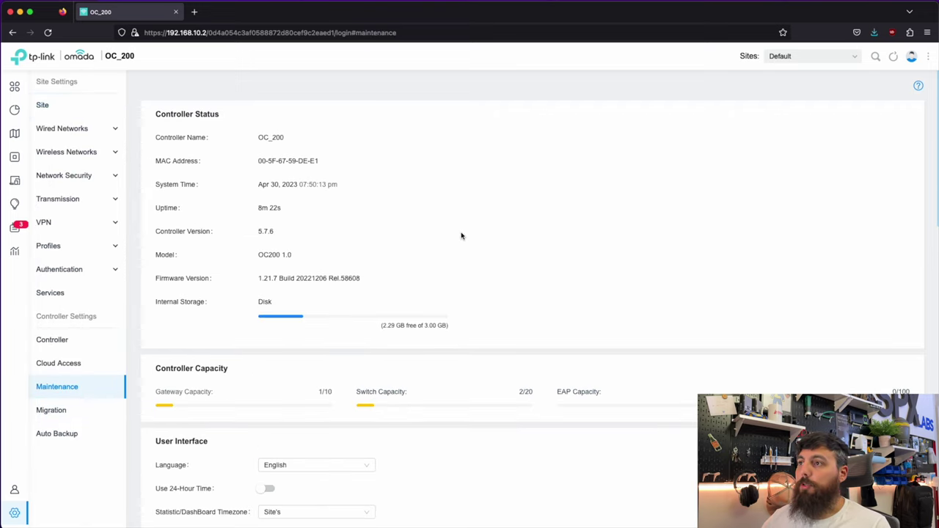
{"action": "scroll", "coordinate": [460, 236], "scroll_direction": "down", "scroll_amount": 4}
{"action": "scroll", "coordinate": [461, 236], "scroll_direction": "down", "scroll_amount": 8}
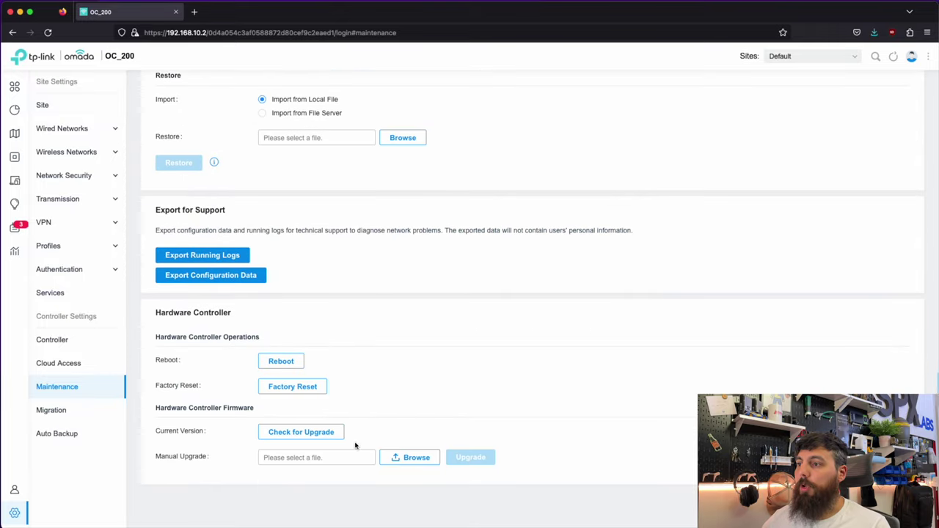
{"action": "left_click", "coordinate": [316, 432]}
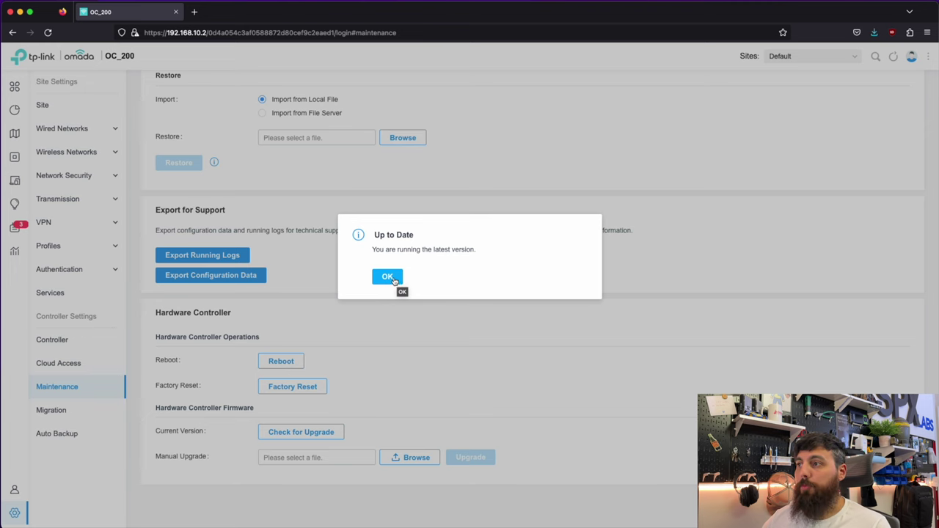
{"action": "left_click", "coordinate": [389, 278]}
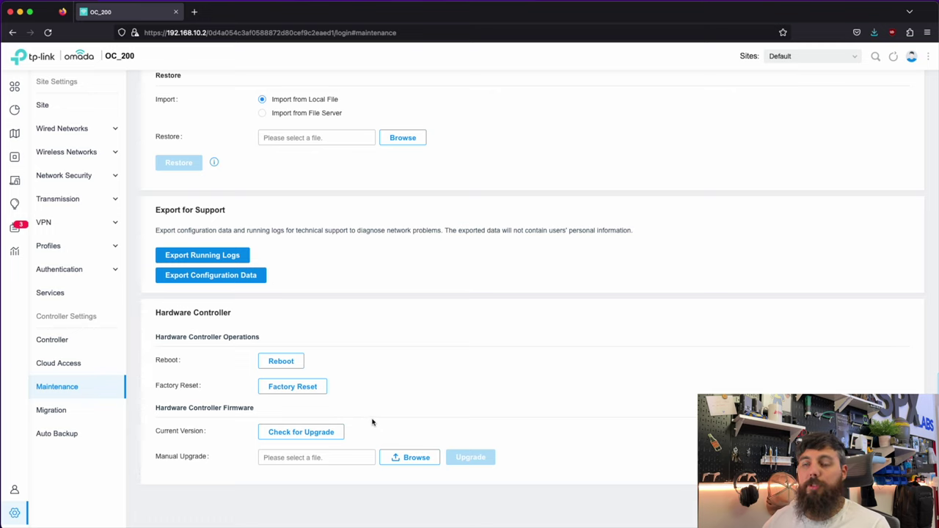
Step: Review the controller version 5.7.6 and firmware version 1.21.7
{"action": "scroll", "coordinate": [372, 422], "scroll_direction": "up", "scroll_amount": 15}
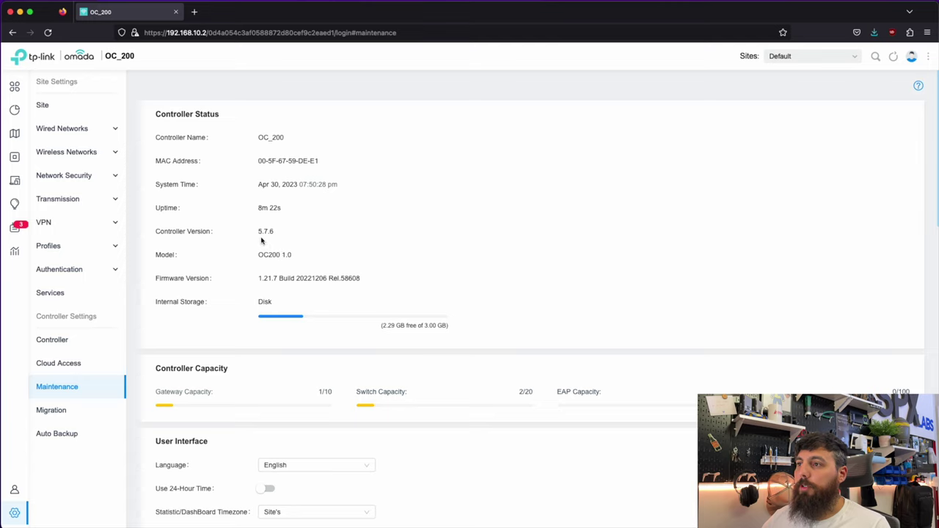
{"action": "left_click_drag", "start_coordinate": [257, 233], "coordinate": [275, 242]}
{"action": "left_click", "coordinate": [257, 282]}
{"action": "left_click_drag", "start_coordinate": [257, 281], "coordinate": [277, 278]}
{"action": "left_click", "coordinate": [403, 276]}
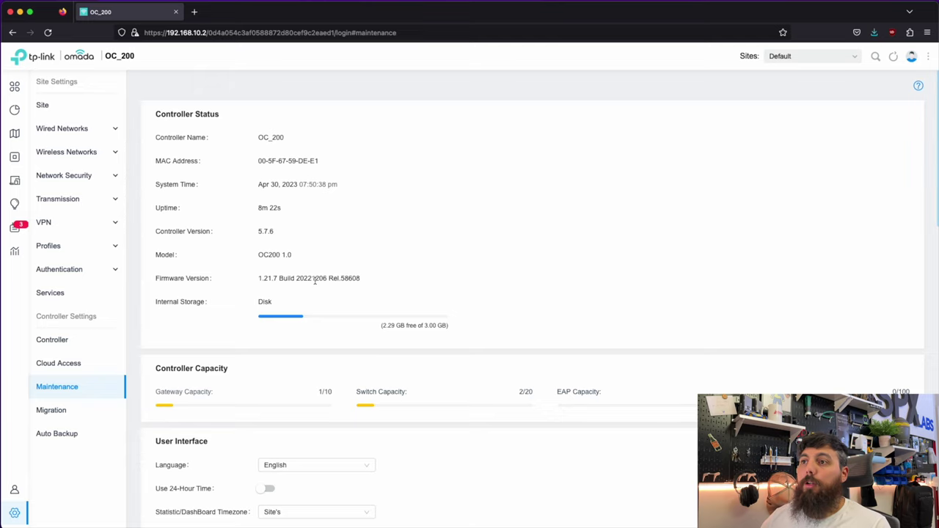
Step: Check devices for new firmware and upgrade the ER8411 gateway from 1.0.0 to 1.0.3
{"action": "mouse_move", "coordinate": [25, 160]}
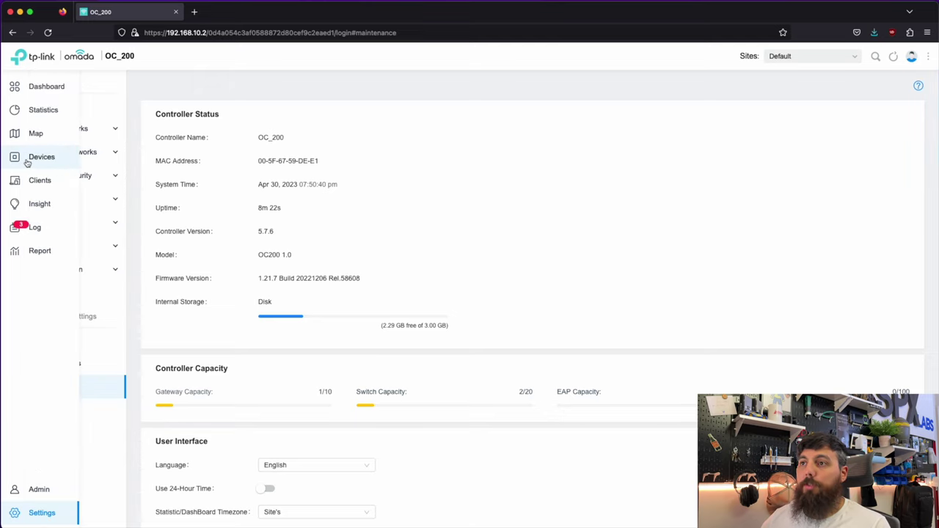
{"action": "left_click", "coordinate": [42, 161]}
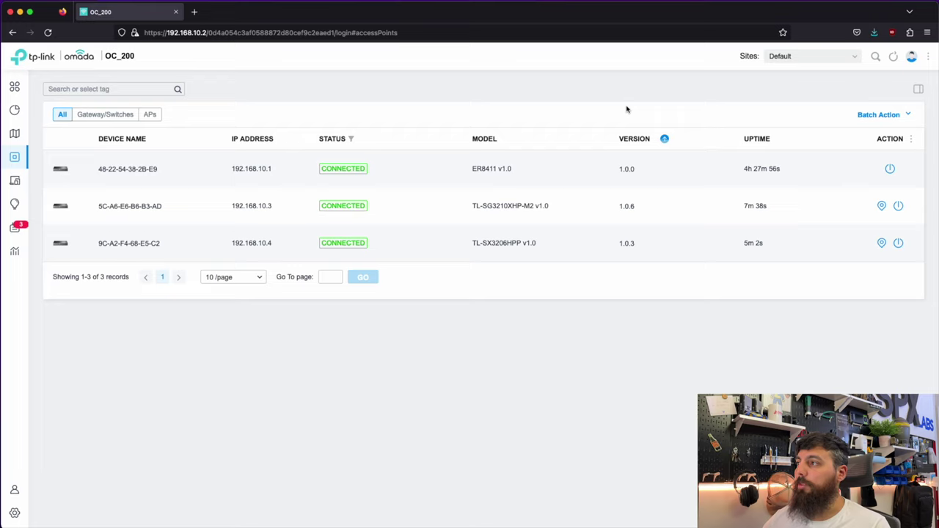
{"action": "left_click", "coordinate": [664, 140]}
{"action": "left_click", "coordinate": [665, 138]}
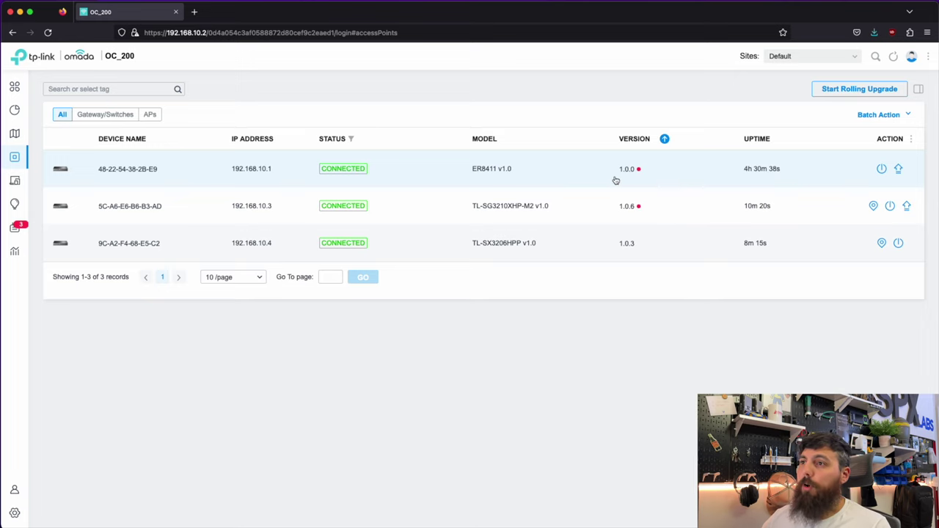
{"action": "left_click", "coordinate": [899, 169]}
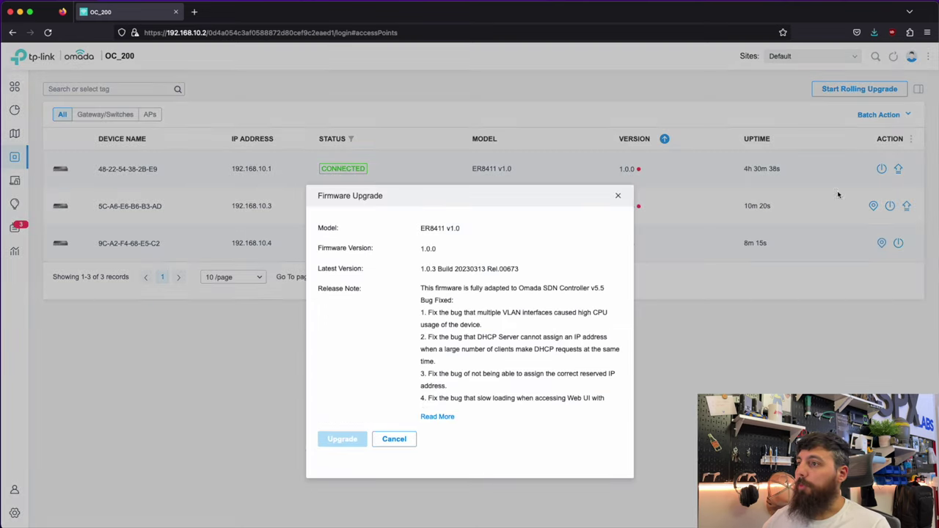
{"action": "left_click", "coordinate": [350, 442]}
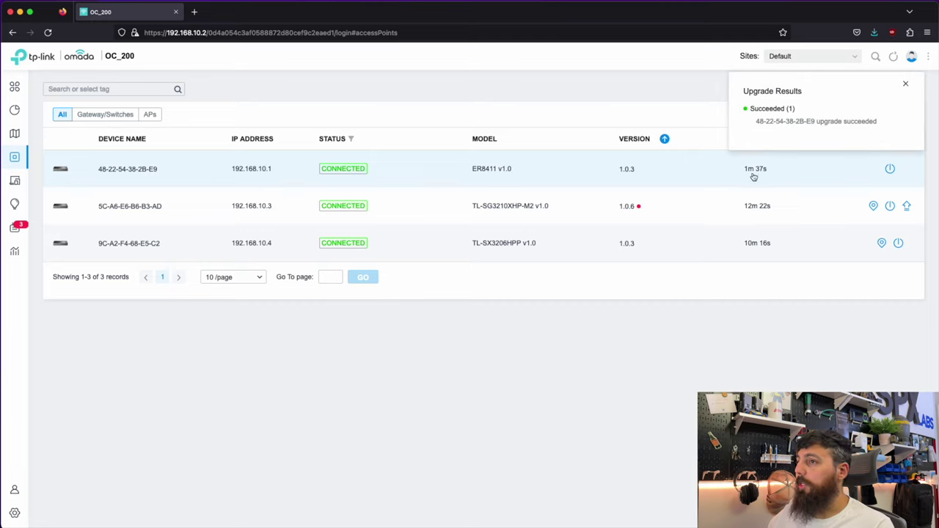
Step: Read the TL-SG3210XHP-M2 release notes and upgrade it from 1.0.6 to 1.0.12
{"action": "left_click", "coordinate": [906, 87]}
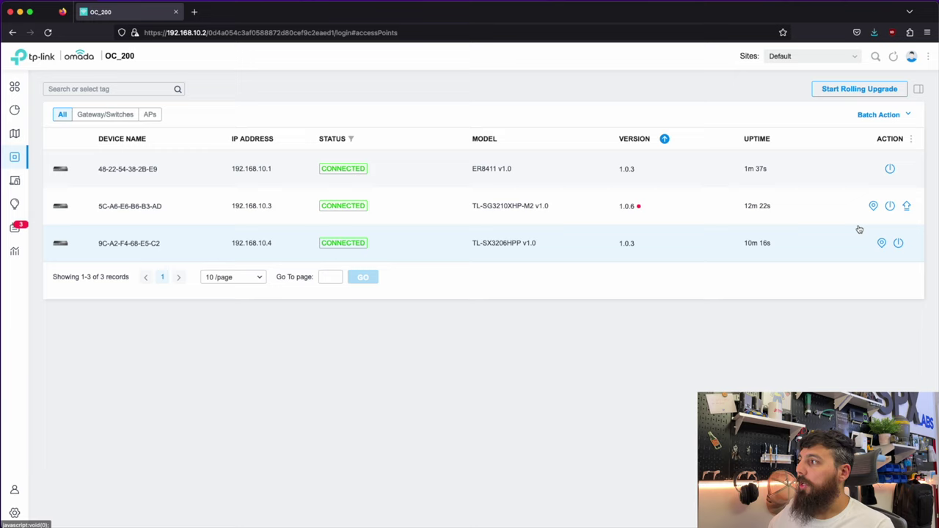
{"action": "left_click", "coordinate": [908, 206]}
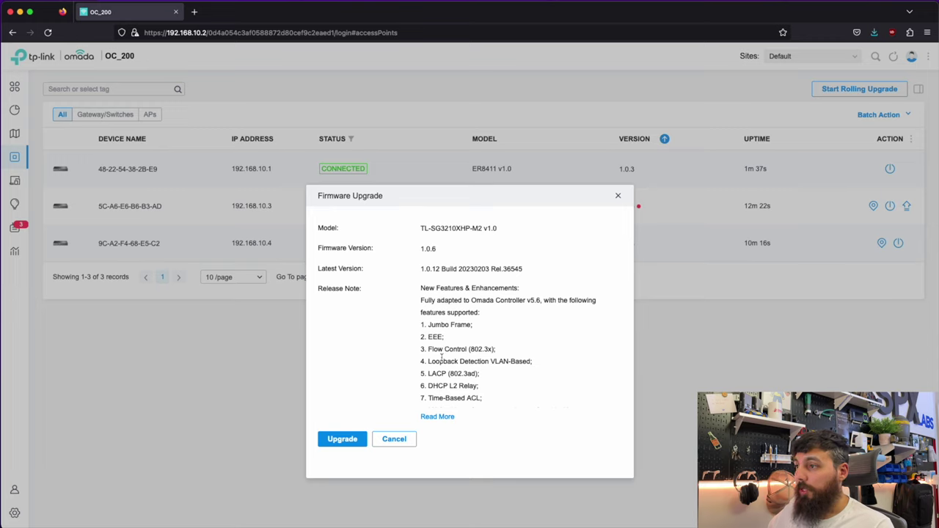
{"action": "left_click", "coordinate": [438, 417]}
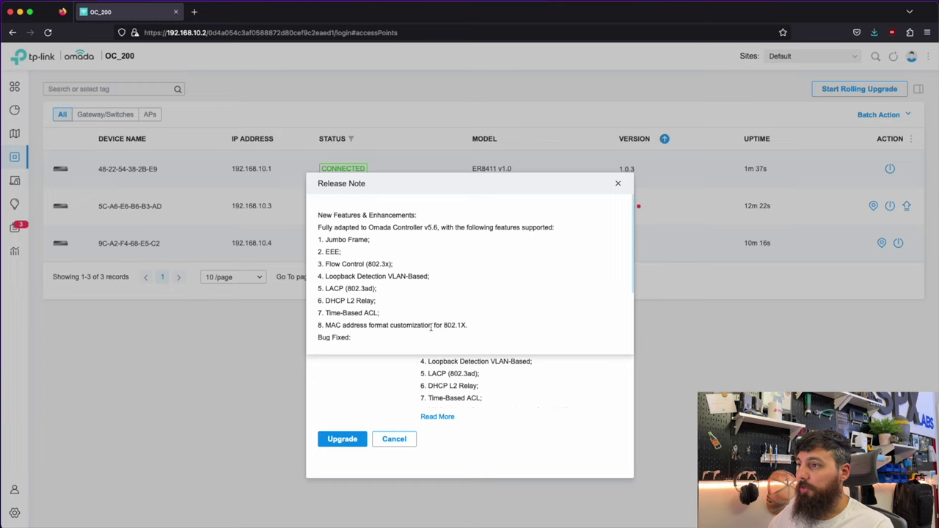
{"action": "scroll", "coordinate": [352, 335], "scroll_direction": "down", "scroll_amount": 1}
{"action": "scroll", "coordinate": [387, 324], "scroll_direction": "down", "scroll_amount": 3}
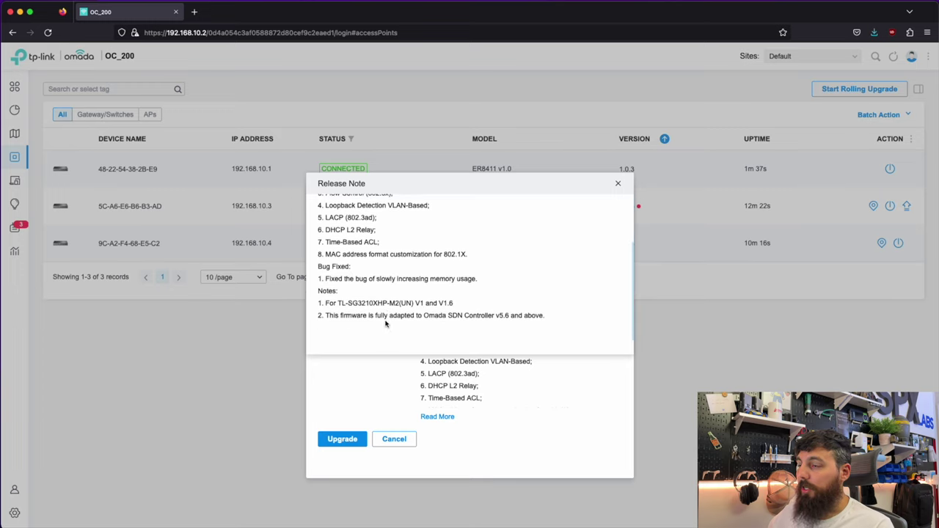
{"action": "left_click", "coordinate": [618, 183]}
{"action": "left_click", "coordinate": [349, 441]}
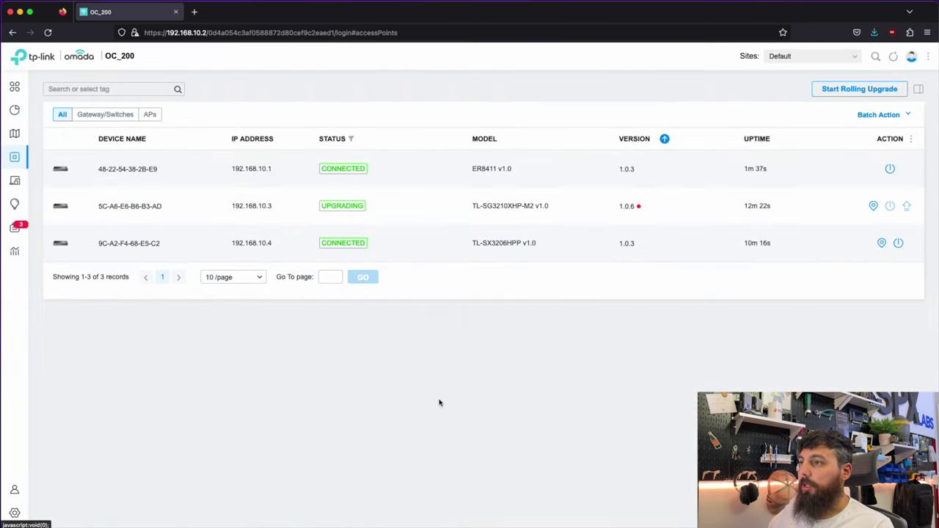
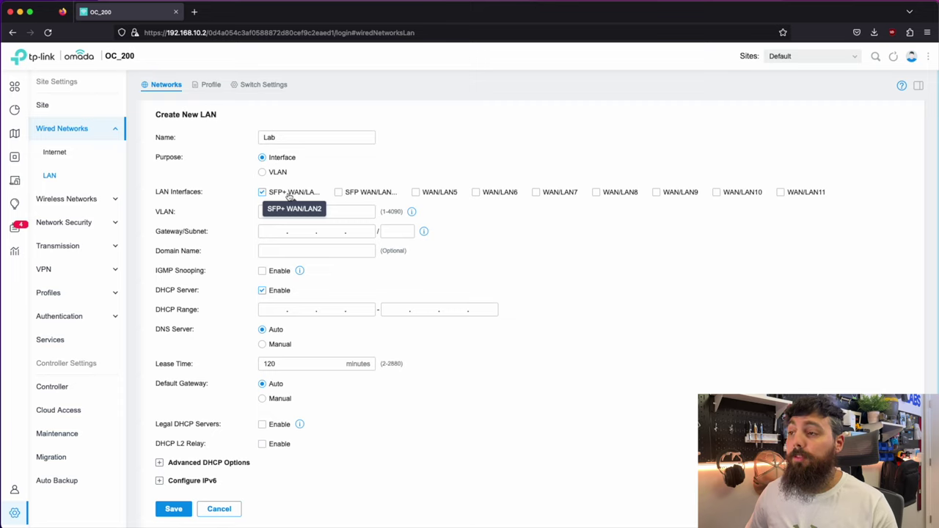
Step: Give the Lab LAN VLAN 20, gateway 192.168.20.1/24, and auto-filled DHCP range 192.168.20.1–192.168.20.254
{"action": "left_click", "coordinate": [364, 215]}
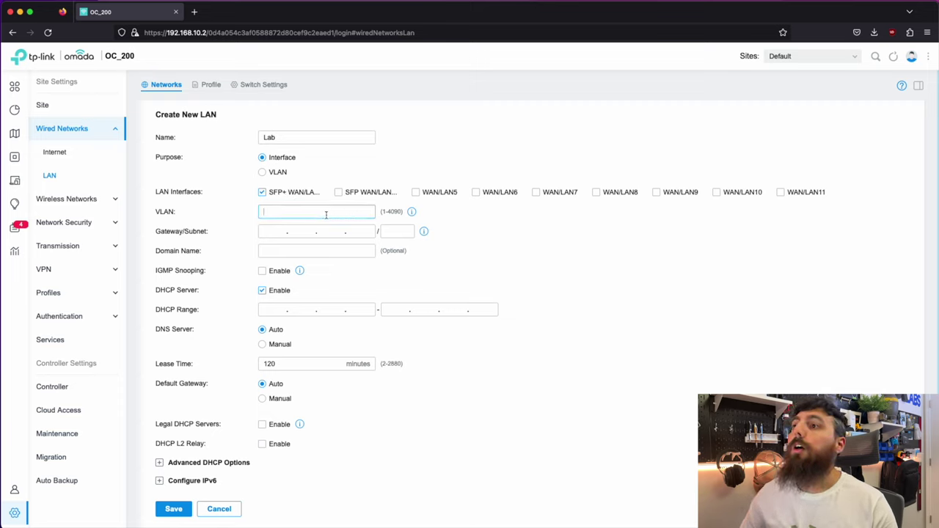
{"action": "type", "text": "20"}
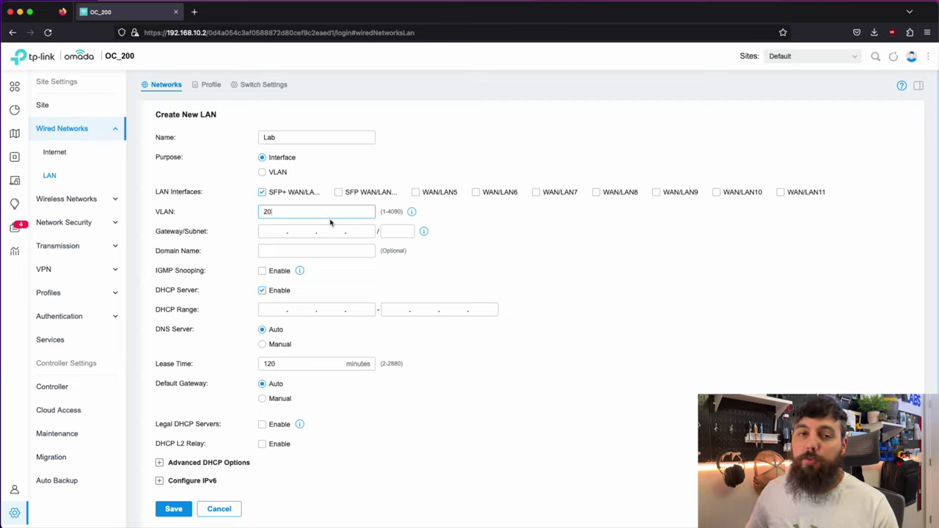
{"action": "left_click", "coordinate": [269, 232]}
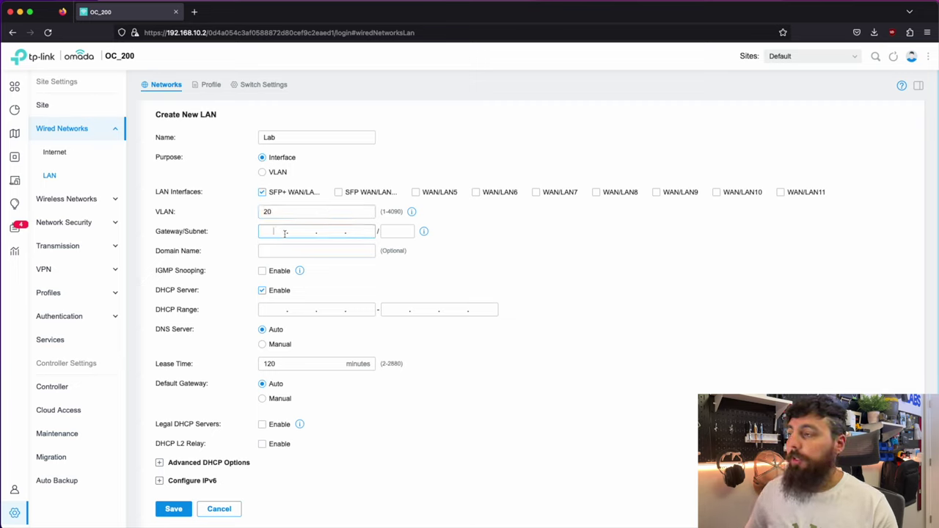
{"action": "type", "text": "192.168."}
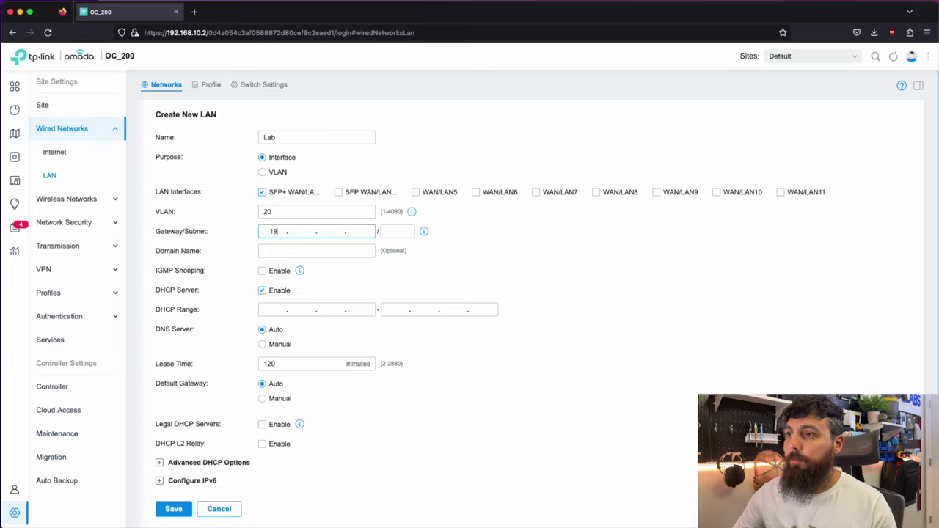
{"action": "type", "text": "2"}
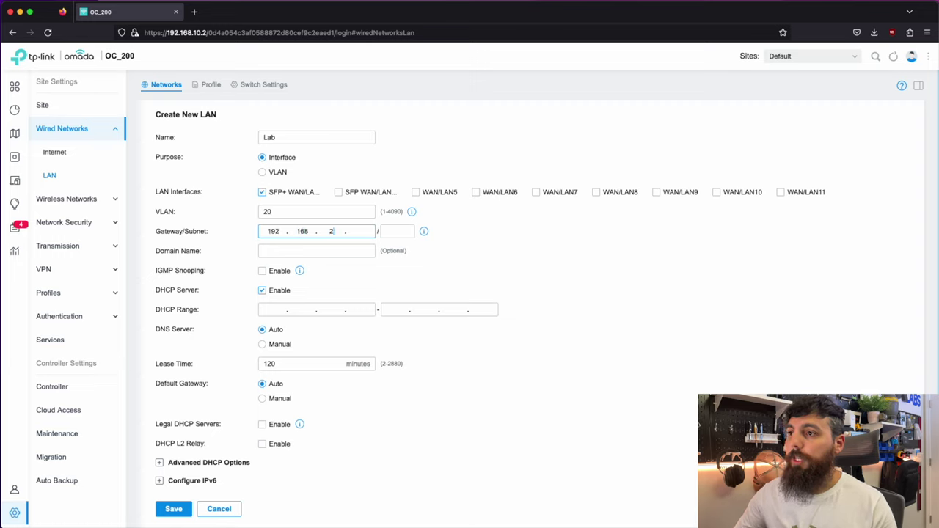
{"action": "type", "text": "0"}
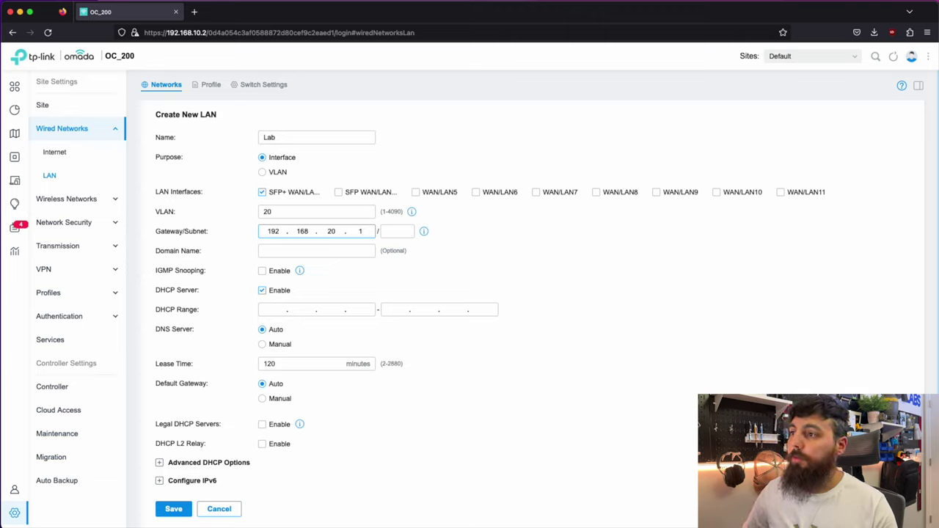
{"action": "key", "text": "Tab"}
{"action": "type", "text": "24"}
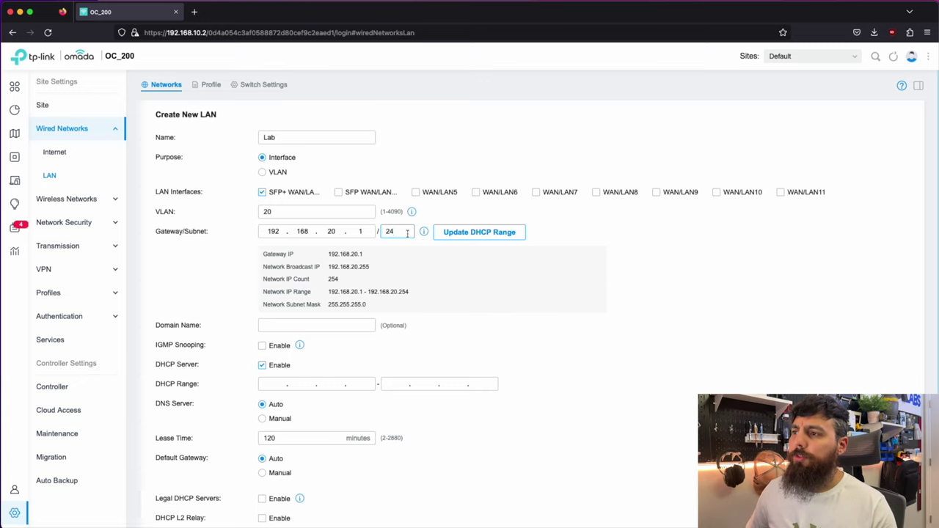
{"action": "left_click", "coordinate": [482, 236]}
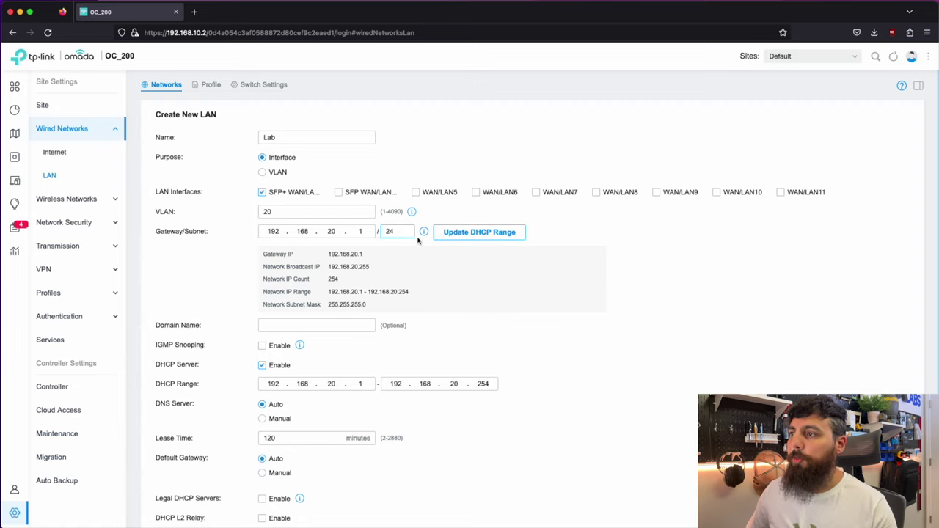
Step: Change the Lab DHCP range start address to 192.168.20.11
{"action": "scroll", "coordinate": [379, 307], "scroll_direction": "down", "scroll_amount": 3}
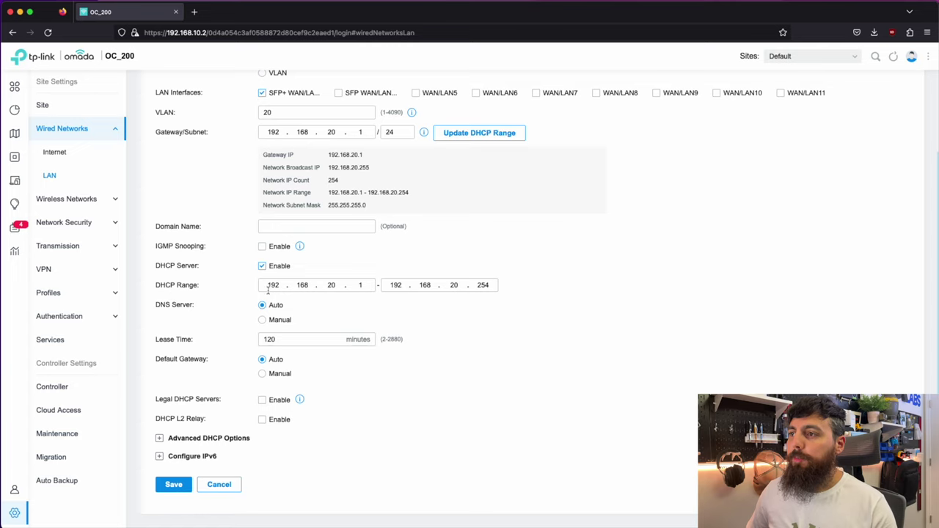
{"action": "left_click", "coordinate": [360, 287]}
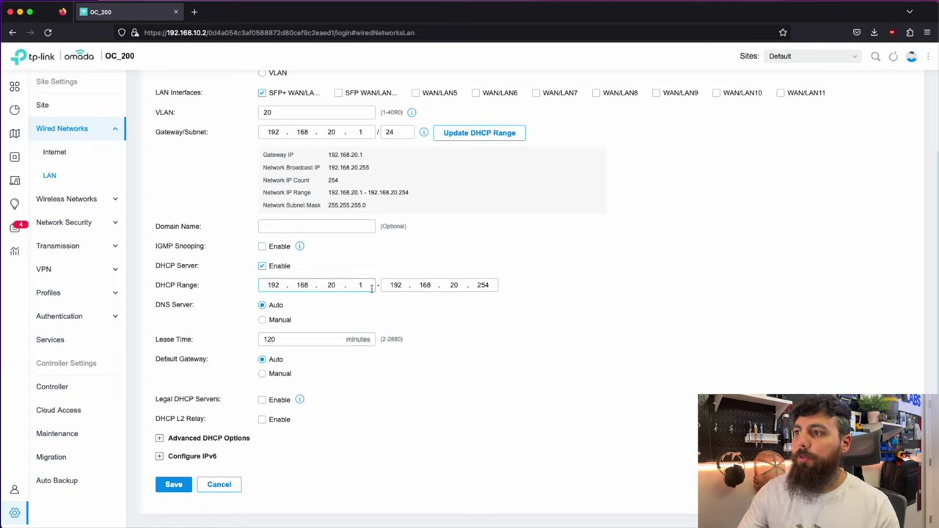
{"action": "key", "text": "BackSpace"}
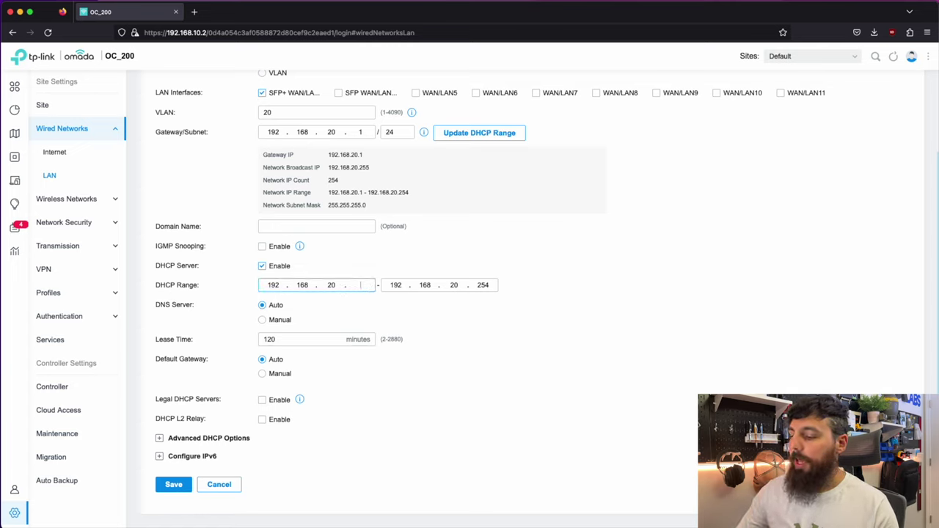
{"action": "type", "text": "10"}
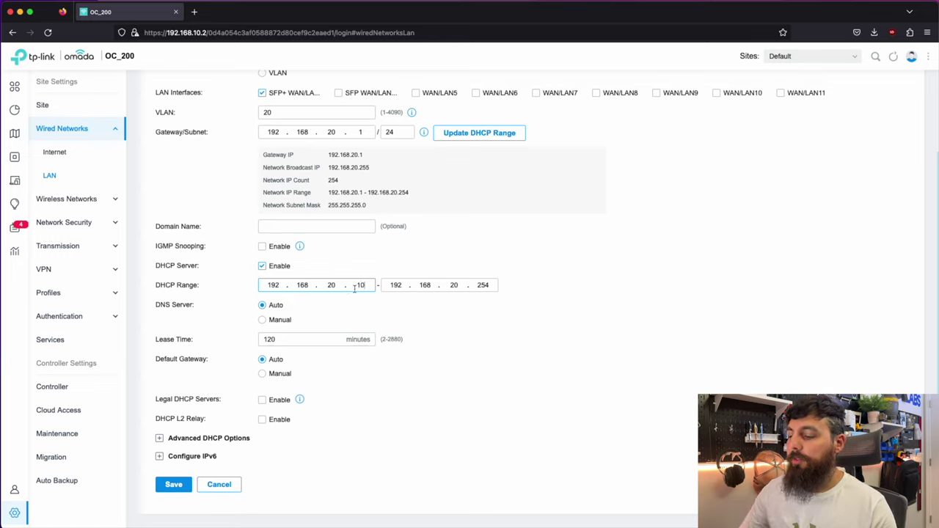
{"action": "key", "text": "BackSpace"}
{"action": "type", "text": "1"}
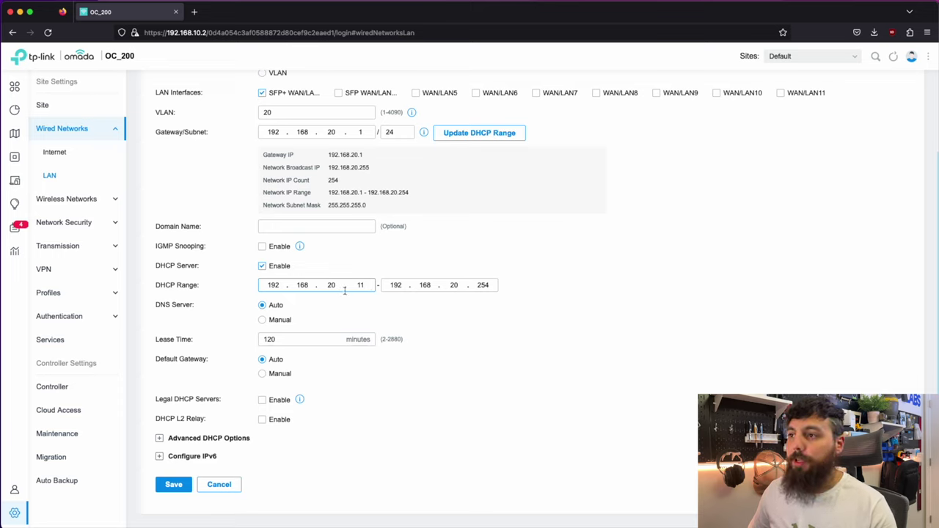
Step: Set the Lab LAN's DNS to manual with servers 1.1.1.2 and 1.1.1.1
{"action": "left_click", "coordinate": [262, 320]}
{"action": "left_click", "coordinate": [311, 318]}
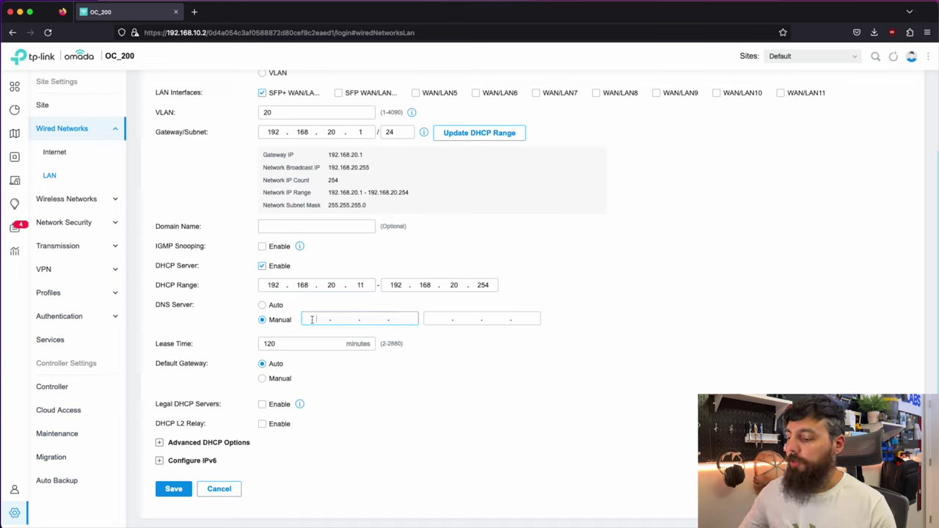
{"action": "type", "text": "1.1.12."}
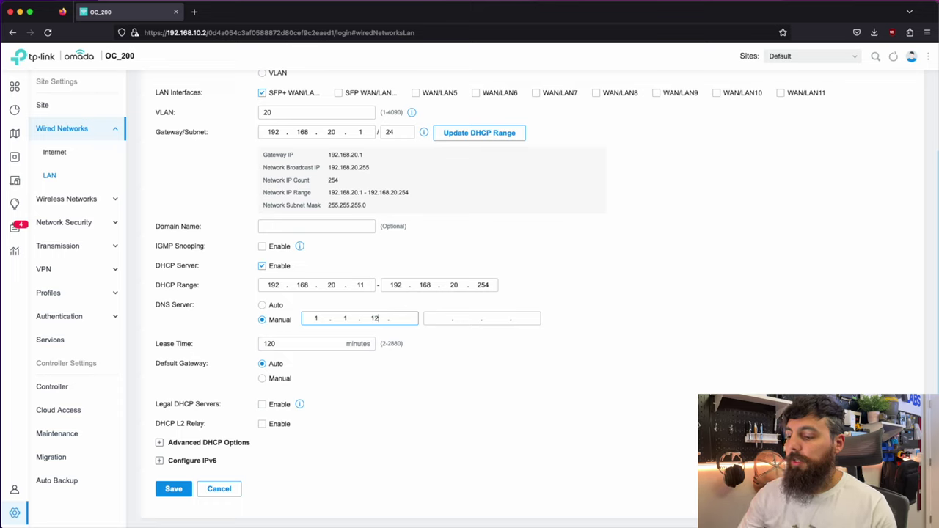
{"action": "key", "text": "BackSpace"}
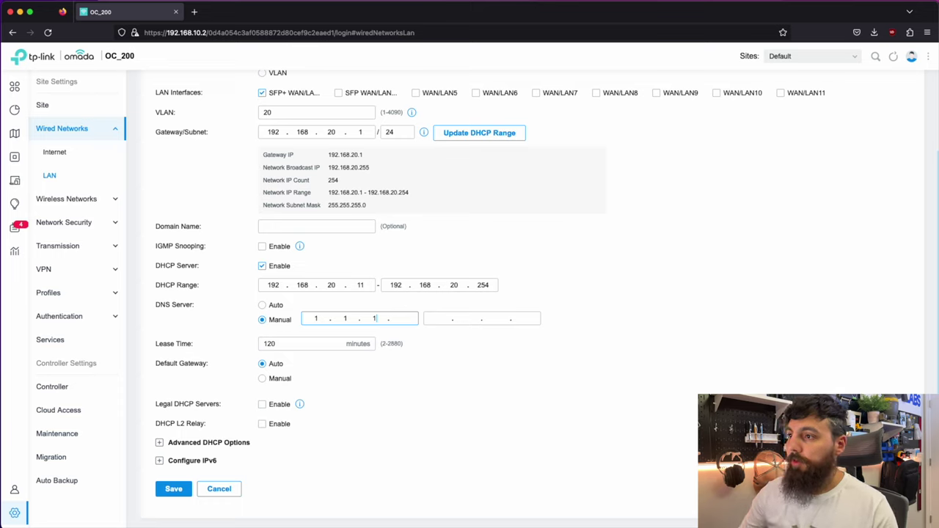
{"action": "left_click", "coordinate": [438, 320]}
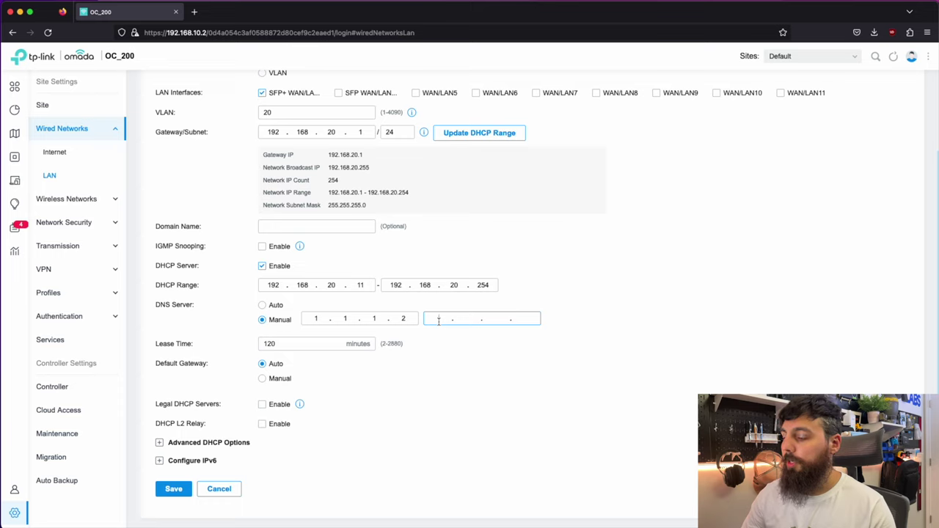
{"action": "type", "text": "1.1.1."}
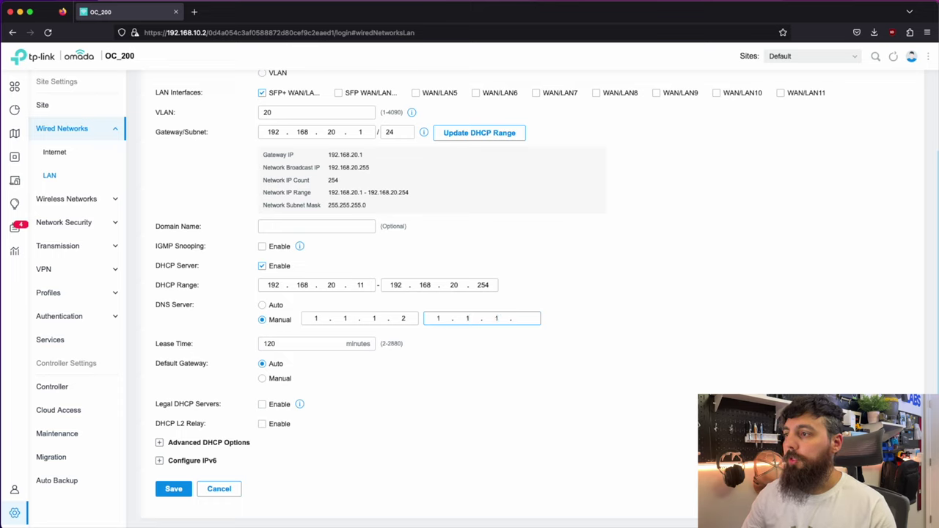
{"action": "type", "text": "1"}
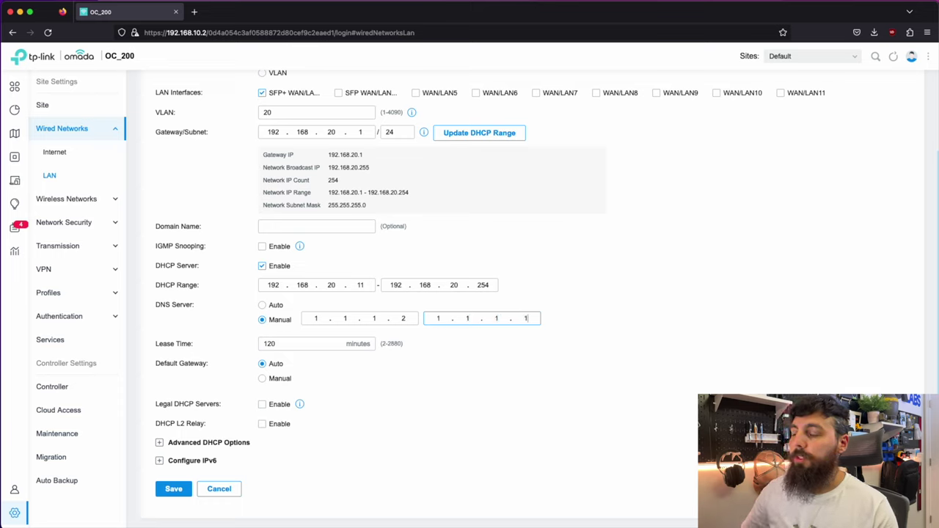
{"action": "left_click", "coordinate": [481, 340]}
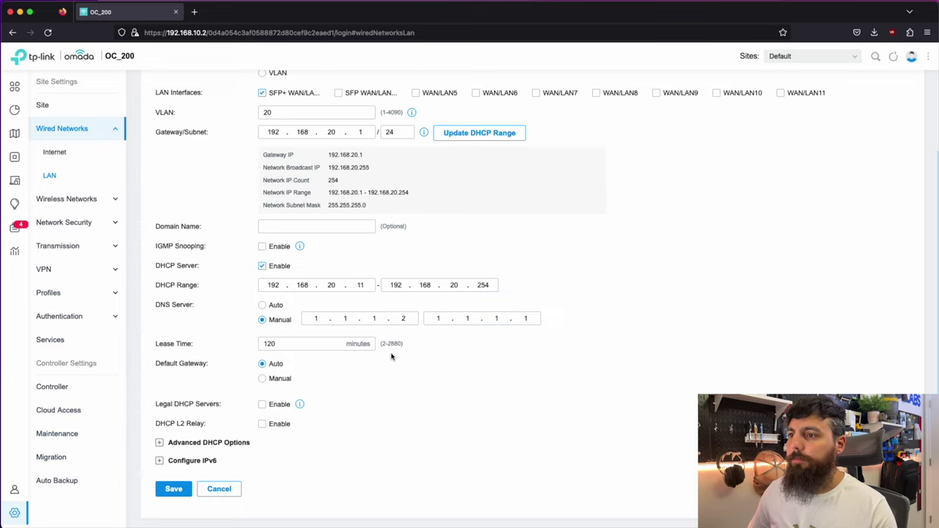
{"action": "scroll", "coordinate": [330, 378], "scroll_direction": "up", "scroll_amount": 2}
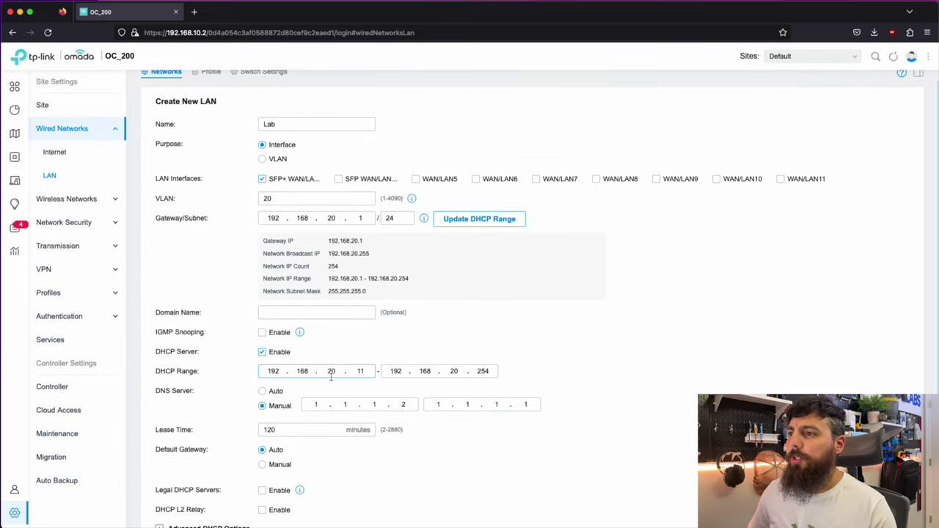
{"action": "scroll", "coordinate": [331, 376], "scroll_direction": "down", "scroll_amount": 2}
Step: Save the Lab LAN and start a new IPCam LAN on the first SFP+ interface with VLAN 30
{"action": "left_click", "coordinate": [182, 484]}
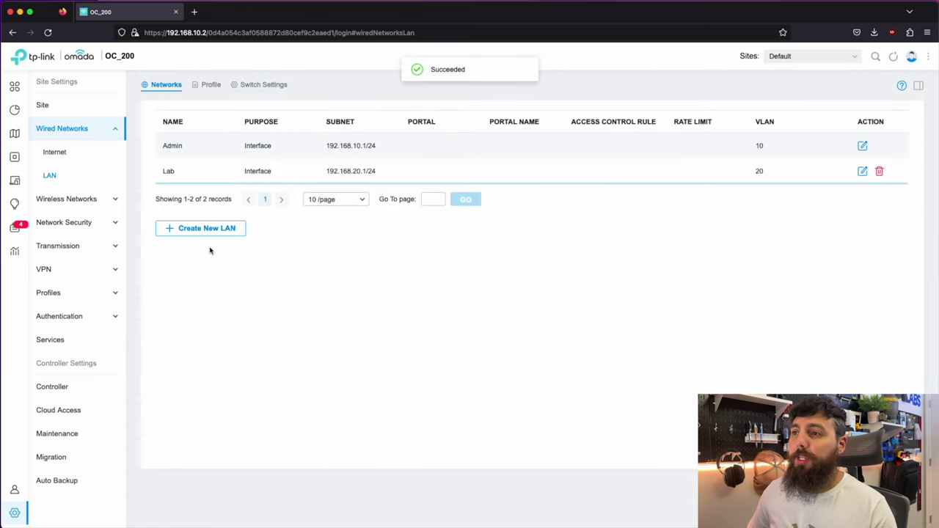
{"action": "left_click", "coordinate": [213, 231]}
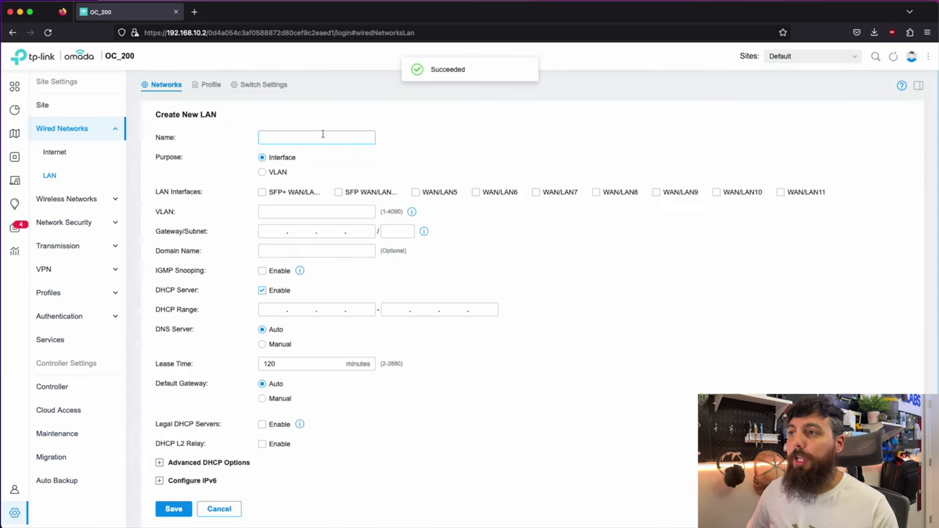
{"action": "left_click", "coordinate": [322, 137]}
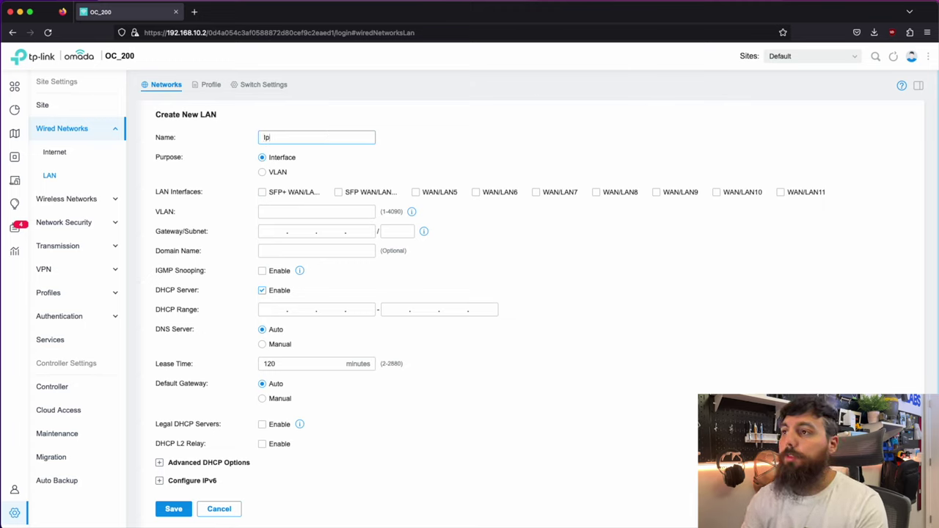
{"action": "type", "text": "IPCam"}
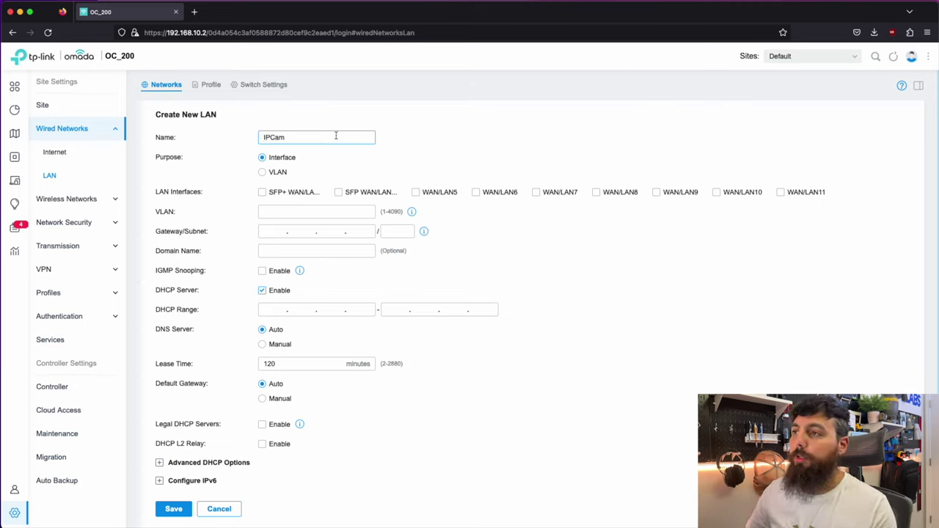
{"action": "left_click", "coordinate": [281, 211]}
{"action": "left_click", "coordinate": [264, 193]}
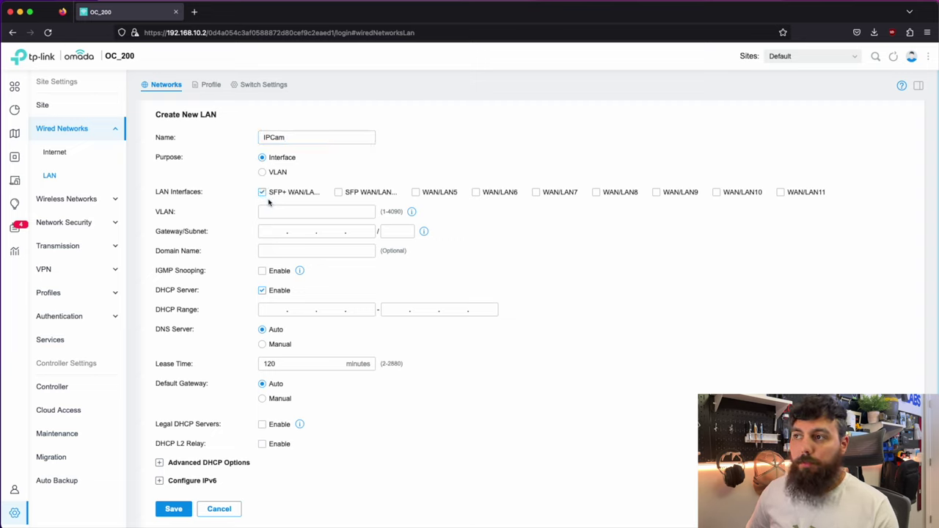
{"action": "left_click", "coordinate": [296, 210]}
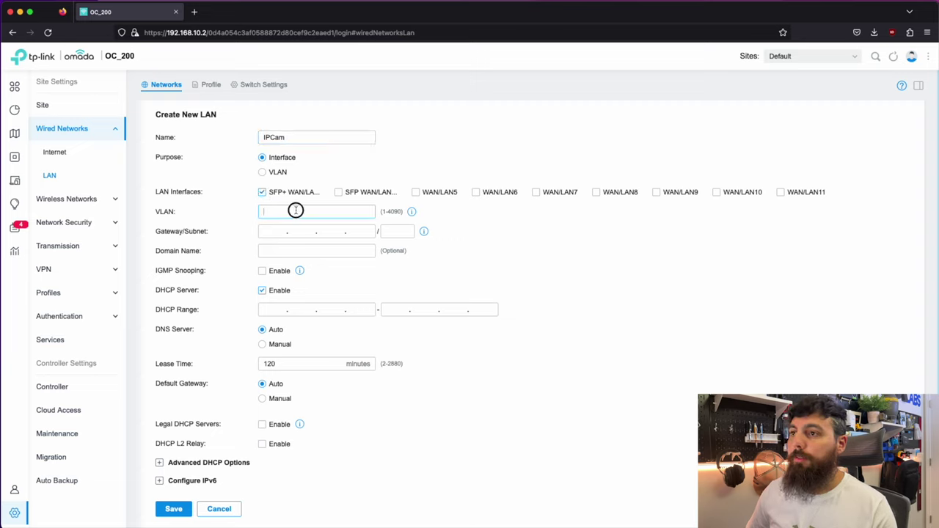
{"action": "type", "text": "30"}
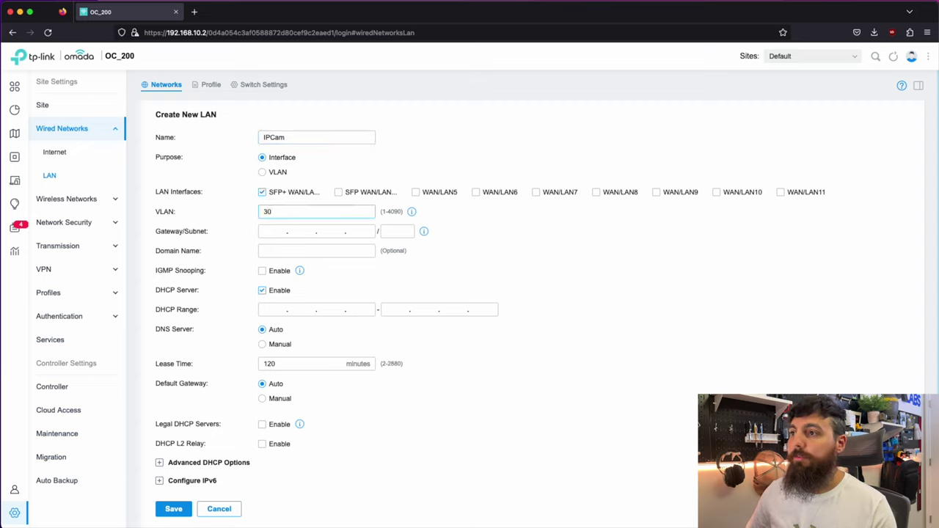
Step: Give IPCam gateway 192.168.30.1/24, fill the whole-subnet DHCP range, and save the network
{"action": "left_click", "coordinate": [272, 230]}
{"action": "type", "text": "192.168."}
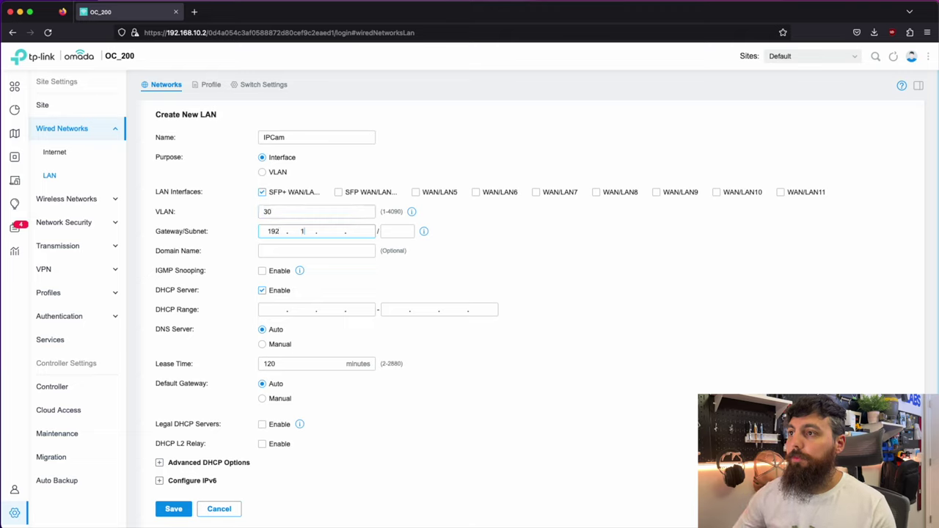
{"action": "type", "text": "30."}
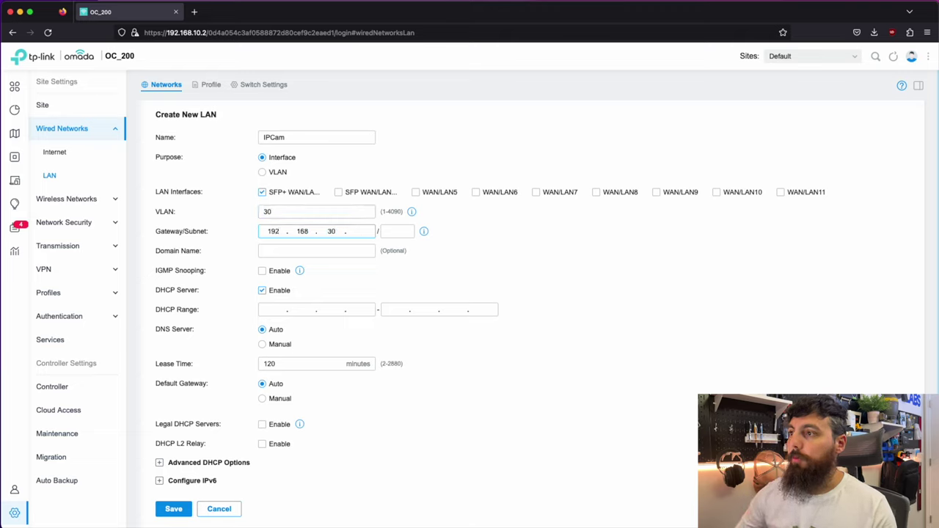
{"action": "type", "text": "1"}
{"action": "key", "text": "Tab"}
{"action": "type", "text": "24"}
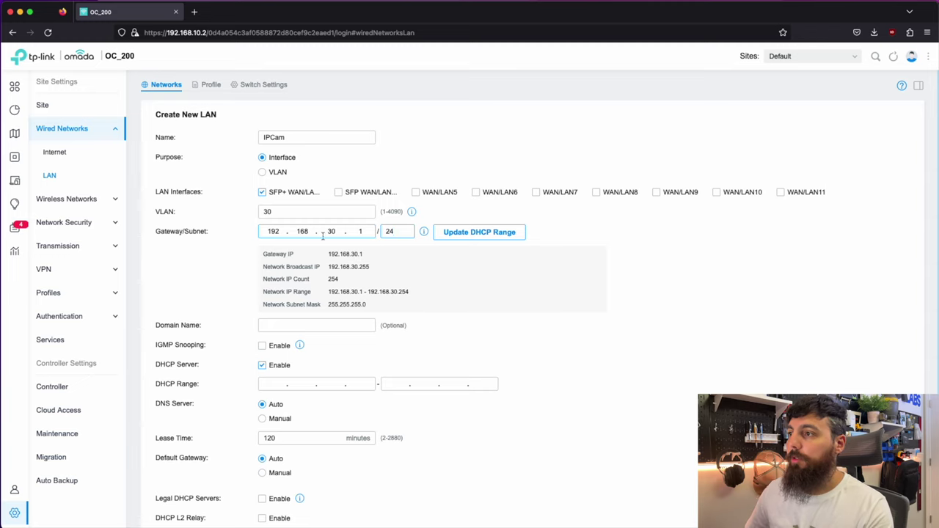
{"action": "left_click", "coordinate": [463, 232]}
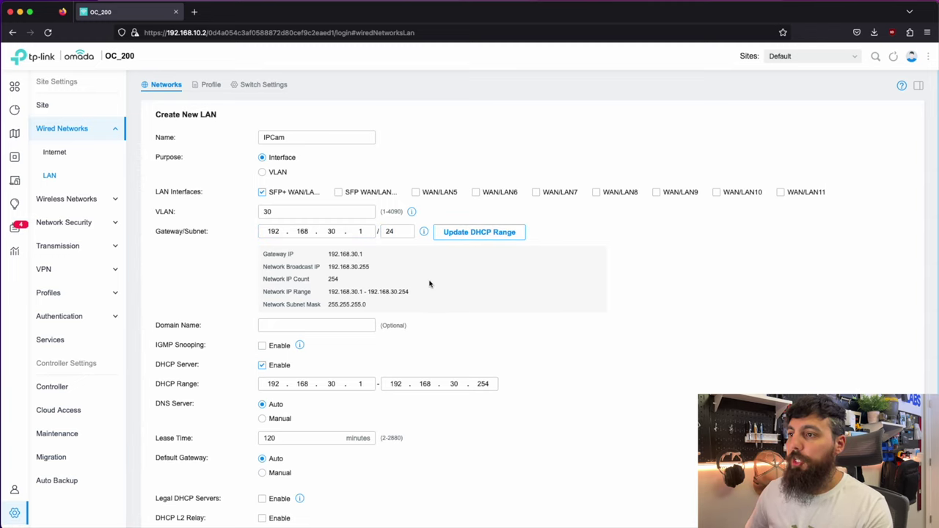
{"action": "scroll", "coordinate": [430, 284], "scroll_direction": "down", "scroll_amount": 3}
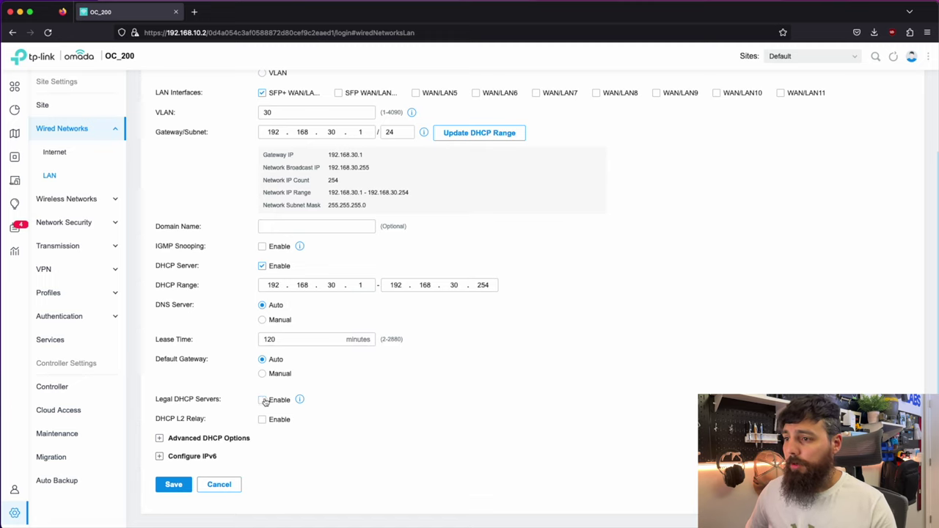
{"action": "left_click", "coordinate": [173, 484]}
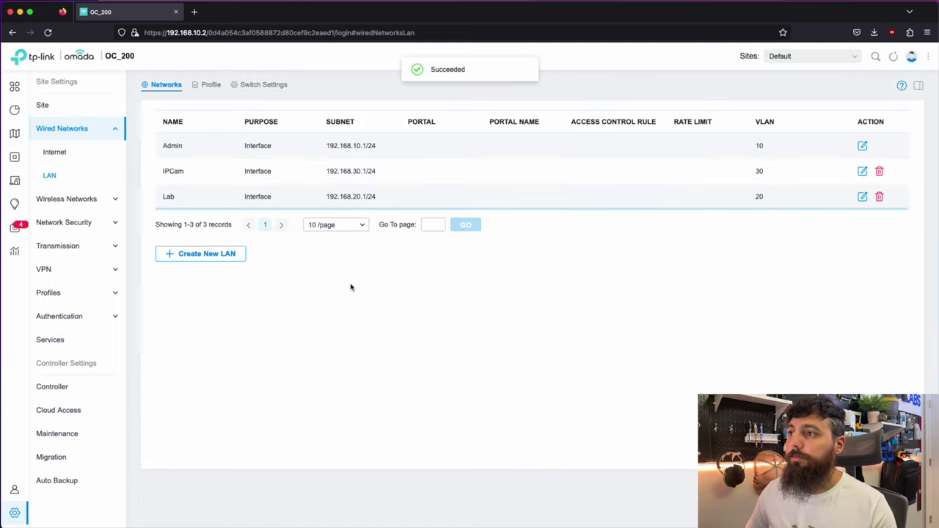
Step: Start a new LAN named Public on the SFP+ WAN/LAN interface with VLAN 40
{"action": "left_click", "coordinate": [204, 260]}
{"action": "left_click", "coordinate": [316, 139]}
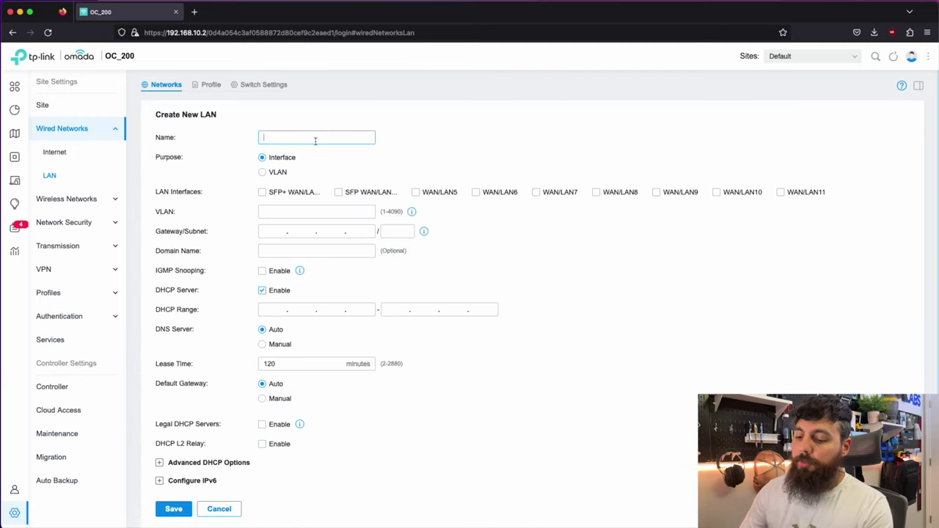
{"action": "type", "text": "Public"}
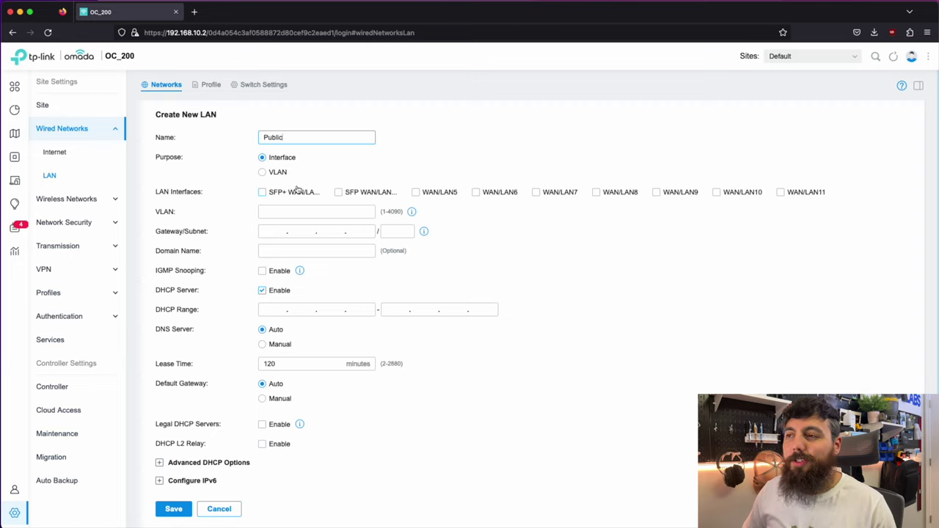
{"action": "left_click", "coordinate": [263, 192]}
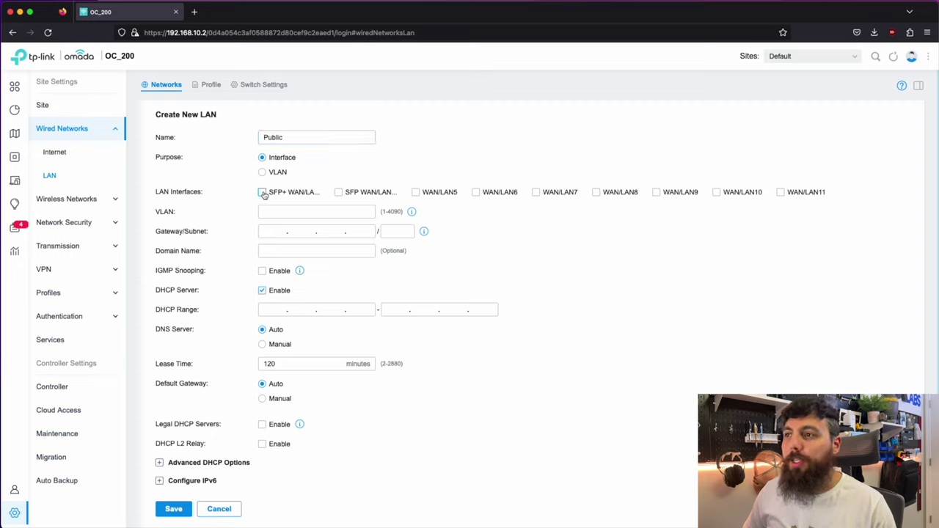
{"action": "left_click", "coordinate": [263, 192]}
{"action": "left_click", "coordinate": [292, 212]}
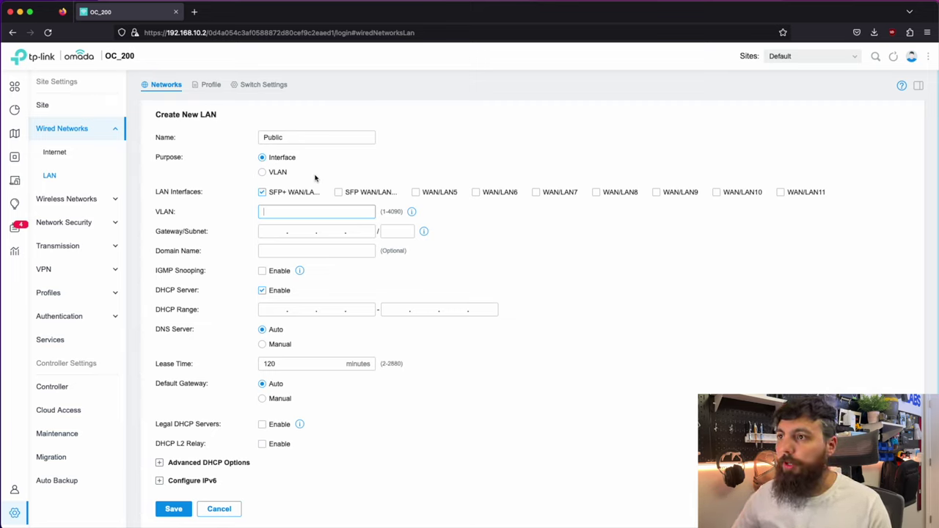
{"action": "type", "text": "50"}
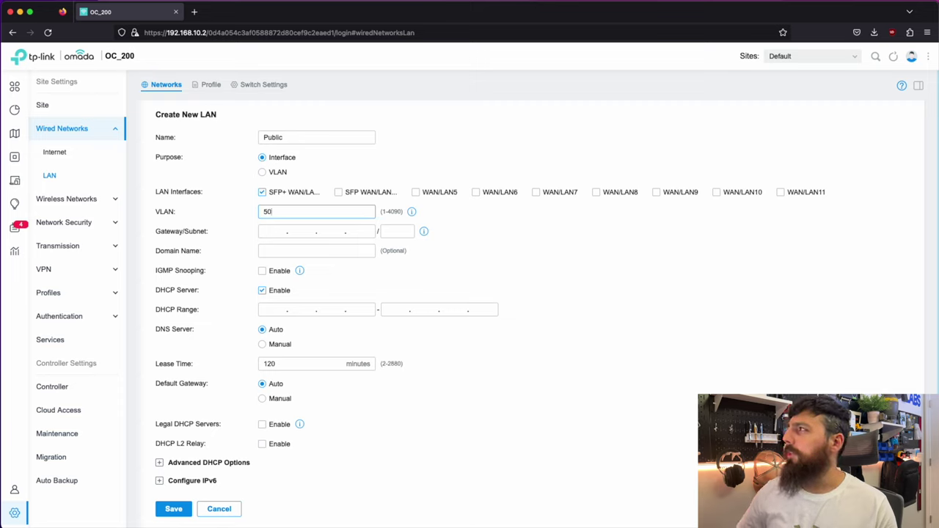
{"action": "key", "text": "super+Tab"}
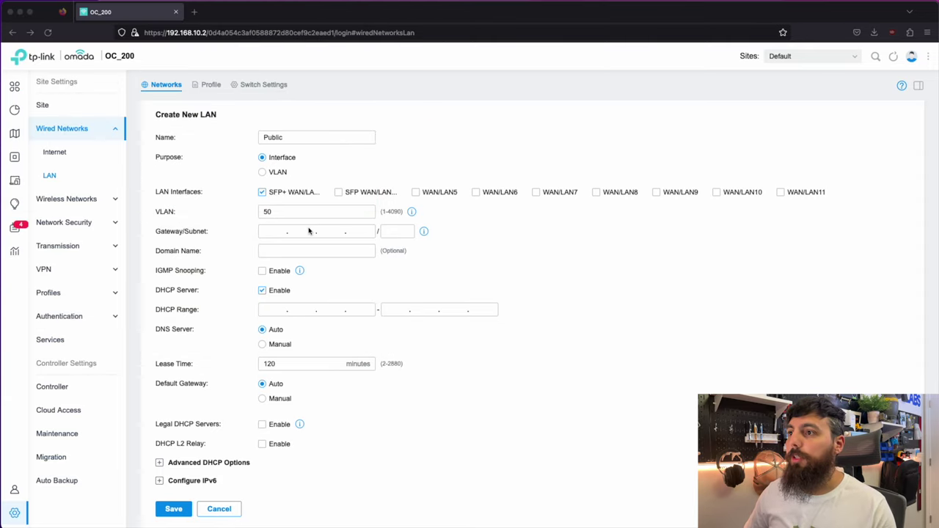
{"action": "left_click", "coordinate": [278, 212]}
{"action": "key", "text": "BackSpace"}
{"action": "key", "text": "BackSpace"}
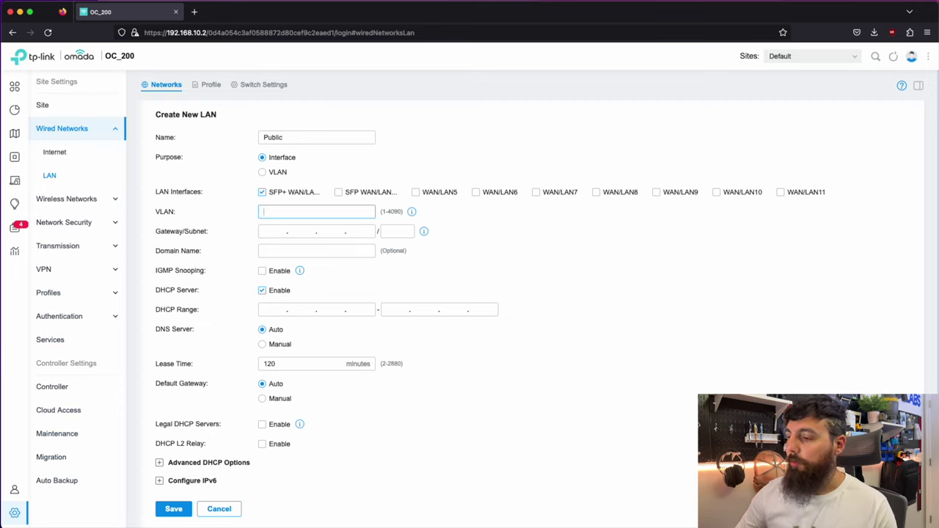
{"action": "type", "text": "40"}
Step: Give Public gateway 192.168.40.1/24 and fill its full DHCP range
{"action": "left_click", "coordinate": [302, 231]}
{"action": "type", "text": "192."}
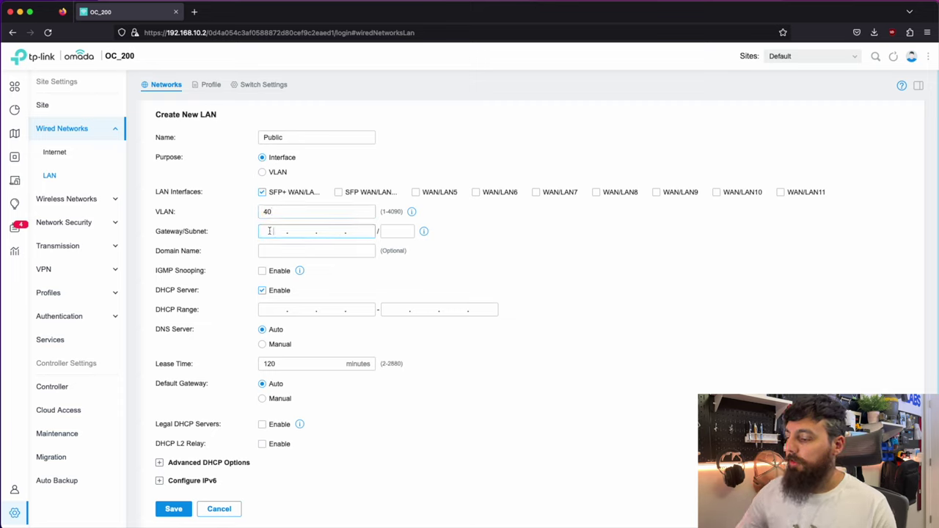
{"action": "type", "text": "168."}
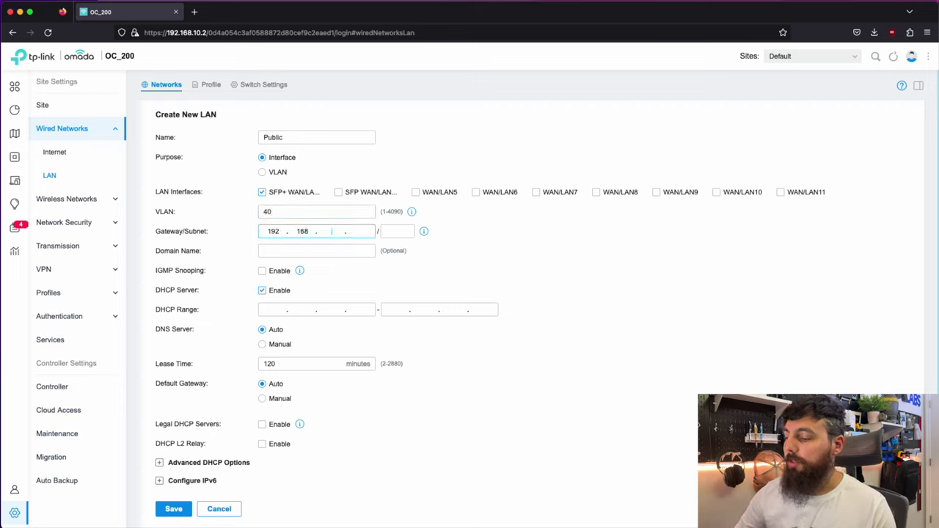
{"action": "type", "text": "40.1"}
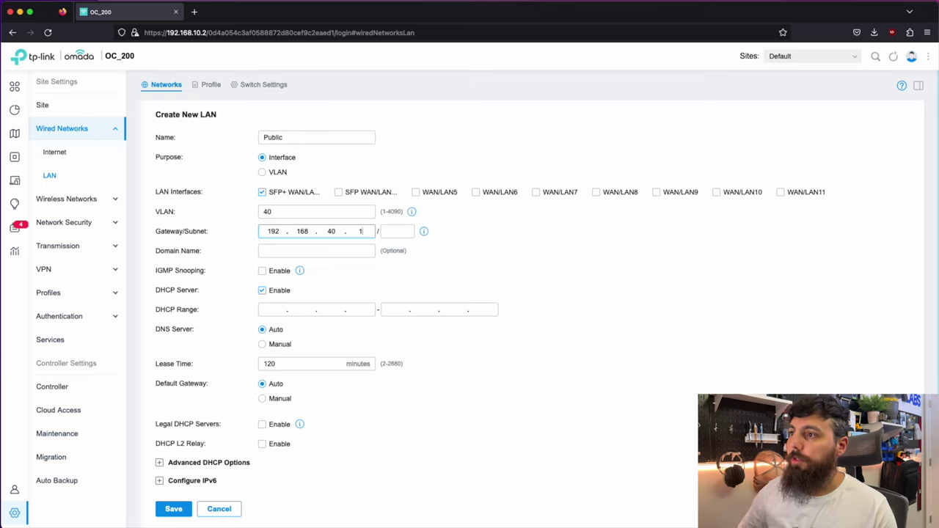
{"action": "left_click", "coordinate": [396, 231]}
{"action": "type", "text": "2"}
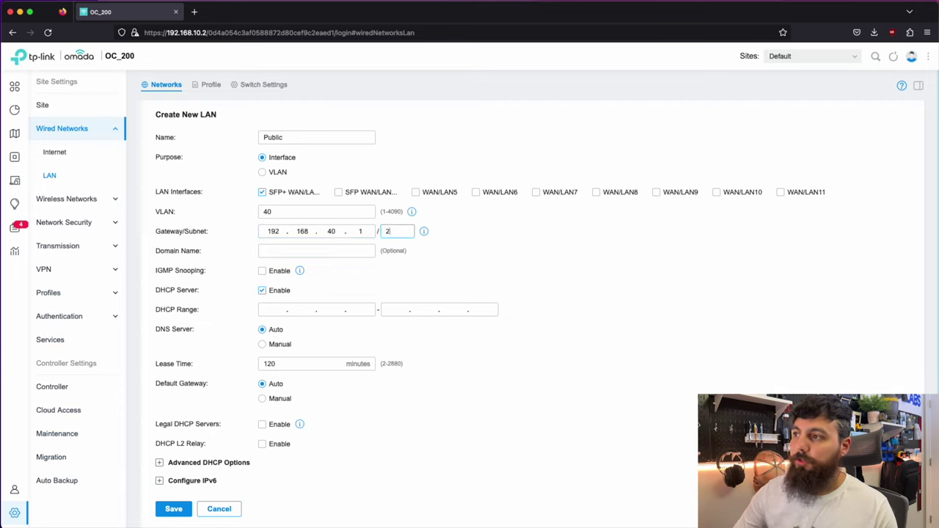
{"action": "type", "text": "4"}
{"action": "left_click", "coordinate": [487, 233]}
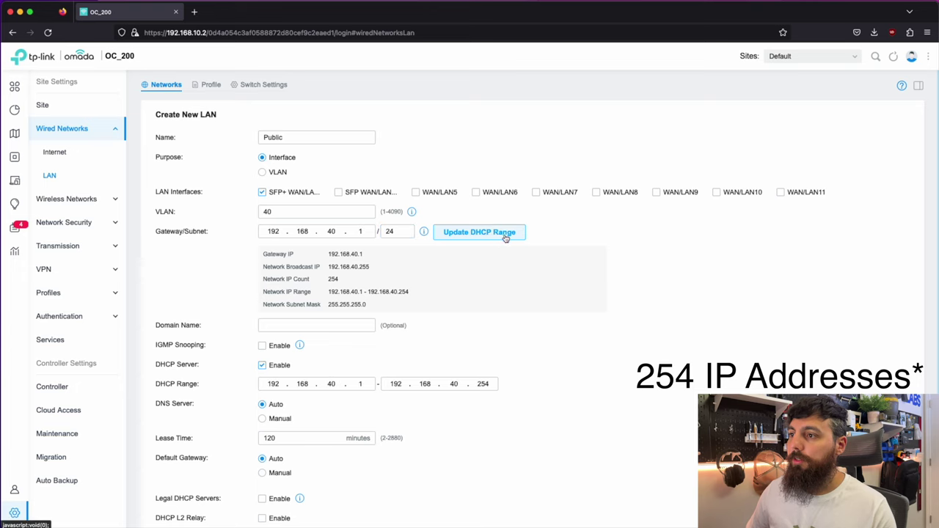
{"action": "scroll", "coordinate": [491, 242], "scroll_direction": "down", "scroll_amount": 3}
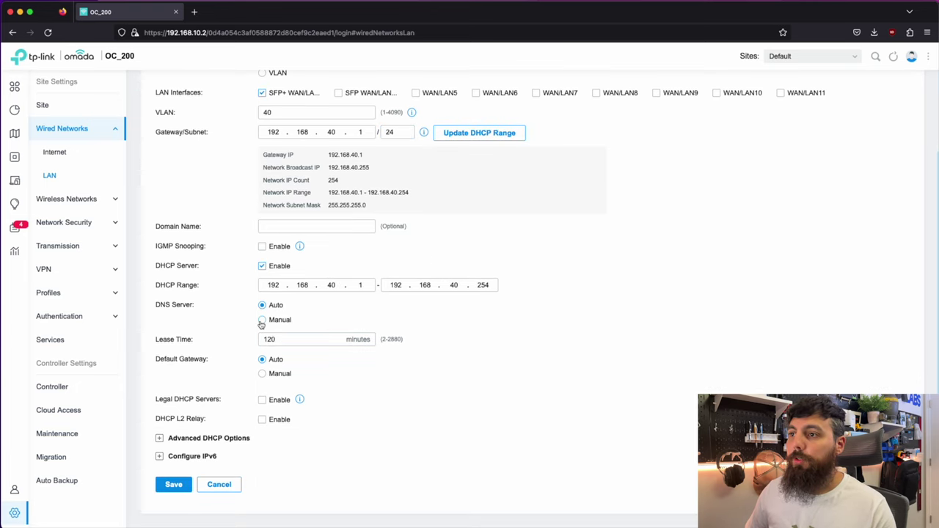
Step: Set Public's DNS to manual servers 1.1.1.2 and 1.1.1.3 and save the network
{"action": "left_click", "coordinate": [261, 320]}
{"action": "left_click", "coordinate": [317, 317]}
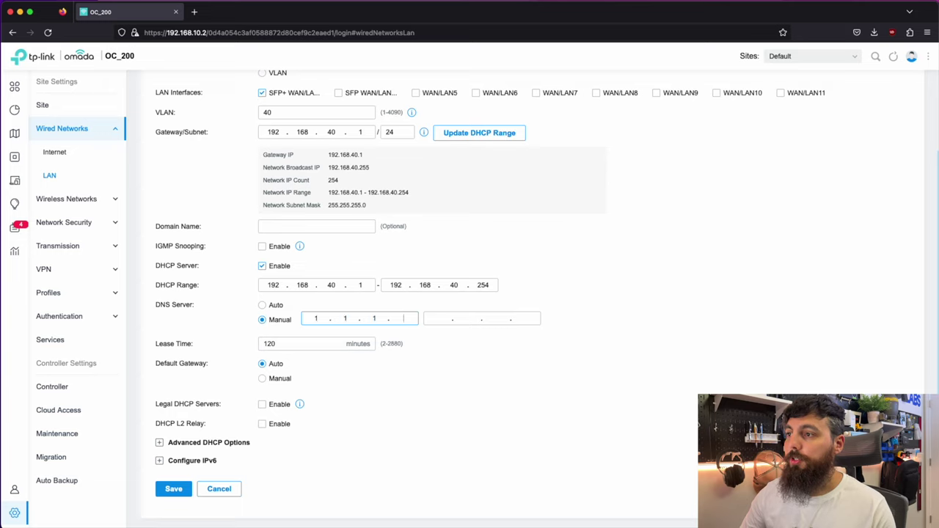
{"action": "left_click", "coordinate": [434, 318]}
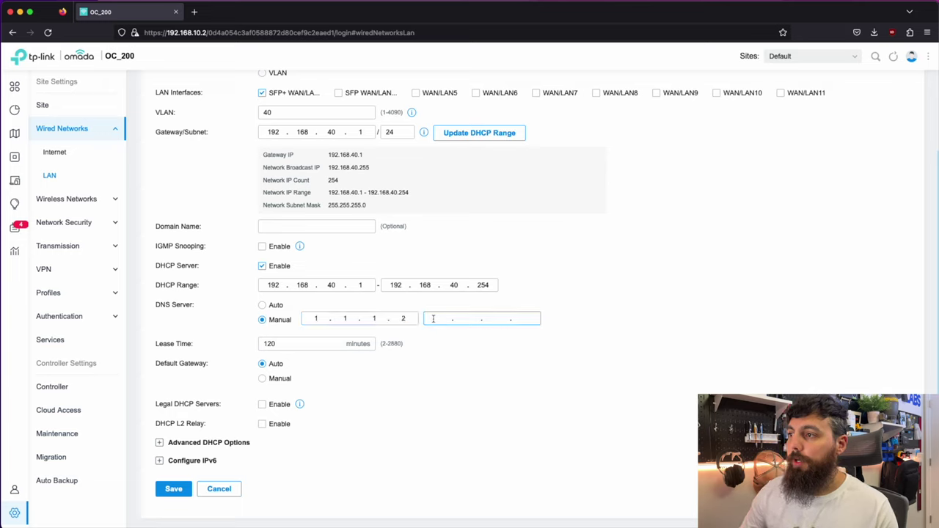
{"action": "type", "text": "1.1.1.3"}
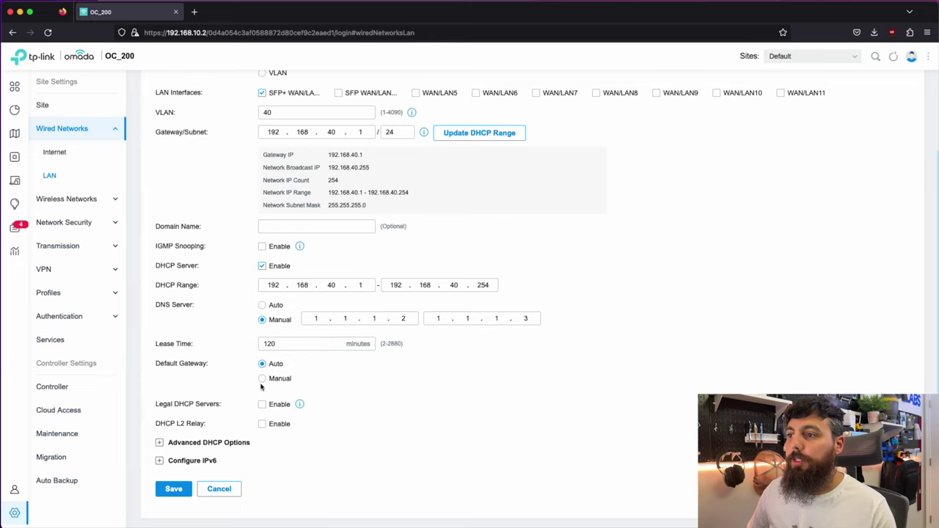
{"action": "left_click", "coordinate": [171, 489]}
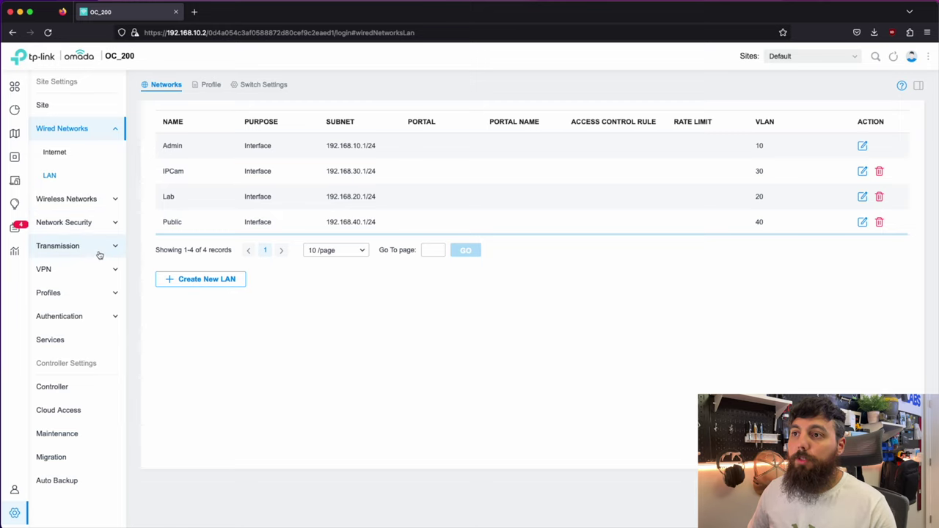
Step: Start a new gateway ACL rule named IPCamBlockInternet
{"action": "left_click", "coordinate": [106, 225]}
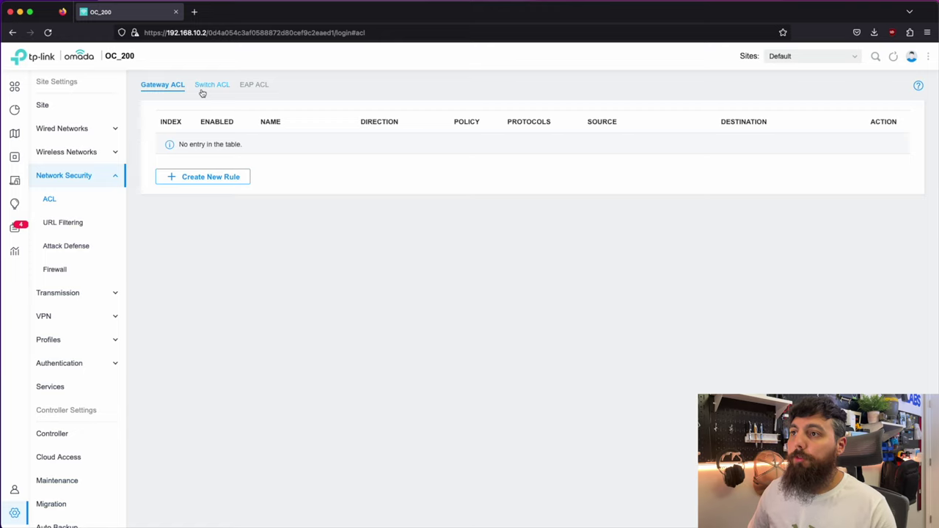
{"action": "left_click", "coordinate": [199, 179]}
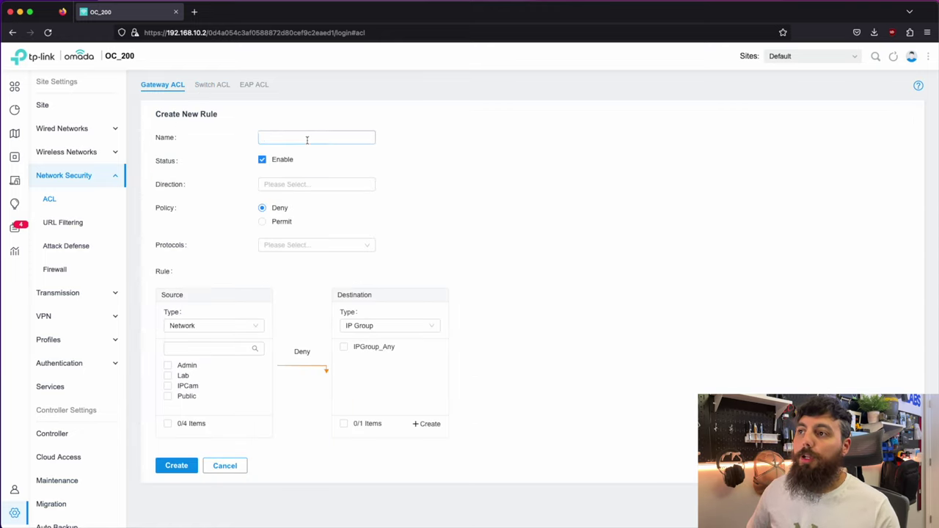
{"action": "left_click", "coordinate": [307, 139]}
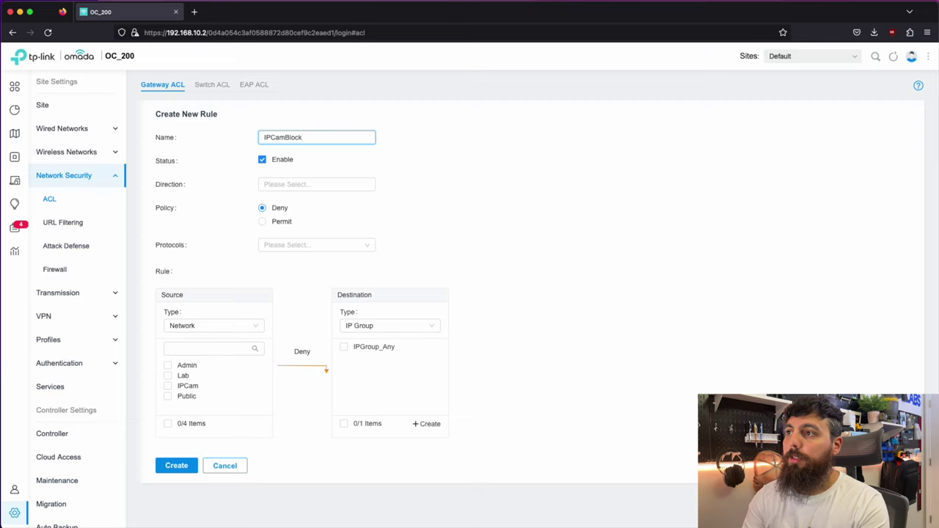
{"action": "type", "text": "IPCamBlockInternet"}
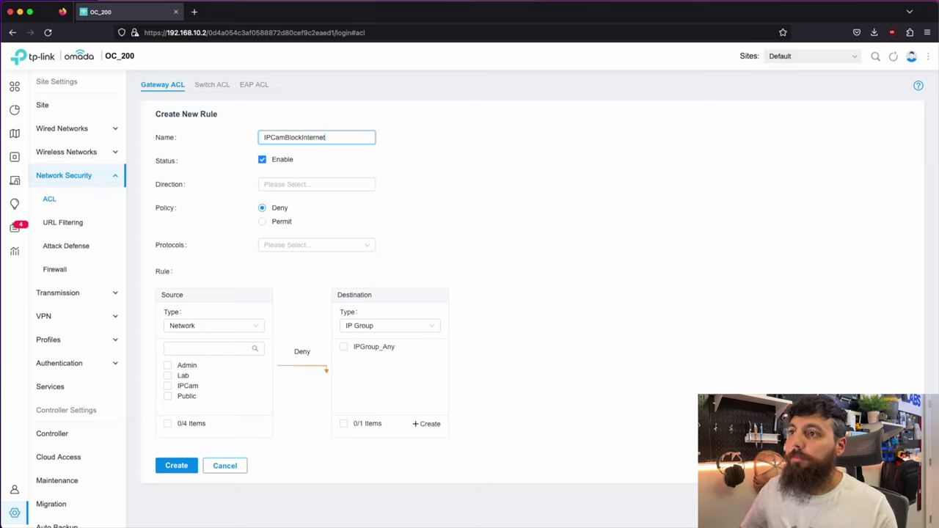
Step: Deny all LAN->WAN protocols from the IPCam network to IPGroup_Any and create the rule
{"action": "left_click", "coordinate": [299, 186]}
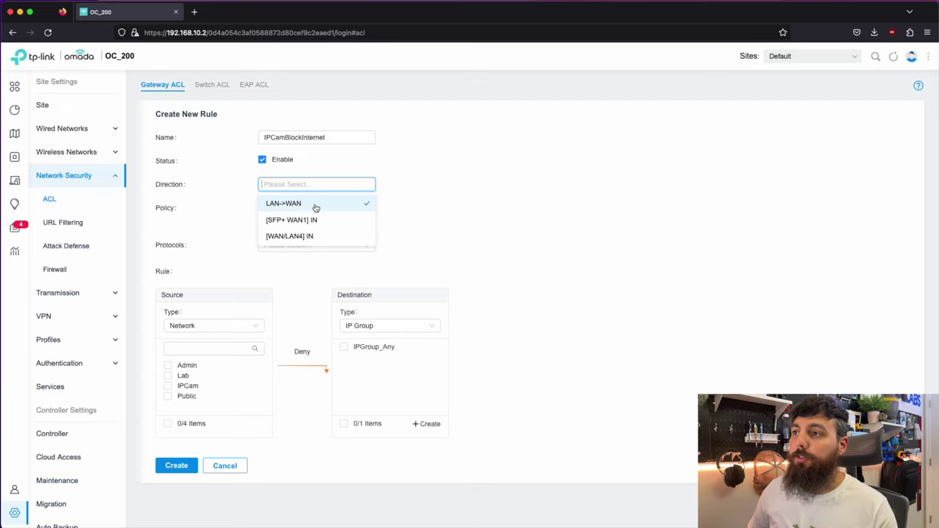
{"action": "left_click", "coordinate": [316, 206]}
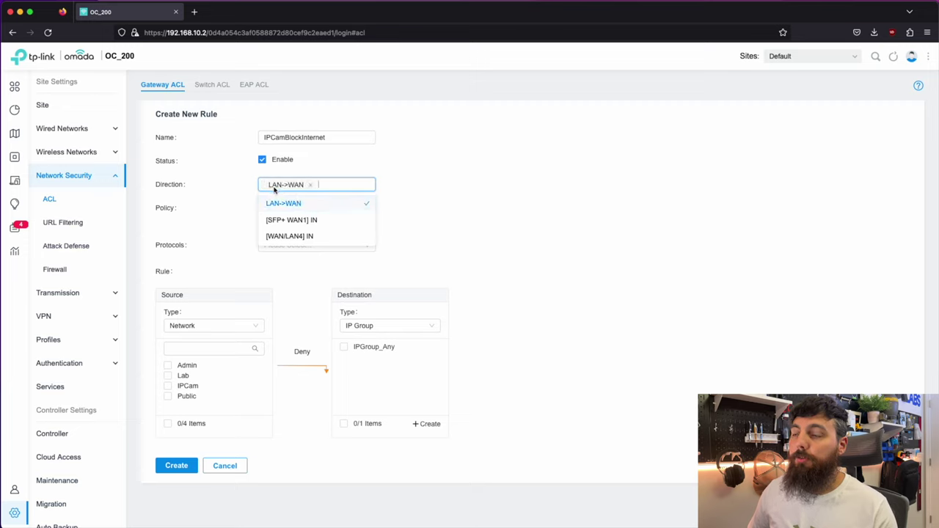
{"action": "left_click", "coordinate": [396, 203]}
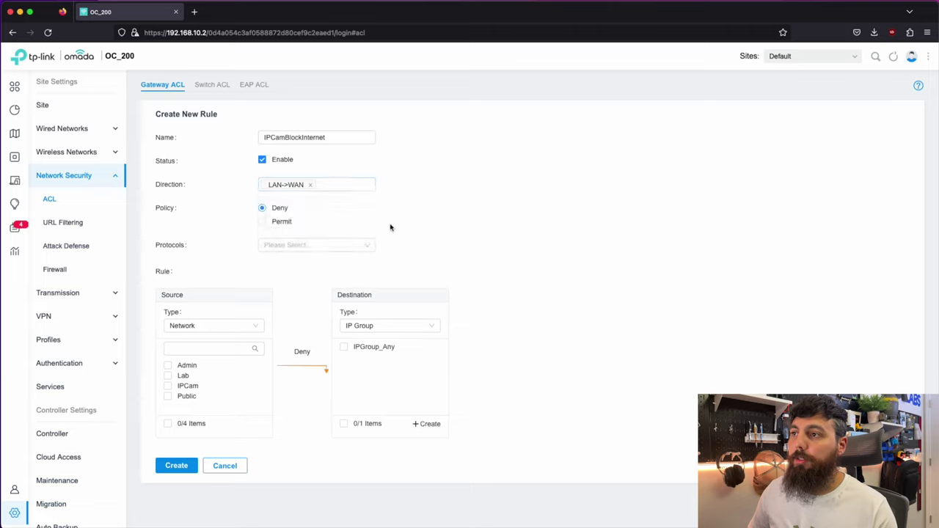
{"action": "left_click", "coordinate": [335, 250]}
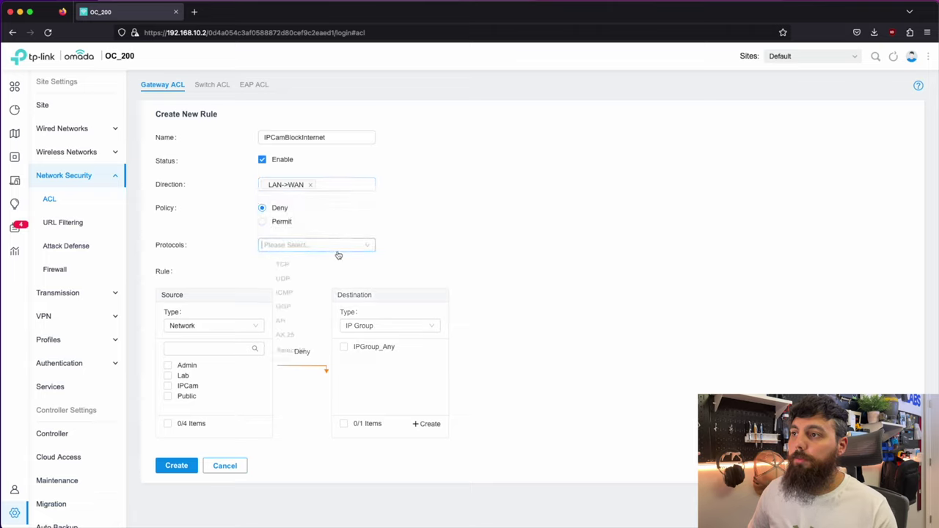
{"action": "left_click", "coordinate": [277, 366]}
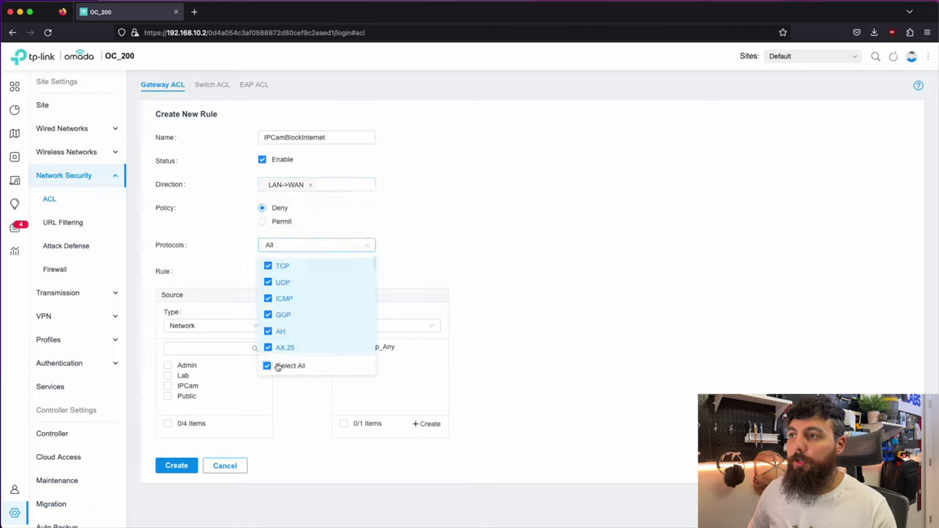
{"action": "left_click", "coordinate": [454, 243]}
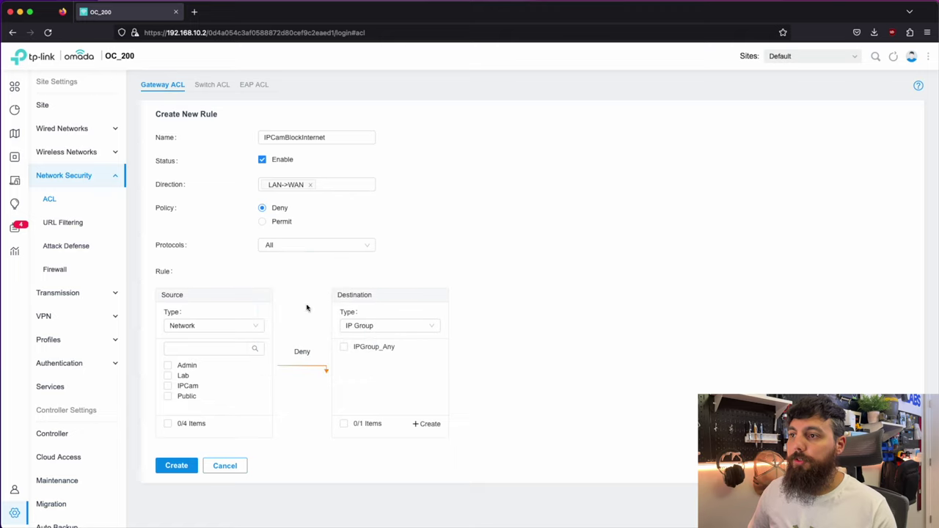
{"action": "left_click", "coordinate": [168, 387]}
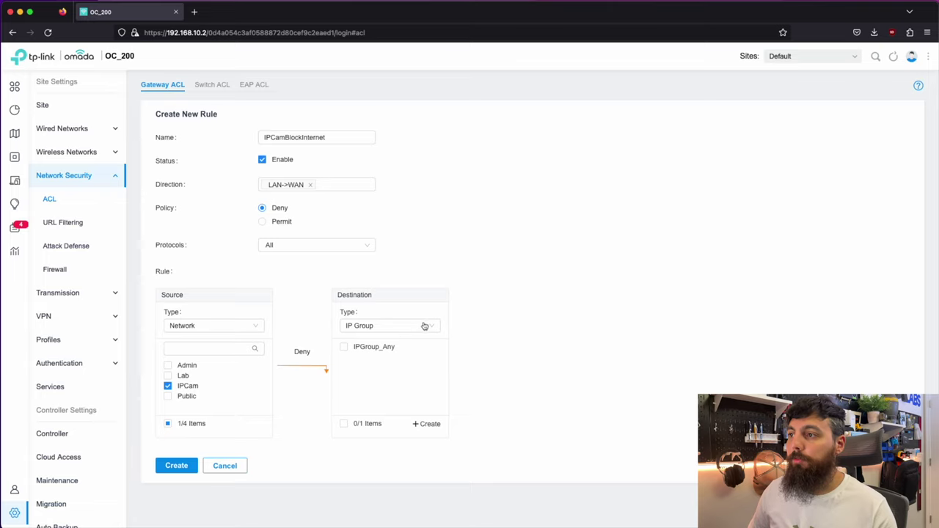
{"action": "left_click", "coordinate": [344, 346]}
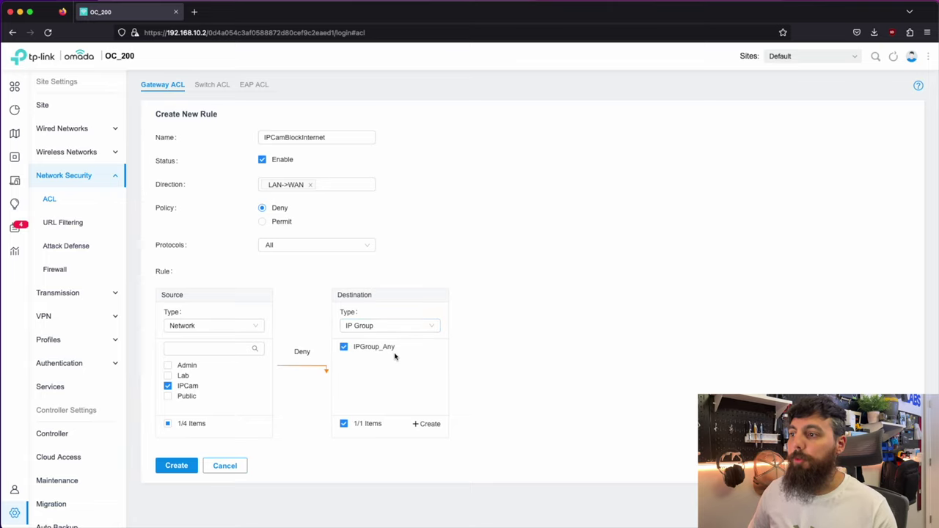
{"action": "left_click", "coordinate": [192, 471]}
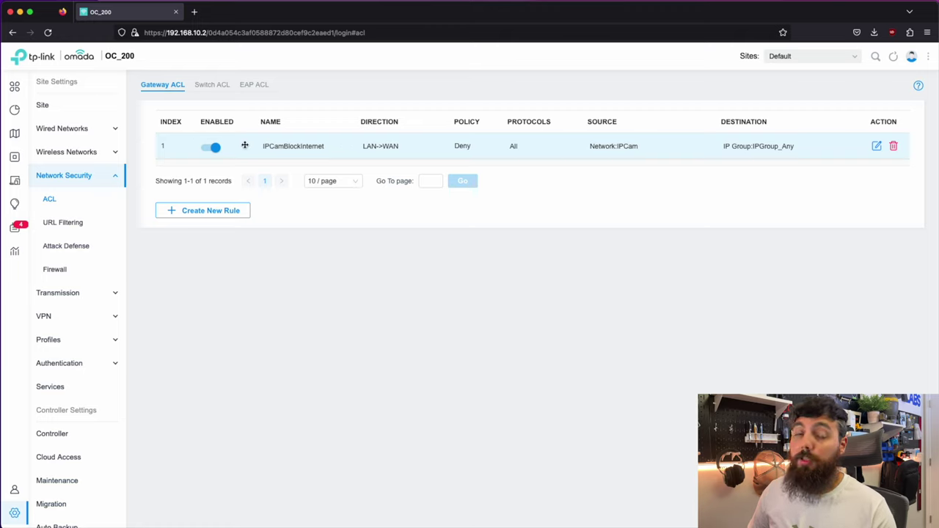
Step: Start a switch ACL rule named IPCamBlockAllVlans covering all protocols
{"action": "left_click", "coordinate": [211, 86]}
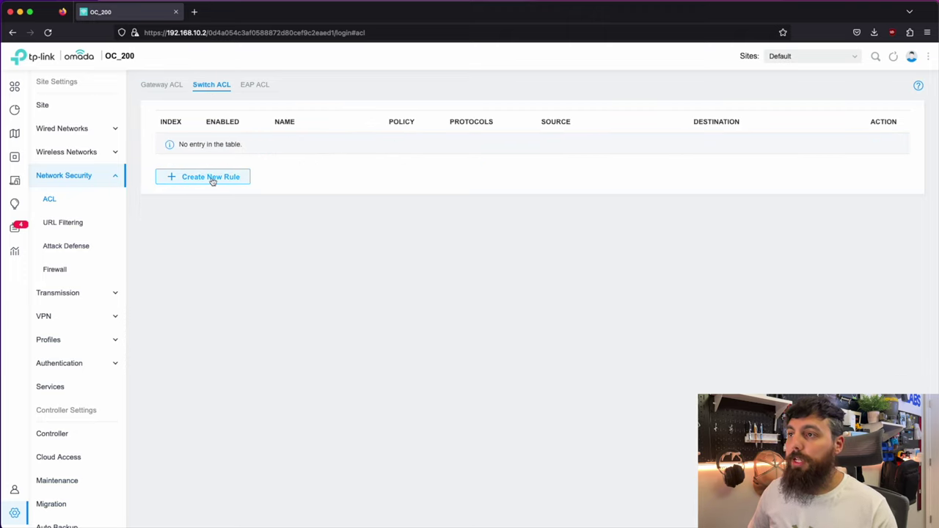
{"action": "left_click", "coordinate": [211, 177]}
{"action": "left_click", "coordinate": [307, 139]}
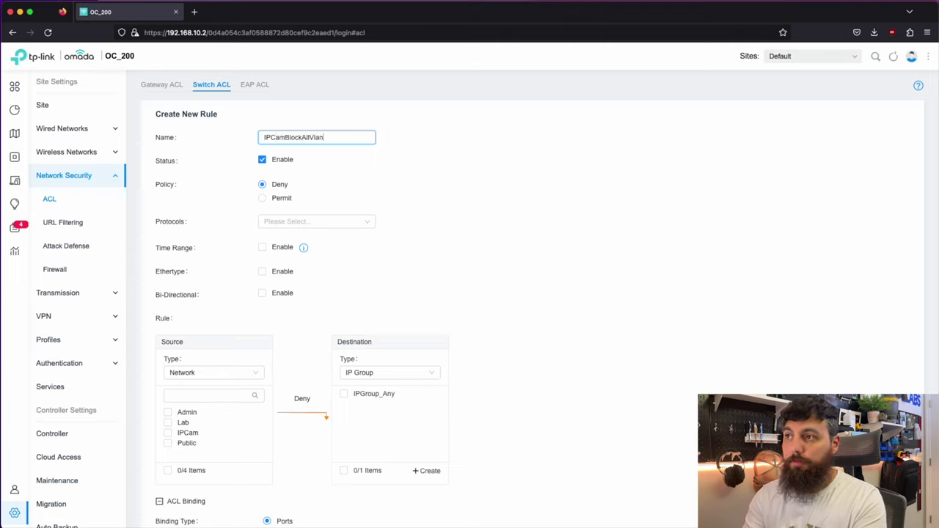
{"action": "type", "text": "s"}
{"action": "left_click", "coordinate": [354, 226]}
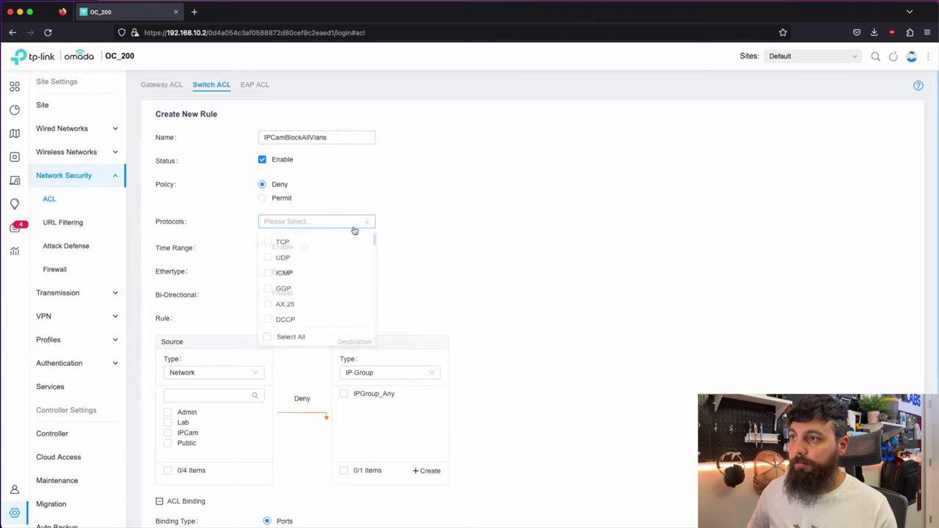
{"action": "left_click", "coordinate": [290, 339]}
{"action": "left_click", "coordinate": [409, 239]}
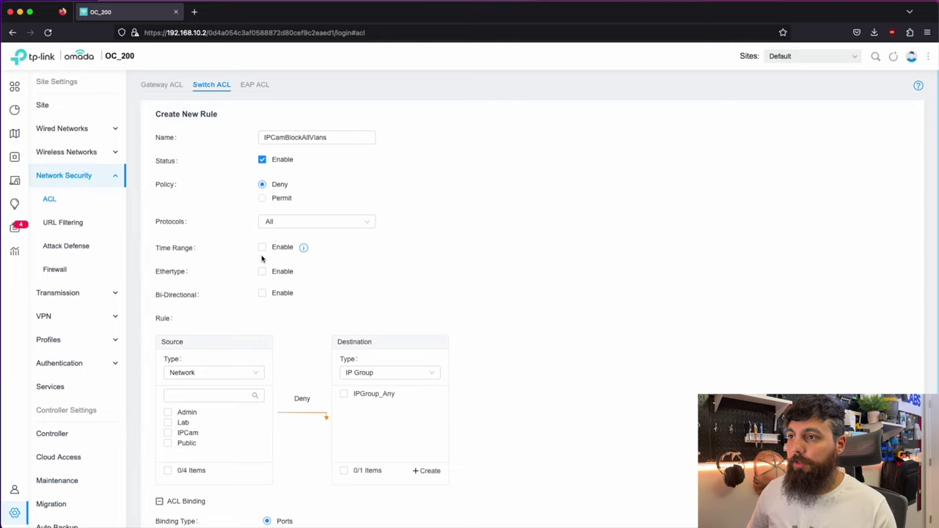
Step: Set source IPCam and destination networks Public, IPCam, Lab and Admin, then create the rule
{"action": "scroll", "coordinate": [282, 335], "scroll_direction": "down", "scroll_amount": 3}
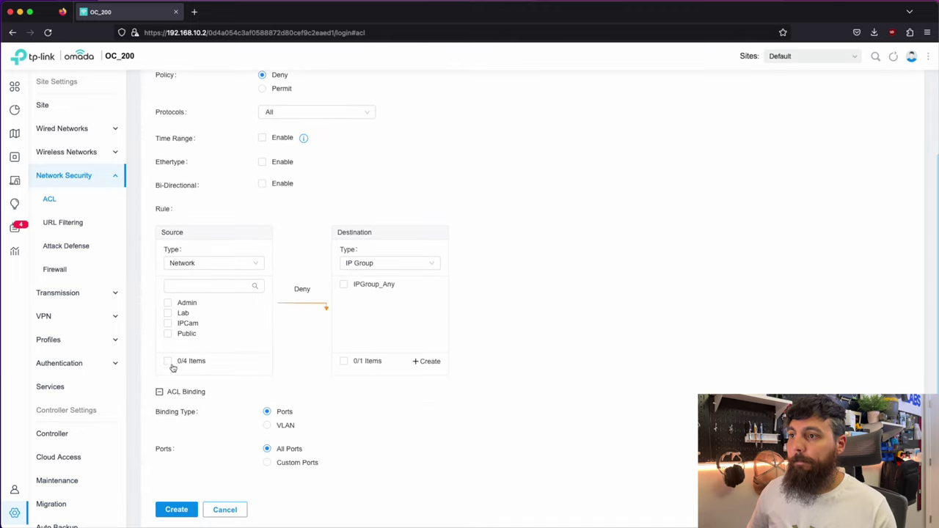
{"action": "left_click", "coordinate": [170, 324]}
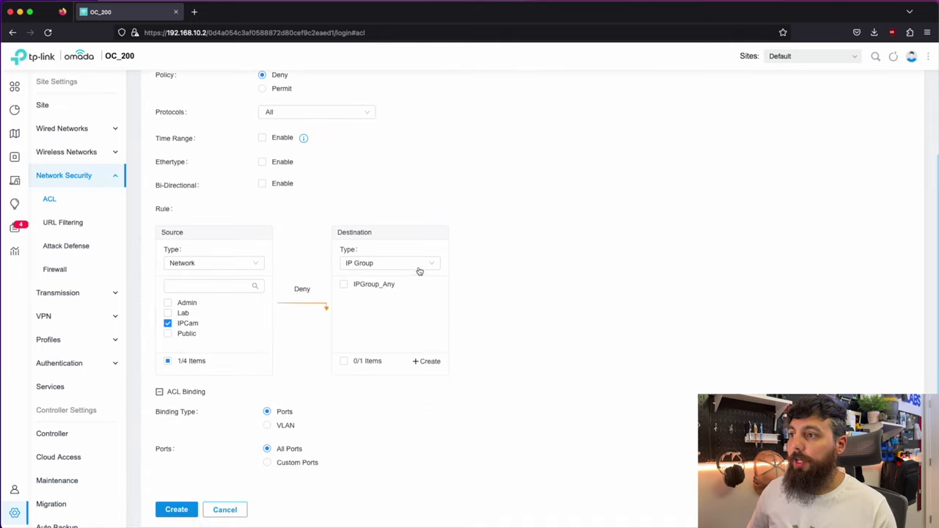
{"action": "left_click", "coordinate": [420, 267]}
{"action": "left_click", "coordinate": [377, 283]}
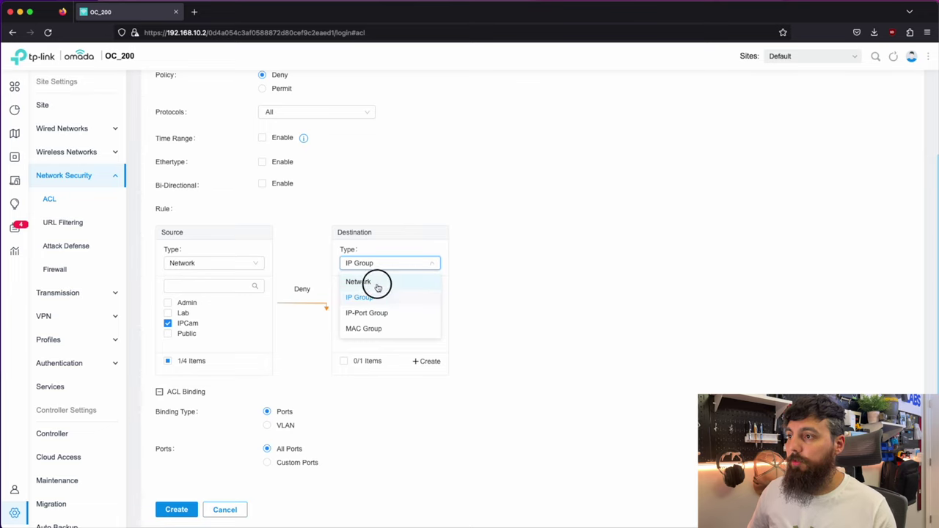
{"action": "left_click", "coordinate": [344, 332]}
{"action": "left_click", "coordinate": [344, 323]}
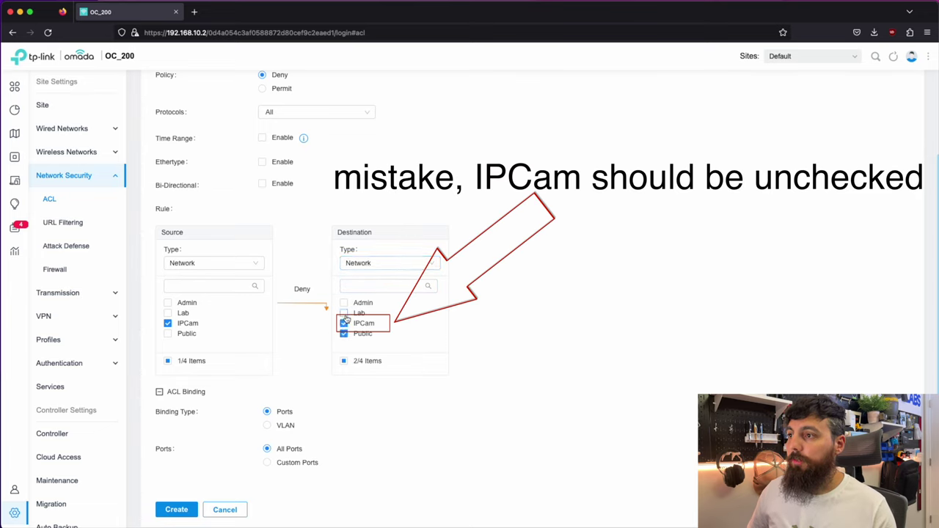
{"action": "left_click", "coordinate": [344, 313]}
{"action": "left_click", "coordinate": [344, 302]}
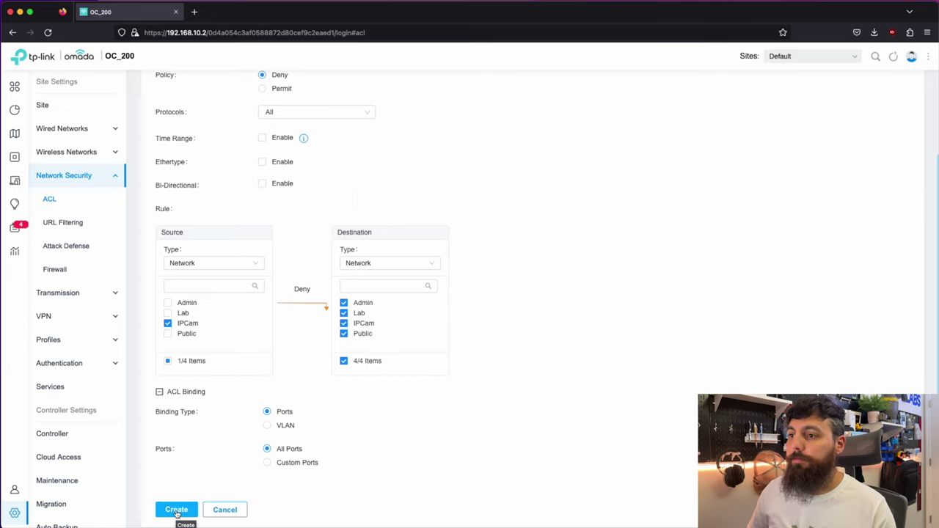
{"action": "left_click", "coordinate": [177, 511]}
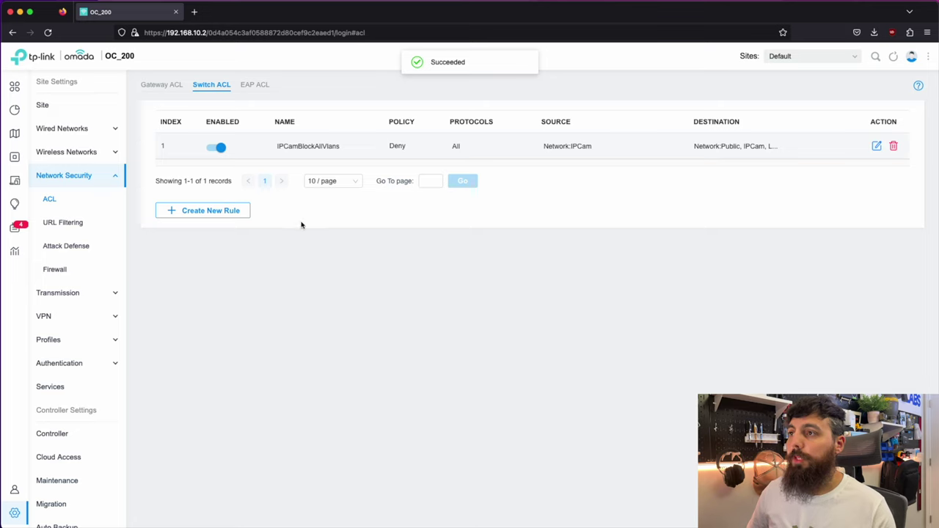
Step: Open a blank switch ACL rule form with its Name field ready, and open a new browser tab
{"action": "left_click", "coordinate": [216, 212]}
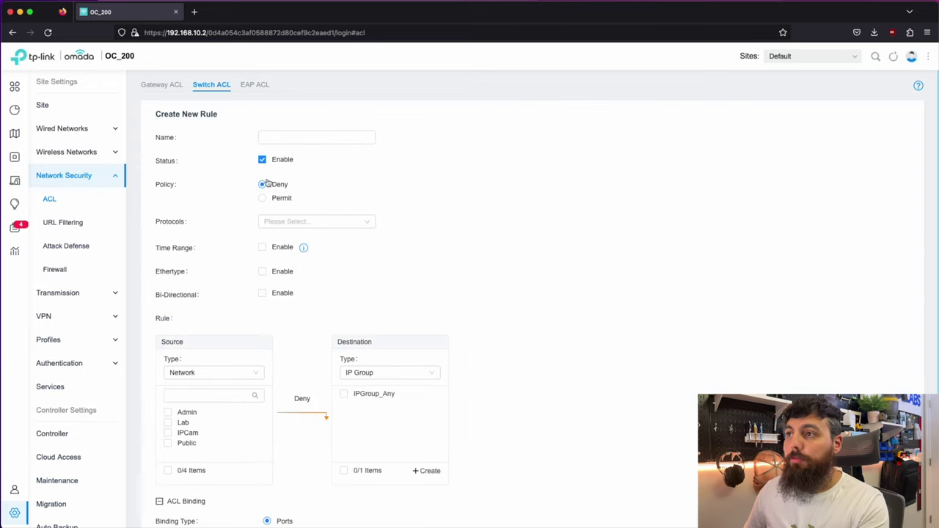
{"action": "left_click", "coordinate": [302, 138]}
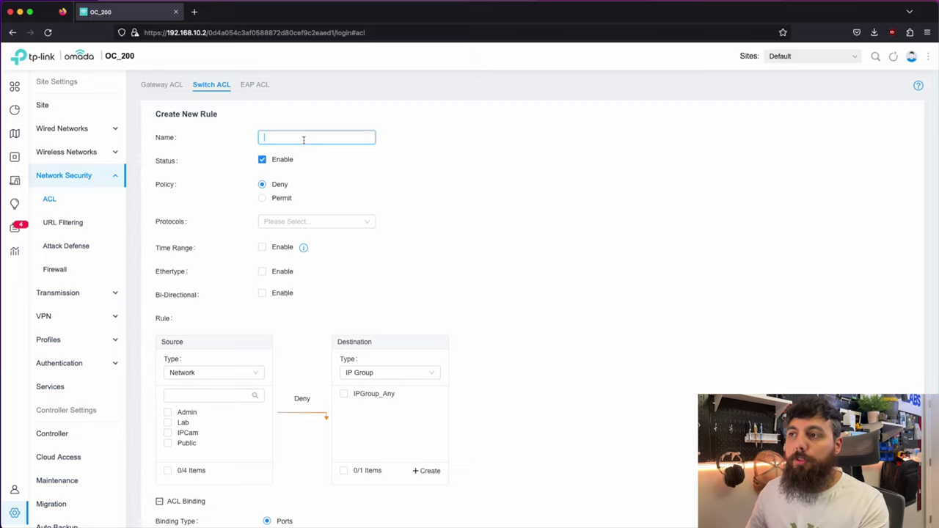
{"action": "left_click", "coordinate": [195, 12]}
Step: Try the gateway login page at 192.168.10.1, then 192.168.30.1, and close that tab
{"action": "left_click", "coordinate": [220, 32]}
{"action": "type", "text": "192.168."}
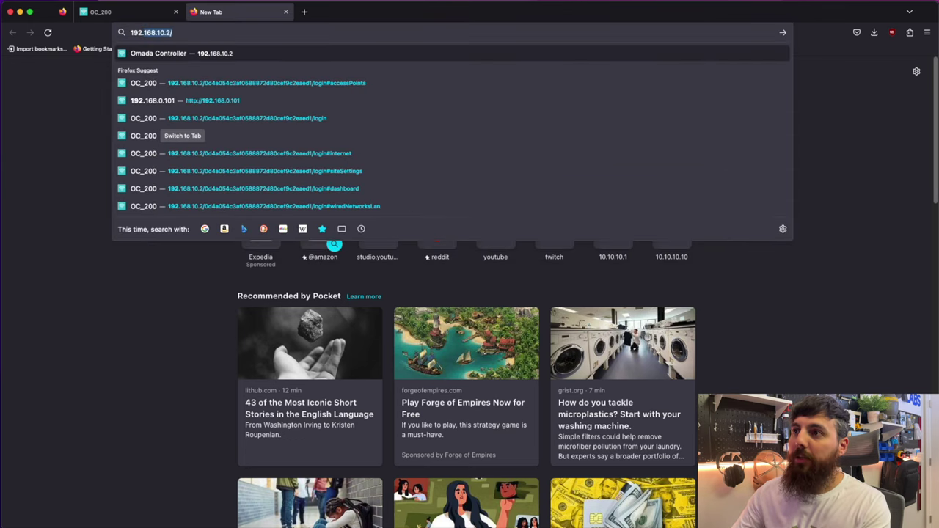
{"action": "type", "text": "10.1"}
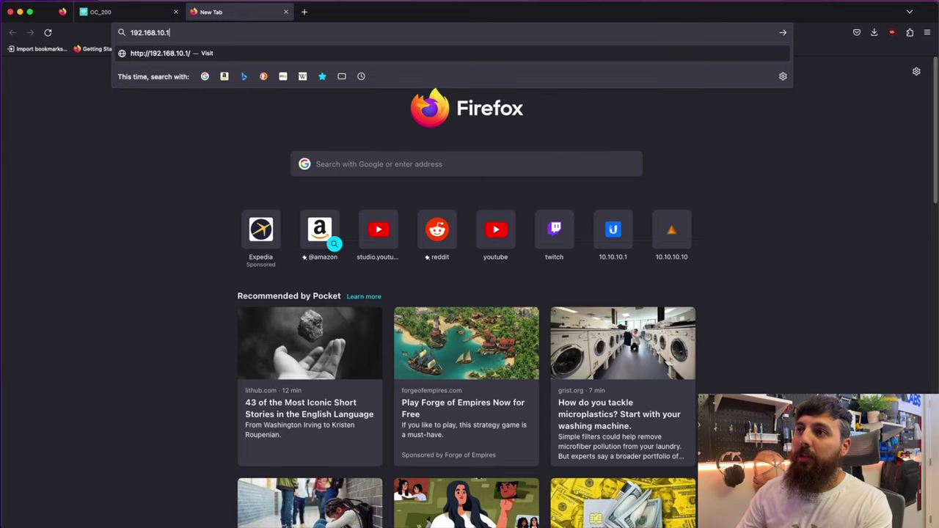
{"action": "key", "text": "Return"}
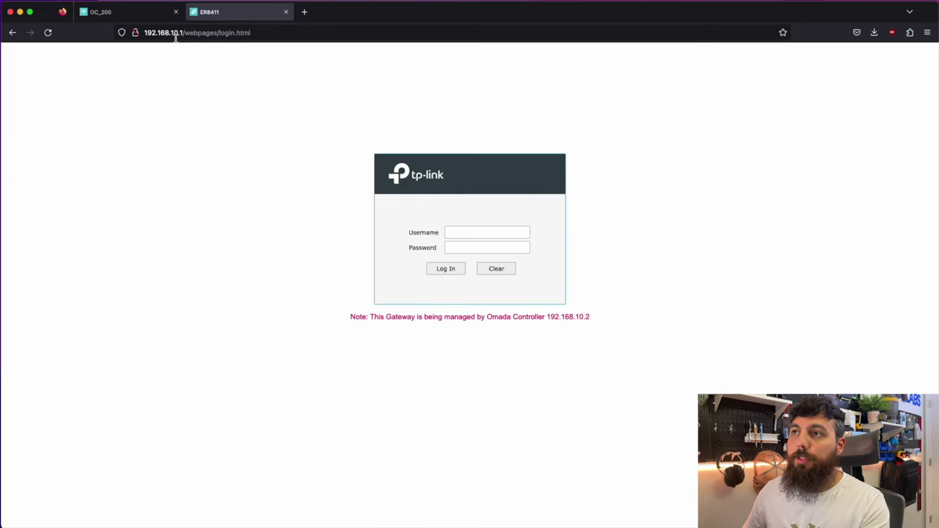
{"action": "left_click", "coordinate": [206, 34]}
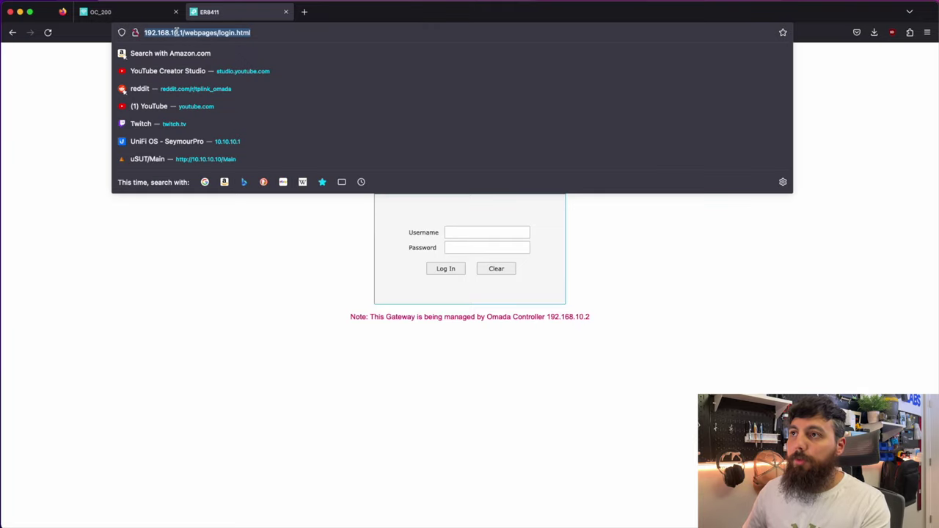
{"action": "left_click", "coordinate": [201, 33]}
{"action": "key", "text": "BackSpace"}
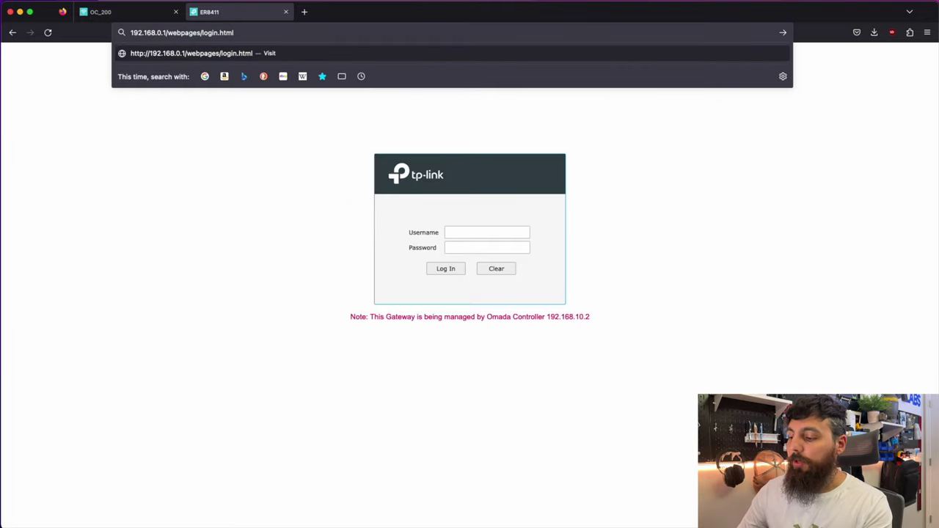
{"action": "type", "text": "3"}
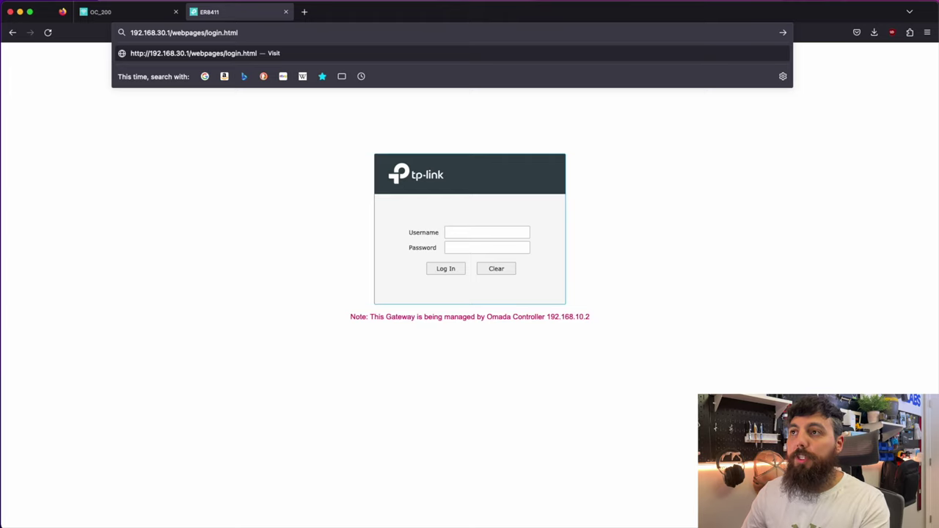
{"action": "key", "text": "Return"}
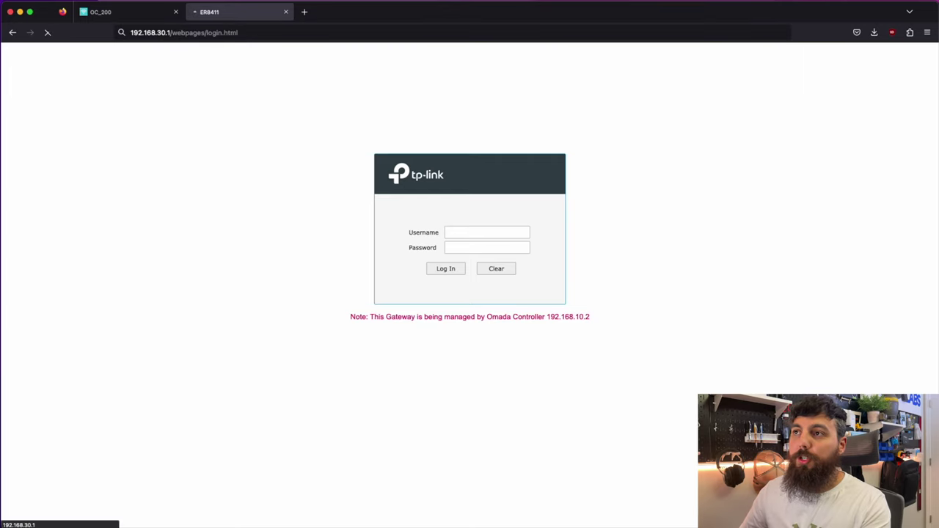
{"action": "left_click", "coordinate": [285, 15]}
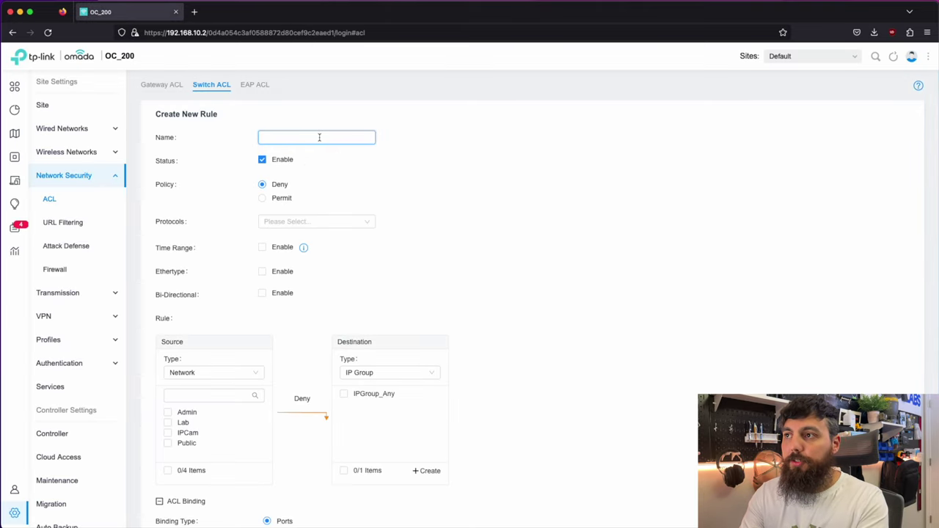
Step: Name the switch rule IPCamBlockGateway and limit it to TCP and UDP
{"action": "type", "text": "E"}
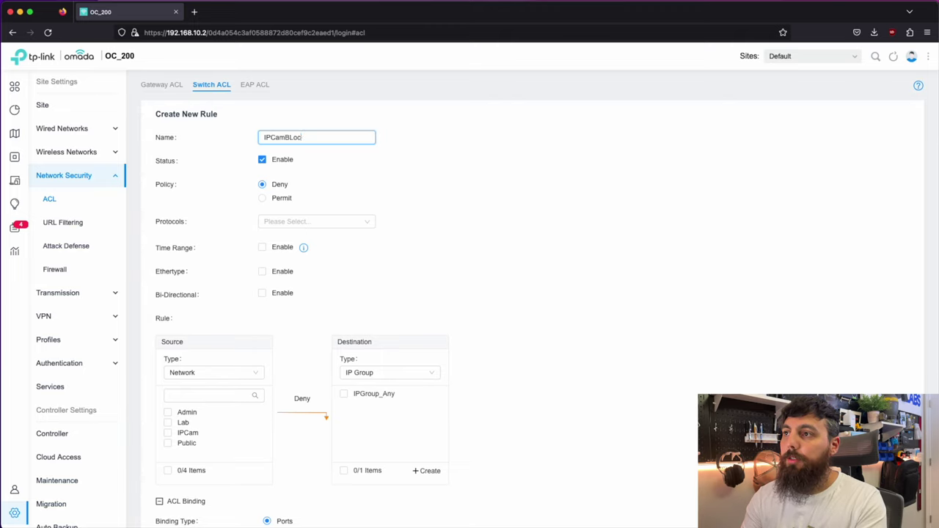
{"action": "type", "text": "PCamBlock"}
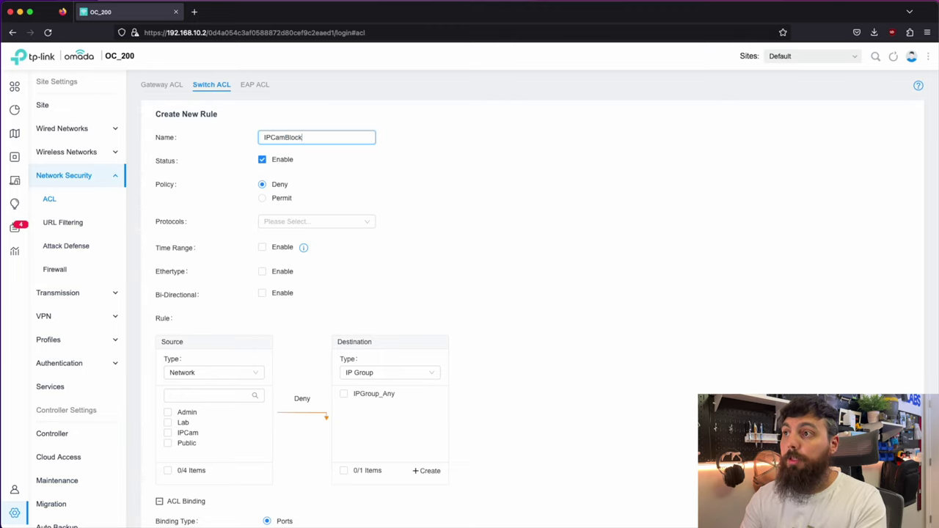
{"action": "type", "text": "Gateway"}
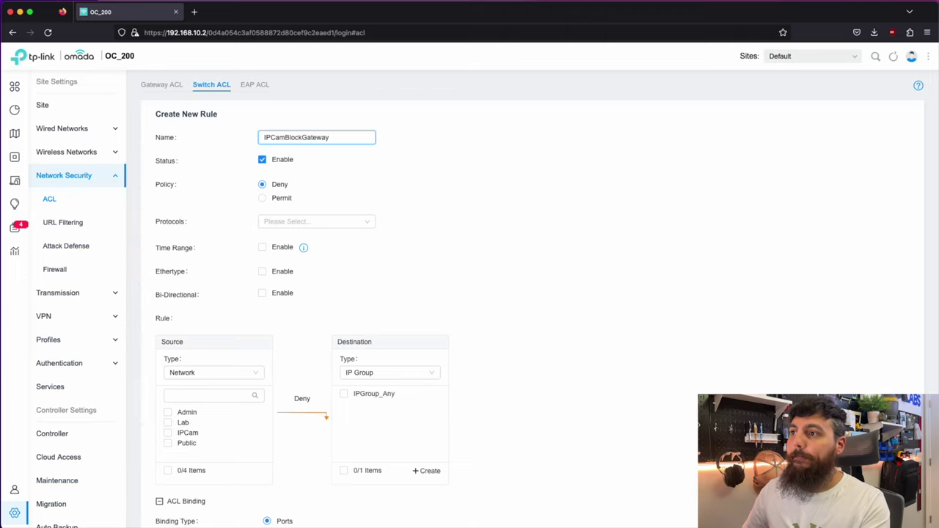
{"action": "left_click", "coordinate": [337, 224]}
{"action": "left_click", "coordinate": [283, 242]}
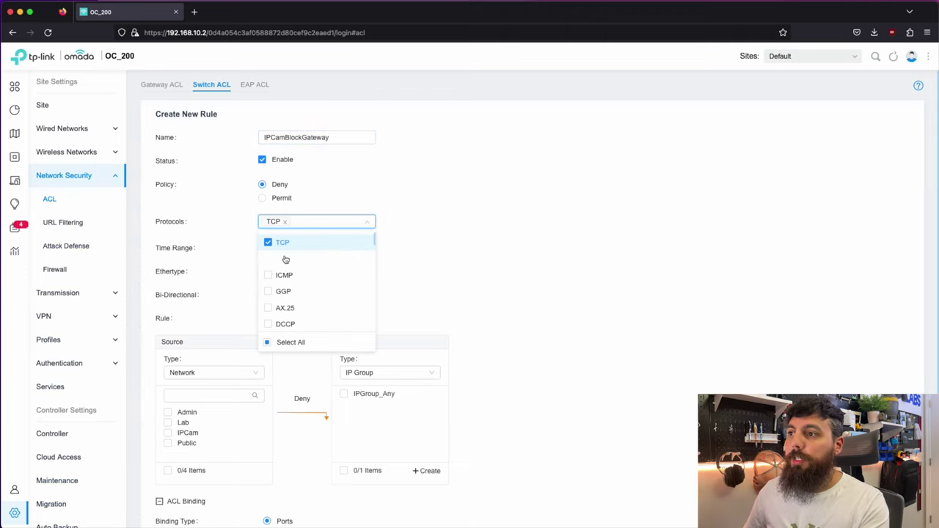
{"action": "left_click", "coordinate": [286, 259]}
{"action": "left_click", "coordinate": [437, 191]}
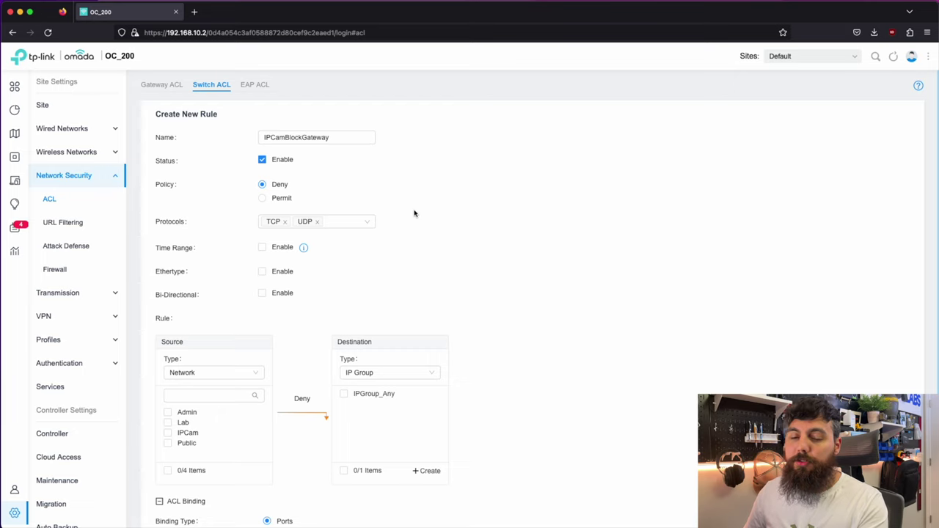
{"action": "left_click", "coordinate": [367, 227]}
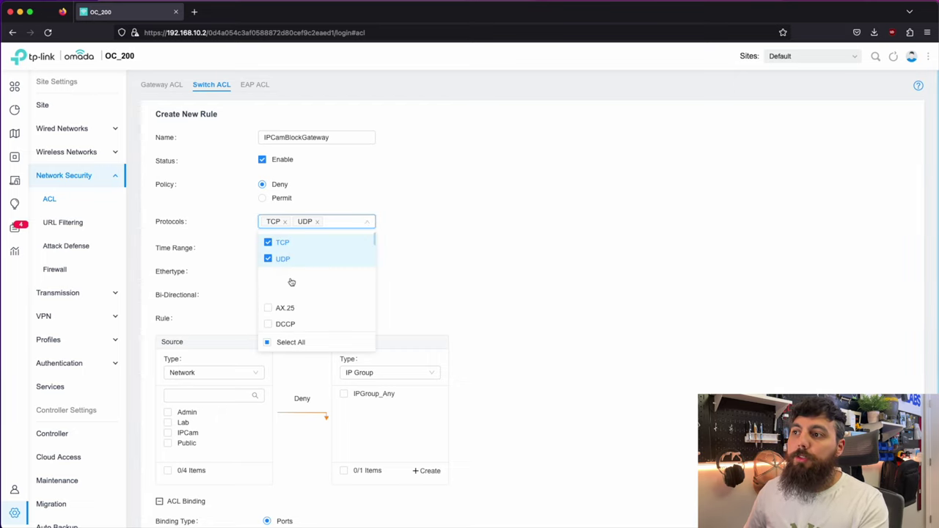
{"action": "left_click", "coordinate": [449, 271]}
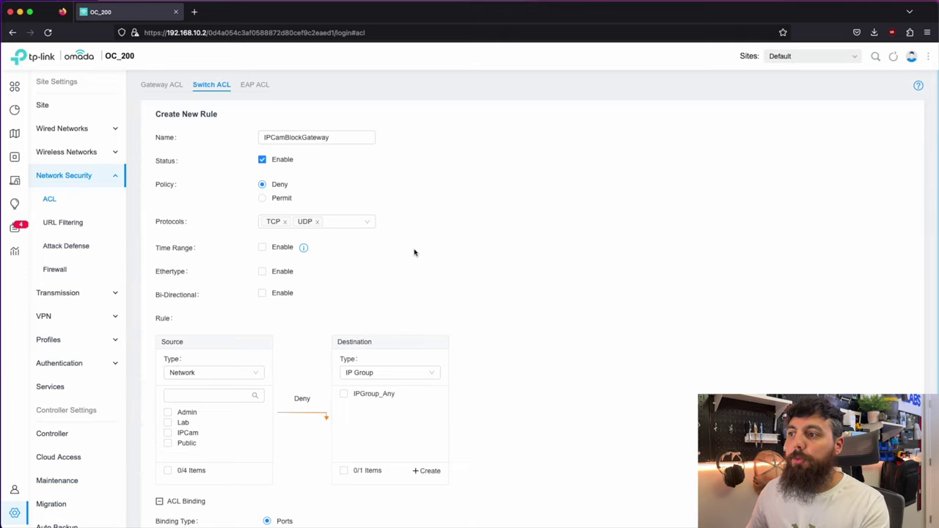
Step: Set the rule's source to the IPCam network and bring up the destination type choices
{"action": "scroll", "coordinate": [416, 250], "scroll_direction": "down", "scroll_amount": 1}
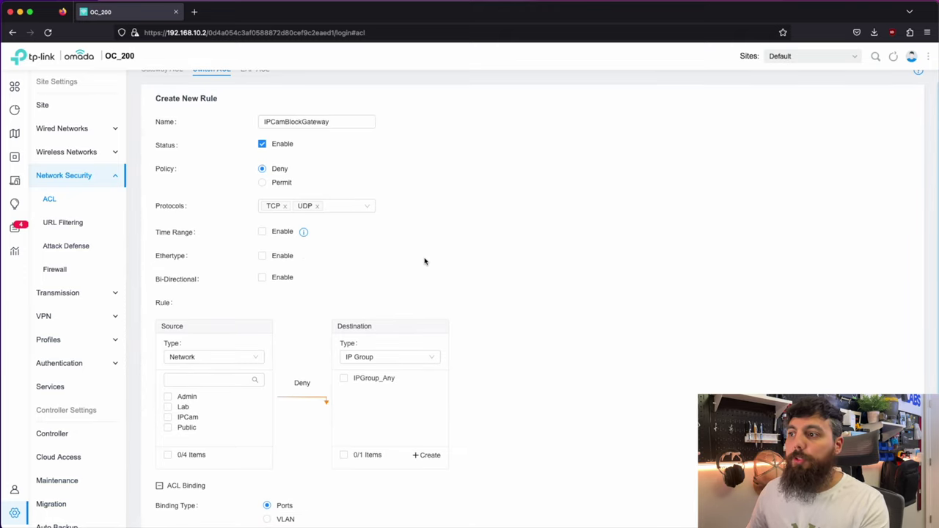
{"action": "scroll", "coordinate": [411, 271], "scroll_direction": "down", "scroll_amount": 3}
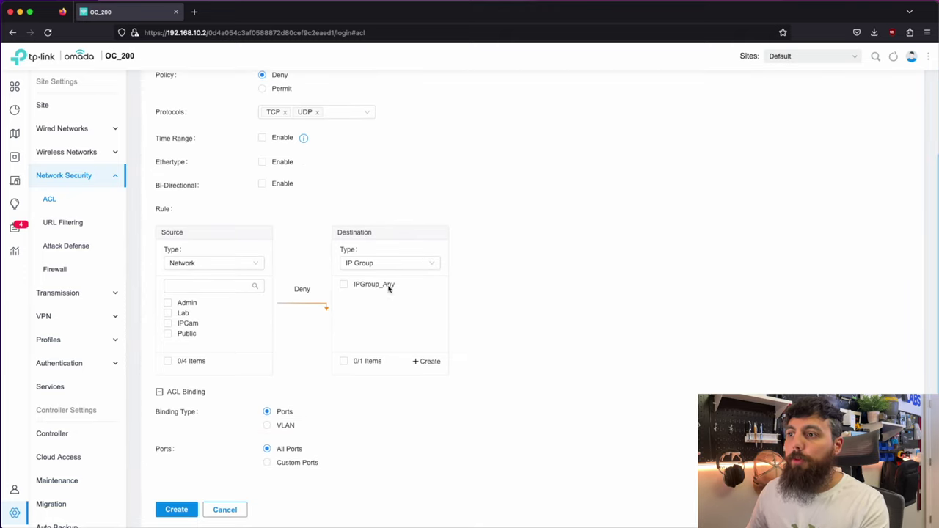
{"action": "left_click", "coordinate": [168, 324]}
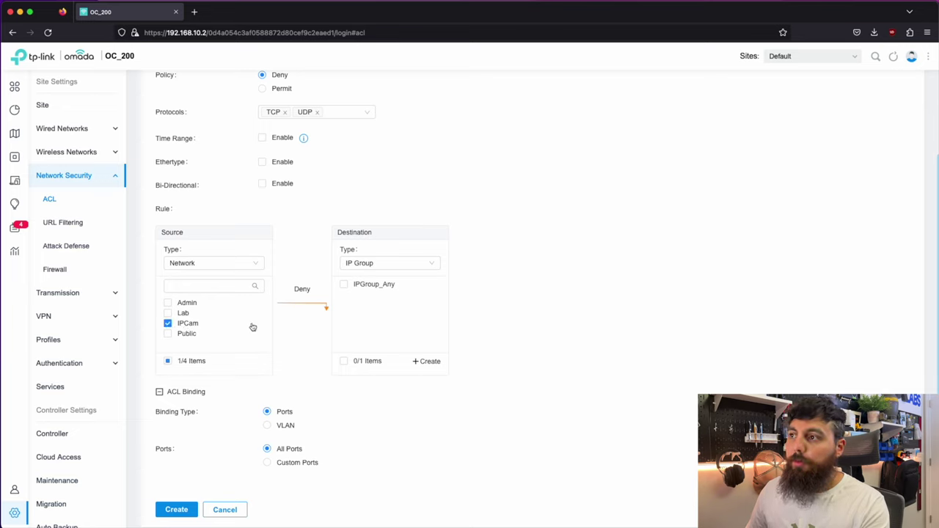
{"action": "left_click", "coordinate": [435, 266]}
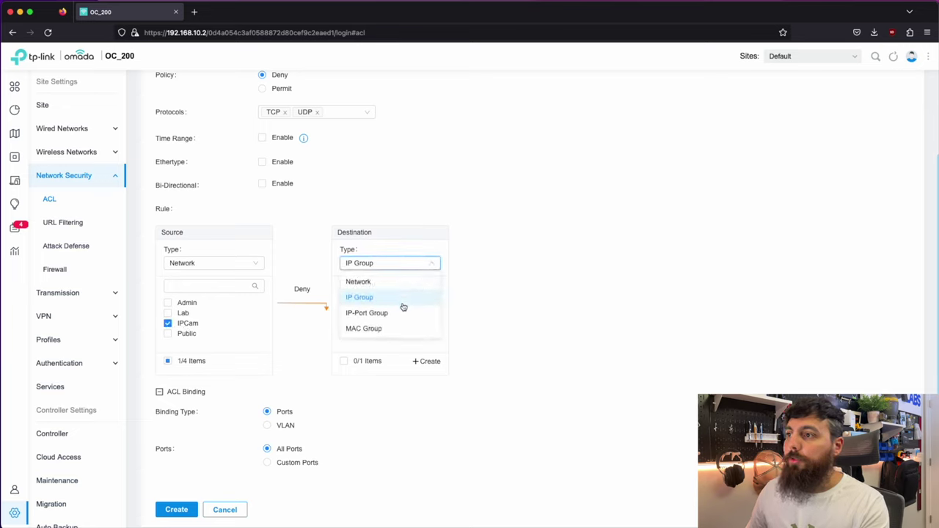
Step: Keep IP Group as destination and start a new group IPCamGateway with address 192.168.30.1
{"action": "left_click", "coordinate": [506, 268]}
{"action": "left_click", "coordinate": [426, 360]}
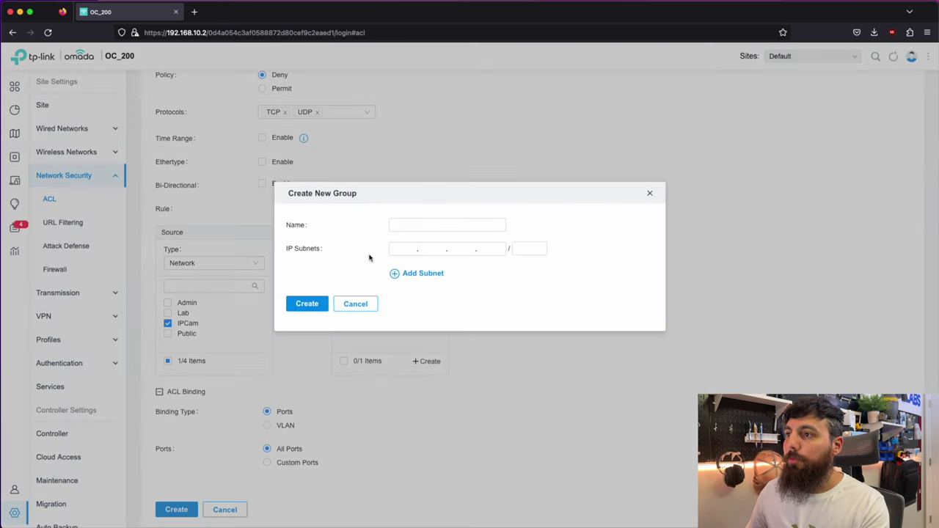
{"action": "left_click", "coordinate": [445, 225]}
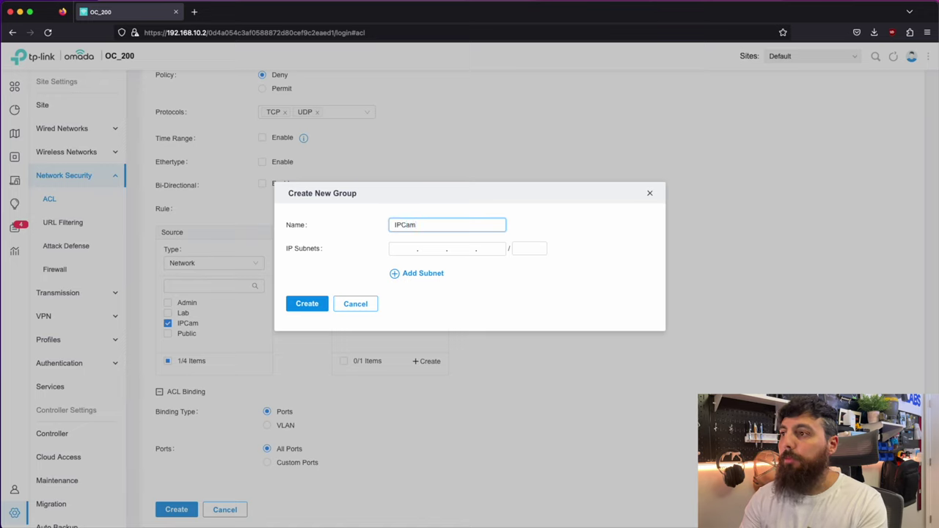
{"action": "type", "text": "IPCamGateway"}
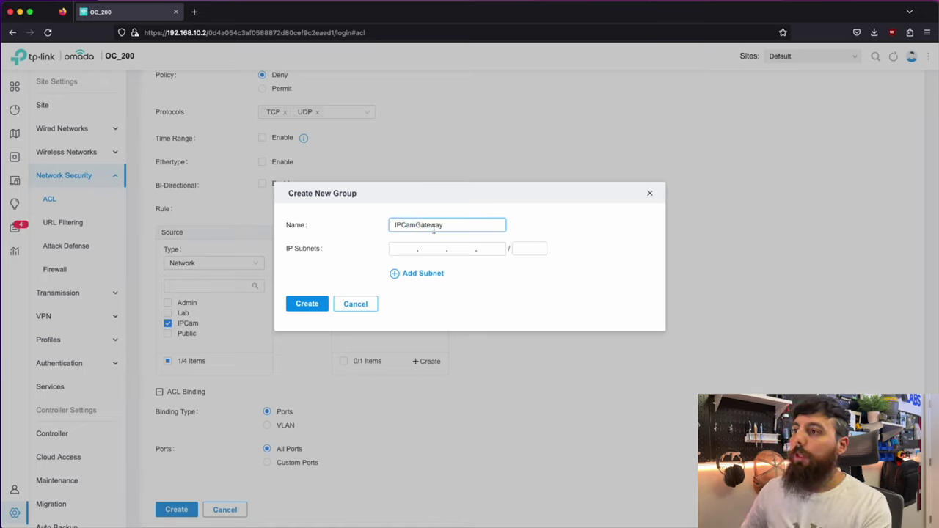
{"action": "key", "text": "Tab"}
{"action": "type", "text": "192.168."}
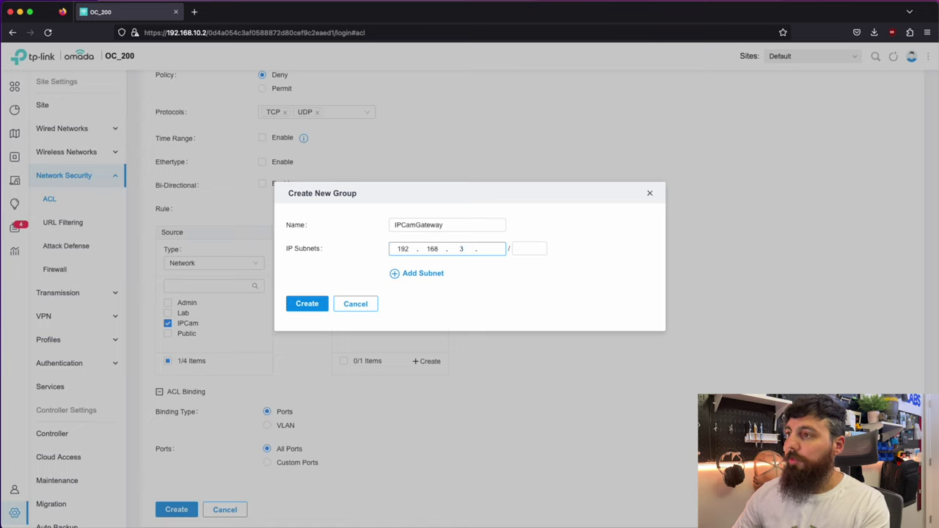
{"action": "type", "text": "30.1"}
Step: Confirm the IPCamGateway subnet as 192.168.30.1/32 and create the IP group
{"action": "left_click", "coordinate": [545, 250]}
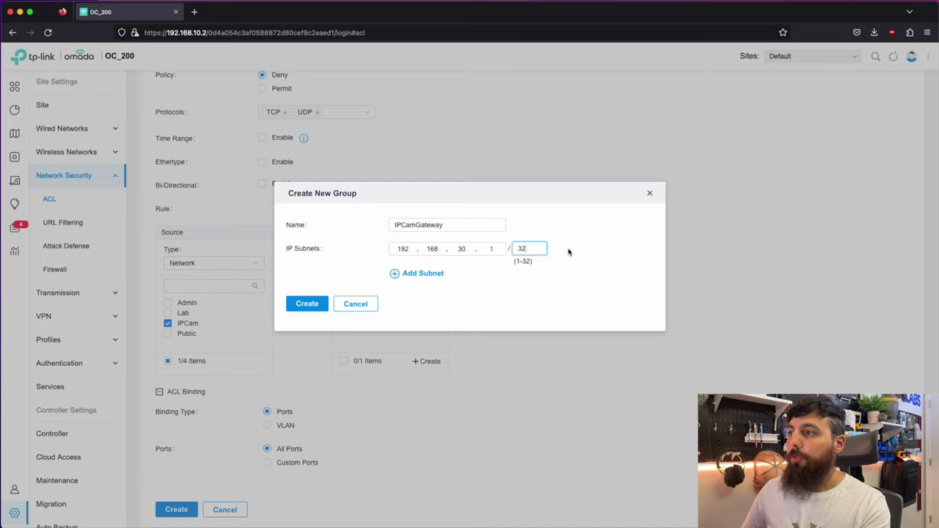
{"action": "left_click", "coordinate": [501, 249]}
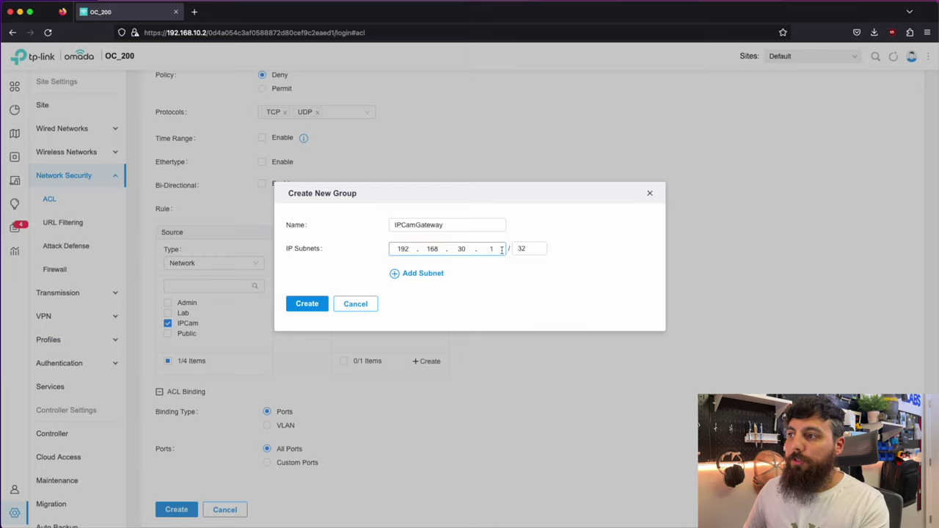
{"action": "double_click", "coordinate": [490, 249]}
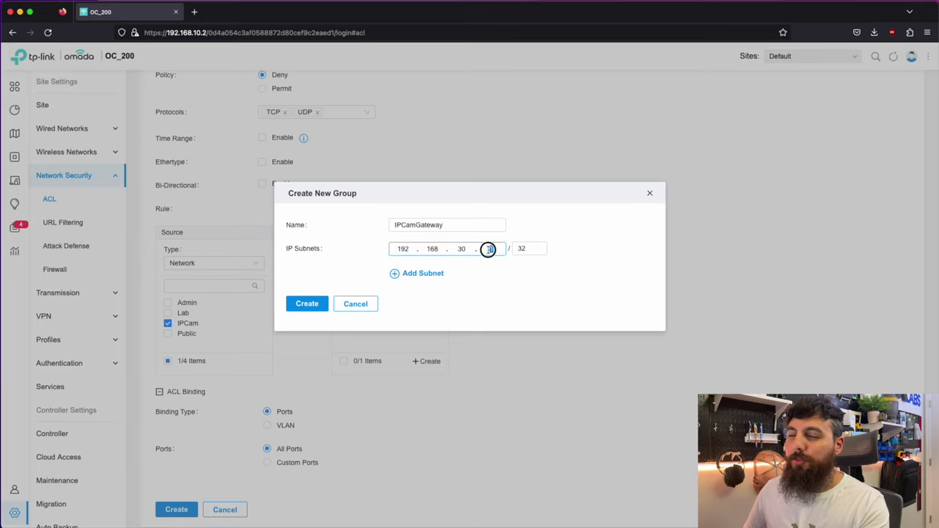
{"action": "left_click", "coordinate": [499, 249]}
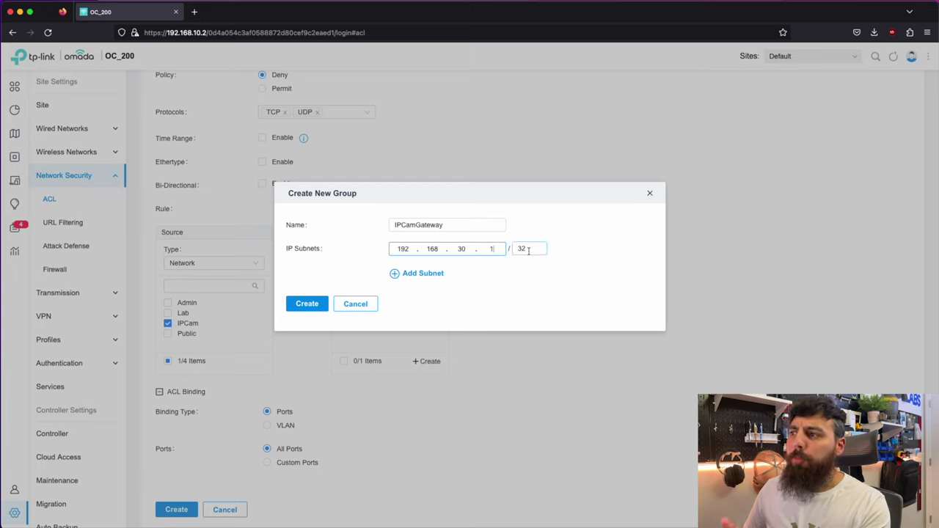
{"action": "left_click", "coordinate": [531, 249]}
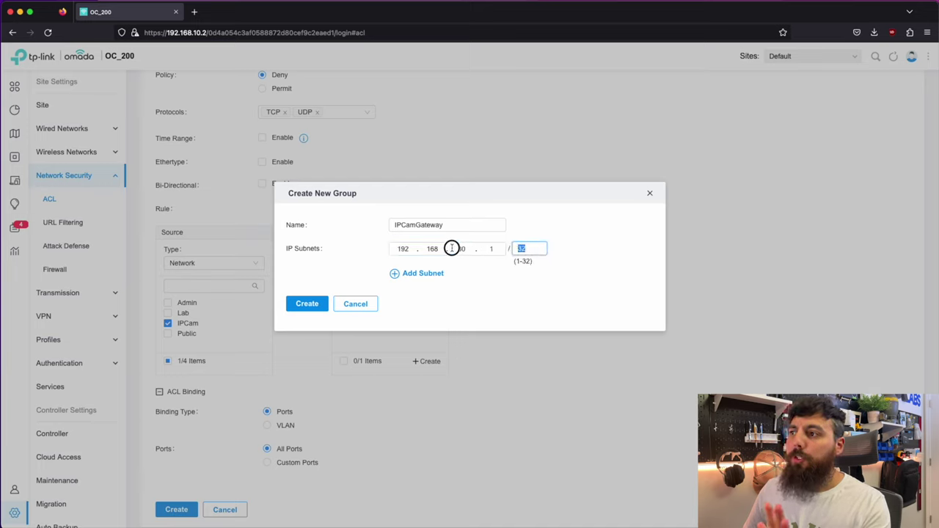
{"action": "left_click", "coordinate": [505, 254]}
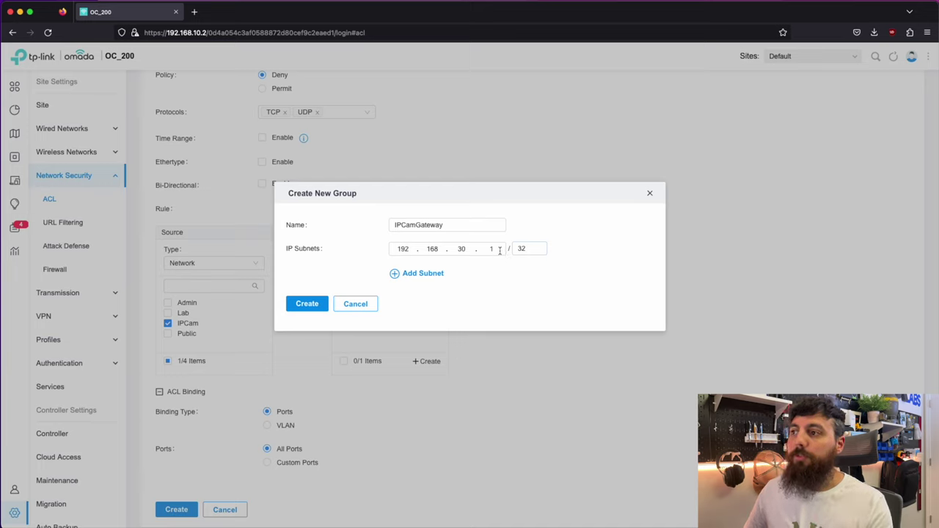
{"action": "left_click", "coordinate": [532, 249]}
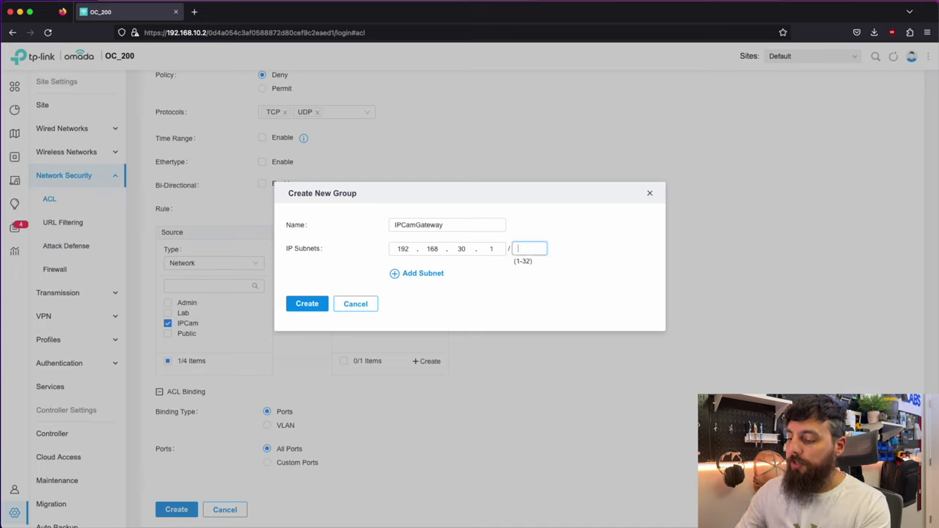
{"action": "left_click", "coordinate": [556, 251]}
{"action": "left_click", "coordinate": [531, 249]}
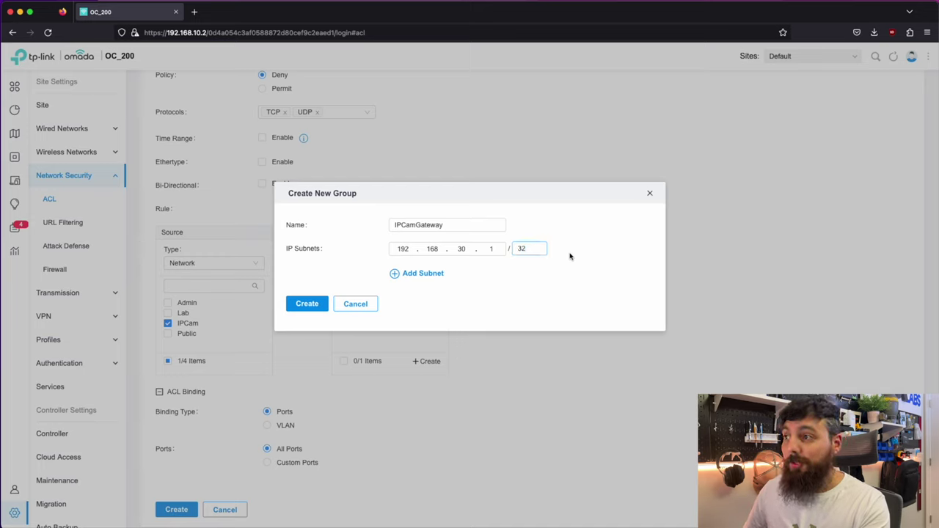
{"action": "left_click", "coordinate": [482, 264]}
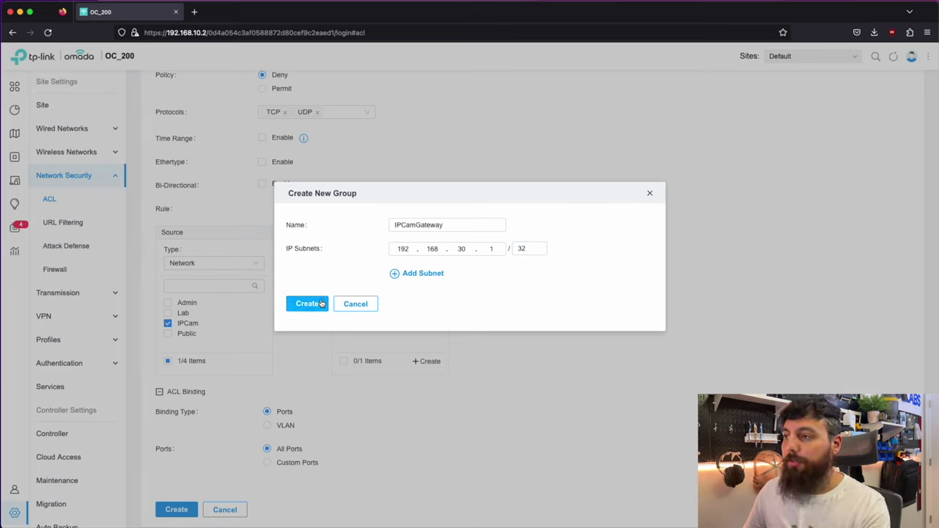
{"action": "left_click", "coordinate": [321, 305]}
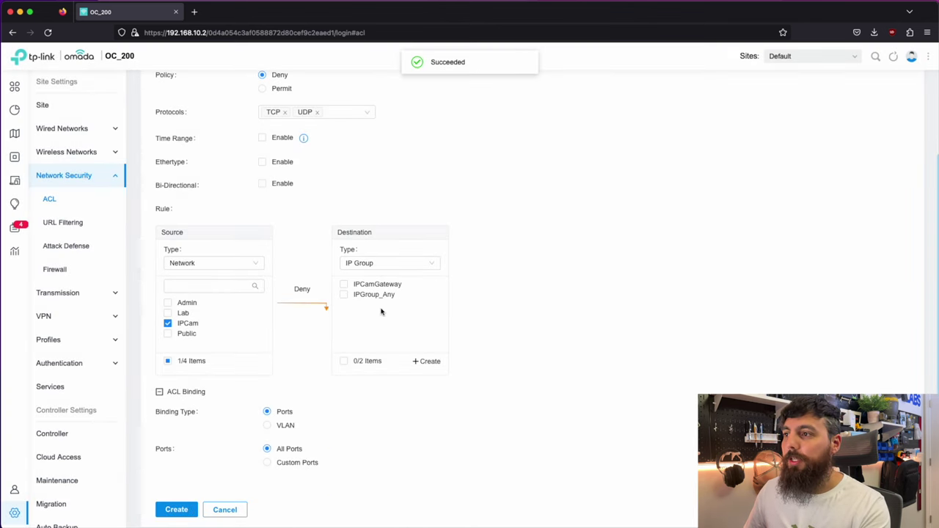
Step: Set IPCamGateway as the destination and save the IPCamBlockGateway switch rule
{"action": "left_click", "coordinate": [344, 285]}
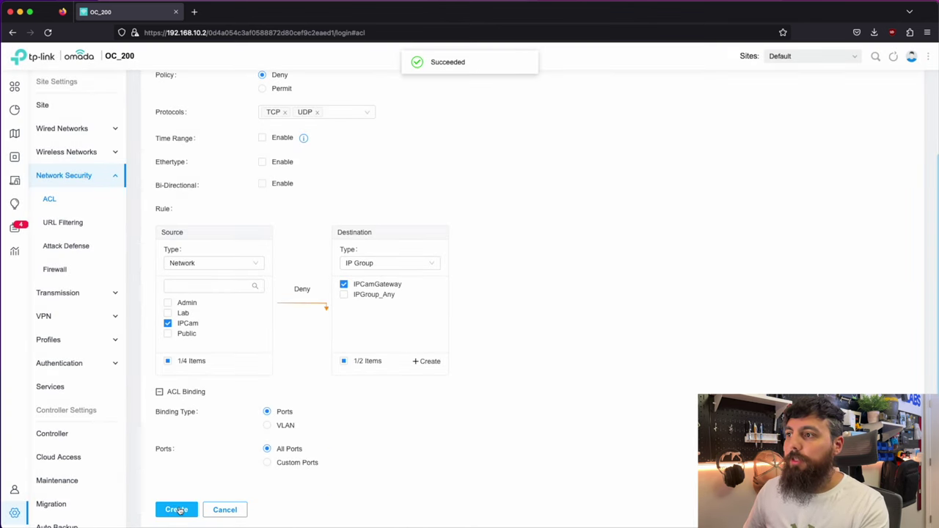
{"action": "left_click", "coordinate": [177, 509]}
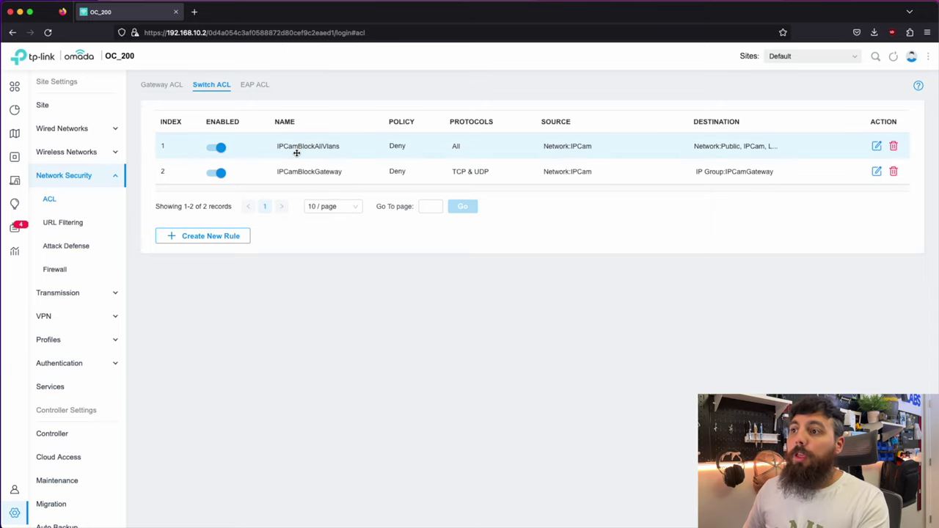
Step: Start a new switch rule named PublicBlockAllVLANS covering all protocols
{"action": "left_click", "coordinate": [223, 239]}
{"action": "left_click", "coordinate": [333, 139]}
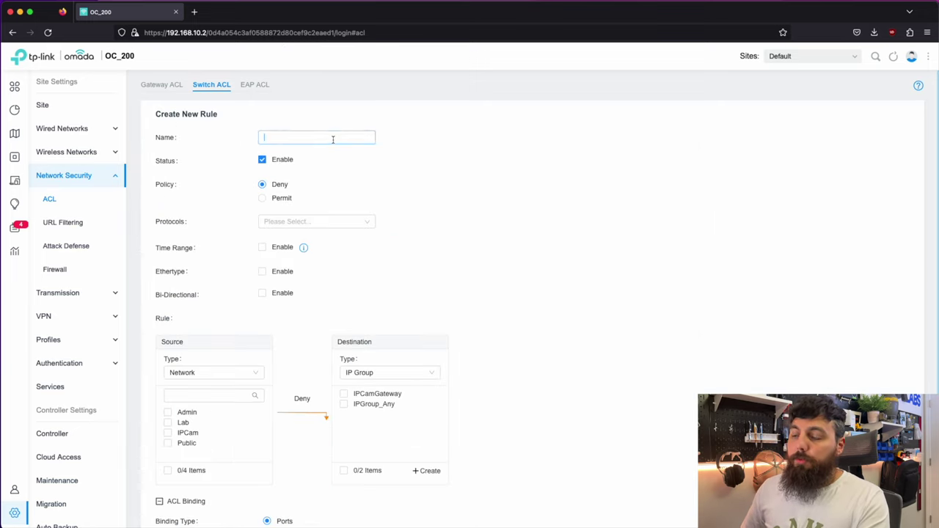
{"action": "type", "text": "Public"}
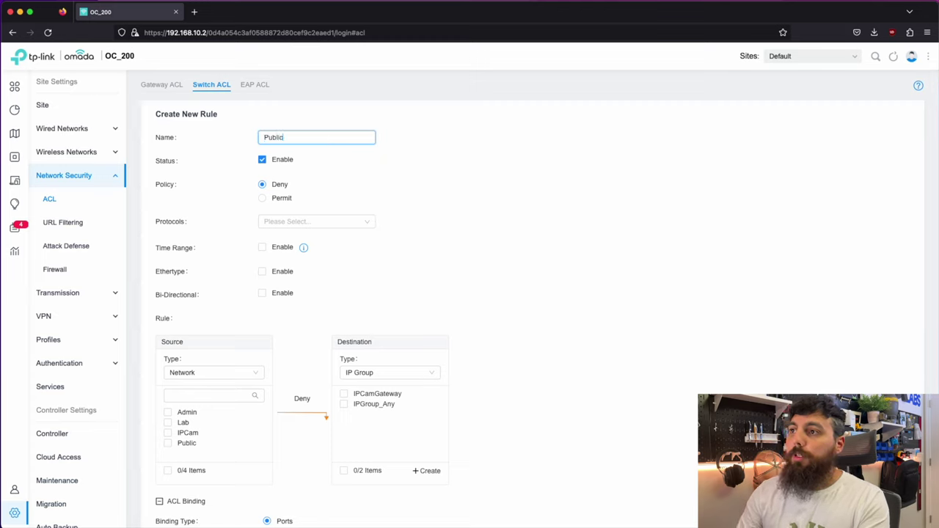
{"action": "left_click", "coordinate": [357, 223]}
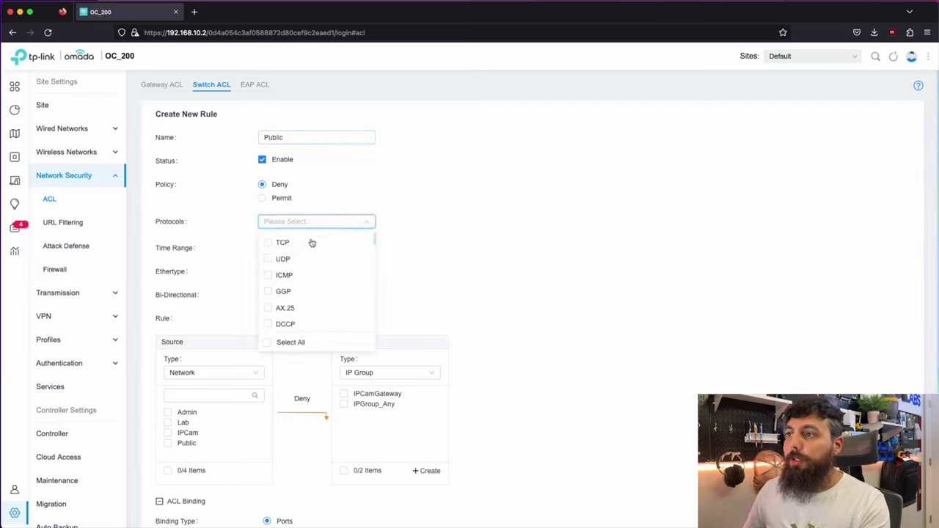
{"action": "left_click", "coordinate": [292, 342]}
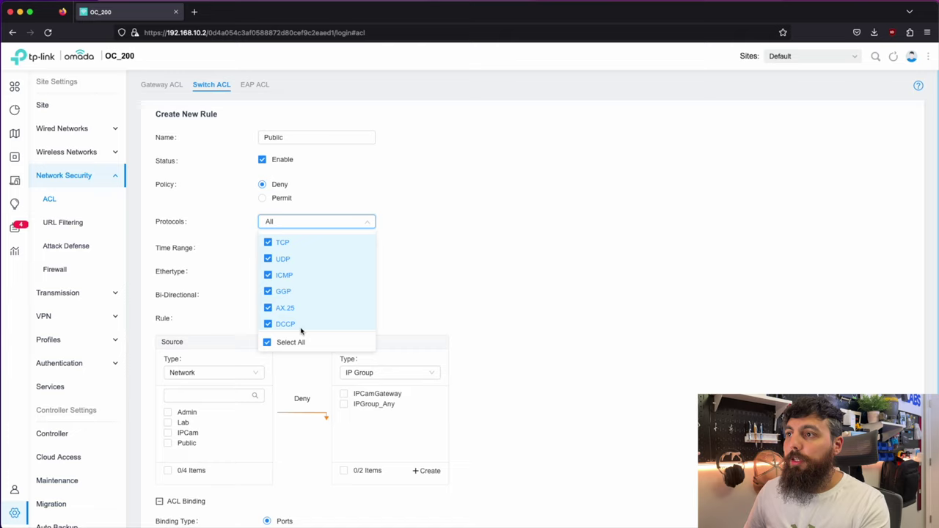
{"action": "left_click", "coordinate": [458, 216]}
{"action": "left_click", "coordinate": [323, 139]}
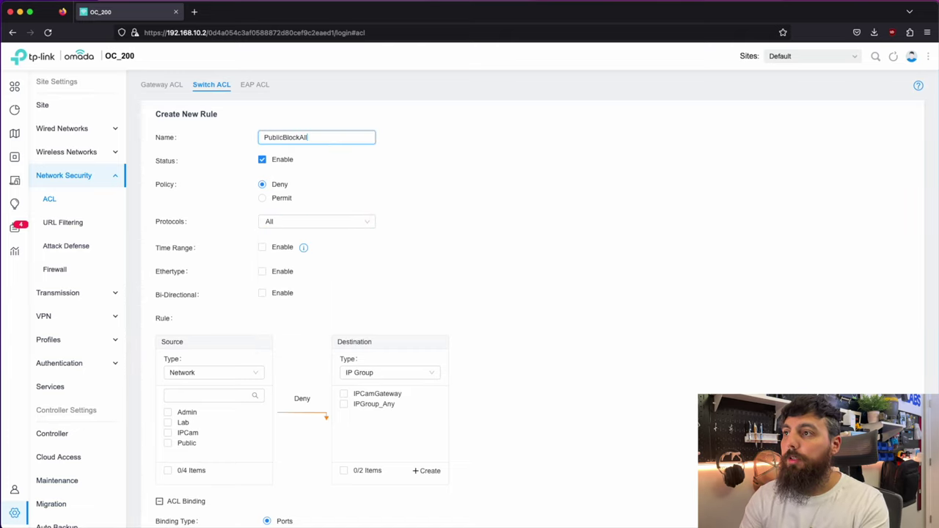
{"action": "type", "text": "BlockAllVLANS"}
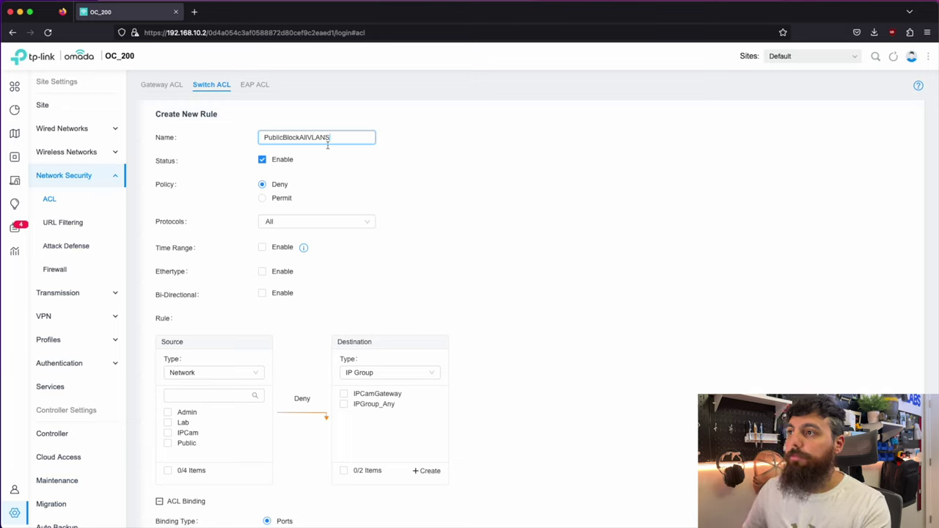
Step: Set source Public and destination networks IPCam, Lab and Admin, then save the rule
{"action": "left_click", "coordinate": [168, 443]}
{"action": "left_click", "coordinate": [405, 374]}
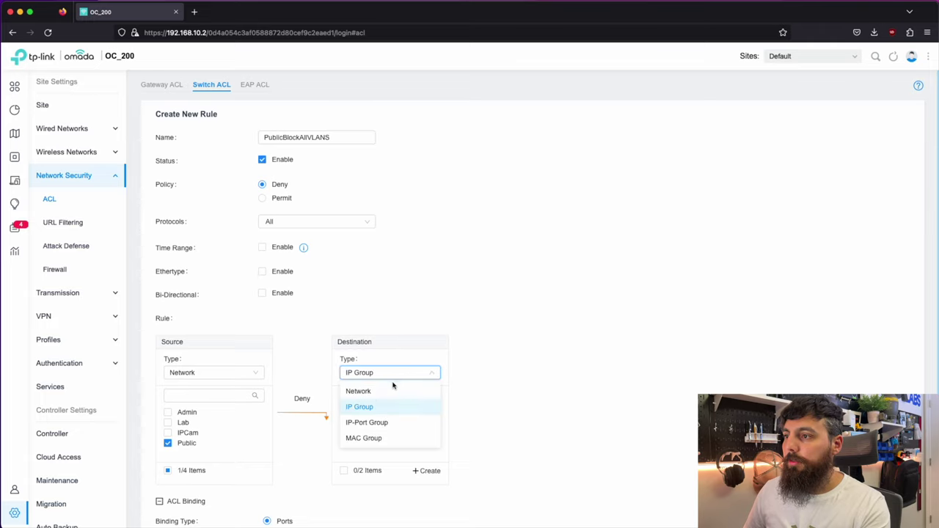
{"action": "left_click", "coordinate": [360, 390]}
{"action": "left_click", "coordinate": [343, 433]}
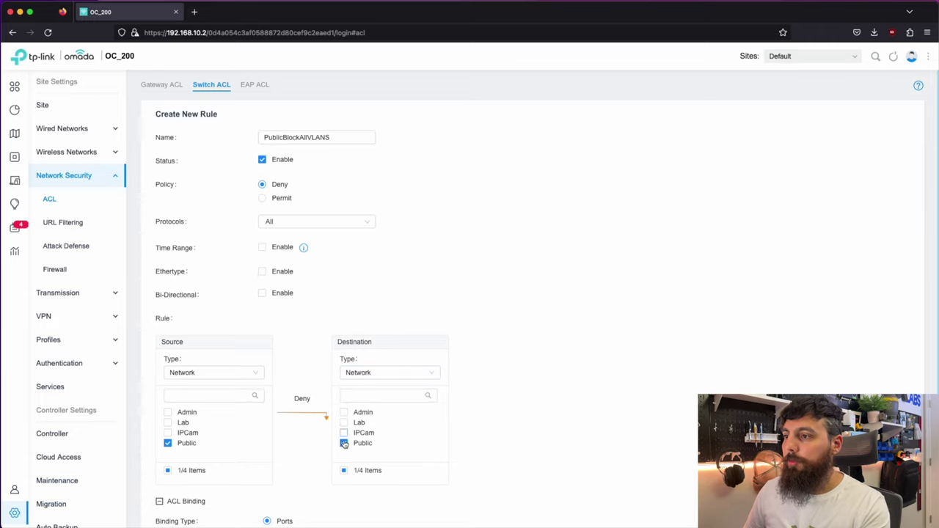
{"action": "left_click", "coordinate": [344, 422]}
{"action": "left_click", "coordinate": [344, 413]}
{"action": "scroll", "coordinate": [295, 469], "scroll_direction": "down", "scroll_amount": 3}
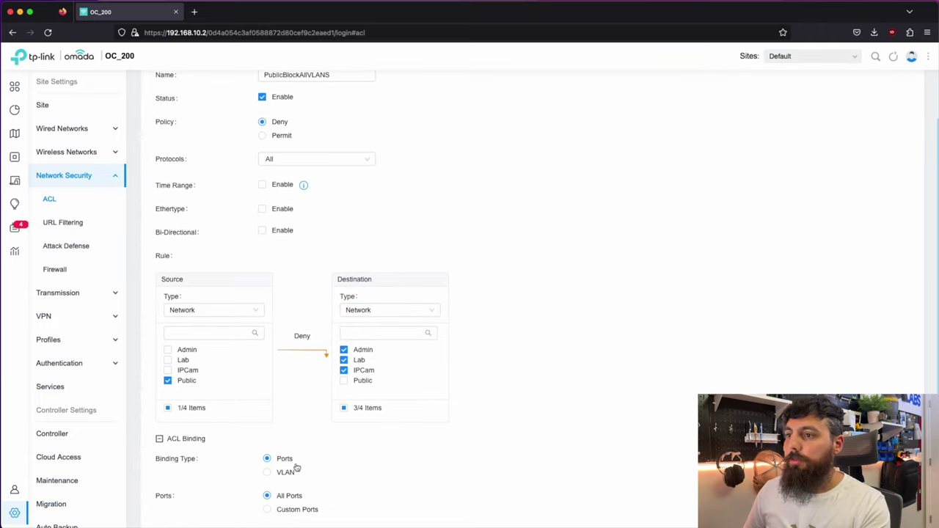
{"action": "left_click", "coordinate": [186, 481]}
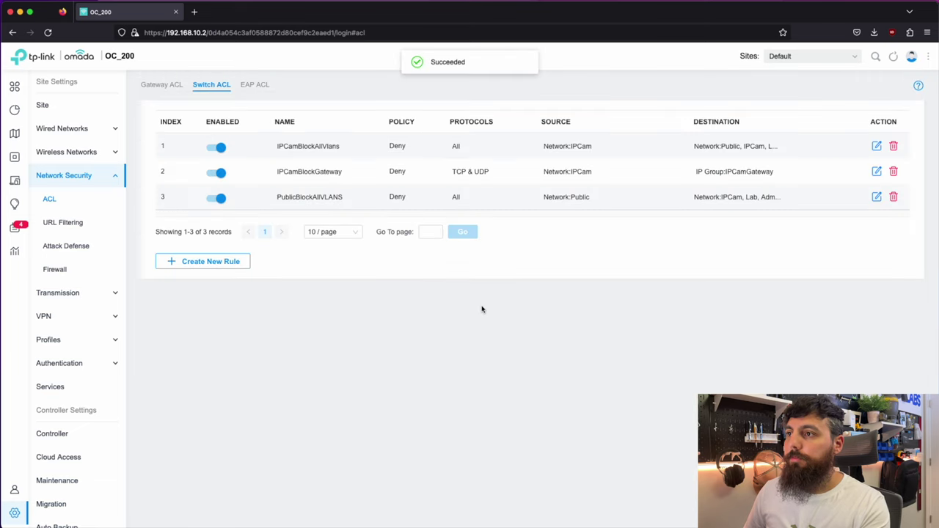
Step: Start another switch rule named PublicBlockGateway
{"action": "left_click", "coordinate": [208, 267]}
{"action": "left_click", "coordinate": [308, 135]}
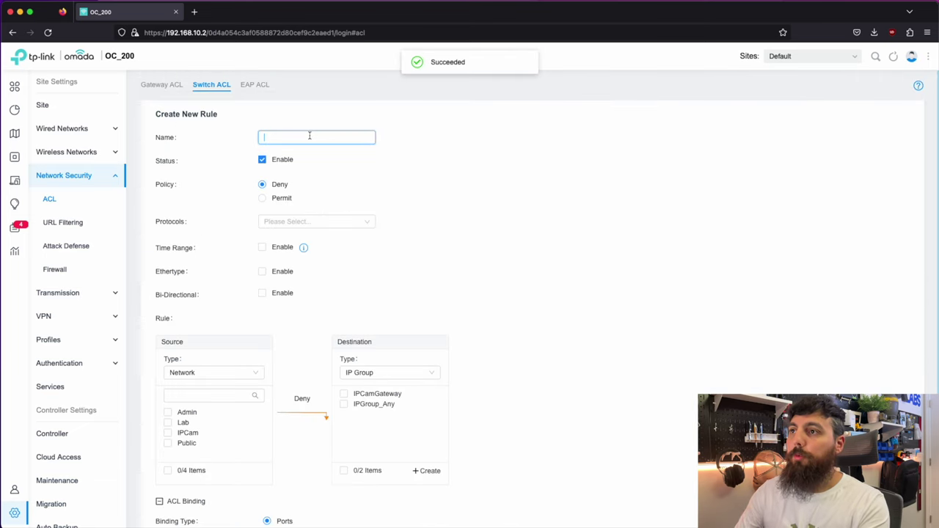
{"action": "type", "text": "Publick"}
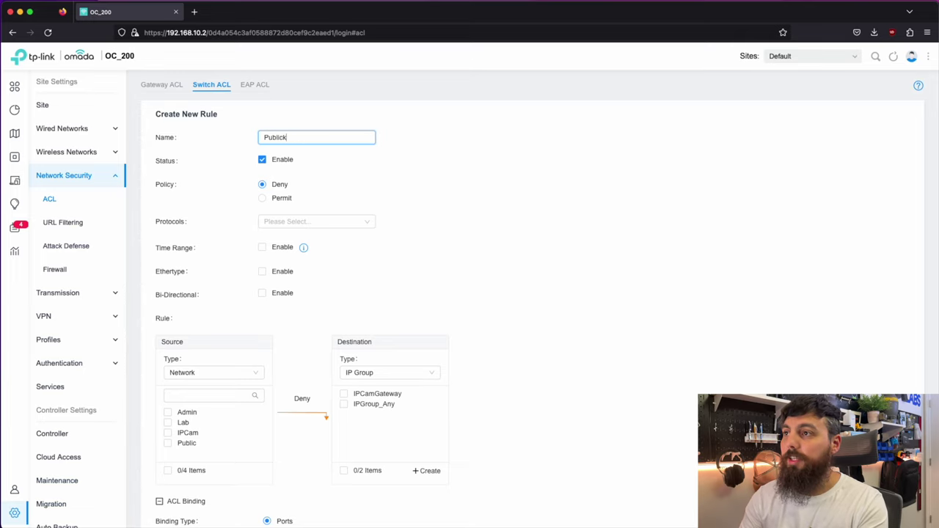
{"action": "key", "text": "BackSpace"}
{"action": "type", "text": "BlockGateway"}
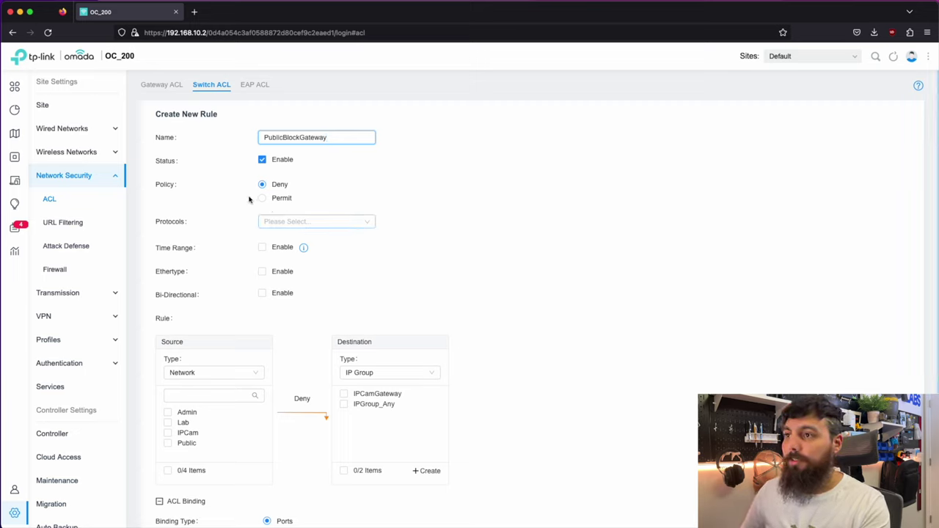
Step: Select TCP, UDP, GGP, AX.25 and DCCP as the rule's protocols
{"action": "left_click", "coordinate": [287, 223]}
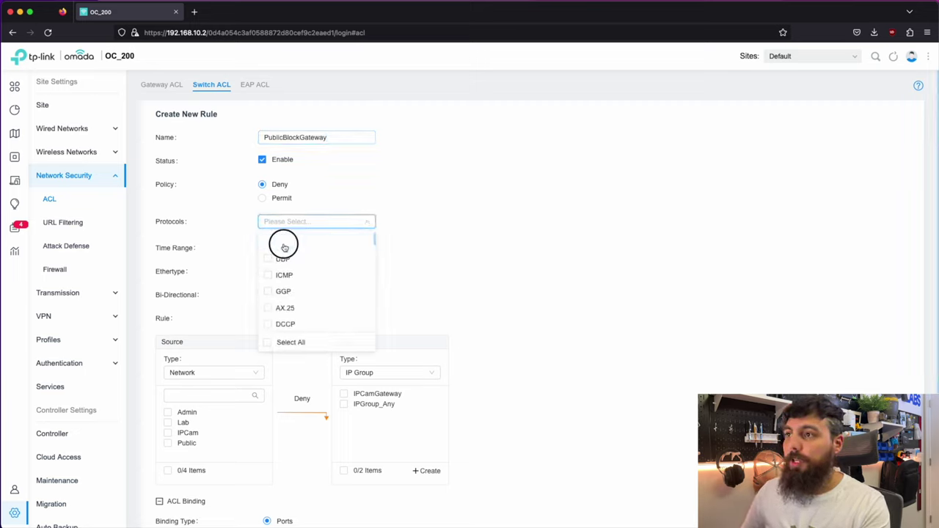
{"action": "left_click", "coordinate": [286, 243]}
{"action": "left_click", "coordinate": [285, 258]}
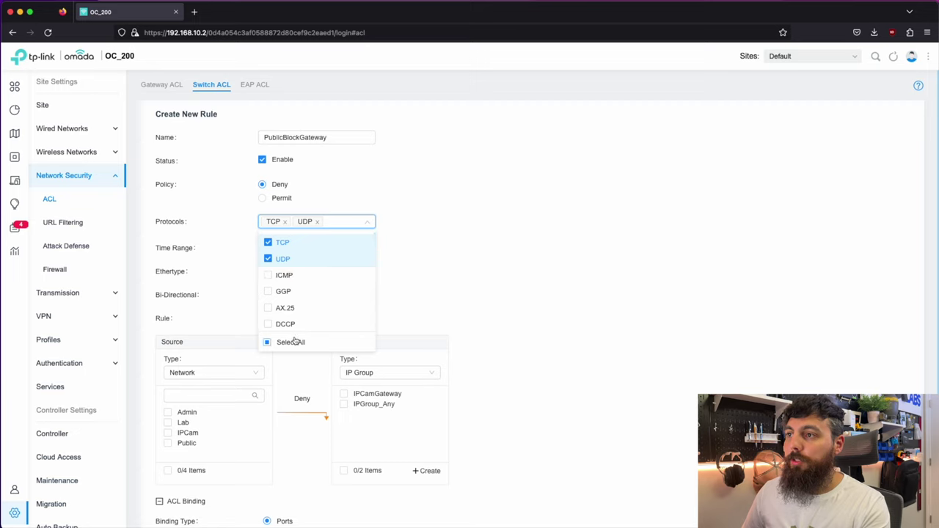
{"action": "left_click", "coordinate": [292, 292]}
{"action": "left_click", "coordinate": [294, 308]}
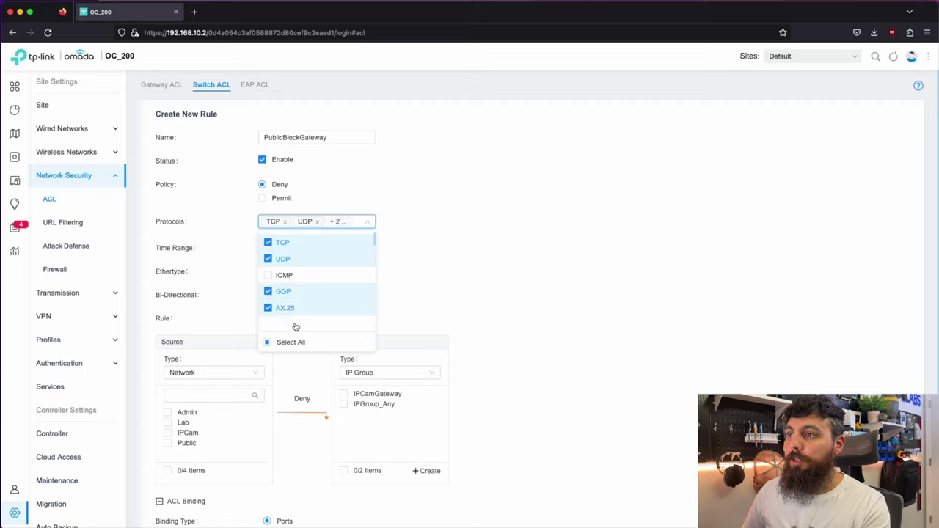
{"action": "left_click", "coordinate": [296, 325]}
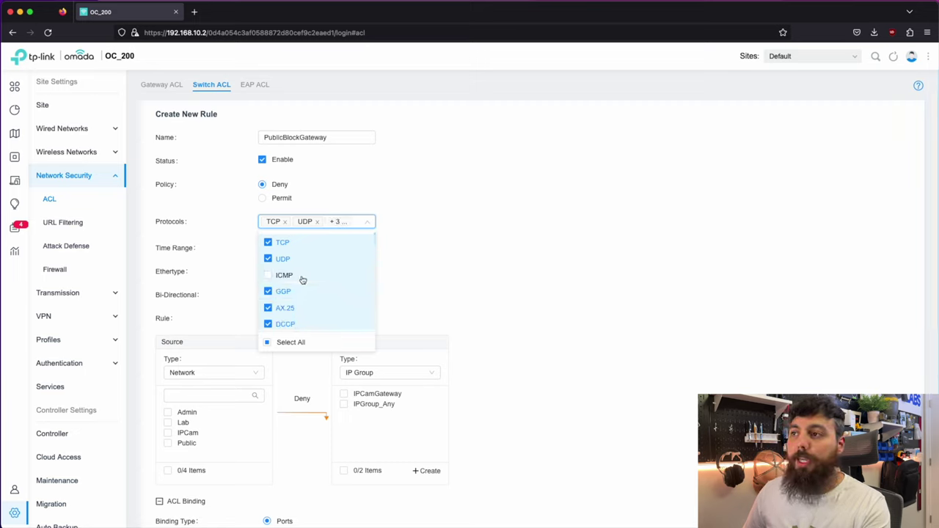
{"action": "left_click", "coordinate": [487, 254]}
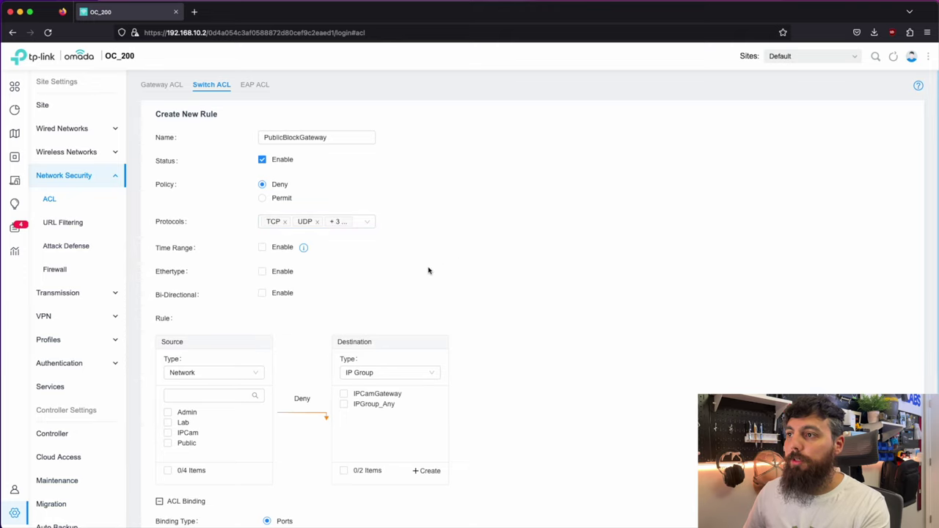
Step: Set Public as the source network and begin a new destination IP group
{"action": "scroll", "coordinate": [277, 294], "scroll_direction": "down", "scroll_amount": 3}
{"action": "left_click", "coordinate": [168, 326]}
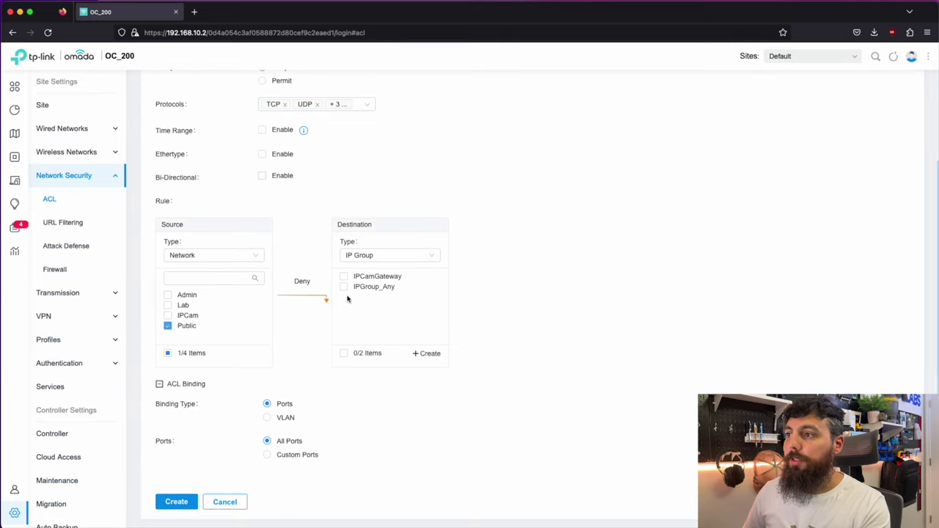
{"action": "left_click", "coordinate": [431, 358]}
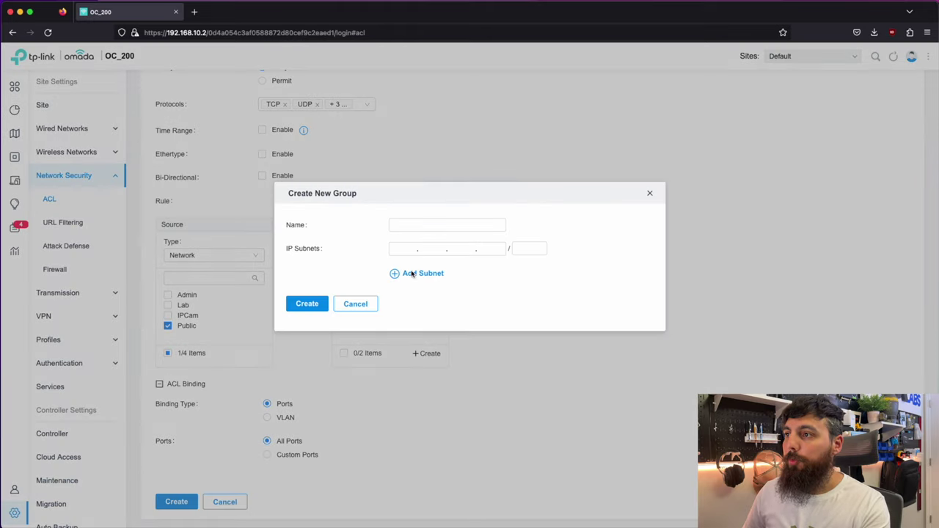
Step: Define IP group PublicGateway with subnet 192.168.40.1/32
{"action": "left_click", "coordinate": [415, 227]}
{"action": "type", "text": "192.168."}
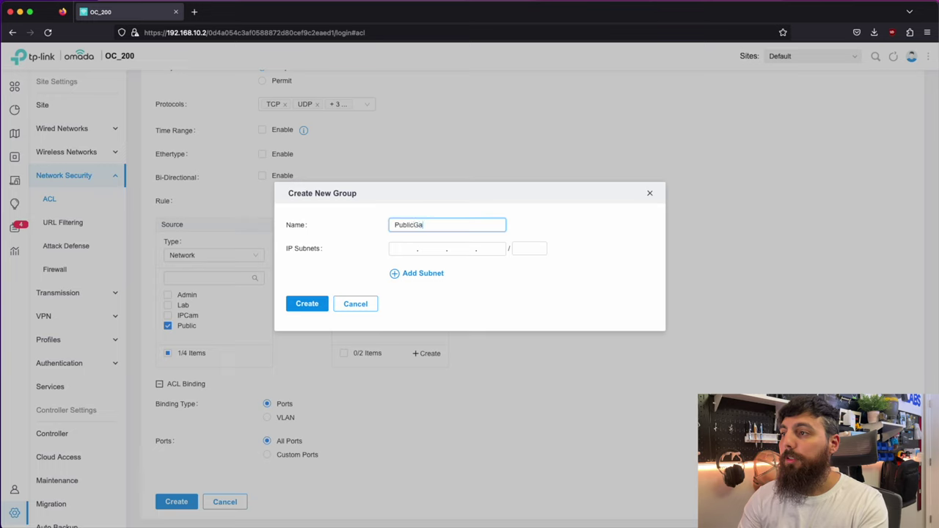
{"action": "left_click", "coordinate": [402, 250]}
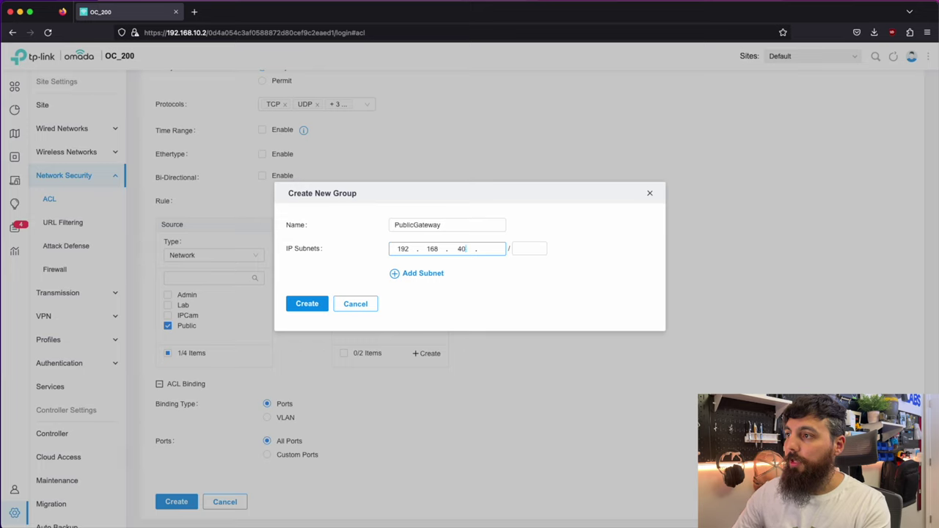
{"action": "left_click", "coordinate": [535, 248]}
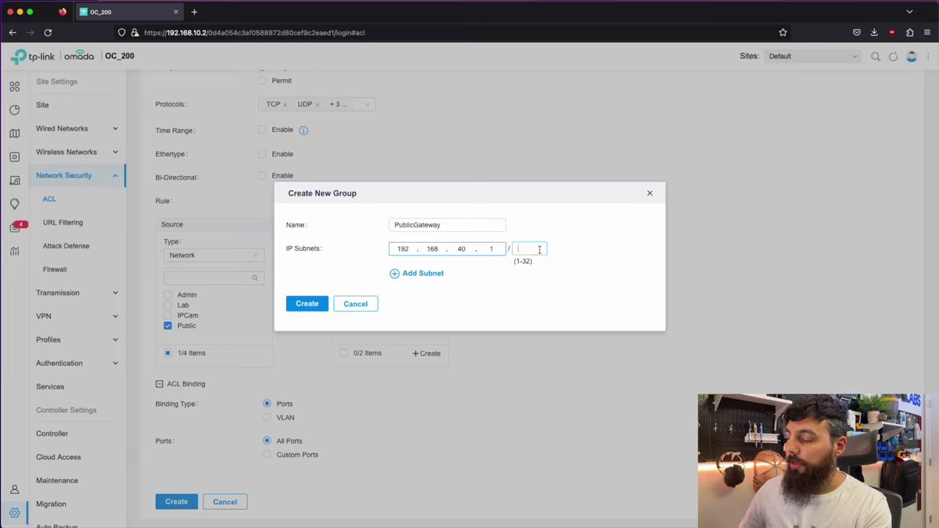
{"action": "type", "text": "32"}
Step: Save the group, choose PublicGateway as destination, and save the PublicBlockGateway rule
{"action": "left_click", "coordinate": [308, 304]}
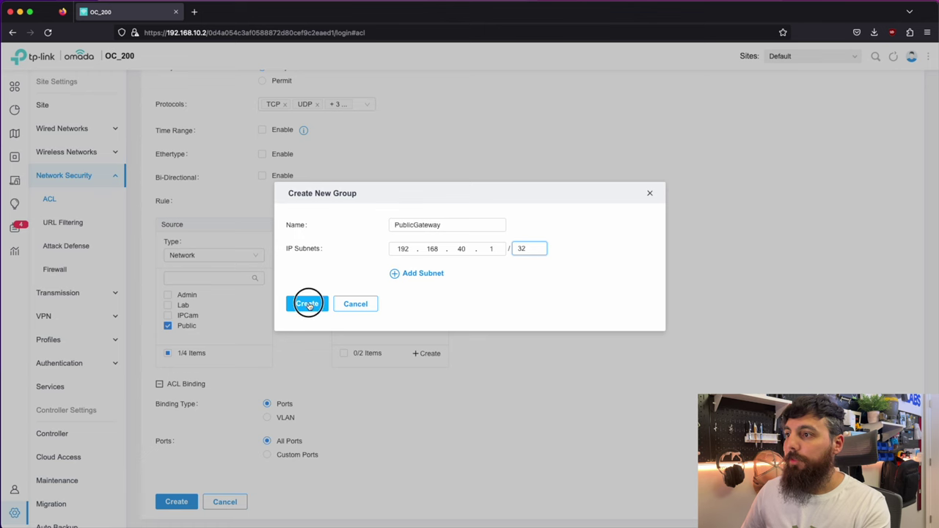
{"action": "left_click", "coordinate": [344, 297]}
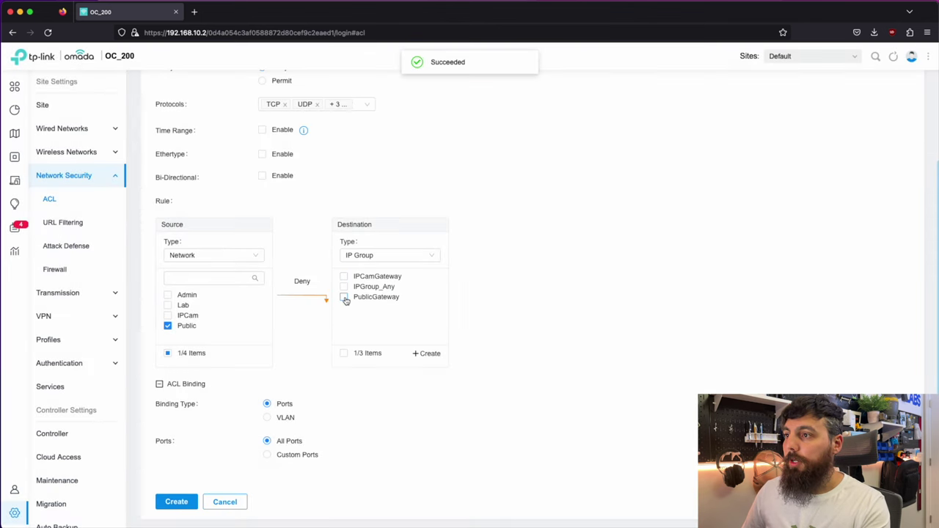
{"action": "left_click", "coordinate": [176, 502]}
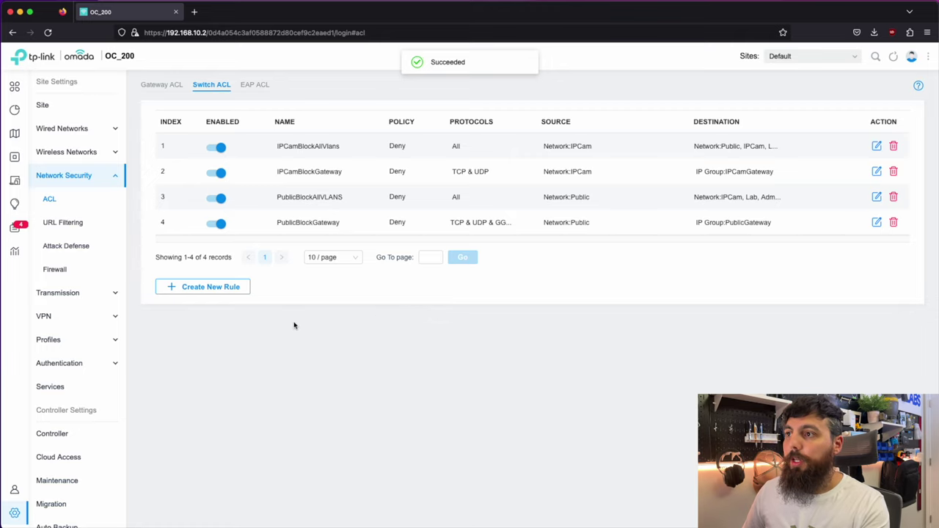
Step: Start rule LabAllowAccessToIPCam set to Permit for all protocols
{"action": "left_click", "coordinate": [203, 292]}
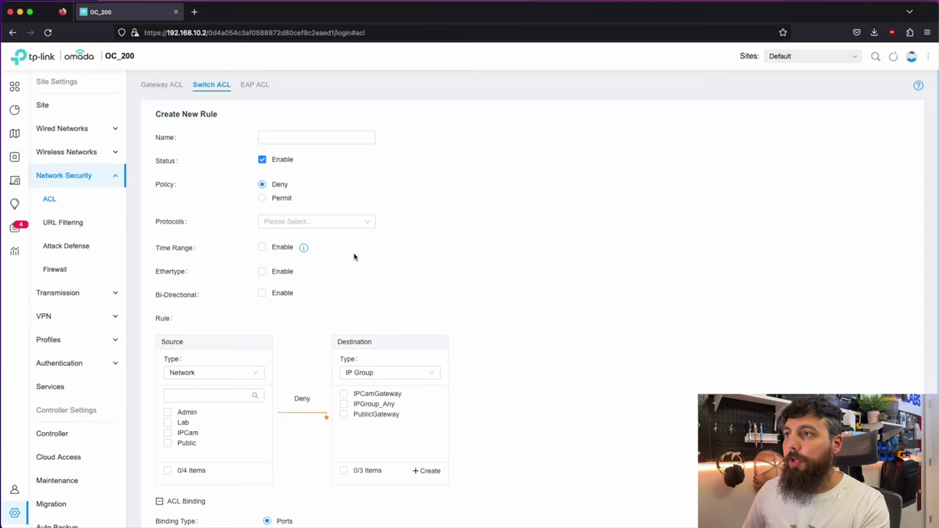
{"action": "left_click", "coordinate": [323, 136]}
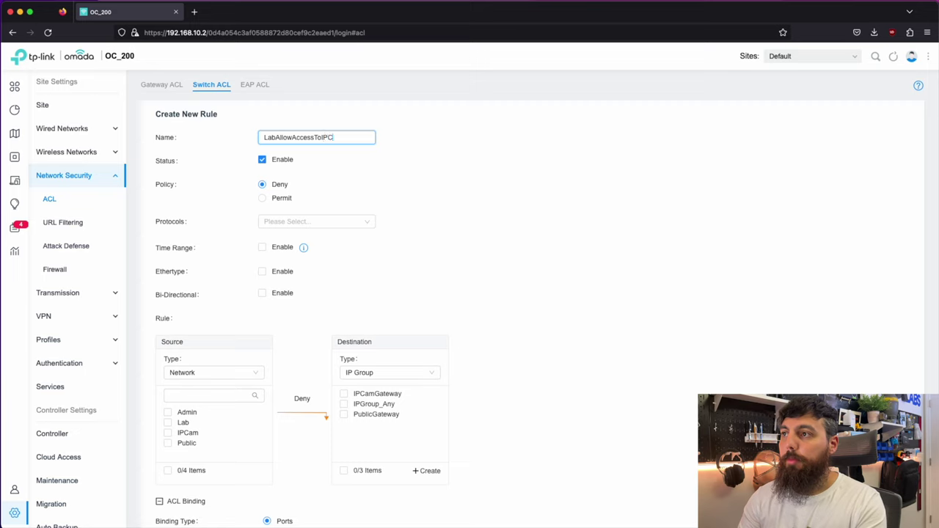
{"action": "type", "text": "am"}
{"action": "left_click", "coordinate": [440, 151]}
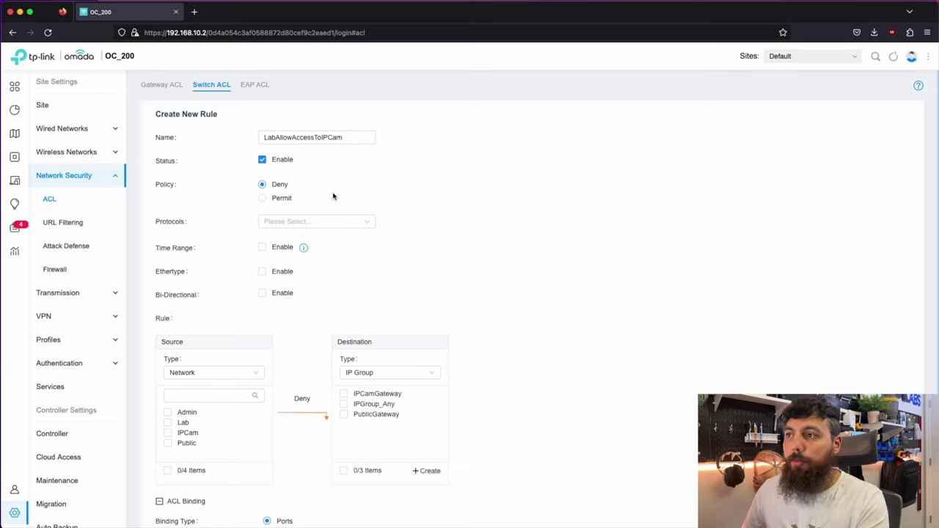
{"action": "left_click", "coordinate": [262, 198]}
{"action": "left_click", "coordinate": [364, 226]}
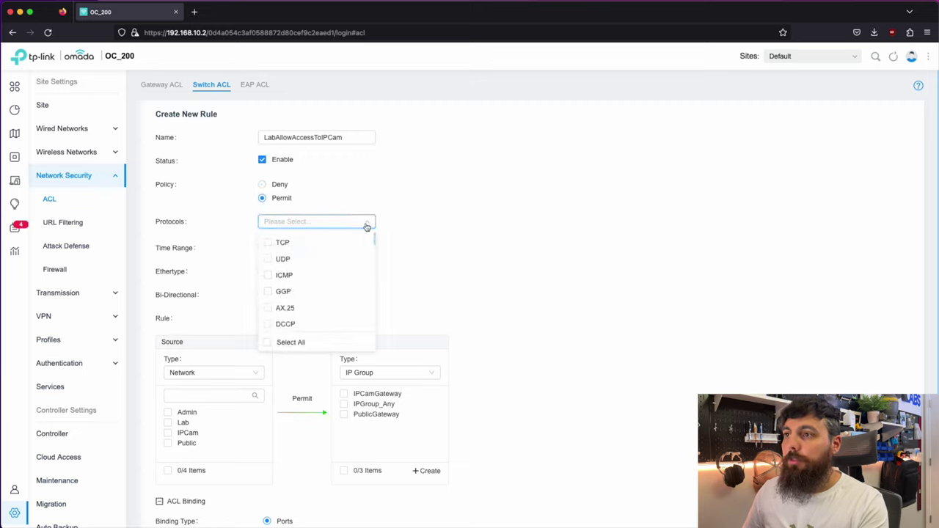
{"action": "left_click", "coordinate": [336, 224]}
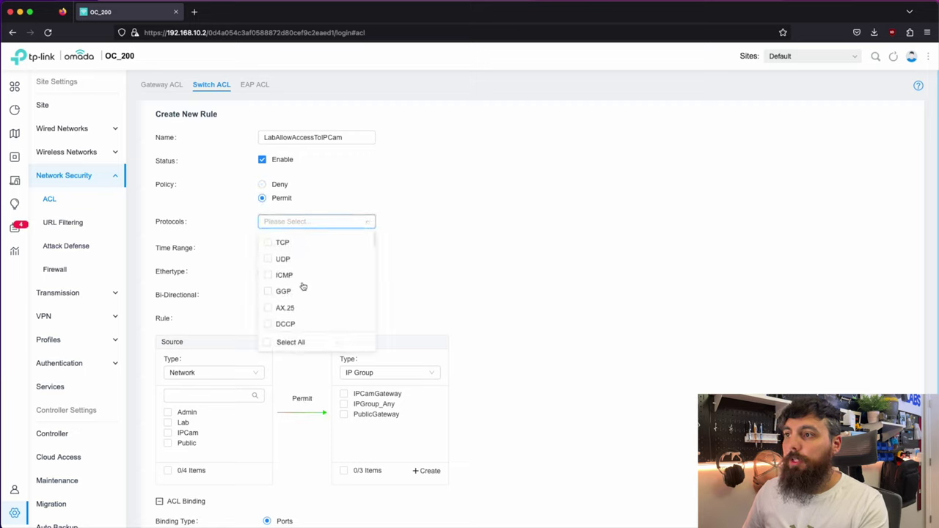
{"action": "left_click", "coordinate": [291, 342]}
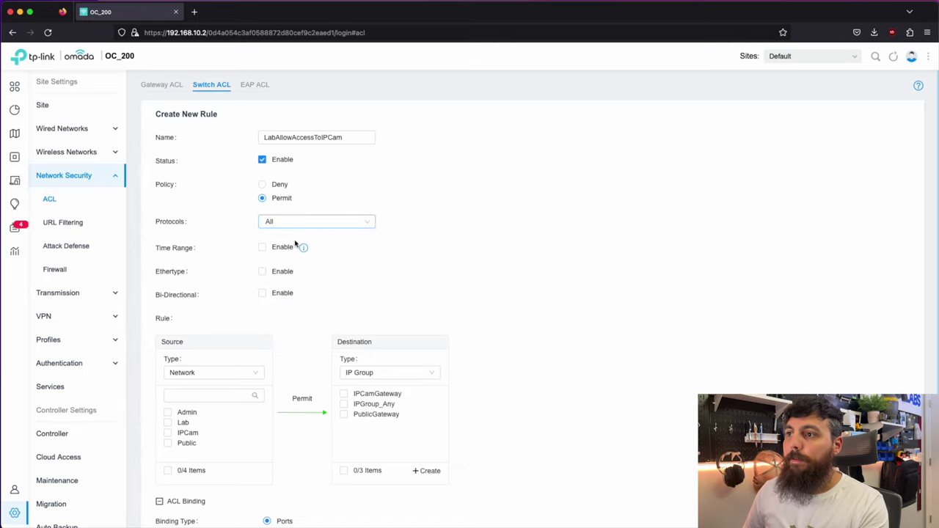
{"action": "scroll", "coordinate": [308, 286], "scroll_direction": "down", "scroll_amount": 2}
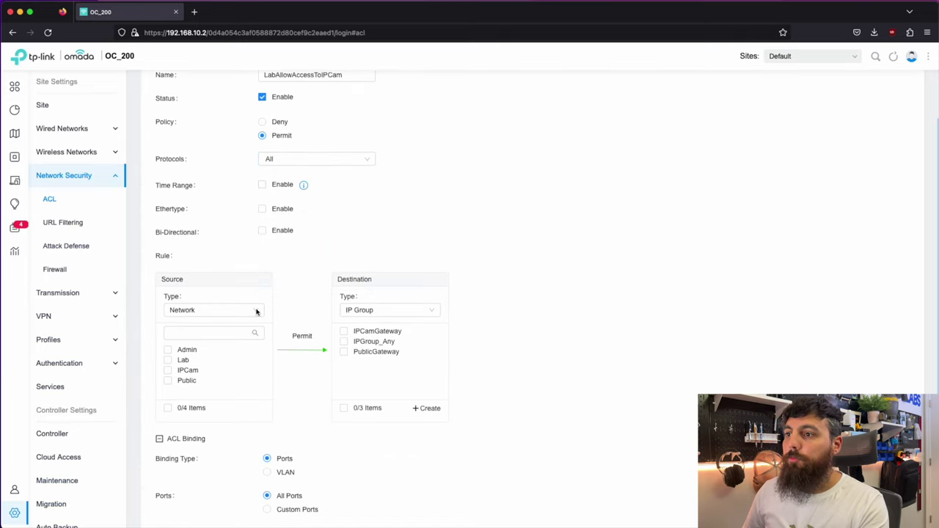
Step: Set source Lab and destination network IPCam, then save the rule
{"action": "left_click", "coordinate": [167, 360]}
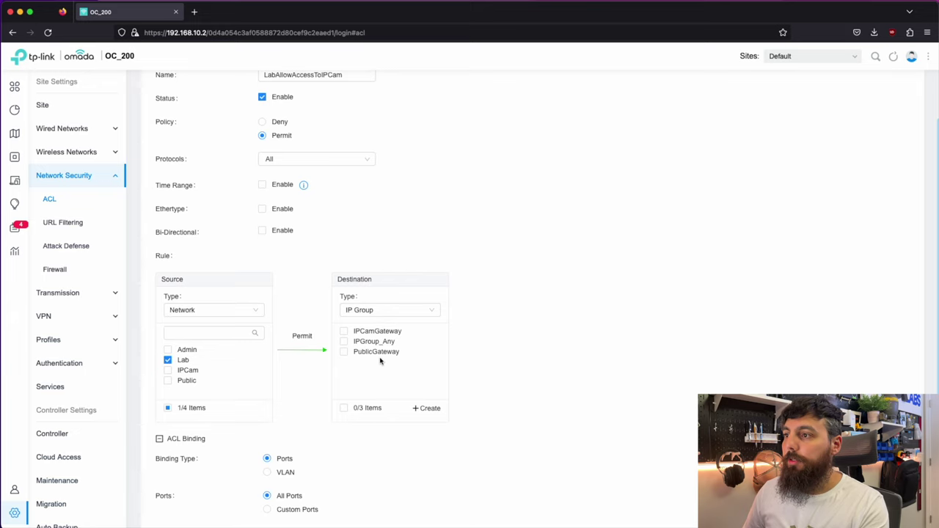
{"action": "left_click", "coordinate": [420, 311]}
{"action": "left_click", "coordinate": [355, 329]}
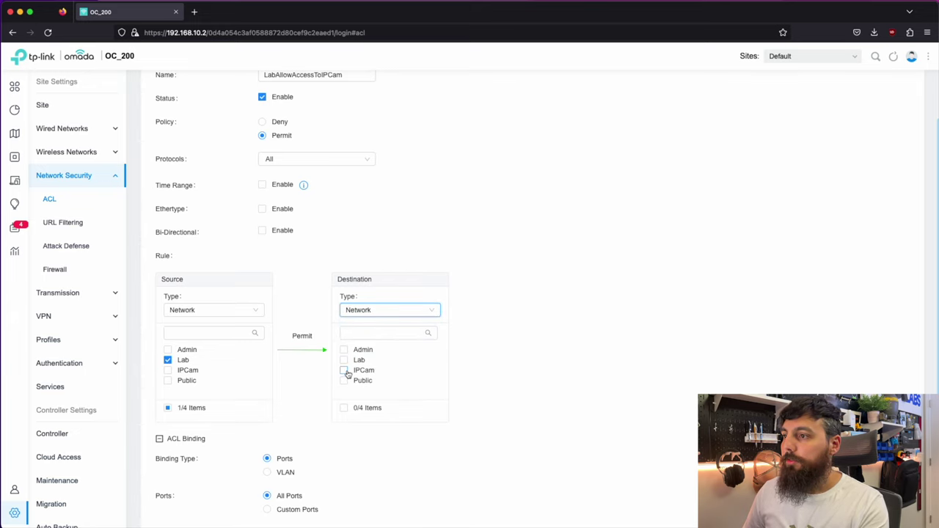
{"action": "left_click", "coordinate": [346, 371]}
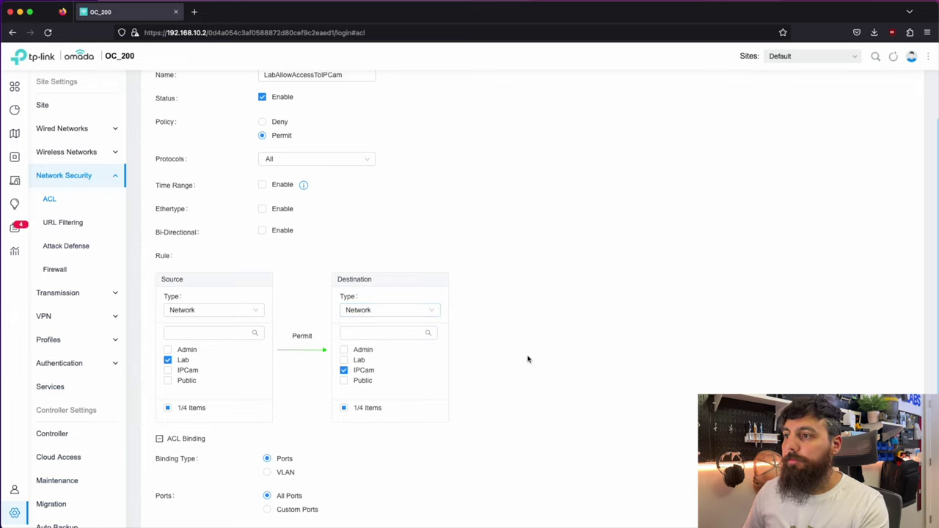
{"action": "scroll", "coordinate": [518, 366], "scroll_direction": "down", "scroll_amount": 1}
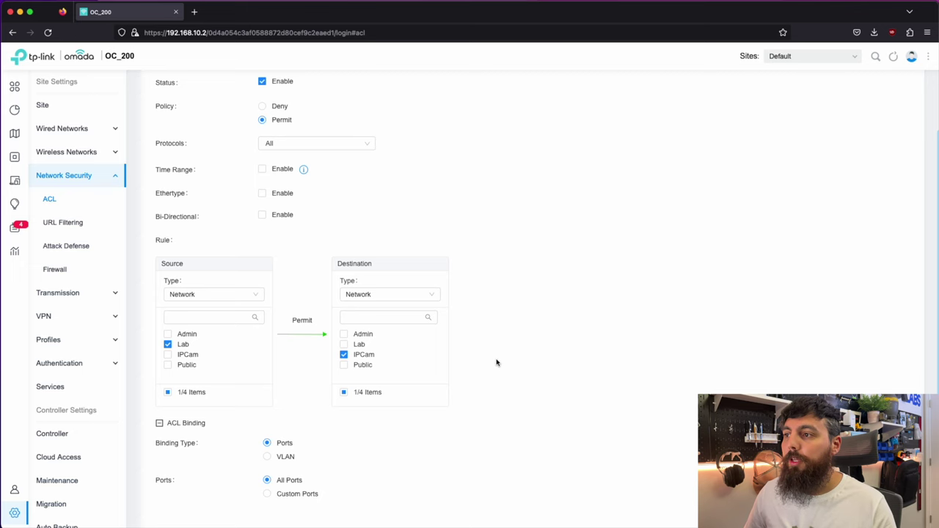
{"action": "scroll", "coordinate": [301, 459], "scroll_direction": "down", "scroll_amount": 4}
{"action": "left_click", "coordinate": [181, 483]}
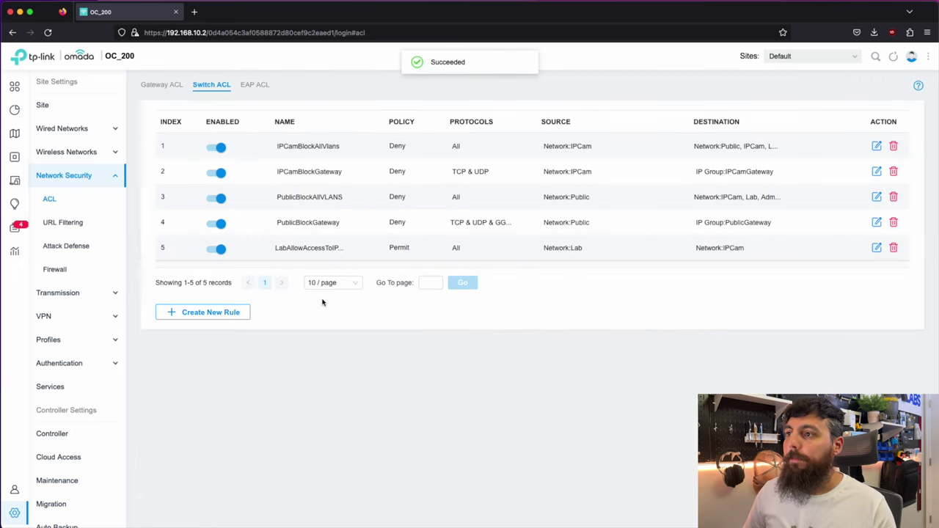
{"action": "left_click", "coordinate": [210, 313]}
Step: Name the rule AdminAccessAllVLANS, set it to Permit, and select all protocols
{"action": "left_click", "coordinate": [323, 138]}
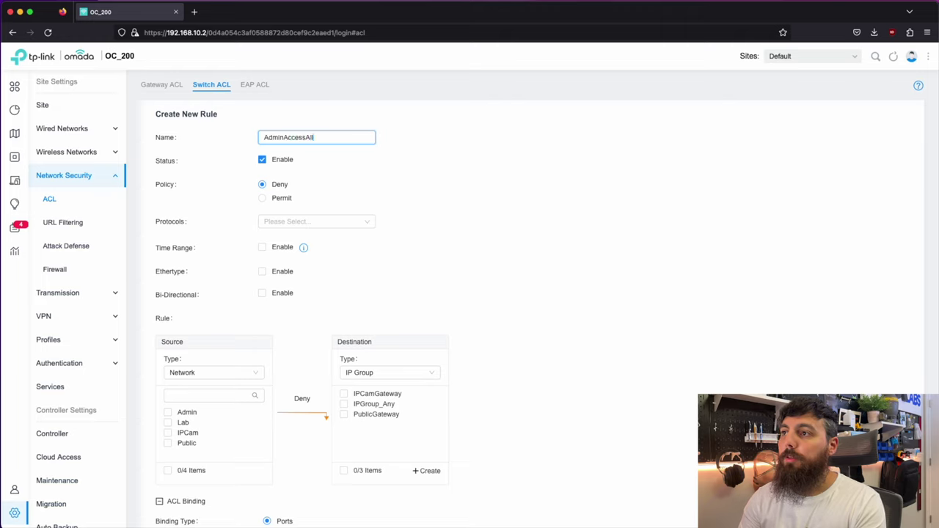
{"action": "type", "text": "AdminAccessAllVLANS"}
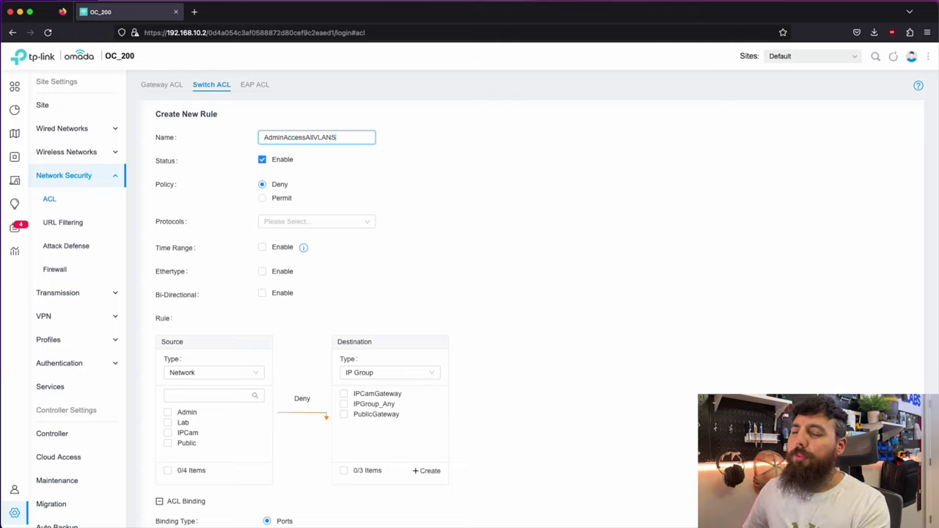
{"action": "left_click", "coordinate": [261, 198]}
{"action": "left_click", "coordinate": [317, 223]}
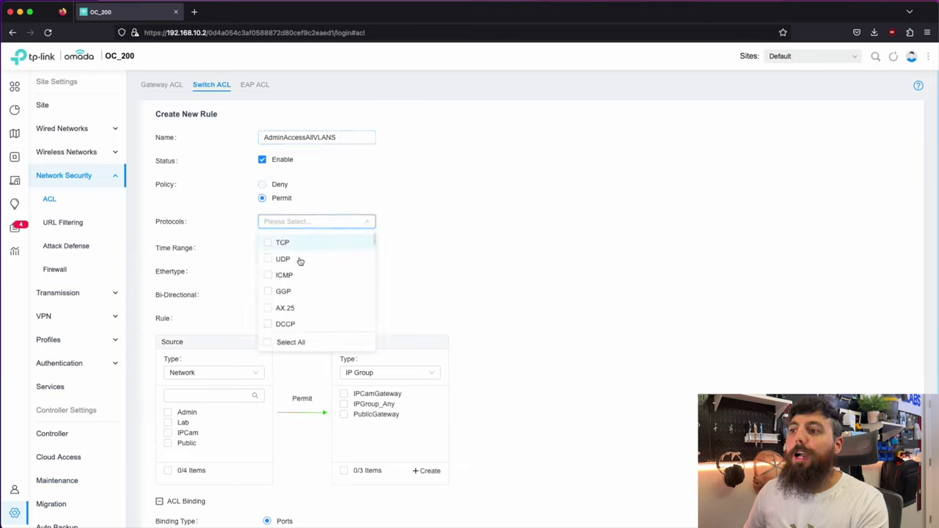
{"action": "left_click", "coordinate": [274, 342]}
{"action": "left_click", "coordinate": [513, 209]}
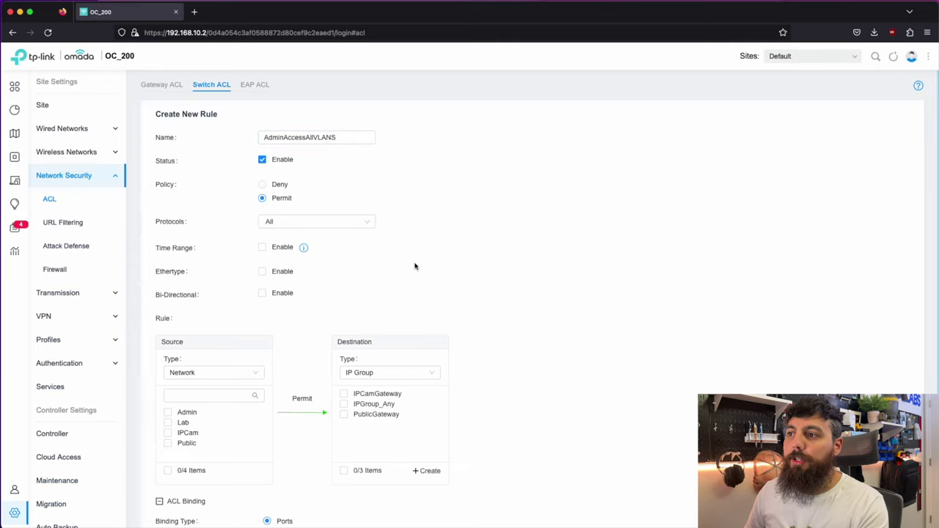
Step: Set source Admin, destination networks Lab, IPCam, Public and Admin, and save the rule
{"action": "scroll", "coordinate": [314, 303], "scroll_direction": "down", "scroll_amount": 4}
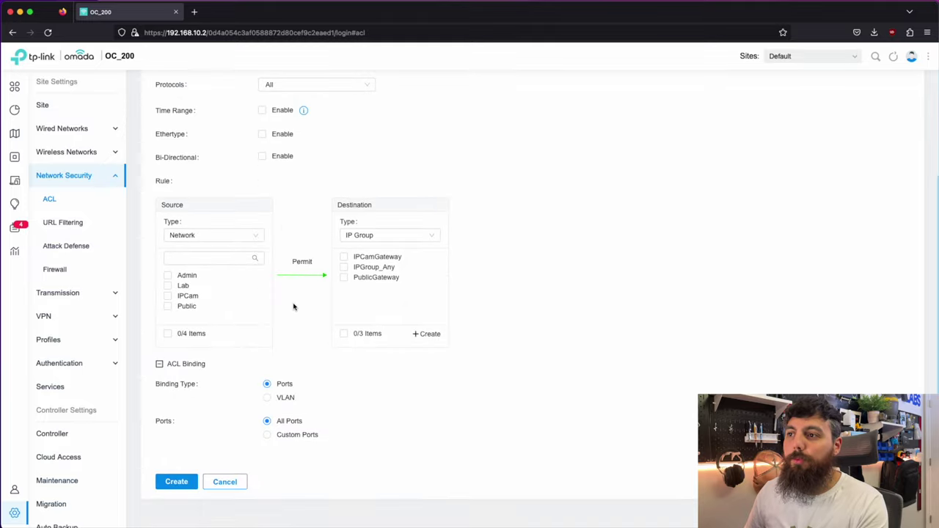
{"action": "left_click", "coordinate": [167, 276]}
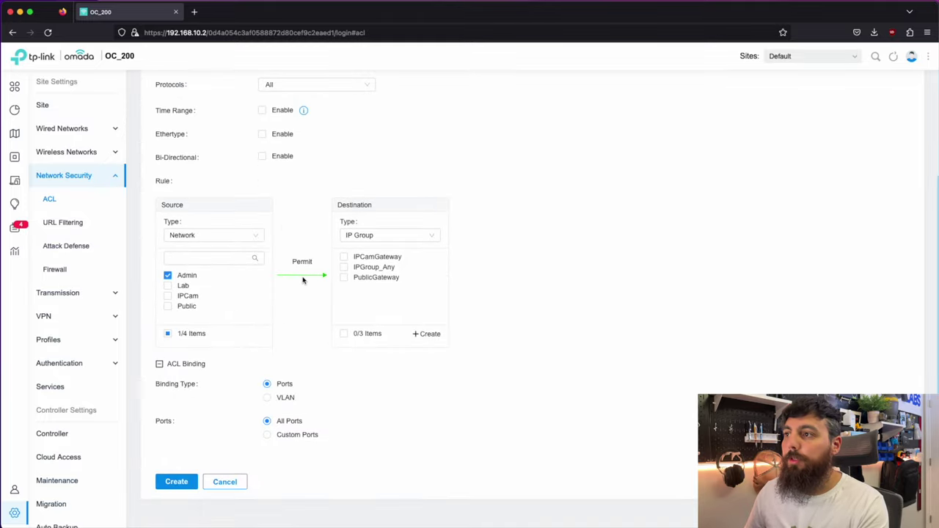
{"action": "left_click", "coordinate": [410, 235]}
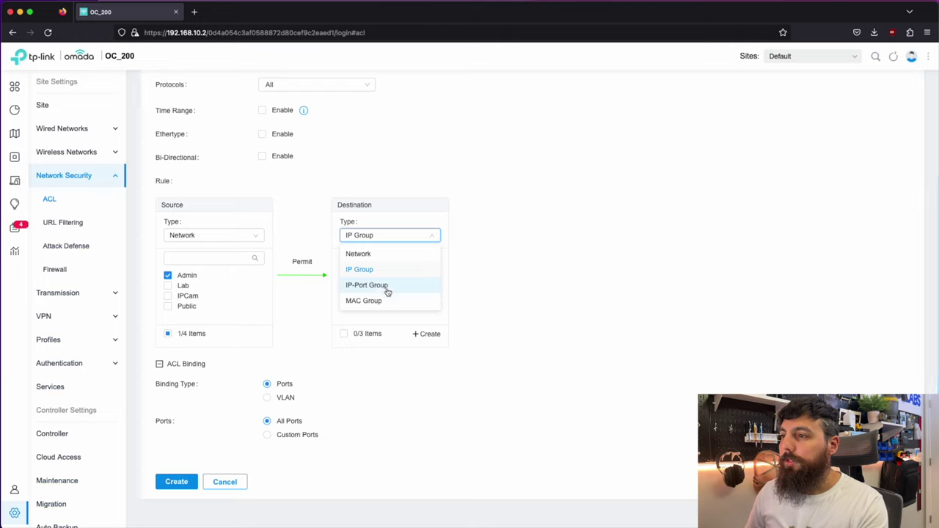
{"action": "left_click", "coordinate": [358, 253]}
{"action": "left_click", "coordinate": [344, 285]}
{"action": "left_click", "coordinate": [344, 297]}
{"action": "left_click", "coordinate": [344, 306]}
{"action": "left_click", "coordinate": [344, 275]}
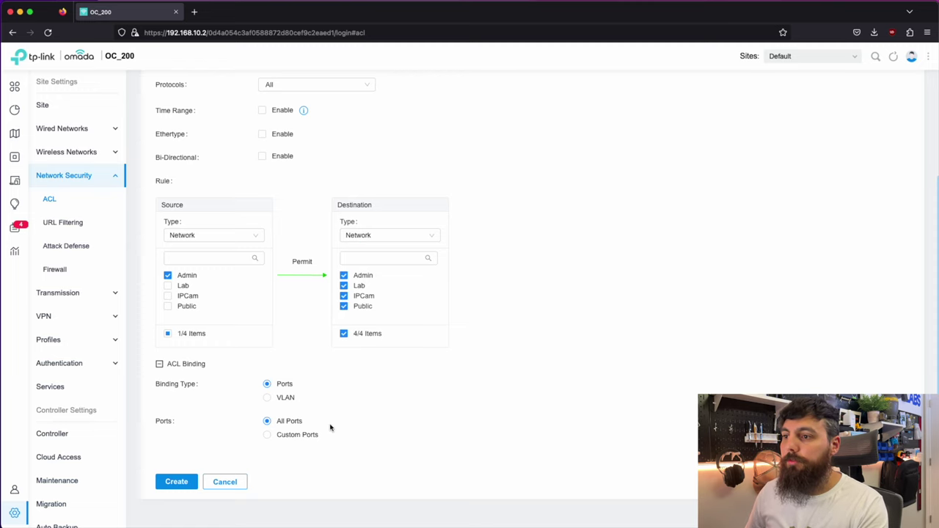
{"action": "left_click", "coordinate": [176, 485]}
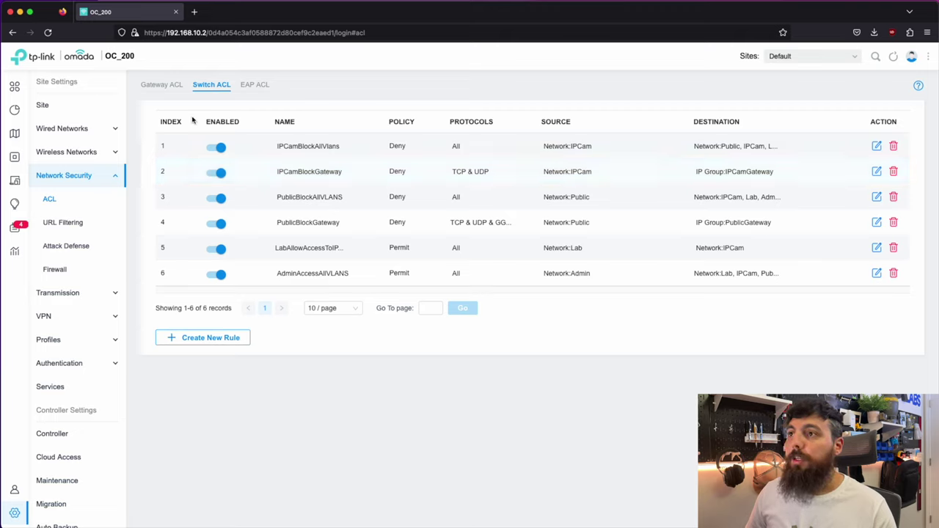
{"action": "left_click", "coordinate": [163, 85]}
{"action": "left_click", "coordinate": [214, 86]}
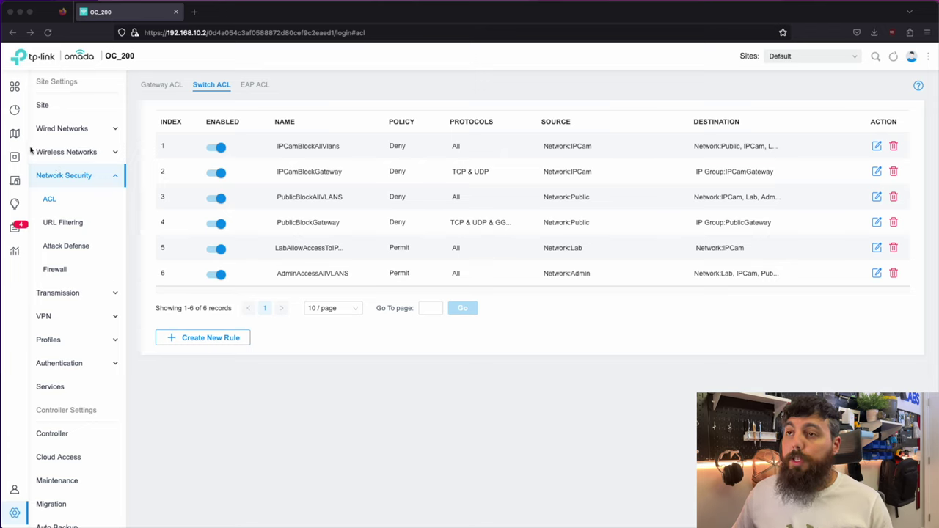
{"action": "mouse_move", "coordinate": [16, 112]}
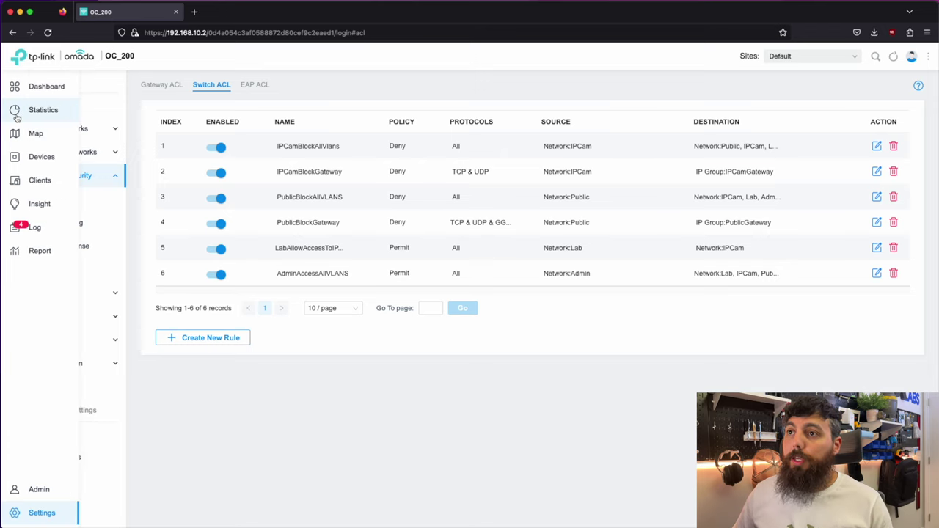
Step: Adopt the pending EAP610 on the Devices page and refresh until it shows Connected
{"action": "left_click", "coordinate": [40, 158]}
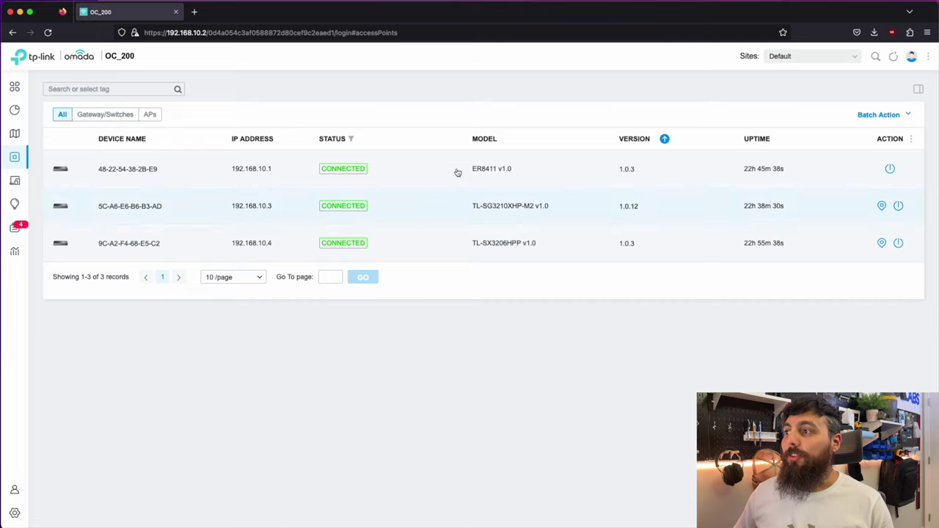
{"action": "left_click", "coordinate": [894, 58]}
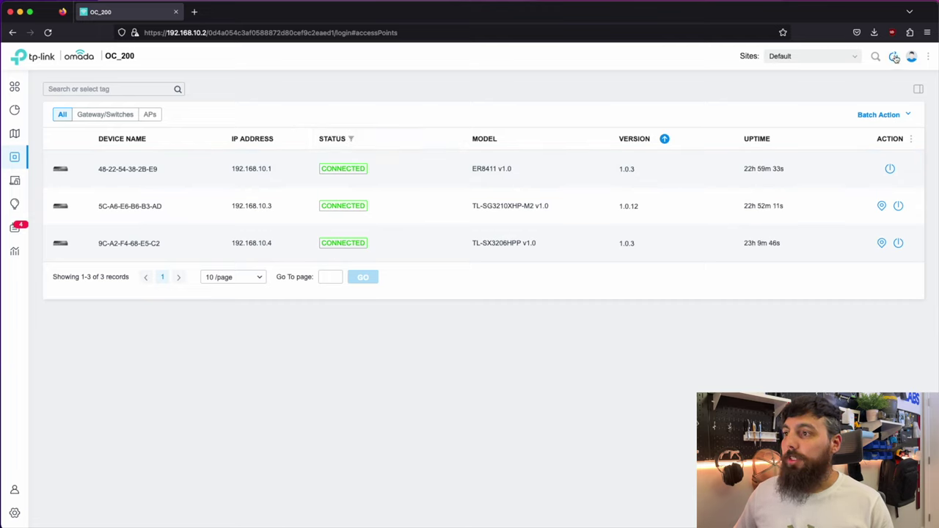
{"action": "left_click", "coordinate": [895, 58]}
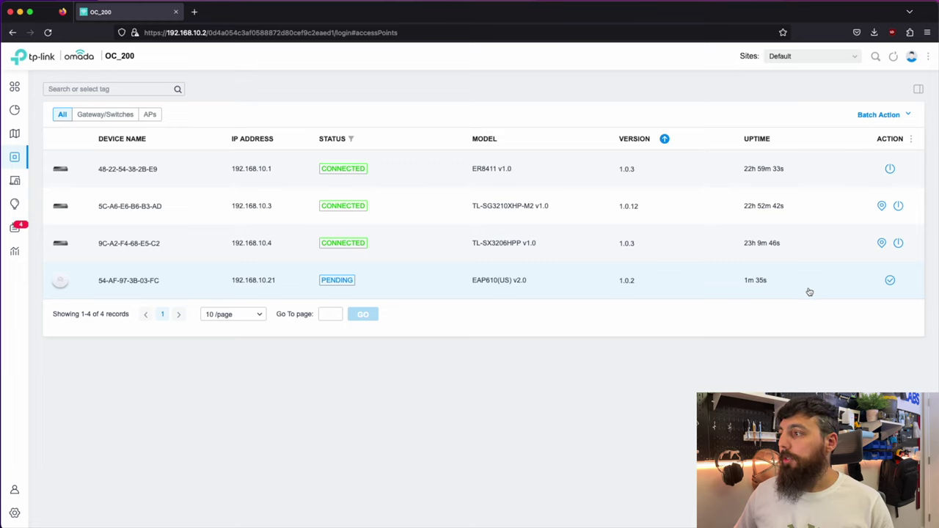
{"action": "left_click", "coordinate": [890, 282]}
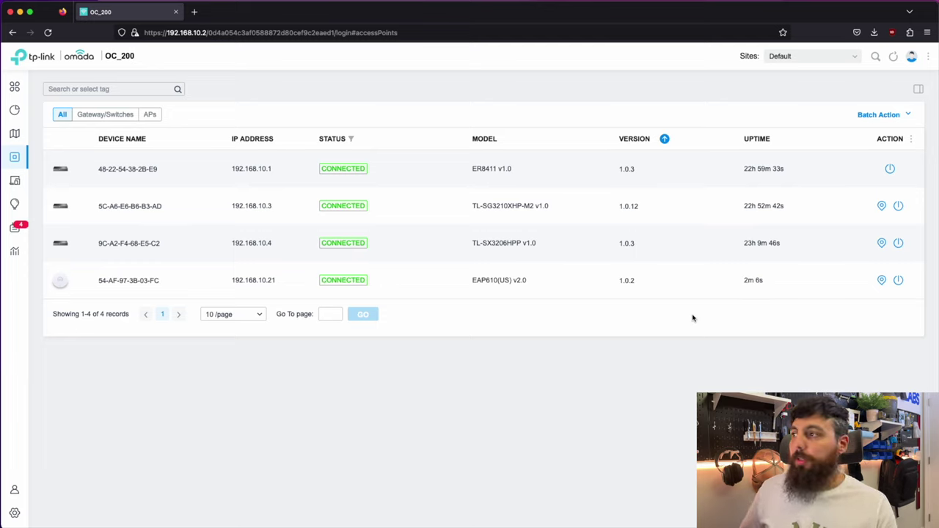
{"action": "left_click", "coordinate": [664, 139]}
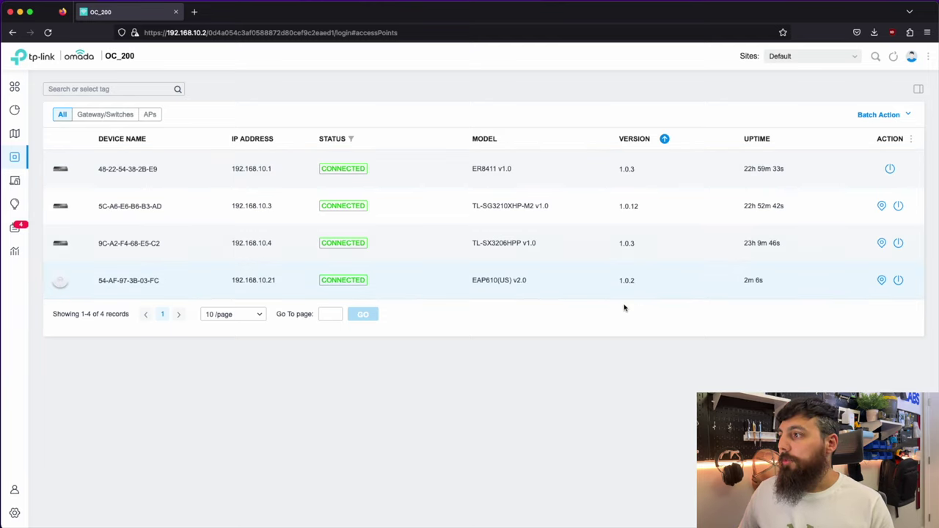
{"action": "left_click", "coordinate": [895, 61]}
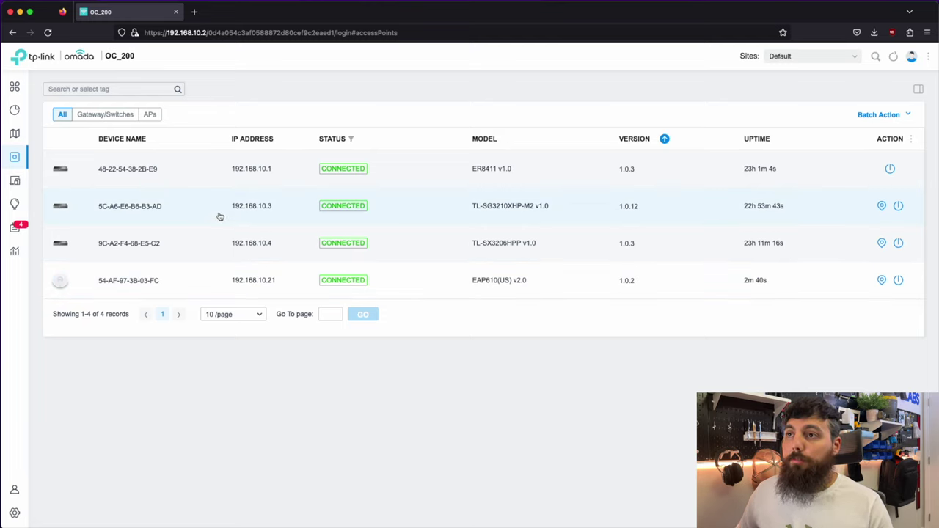
{"action": "mouse_move", "coordinate": [15, 488]}
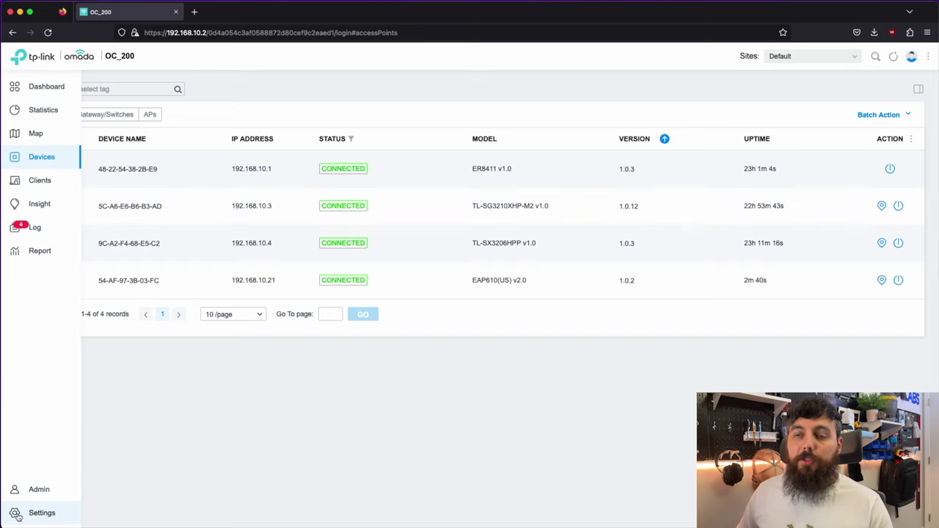
Step: Create a new wireless network under Settings with SSID Lab
{"action": "left_click", "coordinate": [16, 514]}
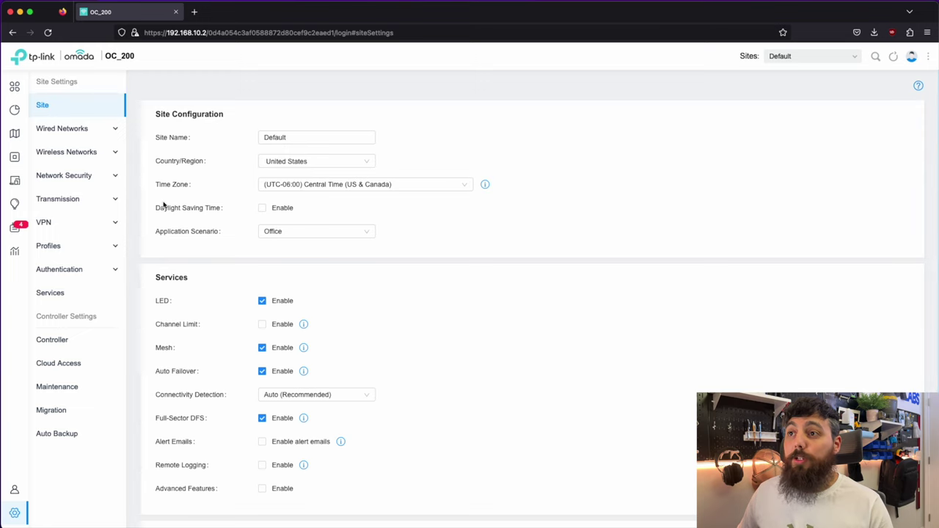
{"action": "left_click", "coordinate": [110, 156]}
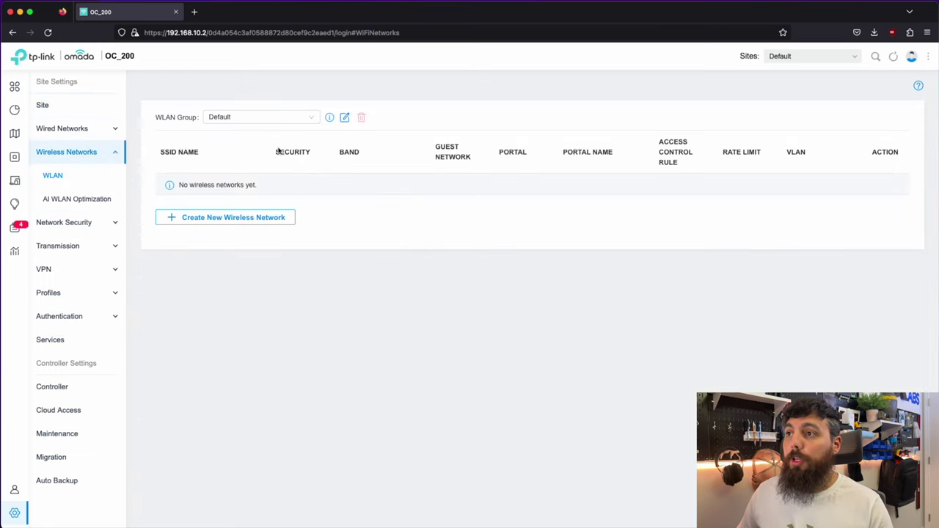
{"action": "left_click", "coordinate": [233, 221]}
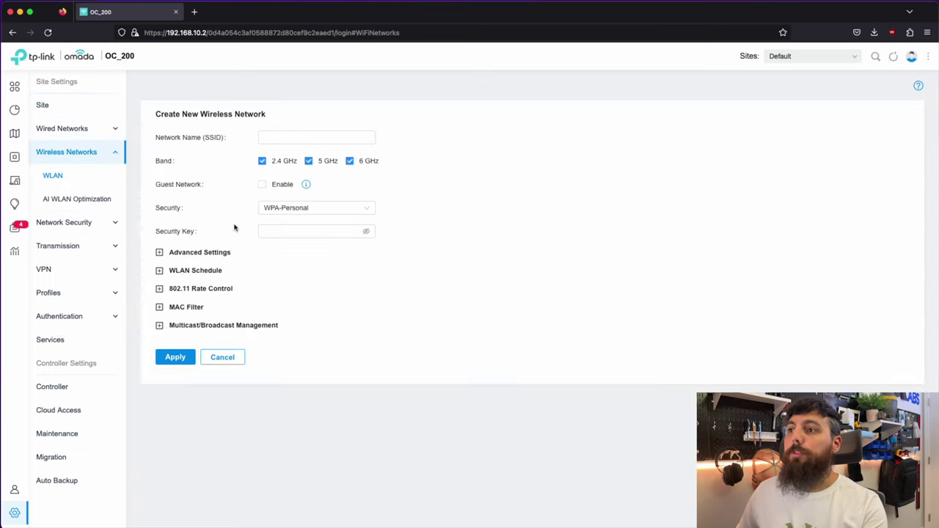
{"action": "left_click", "coordinate": [325, 137]}
{"action": "type", "text": "Lab"}
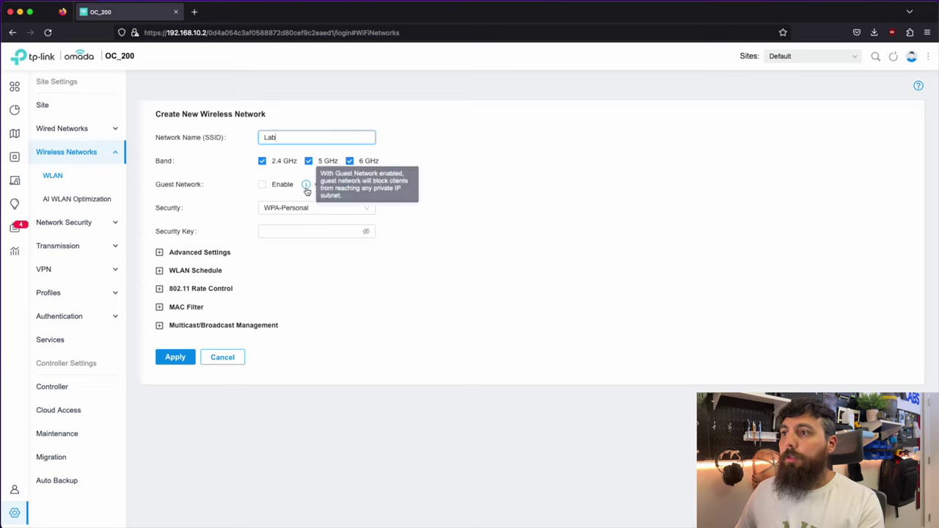
Step: Use WPA-Personal security with a security key and expand Advanced Settings
{"action": "left_click", "coordinate": [369, 211]}
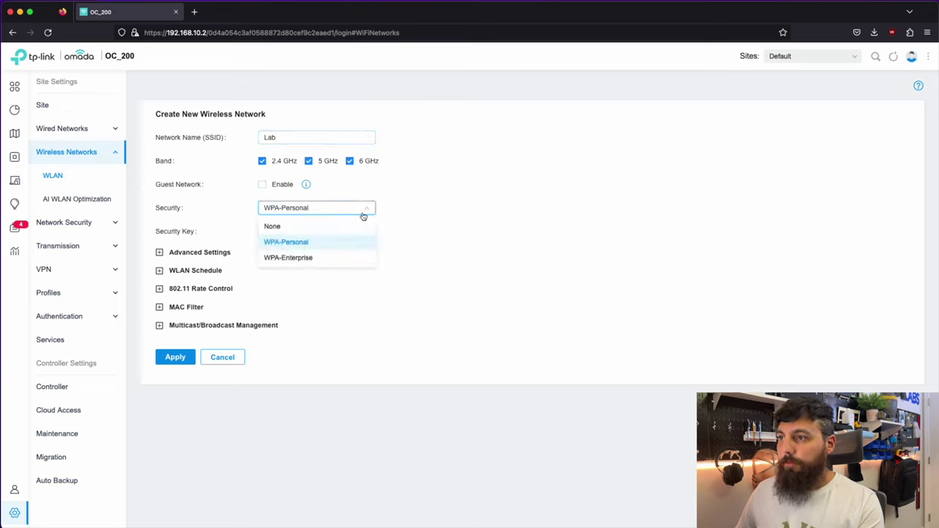
{"action": "left_click", "coordinate": [305, 248]}
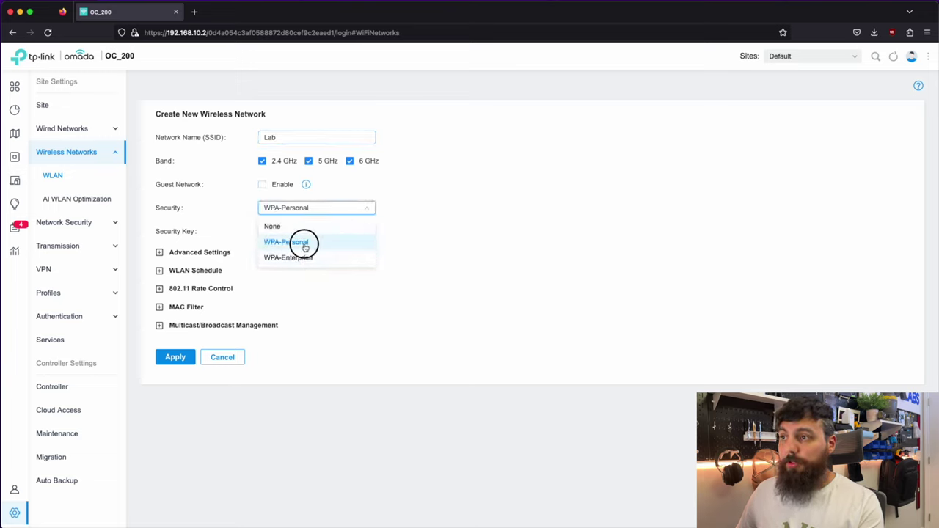
{"action": "left_click", "coordinate": [291, 231]}
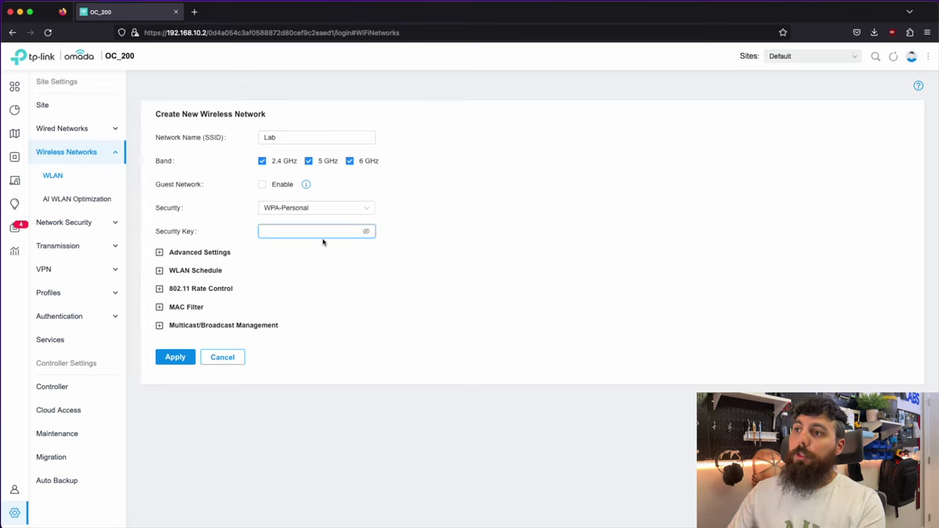
{"action": "type", "text": "a"}
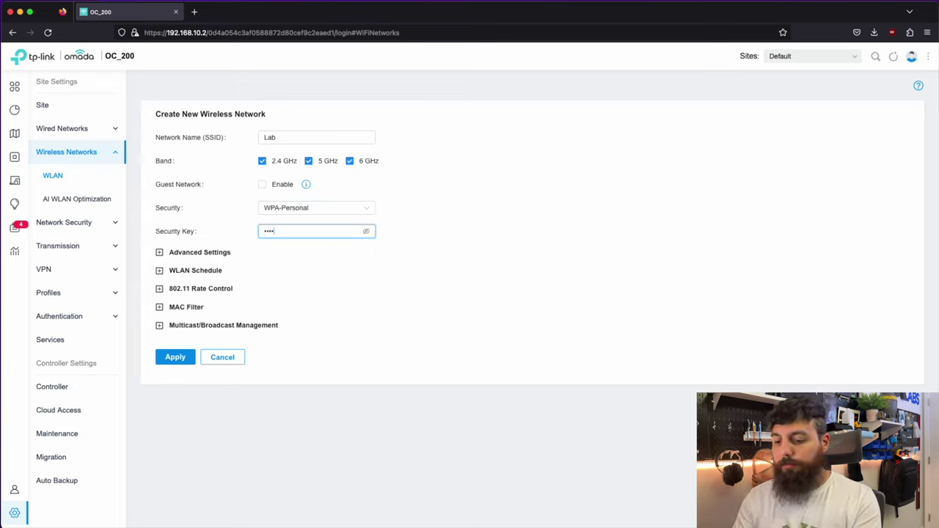
{"action": "type", "text": "a"}
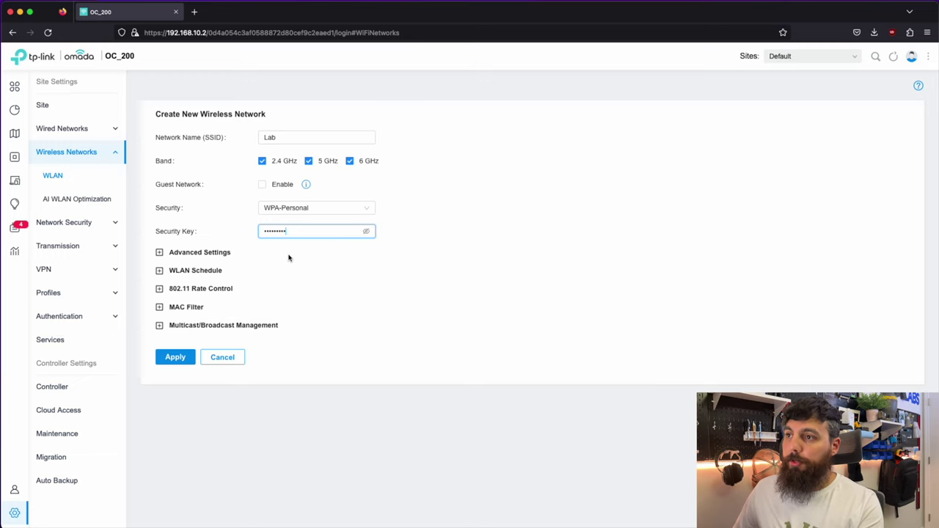
{"action": "left_click", "coordinate": [177, 253]}
Step: Enable VLAN tagging on the Lab network with VLAN ID 20
{"action": "scroll", "coordinate": [400, 262], "scroll_direction": "down", "scroll_amount": 2}
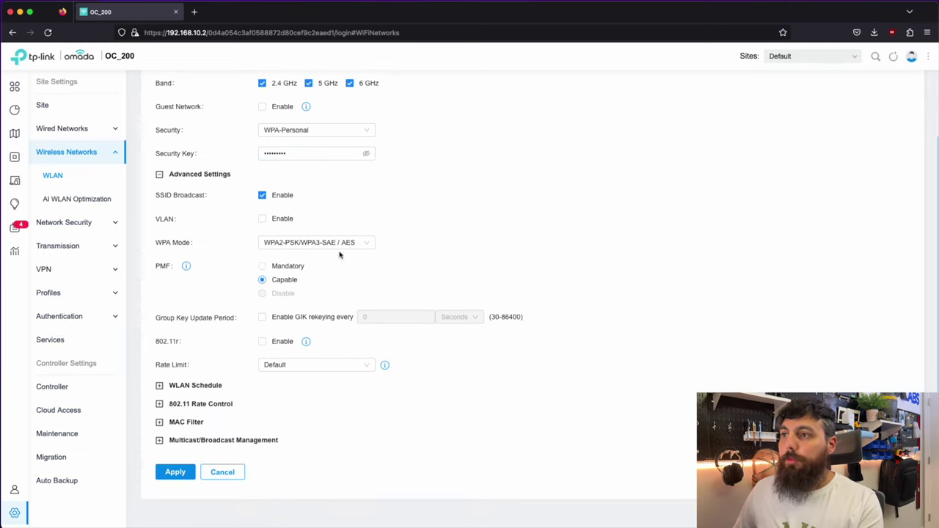
{"action": "left_click", "coordinate": [262, 218]}
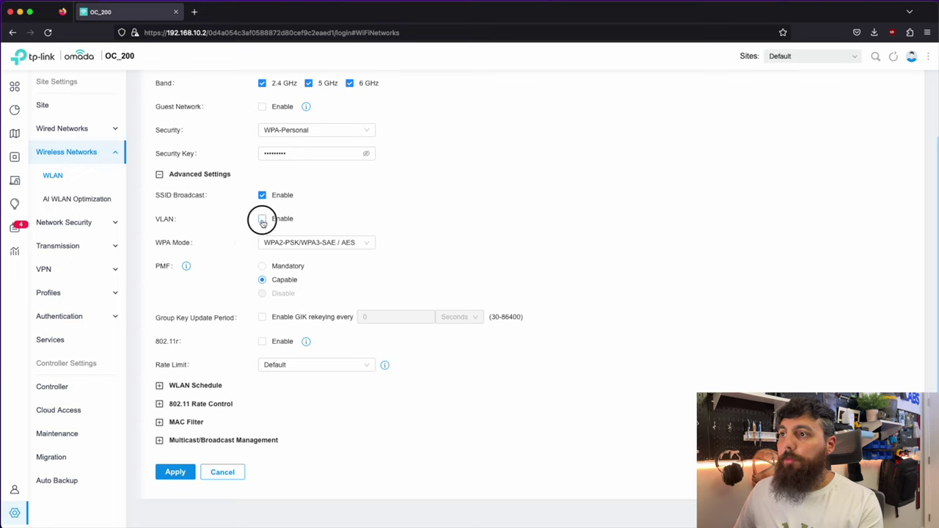
{"action": "left_click", "coordinate": [362, 219]}
{"action": "key", "text": "BackSpace"}
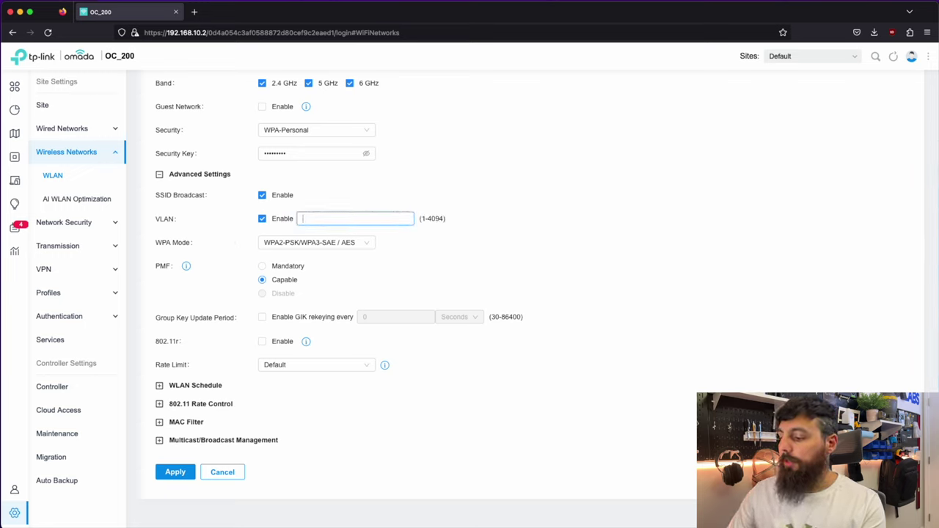
{"action": "type", "text": "20"}
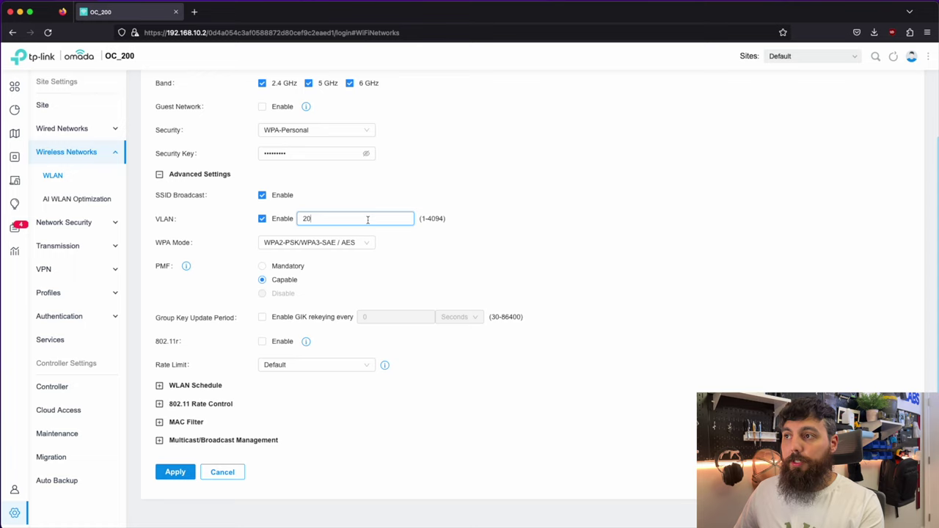
{"action": "left_click", "coordinate": [462, 243]}
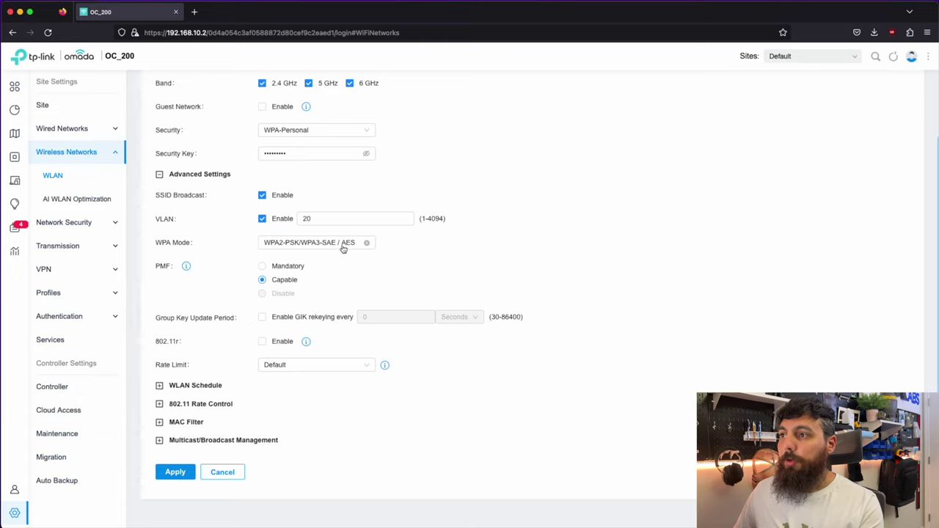
Step: Set the WPA mode to WPA2-PSK/WPA3-SAE with AES encryption
{"action": "left_click", "coordinate": [369, 247]}
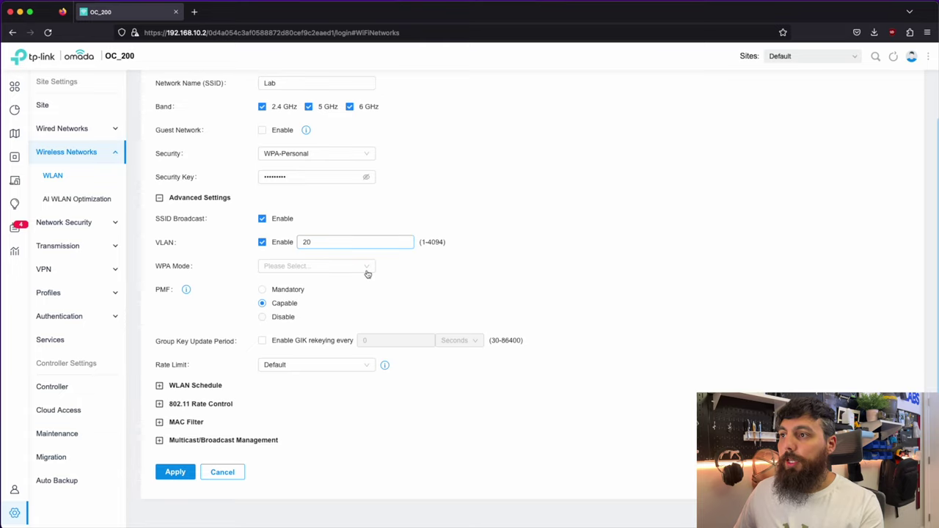
{"action": "left_click", "coordinate": [371, 270]}
{"action": "mouse_move", "coordinate": [307, 290]}
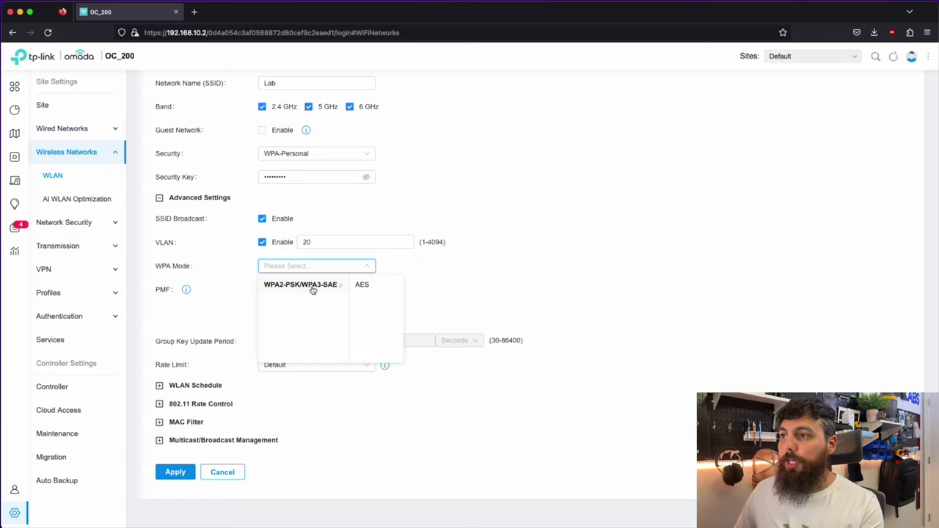
{"action": "left_click", "coordinate": [361, 288]}
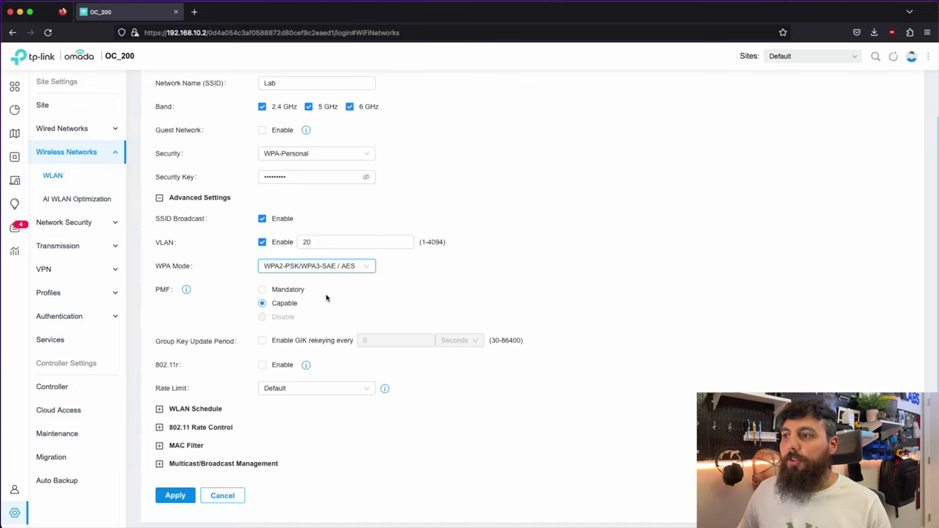
Step: Keep the Default rate limit and apply the wireless network
{"action": "scroll", "coordinate": [338, 297], "scroll_direction": "down", "scroll_amount": 1}
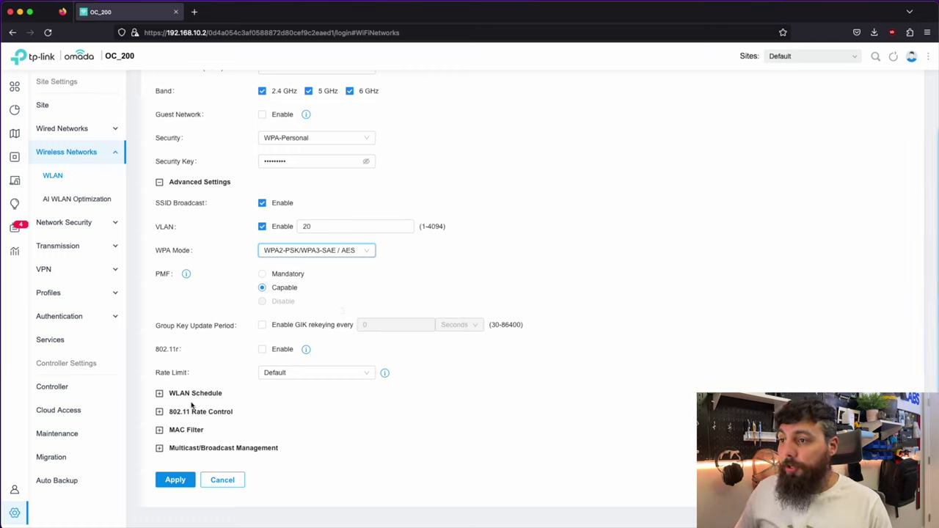
{"action": "left_click", "coordinate": [367, 376]}
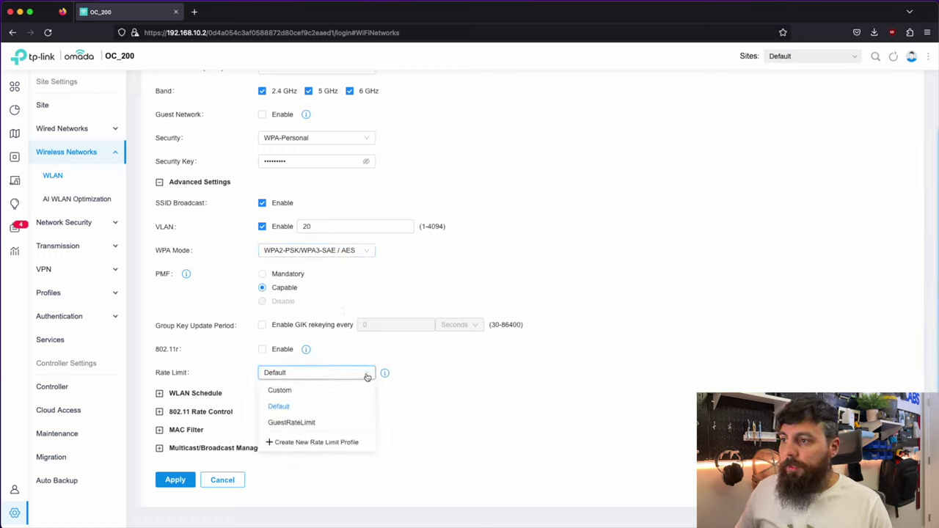
{"action": "left_click", "coordinate": [315, 375]}
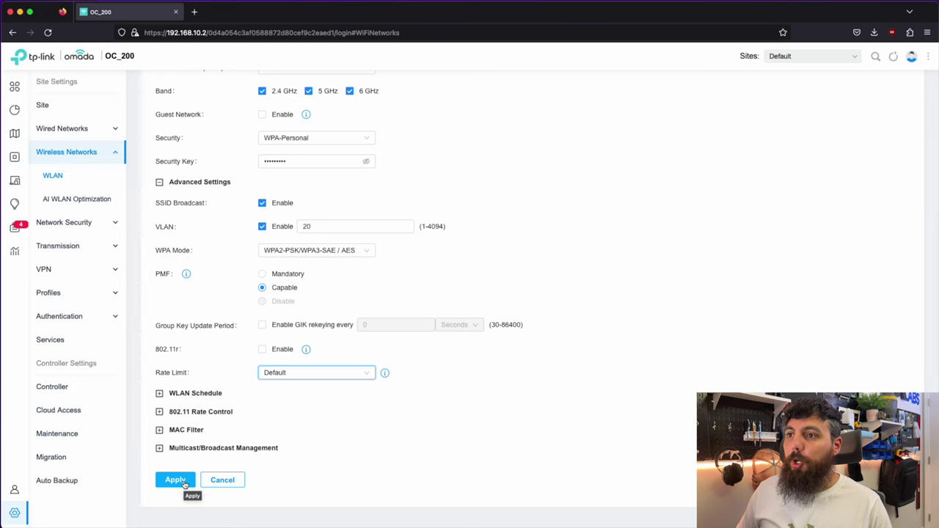
{"action": "left_click", "coordinate": [184, 481]}
Step: Start a new wireless network named Public on the 2.4 GHz band only
{"action": "left_click", "coordinate": [254, 287]}
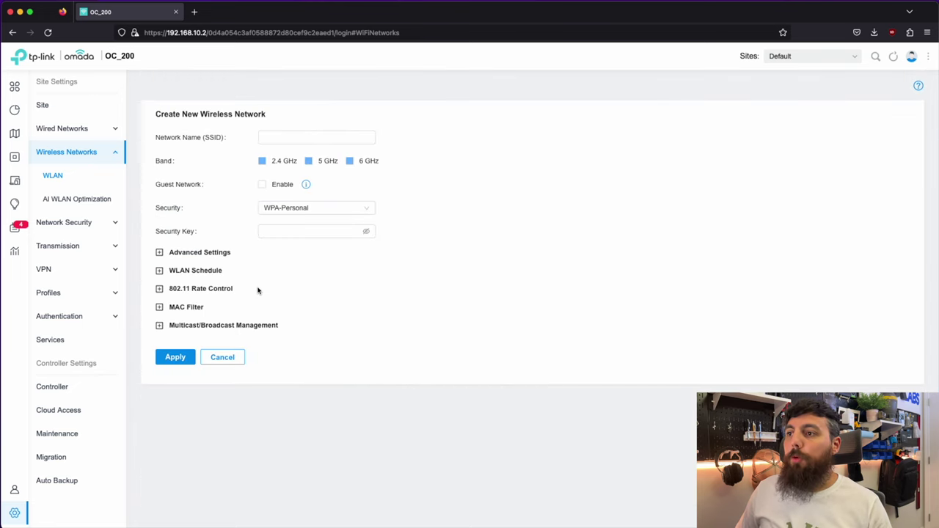
{"action": "left_click", "coordinate": [331, 140]}
{"action": "type", "text": "Public"}
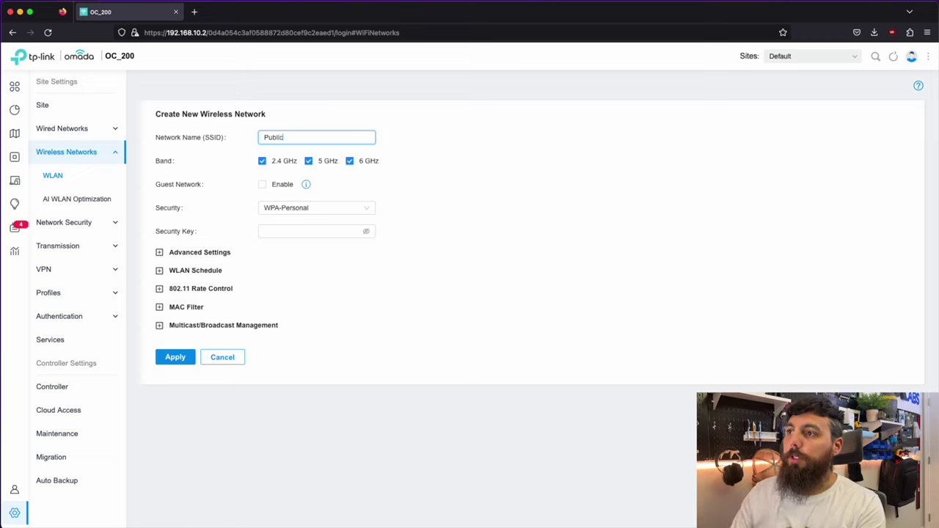
{"action": "left_click", "coordinate": [350, 162]}
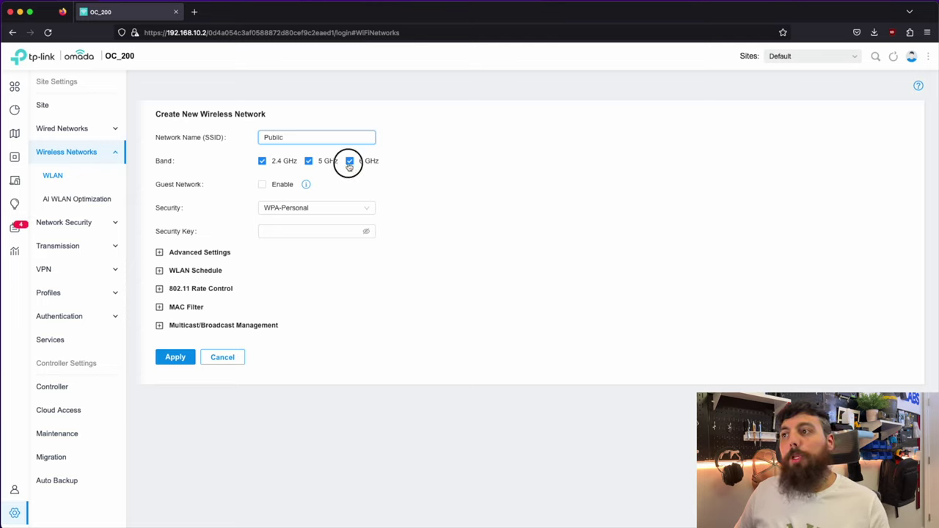
{"action": "left_click", "coordinate": [309, 162]}
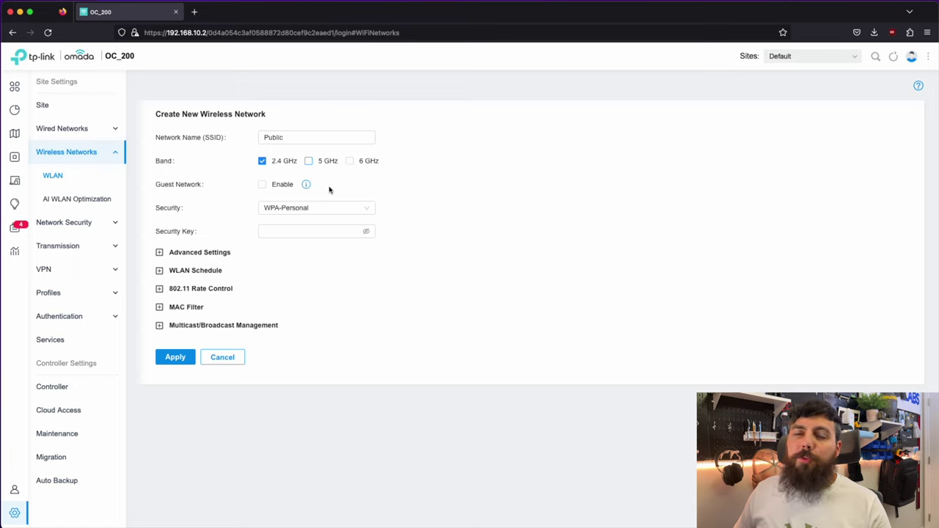
Step: Keep WPA-Personal security and enter the network's security key
{"action": "mouse_move", "coordinate": [305, 188]}
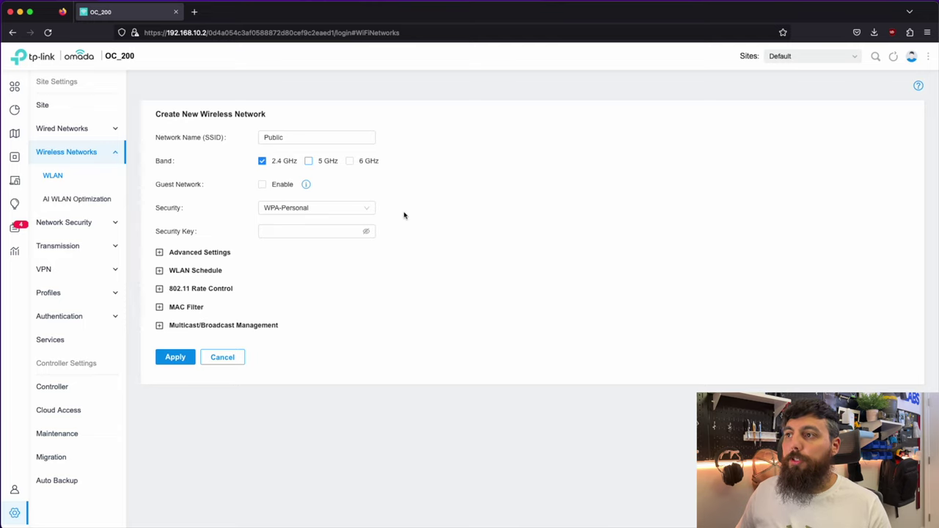
{"action": "left_click", "coordinate": [367, 212]}
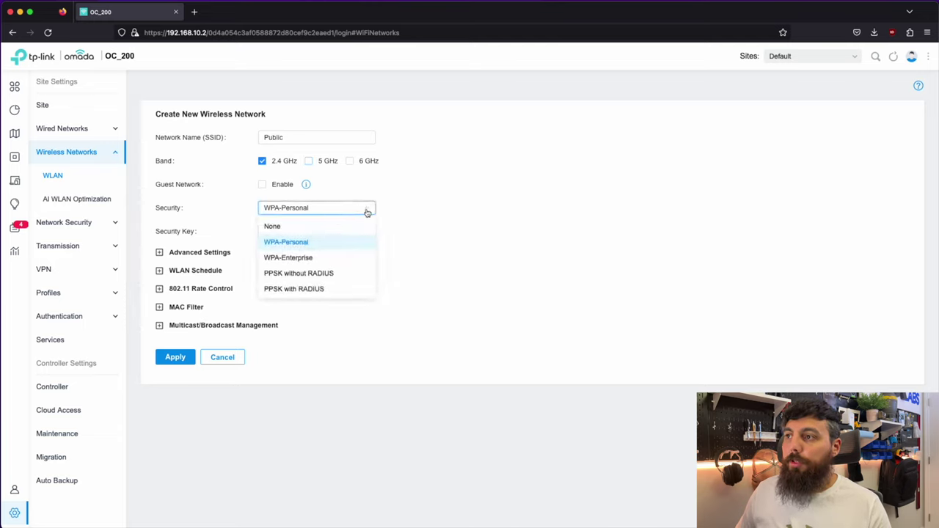
{"action": "left_click", "coordinate": [309, 232]}
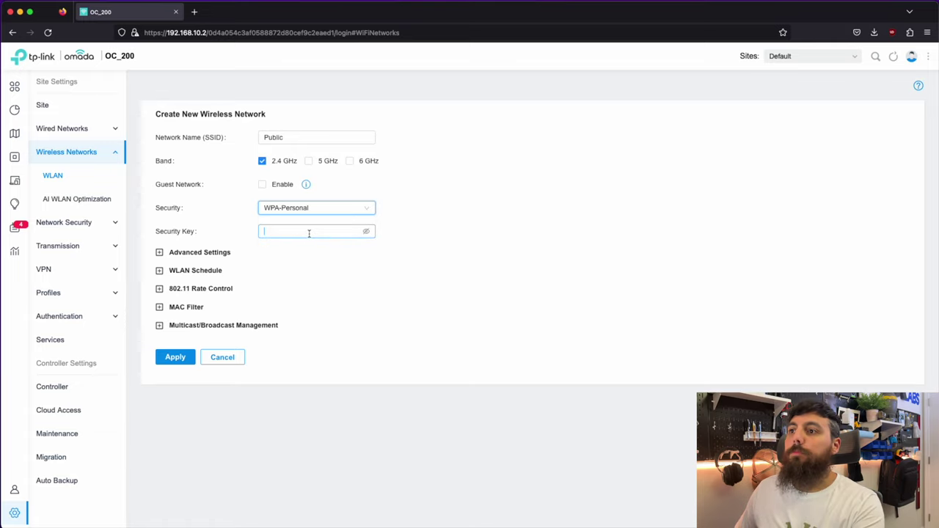
{"action": "type", "text": "•••••"}
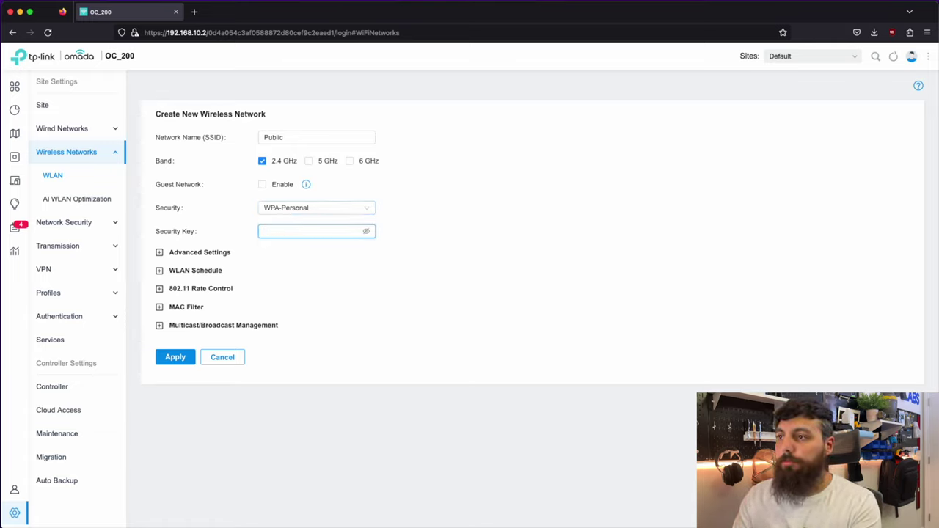
{"action": "type", "text": "••••"}
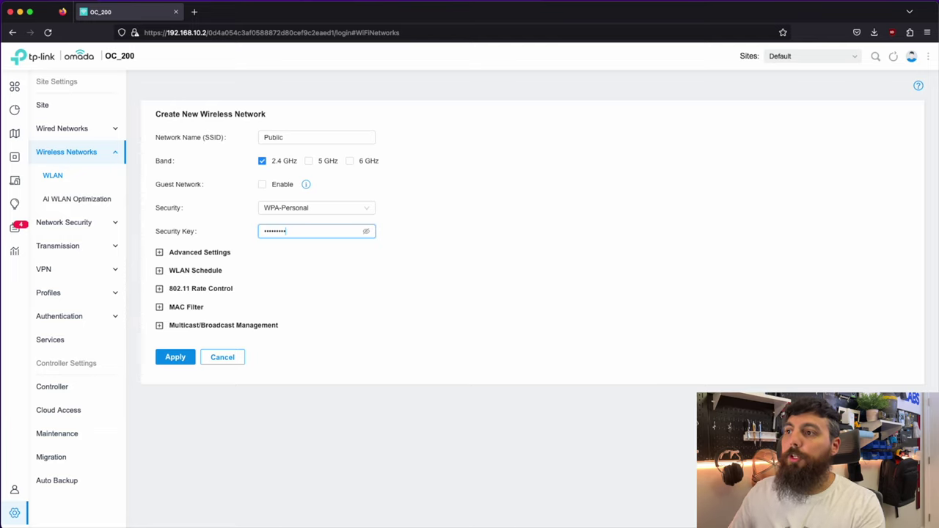
Step: Enable VLAN tagging on the Public network with VLAN ID 40 under Advanced Settings
{"action": "left_click", "coordinate": [163, 253]}
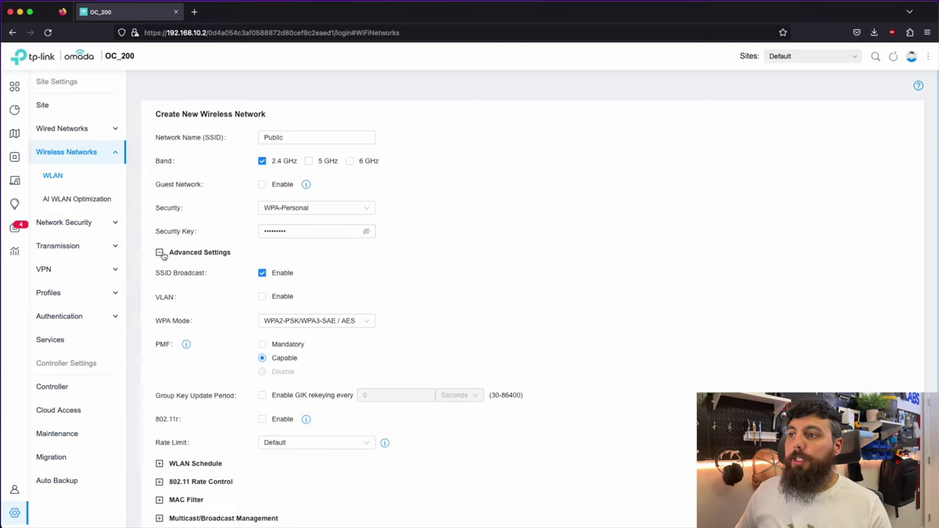
{"action": "scroll", "coordinate": [306, 289], "scroll_direction": "down", "scroll_amount": 1}
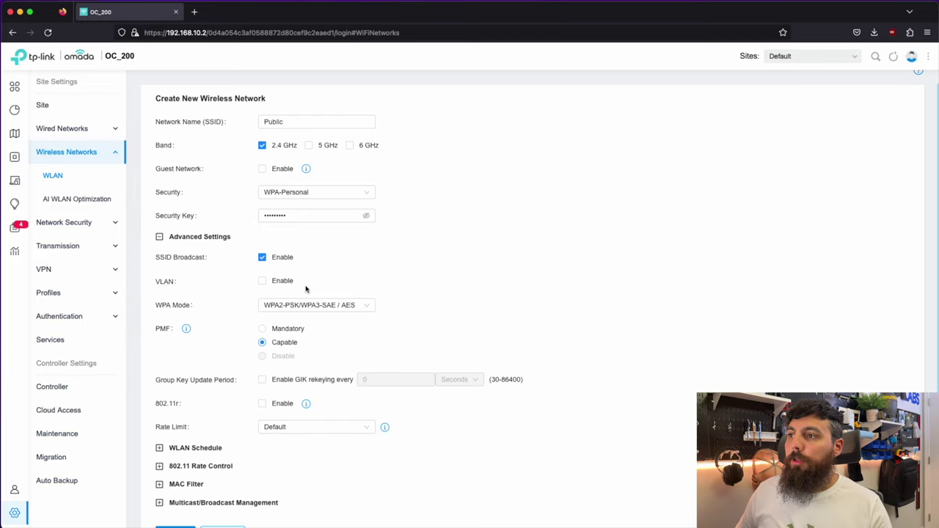
{"action": "left_click", "coordinate": [261, 280]}
{"action": "left_click", "coordinate": [339, 280]}
{"action": "type", "text": "40"}
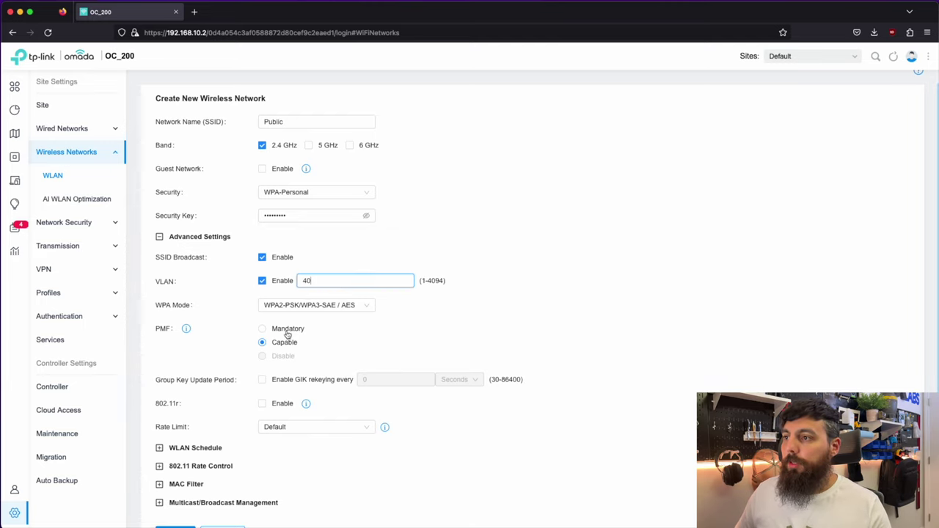
{"action": "scroll", "coordinate": [287, 334], "scroll_direction": "down", "scroll_amount": 3}
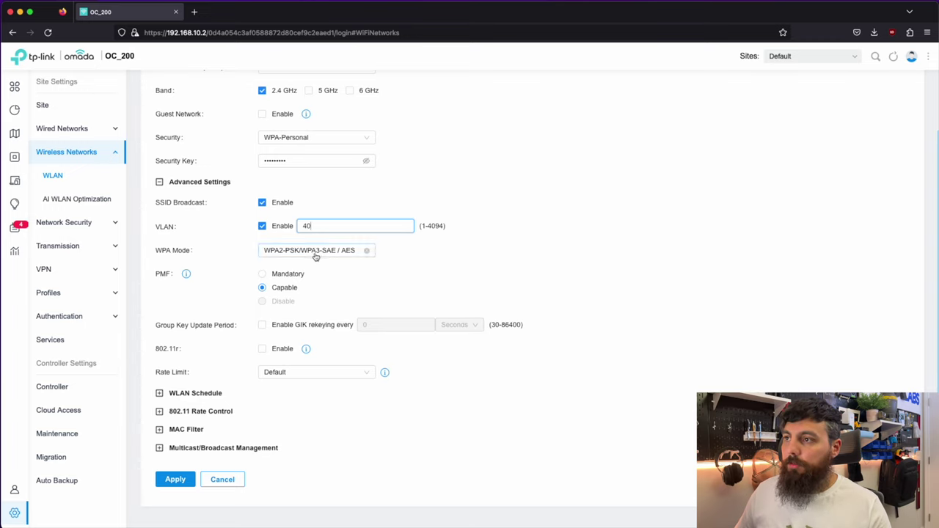
{"action": "scroll", "coordinate": [344, 292], "scroll_direction": "down", "scroll_amount": 1}
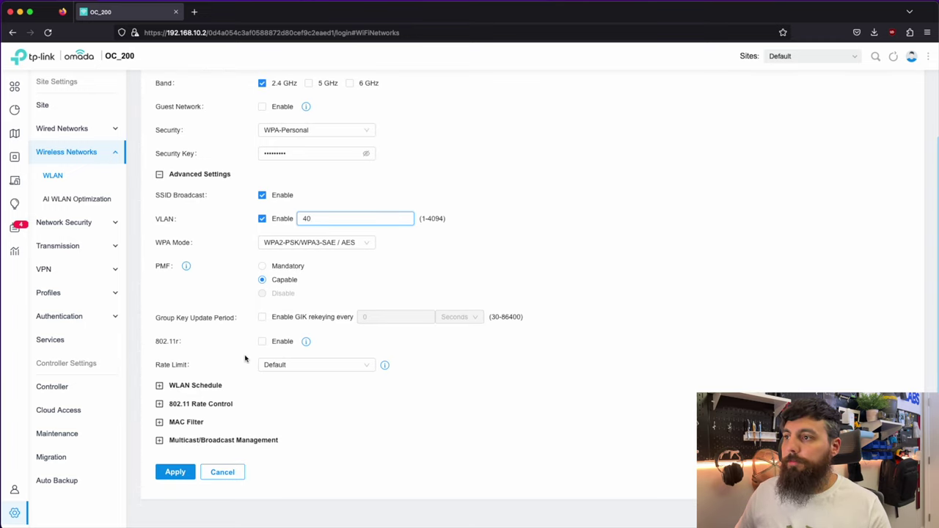
{"action": "left_click", "coordinate": [305, 369]}
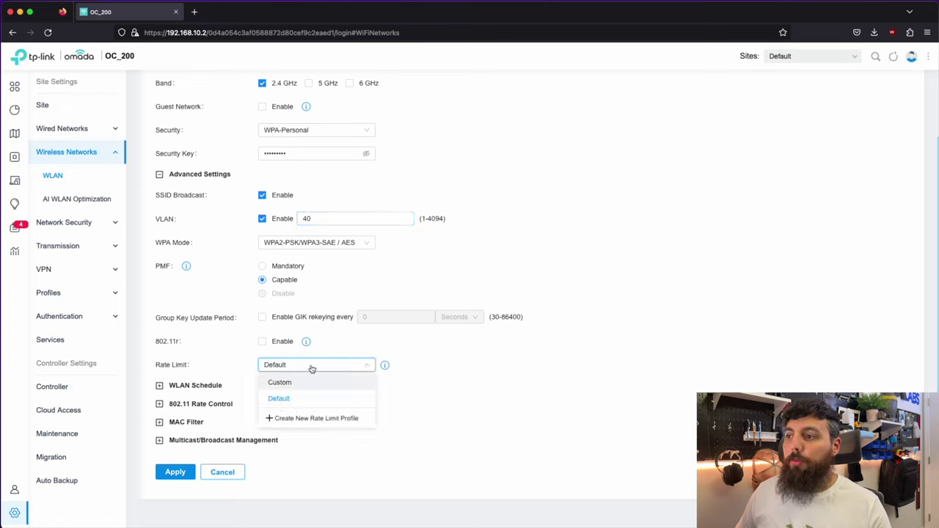
Step: Start a new rate limit profile named PublicRateLimit with a 10 Mbps download limit
{"action": "left_click", "coordinate": [322, 418]}
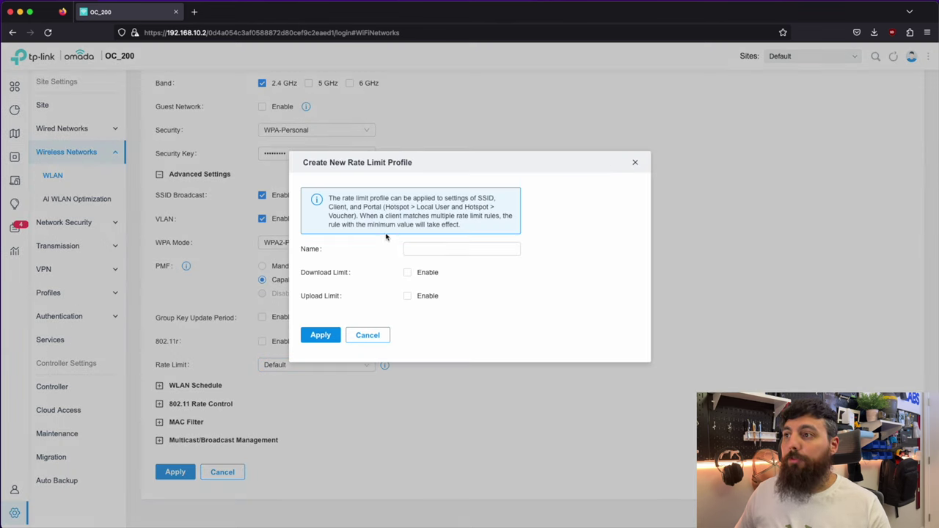
{"action": "left_click", "coordinate": [443, 249]}
{"action": "type", "text": "PublicRateLimit"}
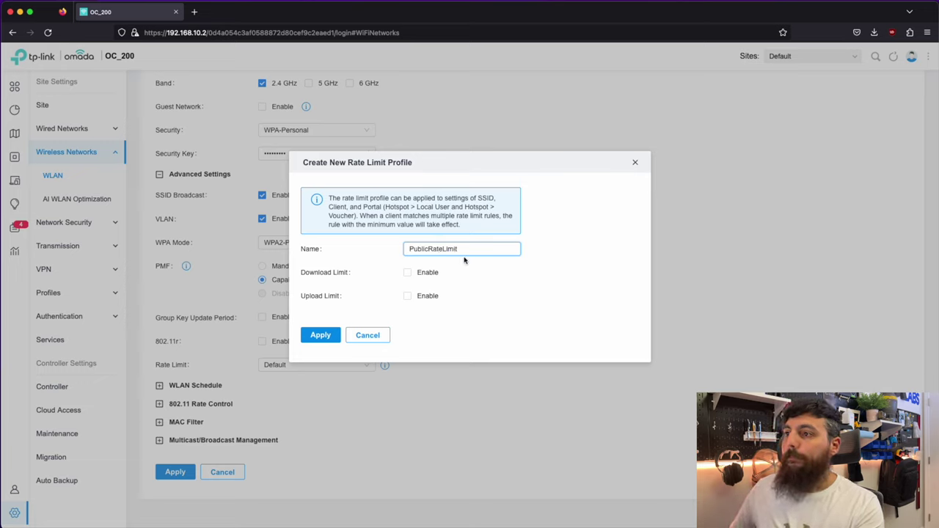
{"action": "left_click", "coordinate": [407, 272]}
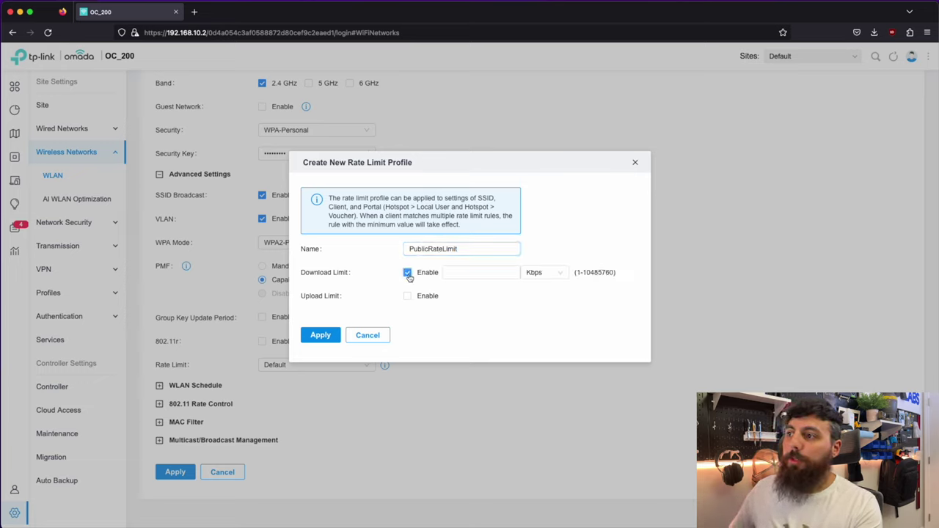
{"action": "left_click", "coordinate": [553, 277]}
{"action": "left_click", "coordinate": [540, 309]}
{"action": "left_click", "coordinate": [500, 275]}
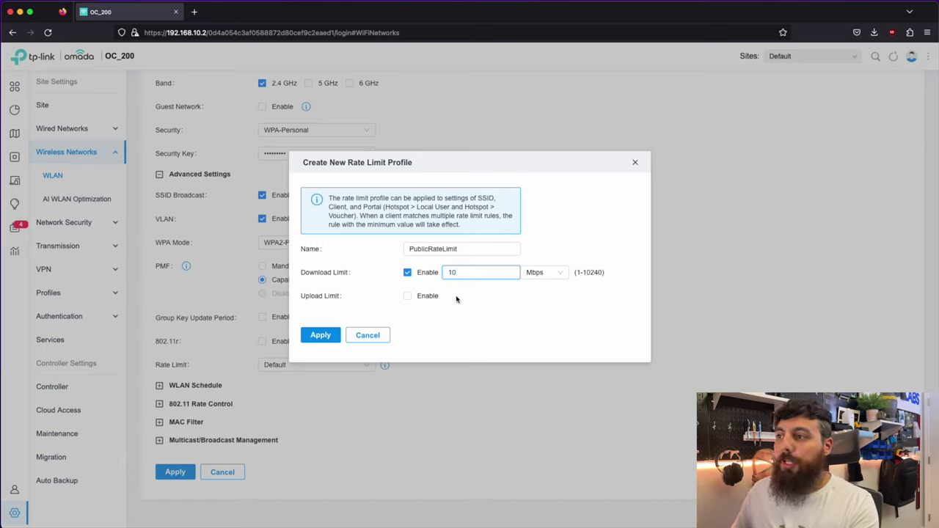
Step: Add a 5 Mbps upload limit and save the PublicRateLimit profile
{"action": "left_click", "coordinate": [408, 295]}
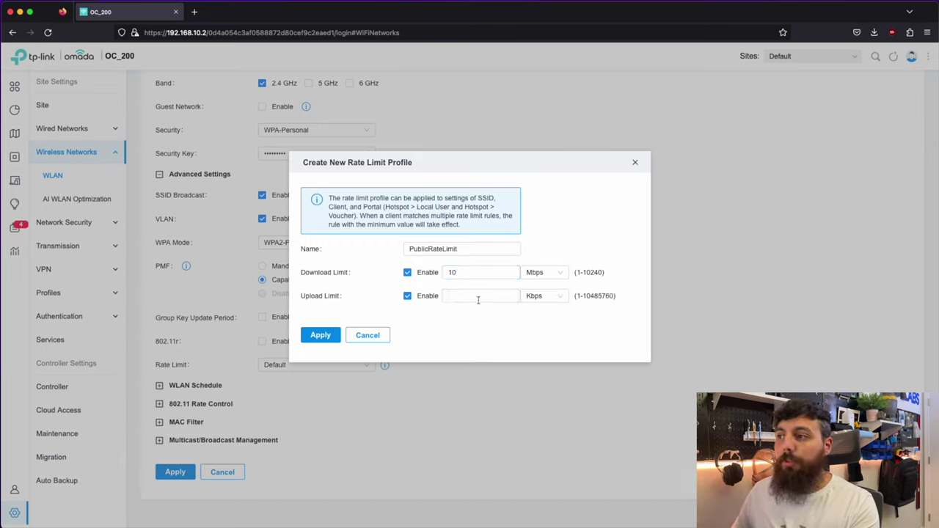
{"action": "left_click", "coordinate": [554, 296]}
{"action": "left_click", "coordinate": [534, 330]}
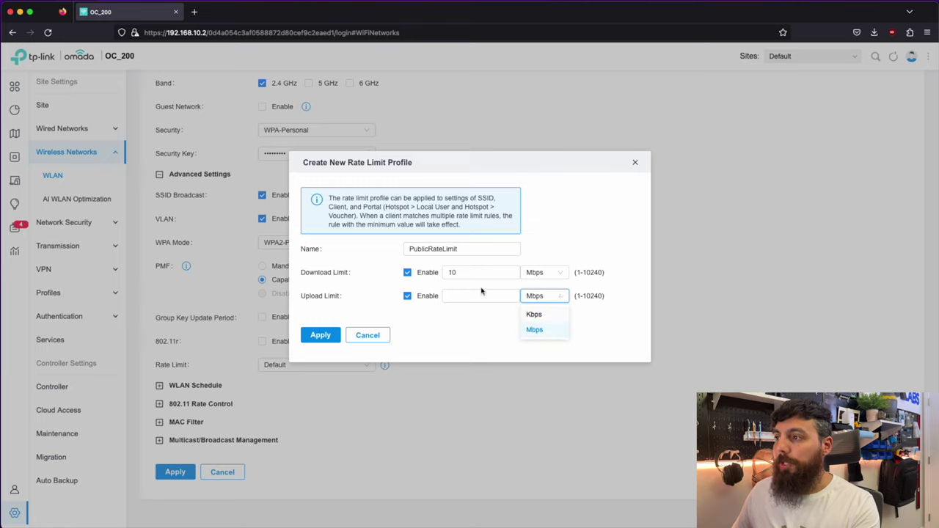
{"action": "left_click", "coordinate": [484, 295]}
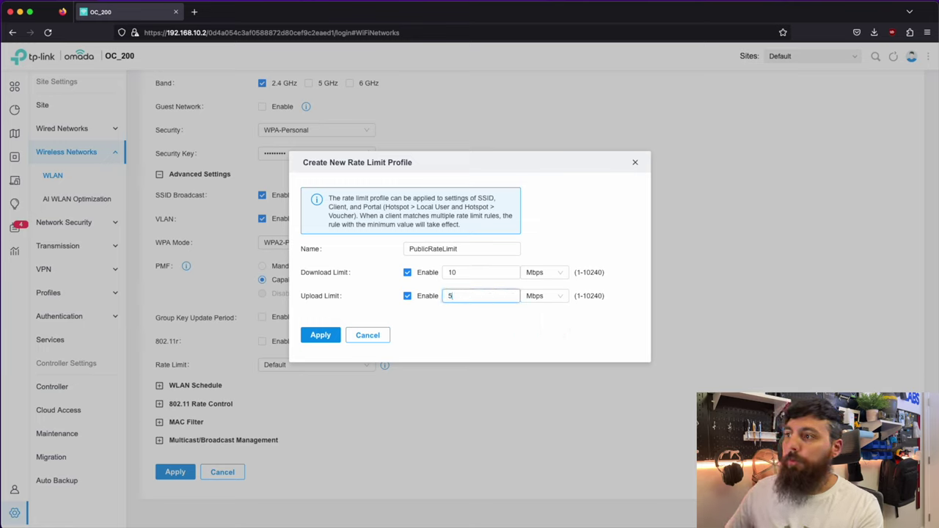
{"action": "left_click", "coordinate": [327, 337]}
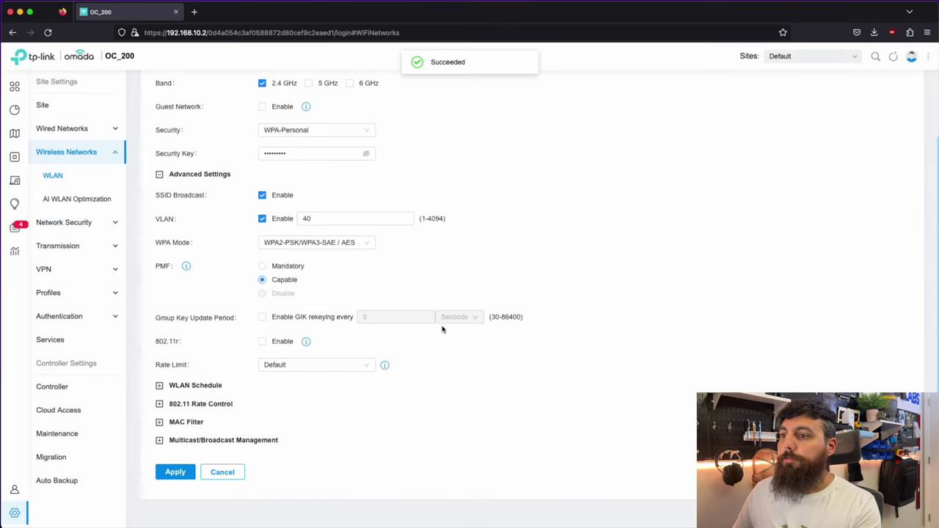
Step: Assign PublicRateLimit to the Public network, save it, and go to the ACL rules page
{"action": "left_click", "coordinate": [325, 366]}
{"action": "left_click", "coordinate": [294, 414]}
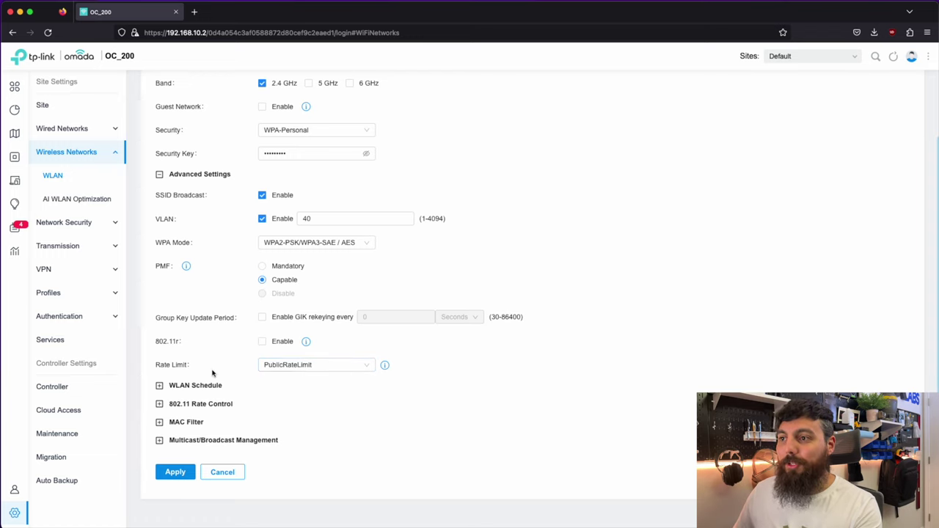
{"action": "left_click", "coordinate": [174, 472]}
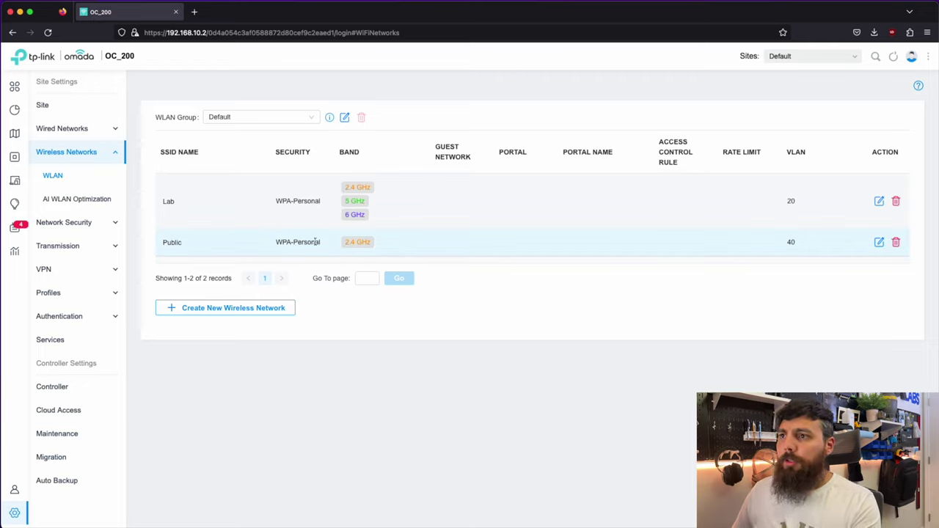
{"action": "left_click", "coordinate": [105, 223]}
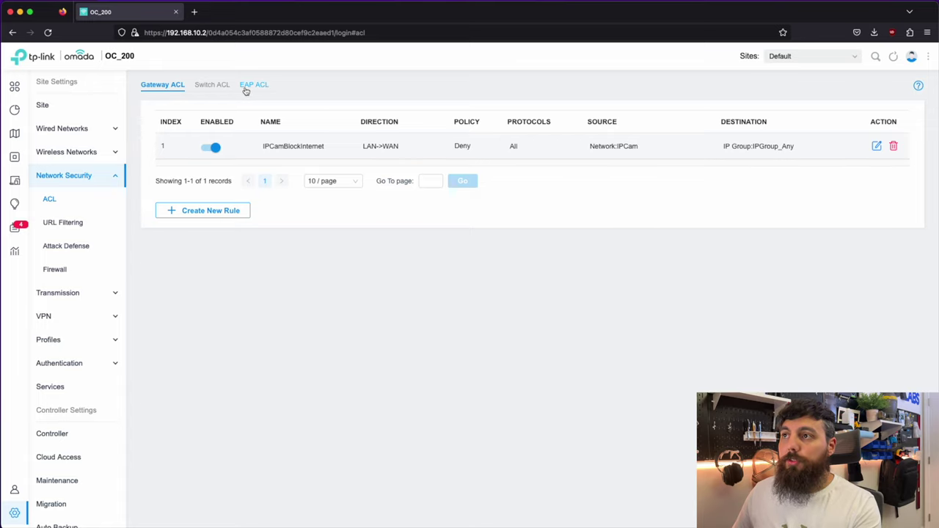
Step: Start a new EAP ACL rule named PublicBlockAllVLANs covering all protocols
{"action": "left_click", "coordinate": [256, 87]}
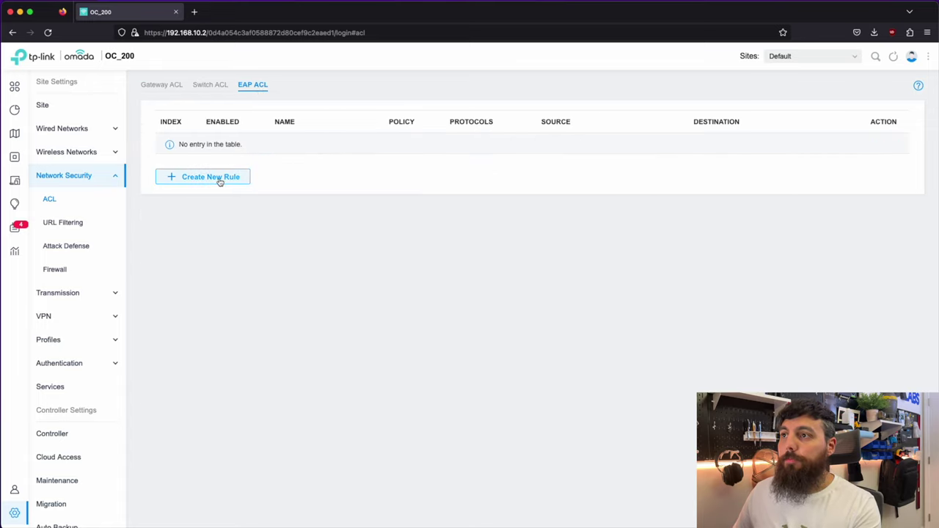
{"action": "left_click", "coordinate": [219, 181]}
{"action": "left_click", "coordinate": [311, 138]}
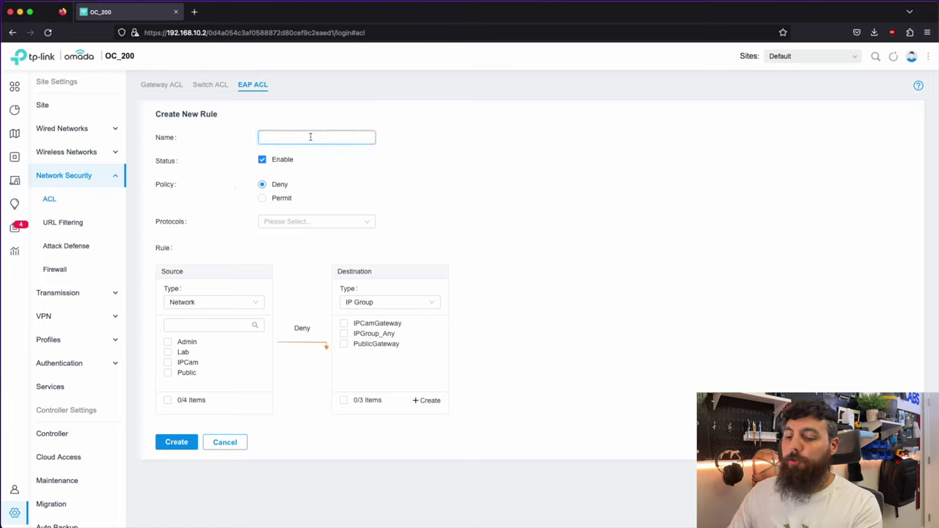
{"action": "type", "text": "BlockPublicTo"}
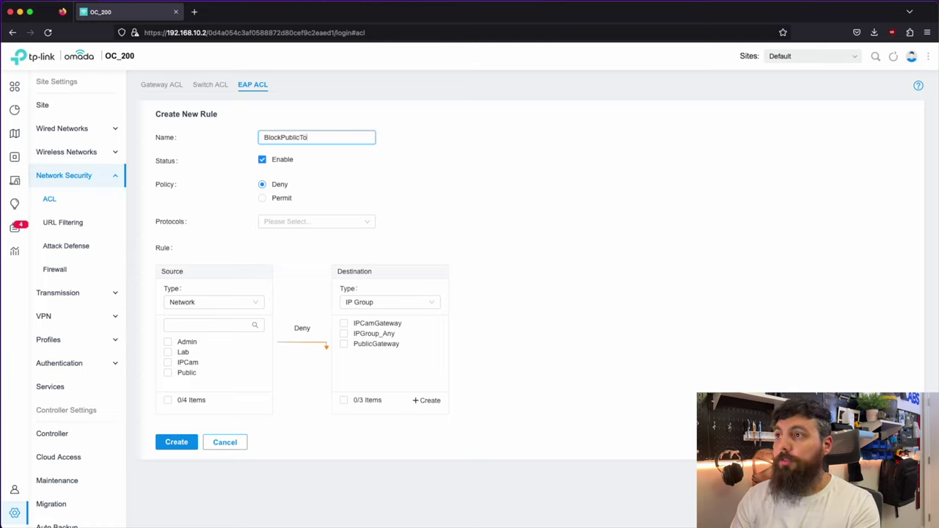
{"action": "key", "text": "BackSpace"}
{"action": "key", "text": "BackSpace"}
{"action": "key", "text": "BackSpace"}
{"action": "key", "text": "BackSpace"}
{"action": "key", "text": "BackSpace"}
{"action": "key", "text": "BackSpace"}
{"action": "key", "text": "BackSpace"}
{"action": "key", "text": "BackSpace"}
{"action": "key", "text": "BackSpace"}
{"action": "key", "text": "BackSpace"}
{"action": "key", "text": "BackSpace"}
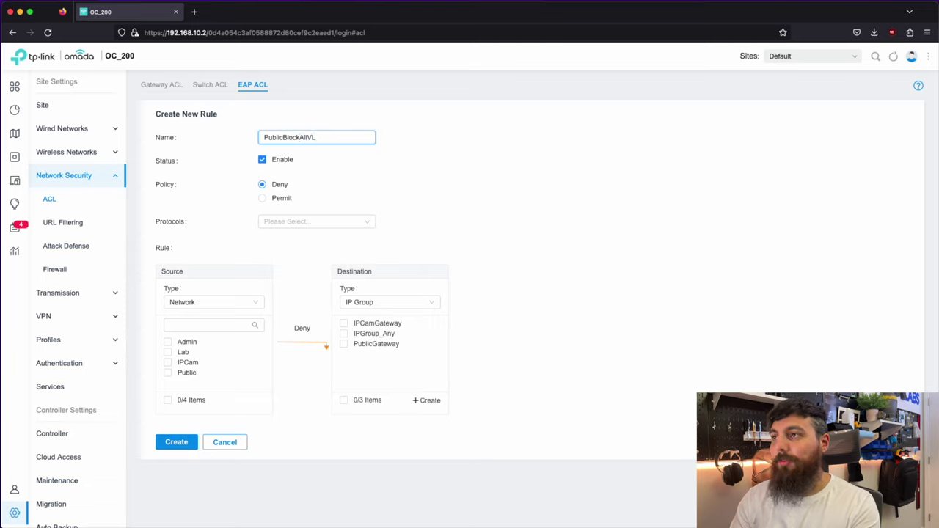
{"action": "left_click", "coordinate": [305, 224]}
{"action": "left_click", "coordinate": [282, 343]}
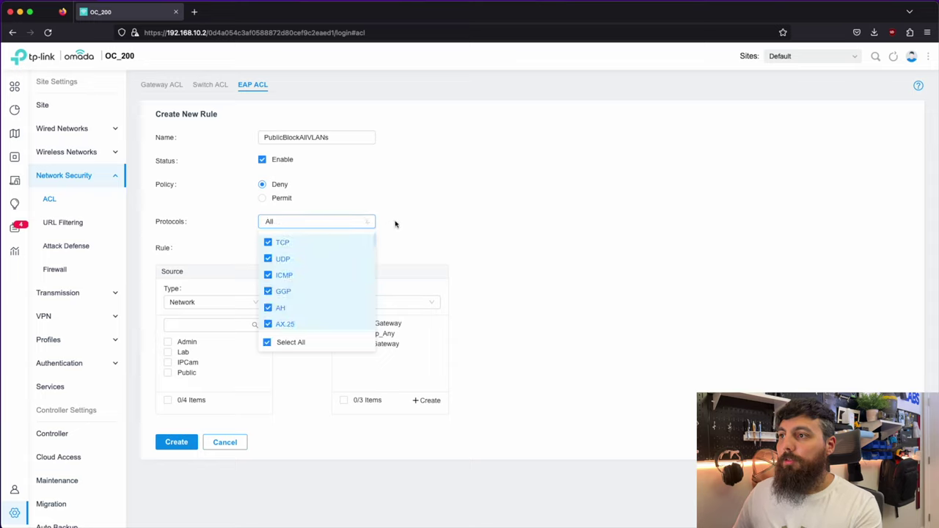
{"action": "left_click", "coordinate": [420, 219]}
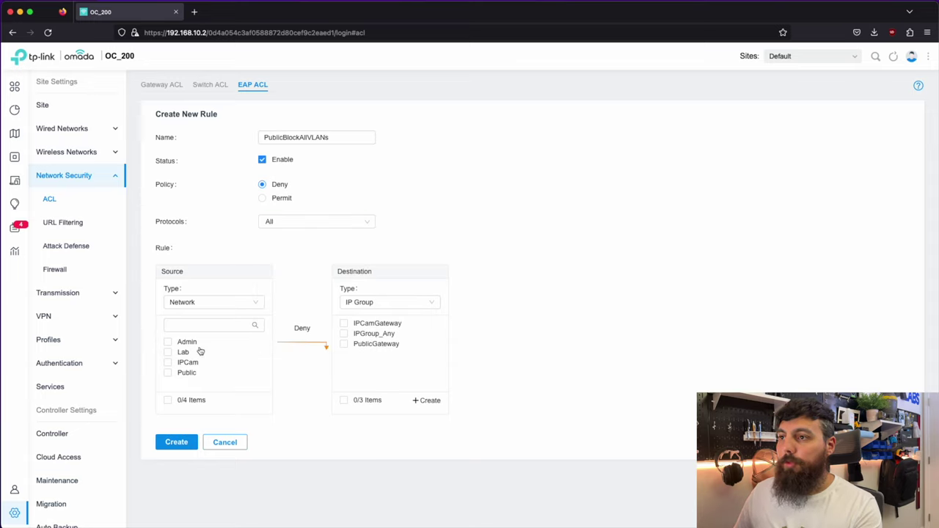
Step: Set source to Public and destination networks IPCam, Lab and Admin, then create the rule
{"action": "left_click", "coordinate": [167, 372]}
{"action": "left_click", "coordinate": [429, 303]}
{"action": "left_click", "coordinate": [360, 322]}
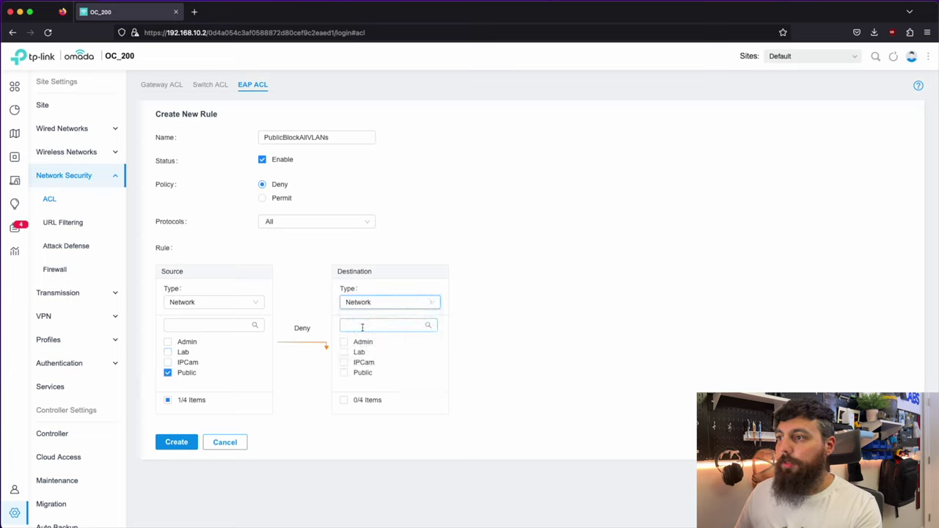
{"action": "left_click", "coordinate": [343, 362]}
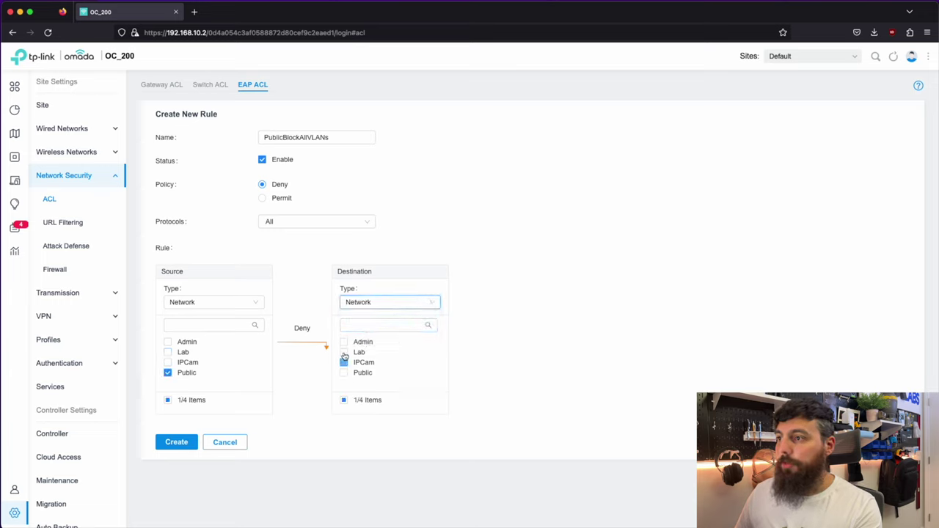
{"action": "left_click", "coordinate": [343, 352]}
{"action": "left_click", "coordinate": [343, 342]}
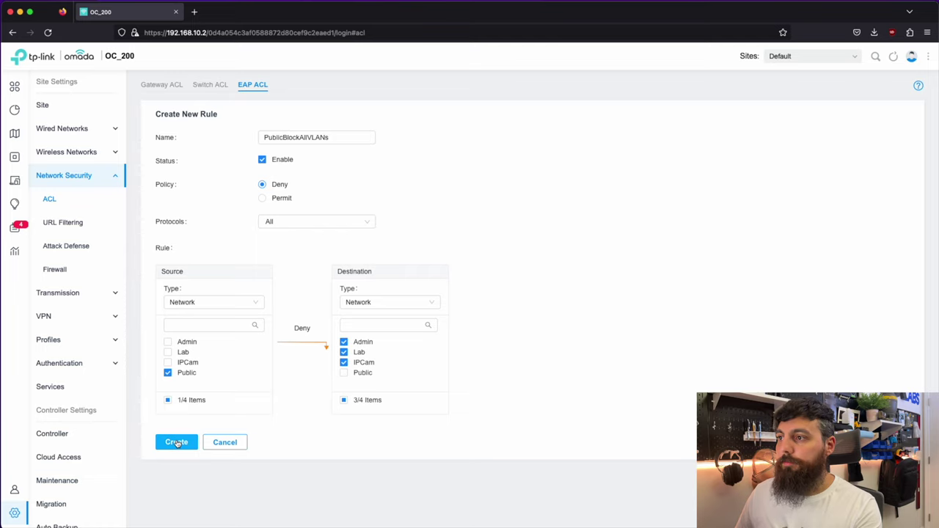
{"action": "left_click", "coordinate": [176, 443]}
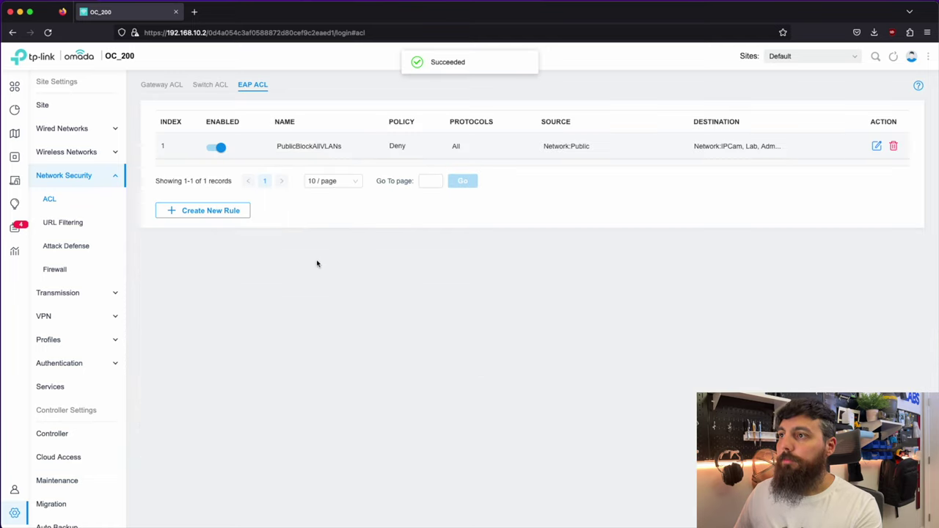
Step: Add EAP ACL rule PublicBlockGateway denying TCP and UDP from Public to IP group PublicGateway
{"action": "left_click", "coordinate": [221, 212]}
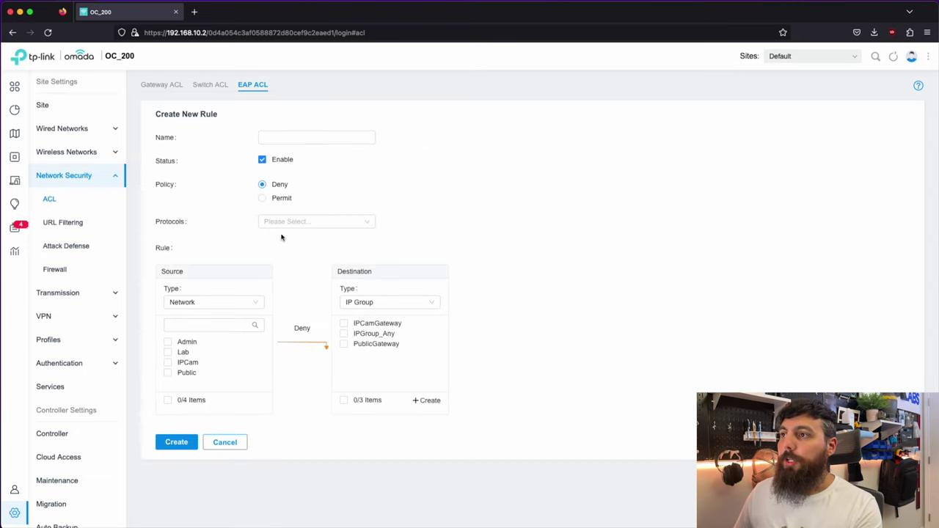
{"action": "left_click", "coordinate": [319, 135]}
{"action": "type", "text": "Publi"}
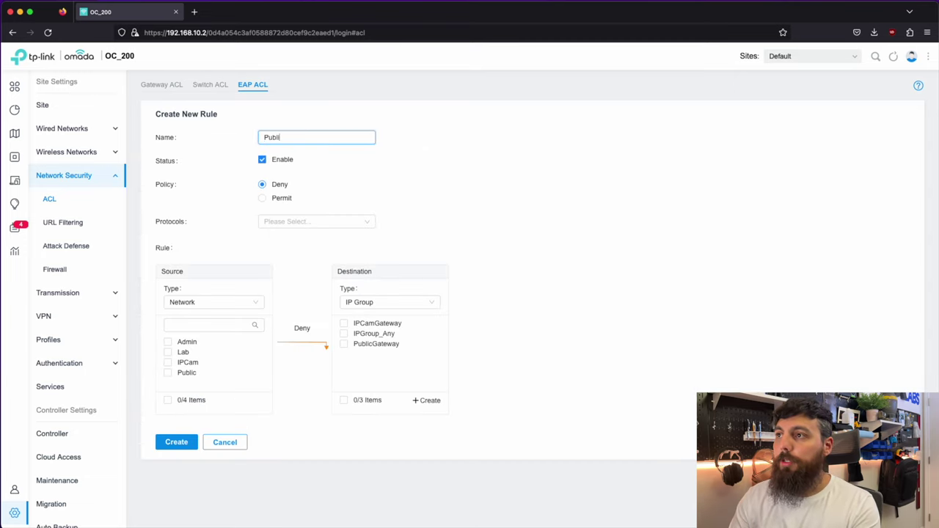
{"action": "type", "text": "cBlock"}
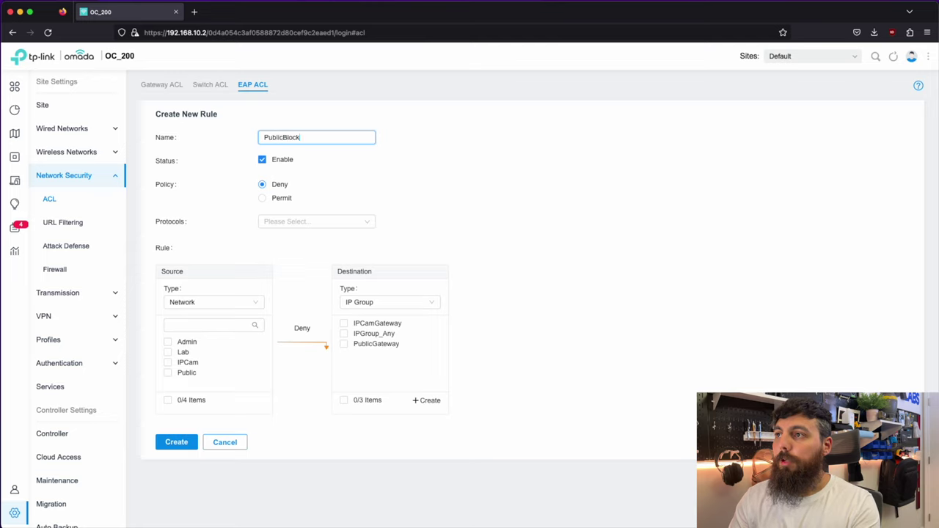
{"action": "type", "text": "Gateway"}
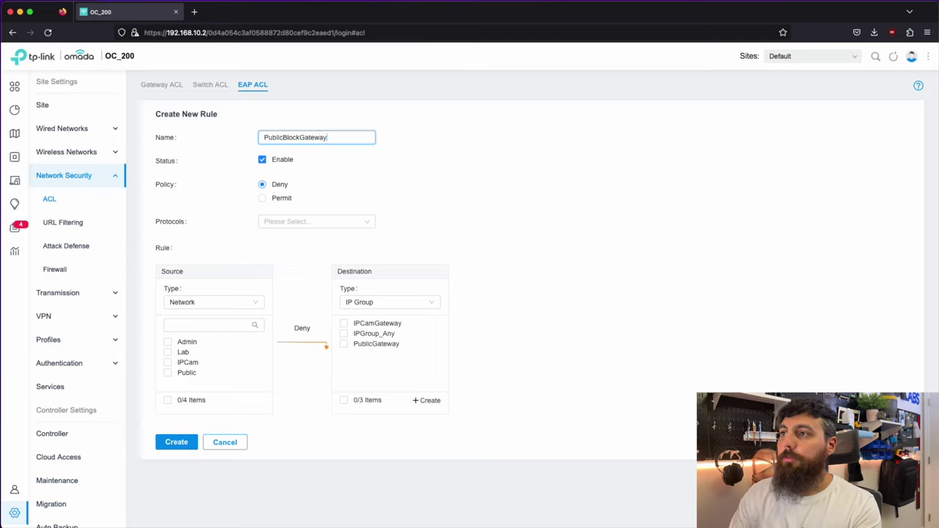
{"action": "left_click", "coordinate": [371, 223]}
{"action": "left_click", "coordinate": [268, 242]}
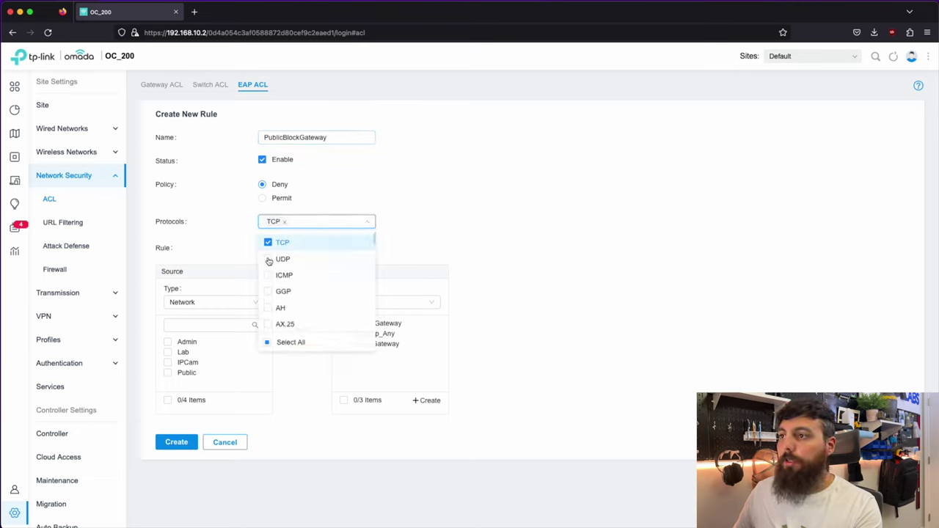
{"action": "left_click", "coordinate": [268, 258]}
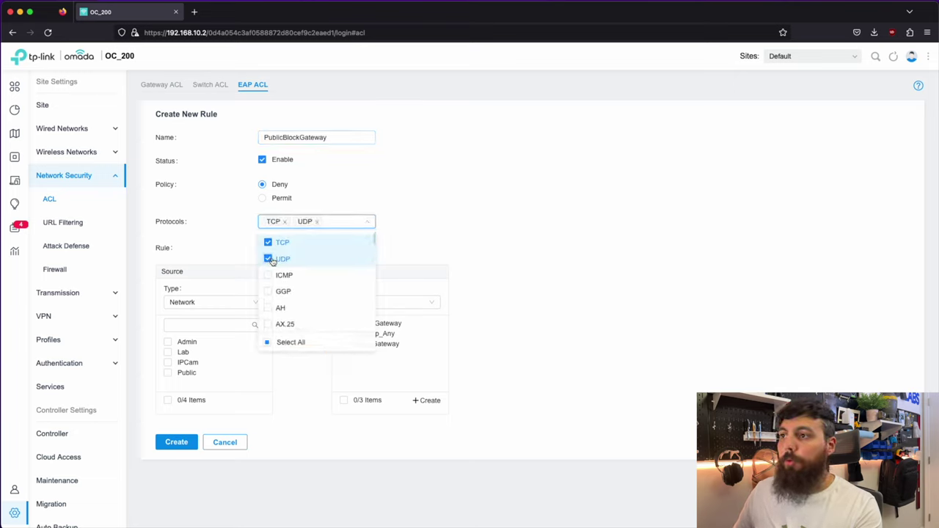
{"action": "left_click", "coordinate": [448, 226]}
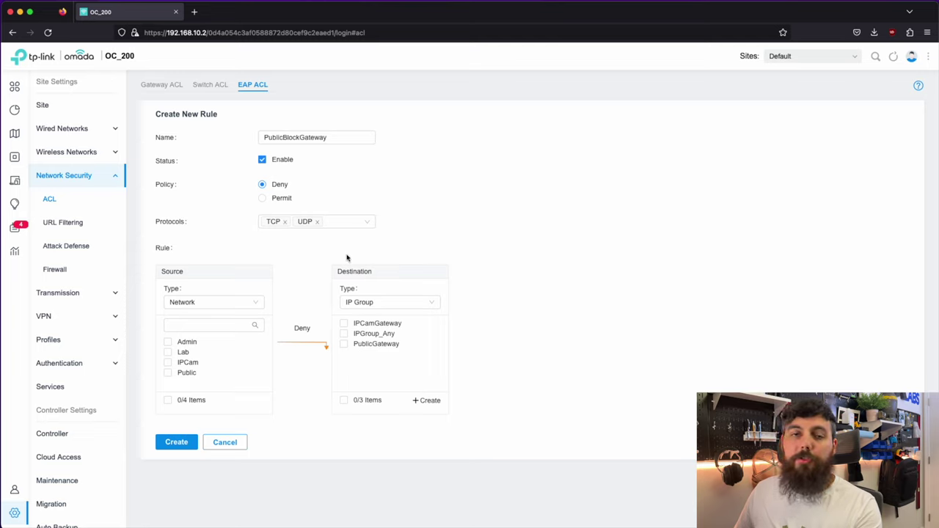
{"action": "left_click", "coordinate": [167, 374]}
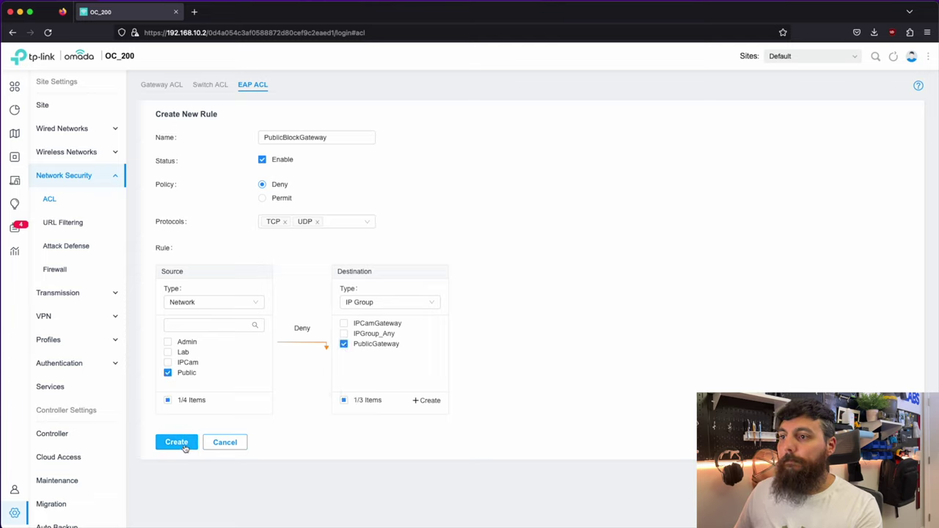
{"action": "left_click", "coordinate": [176, 442]}
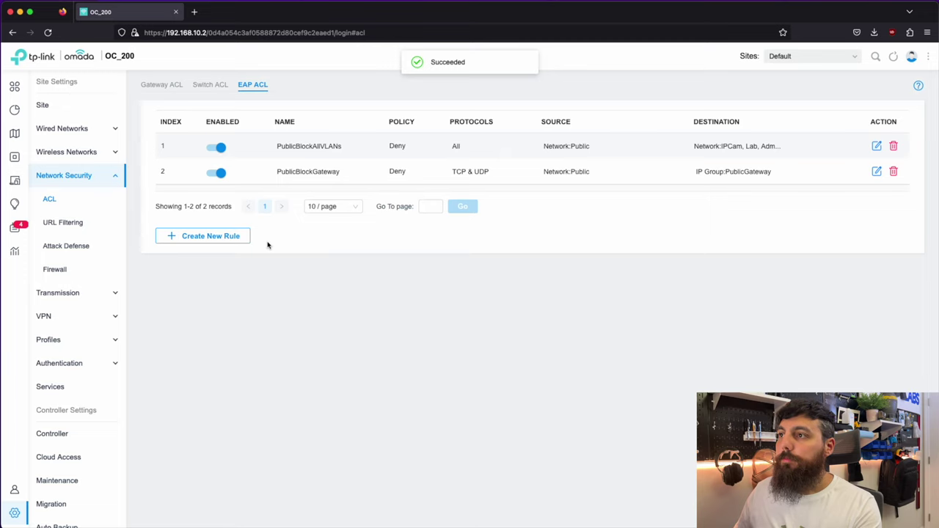
Step: Start the LabAllowAccessToVLANS EAP ACL rule set to Permit for all protocols
{"action": "left_click", "coordinate": [210, 236]}
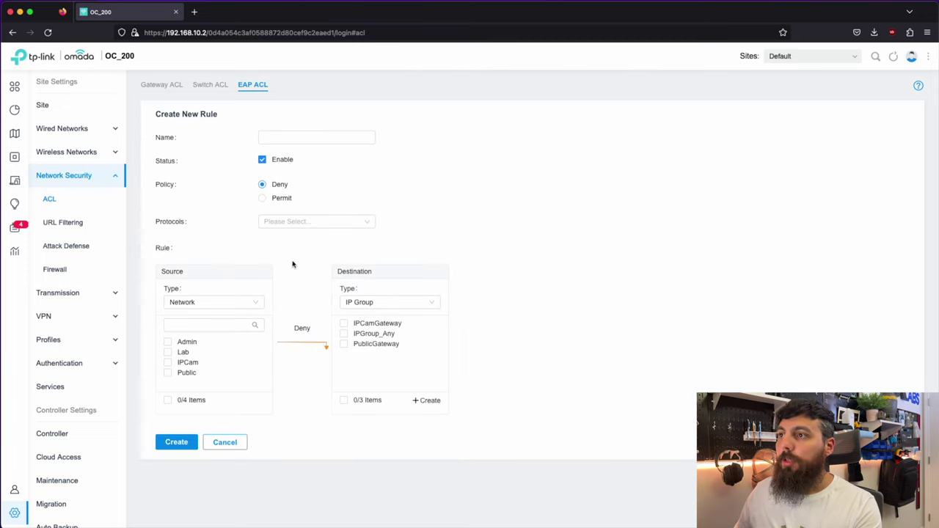
{"action": "left_click", "coordinate": [316, 138]}
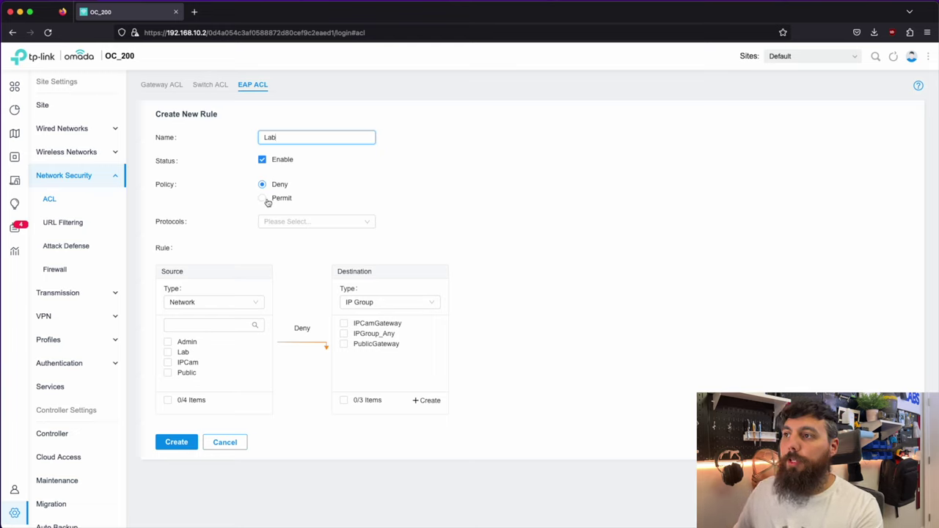
{"action": "type", "text": "LabAllowAccessToVLANS"}
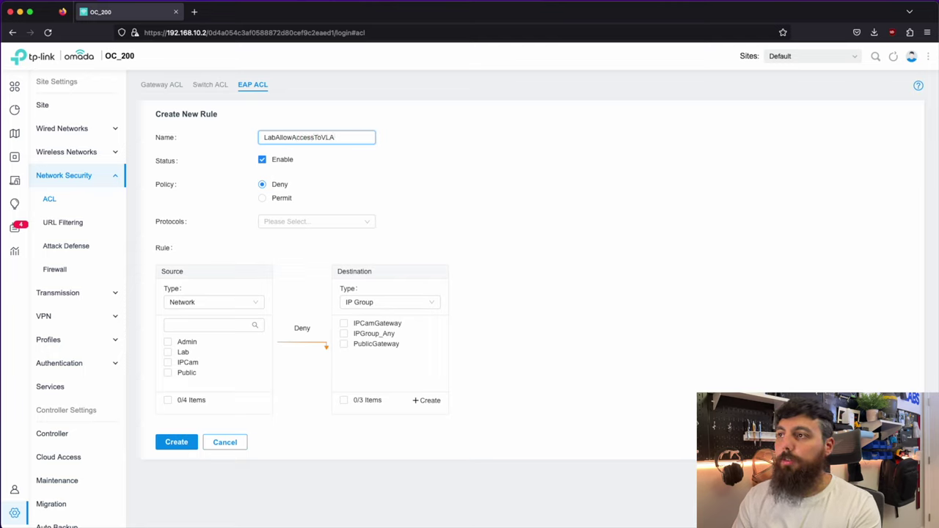
{"action": "left_click", "coordinate": [264, 199]}
{"action": "left_click", "coordinate": [354, 223]}
{"action": "left_click", "coordinate": [423, 245]}
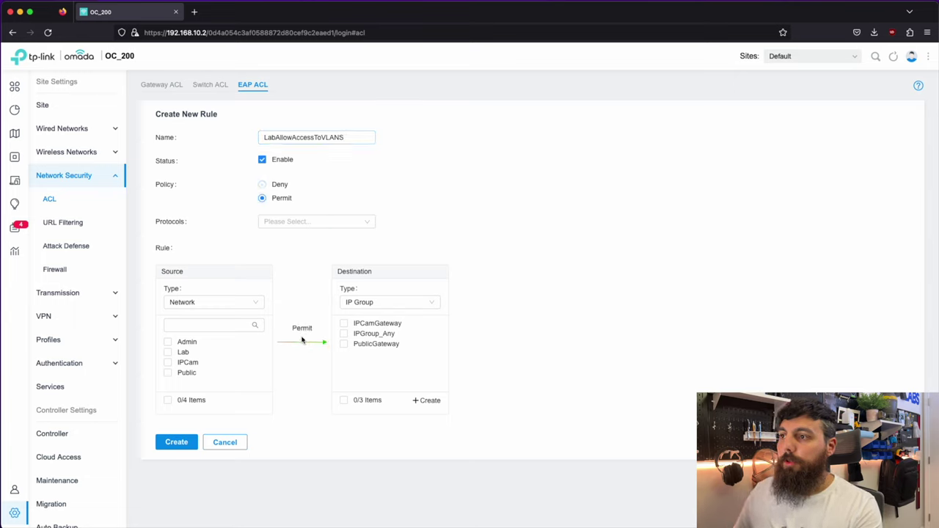
{"action": "left_click", "coordinate": [347, 231]}
{"action": "left_click", "coordinate": [279, 342]}
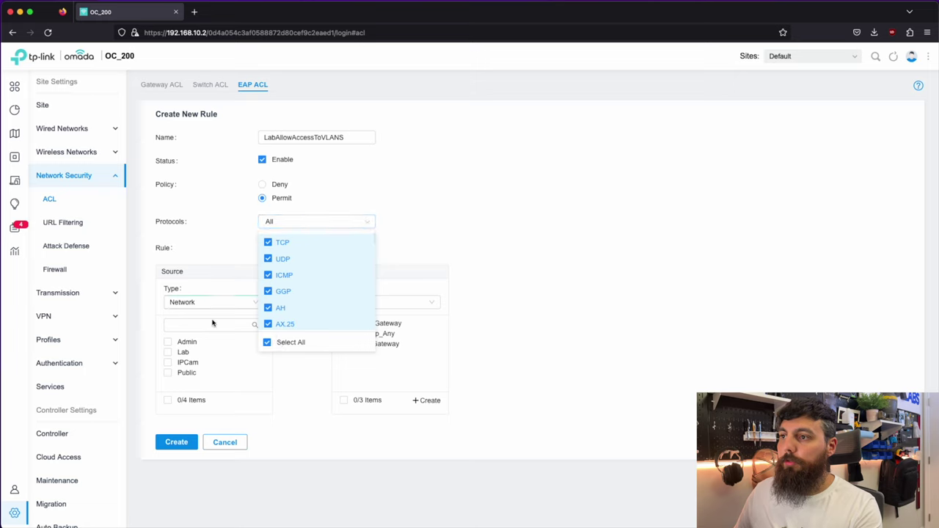
Step: Set source to Lab and destination networks Public, IPCam and Lab, then create the rule
{"action": "left_click", "coordinate": [167, 353]}
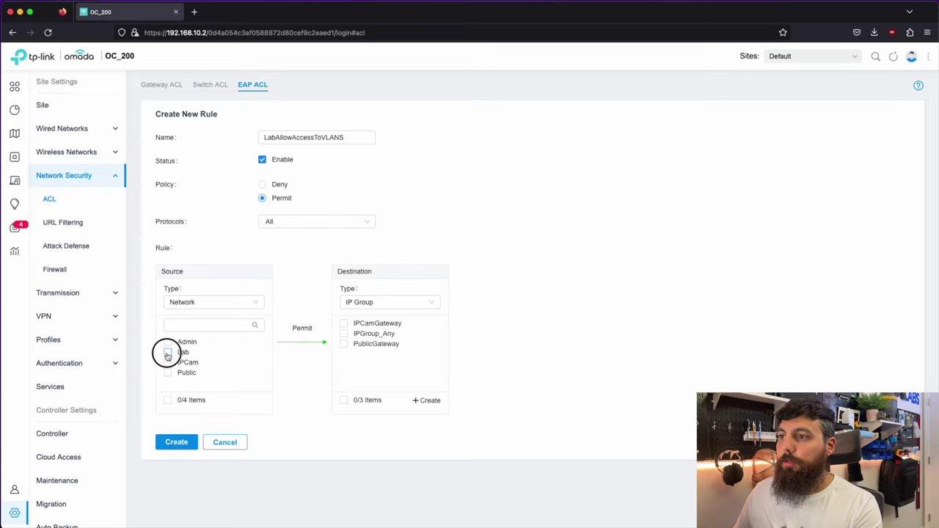
{"action": "left_click", "coordinate": [429, 305]}
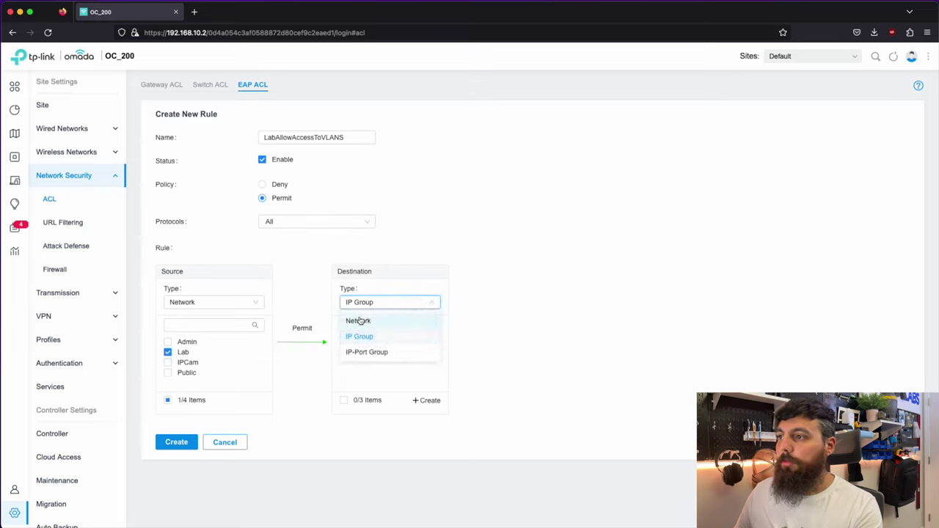
{"action": "left_click", "coordinate": [357, 318]}
{"action": "left_click", "coordinate": [343, 372]}
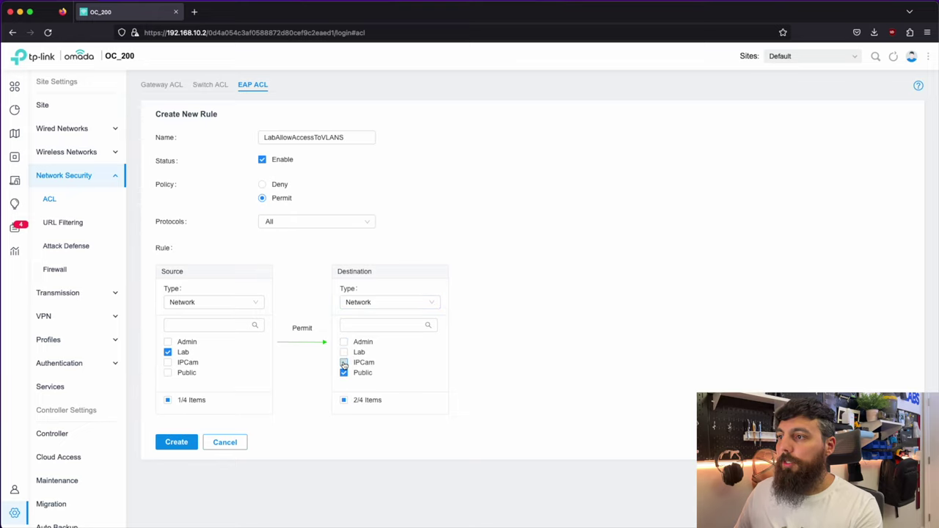
{"action": "left_click", "coordinate": [344, 352]}
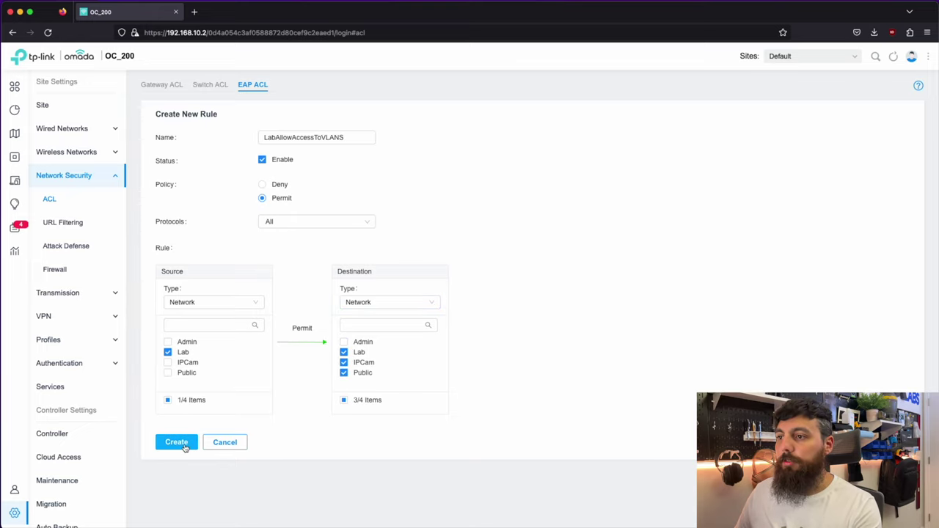
{"action": "left_click", "coordinate": [177, 442]}
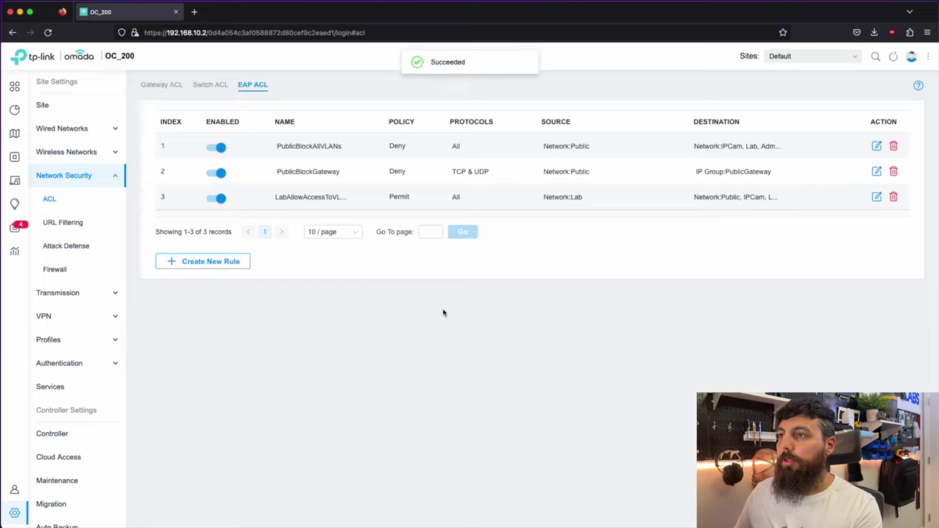
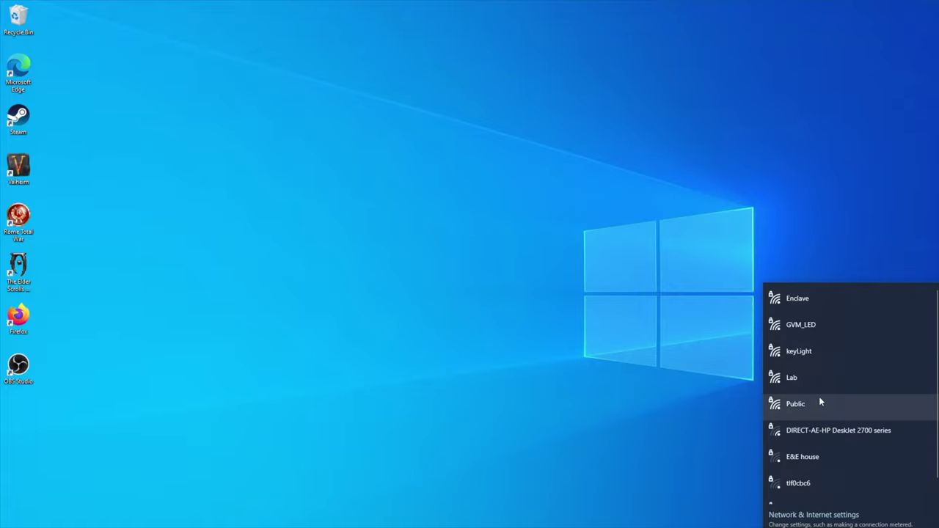
Step: Join the secured Public Wi-Fi with its security key as a discoverable PC, then open Start
{"action": "left_click", "coordinate": [819, 404]}
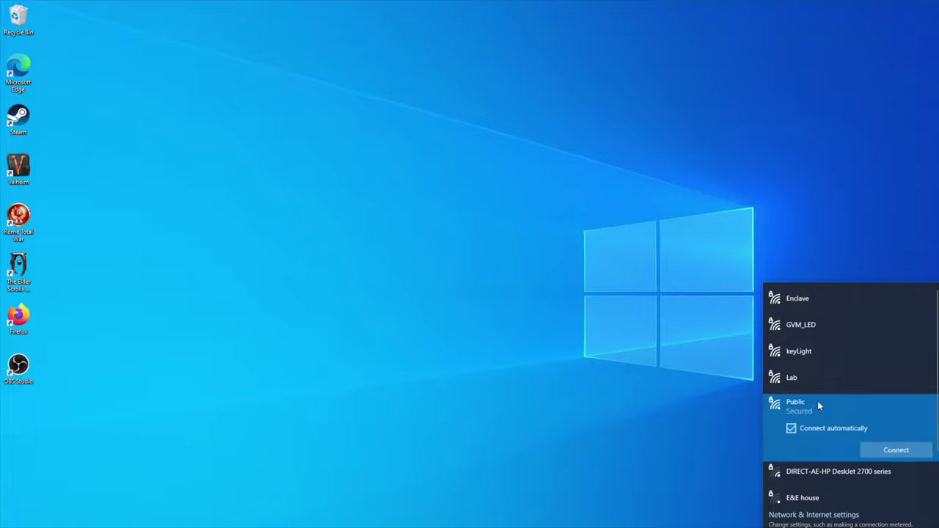
{"action": "left_click", "coordinate": [887, 450]}
{"action": "type", "text": "********"}
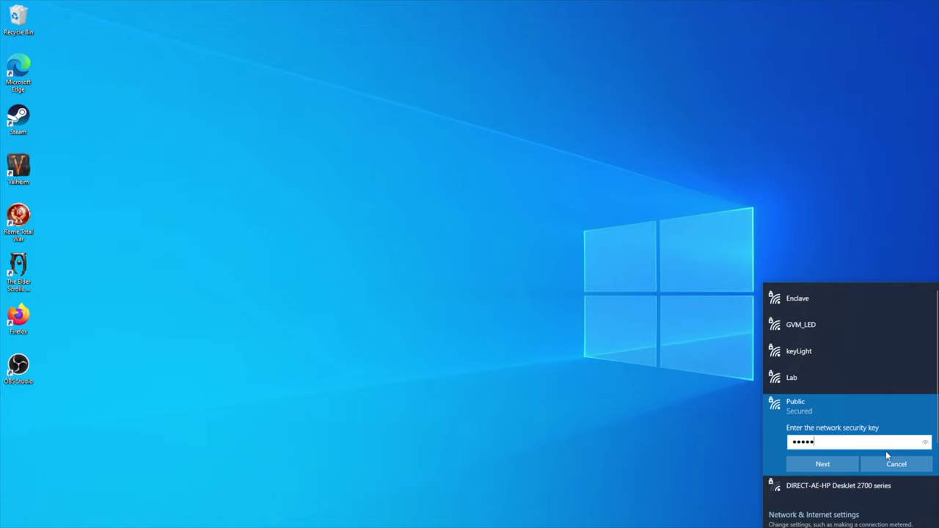
{"action": "key", "text": "Return"}
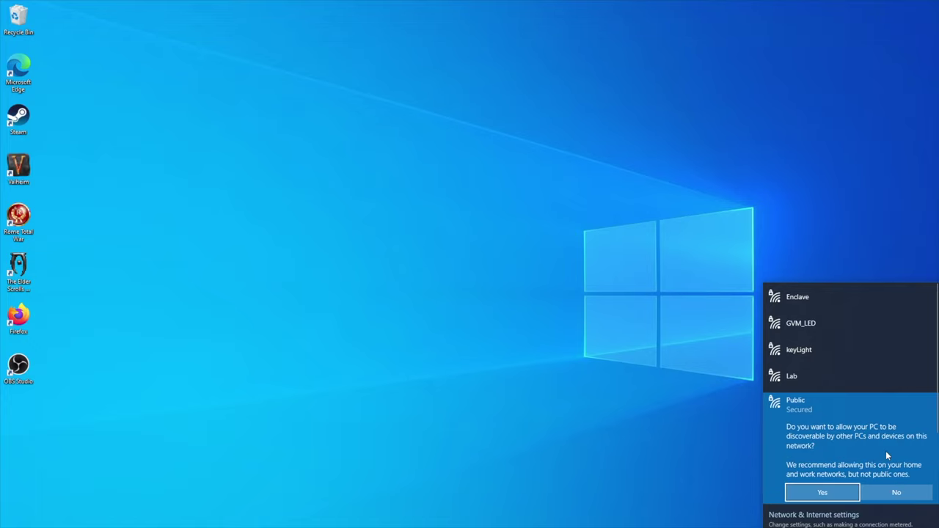
{"action": "left_click", "coordinate": [831, 496]}
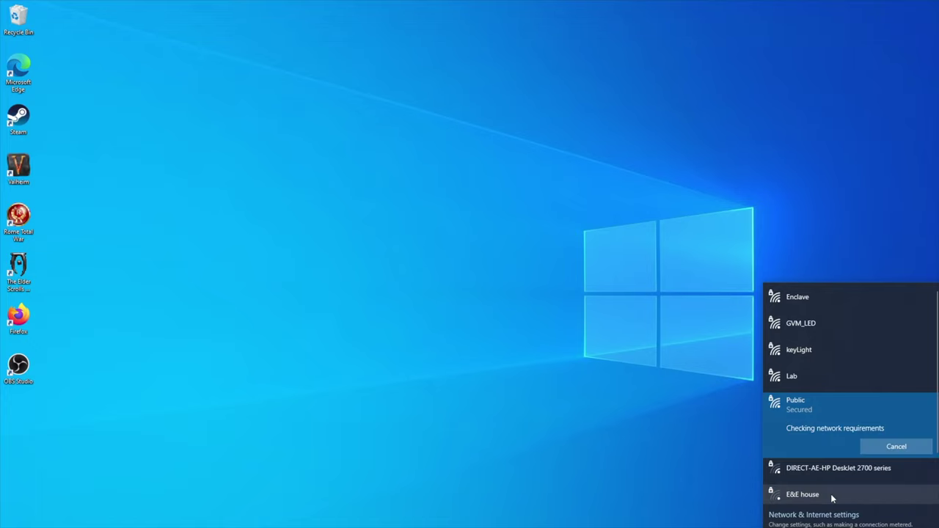
{"action": "left_click", "coordinate": [541, 306]}
{"action": "key", "text": "super"}
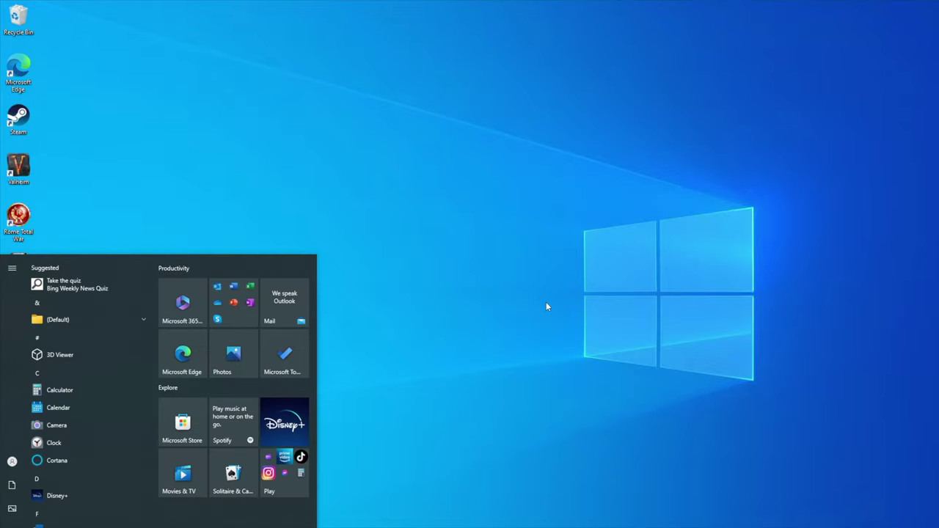
Step: Launch PowerShell and ping the Public gateway 192.168.40.1, getting 4 of 4 replies
{"action": "type", "text": "power"}
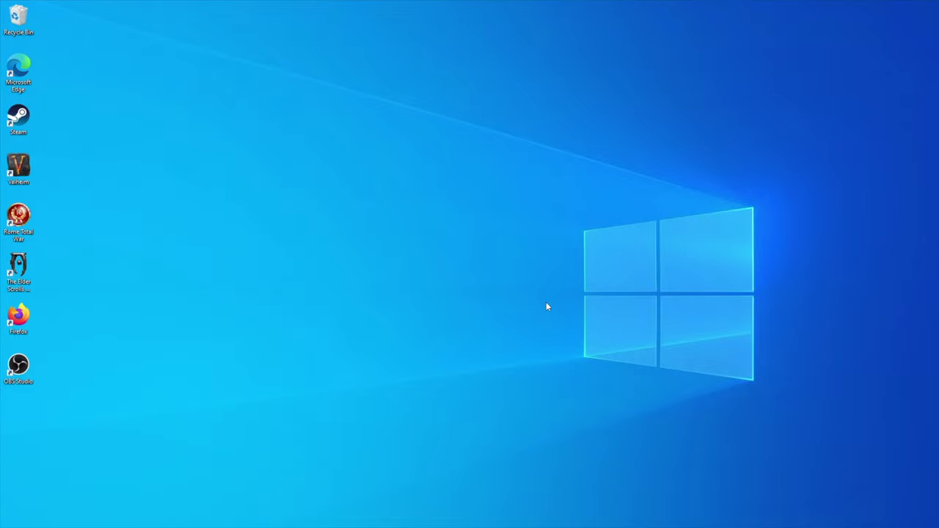
{"action": "key", "text": "Return"}
{"action": "type", "text": "ping 14"}
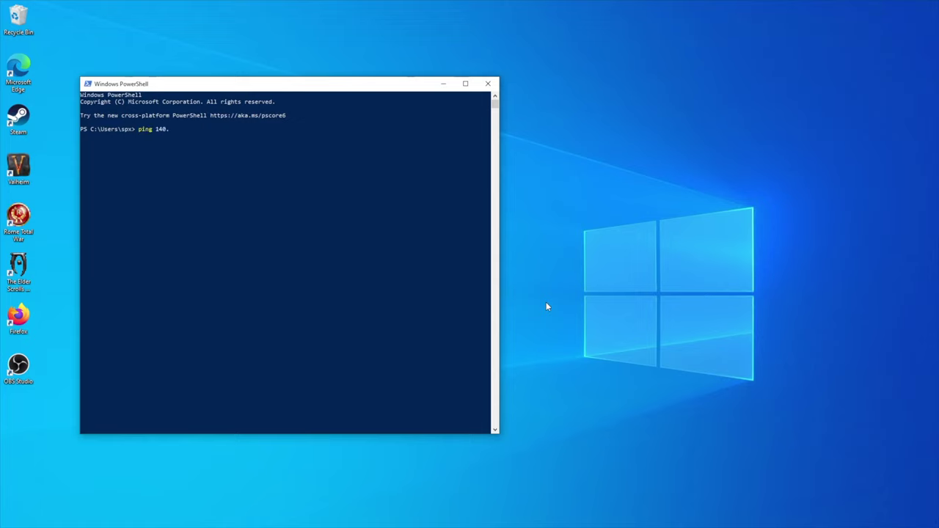
{"action": "key", "text": "BackSpace"}
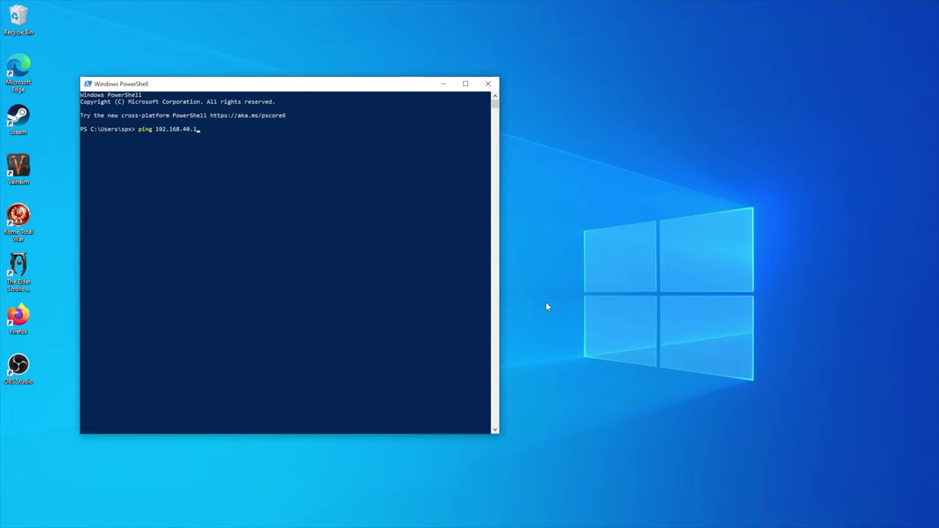
{"action": "type", "text": "92.168.40.1"}
{"action": "key", "text": "Return"}
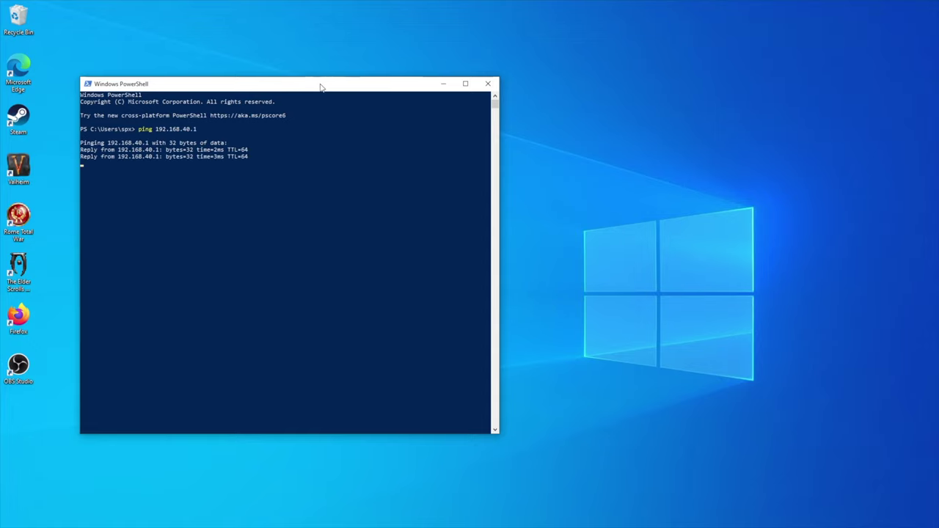
{"action": "left_click_drag", "start_coordinate": [320, 88], "coordinate": [470, 72]}
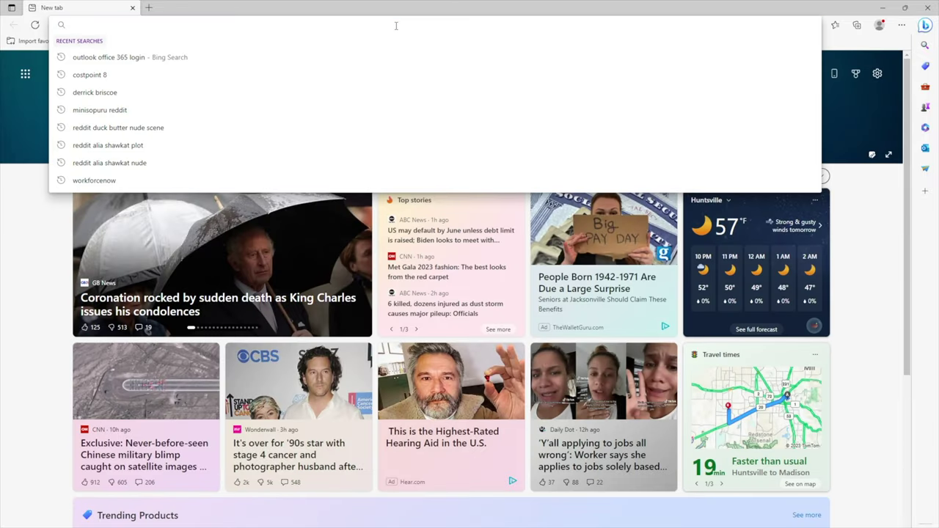
Step: Run the fast.com speed test in Edge, which reports 9.2 Mbps
{"action": "type", "text": "google"}
{"action": "key", "text": "Return"}
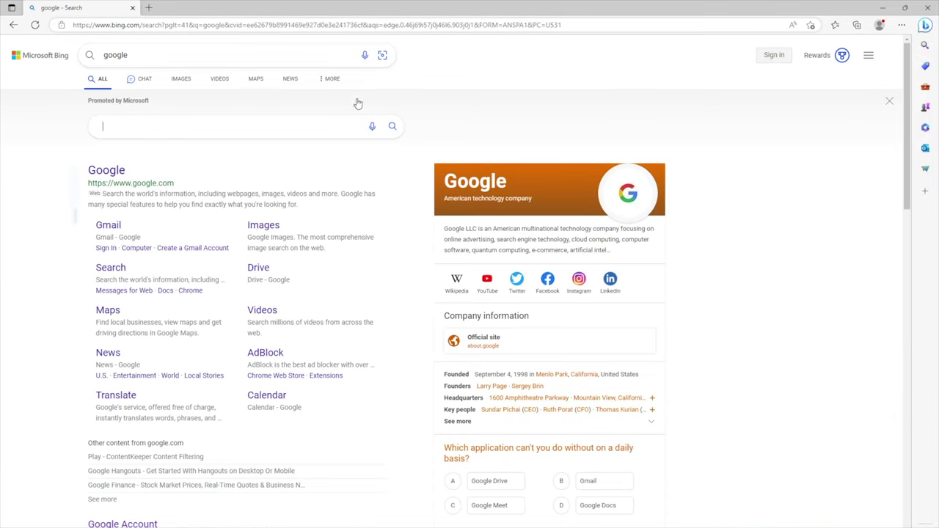
{"action": "left_click", "coordinate": [382, 27]}
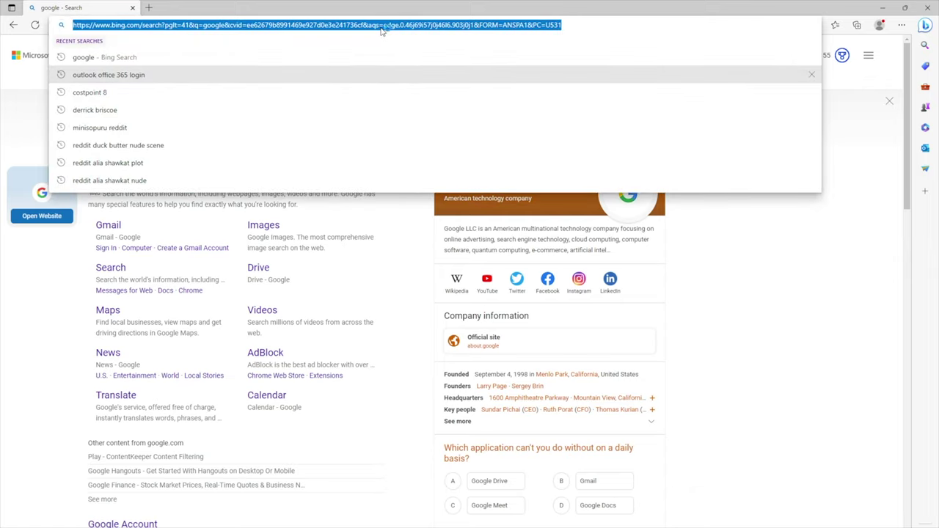
{"action": "type", "text": "fast"}
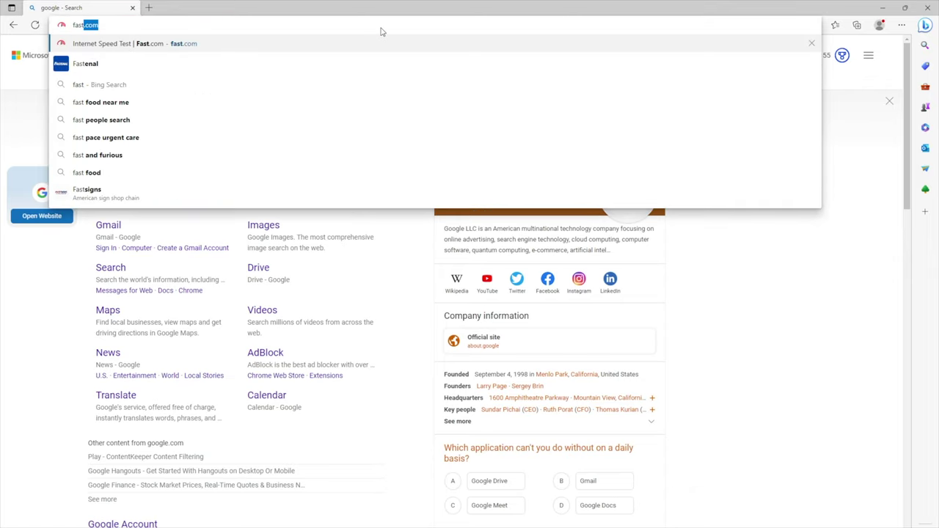
{"action": "key", "text": "Return"}
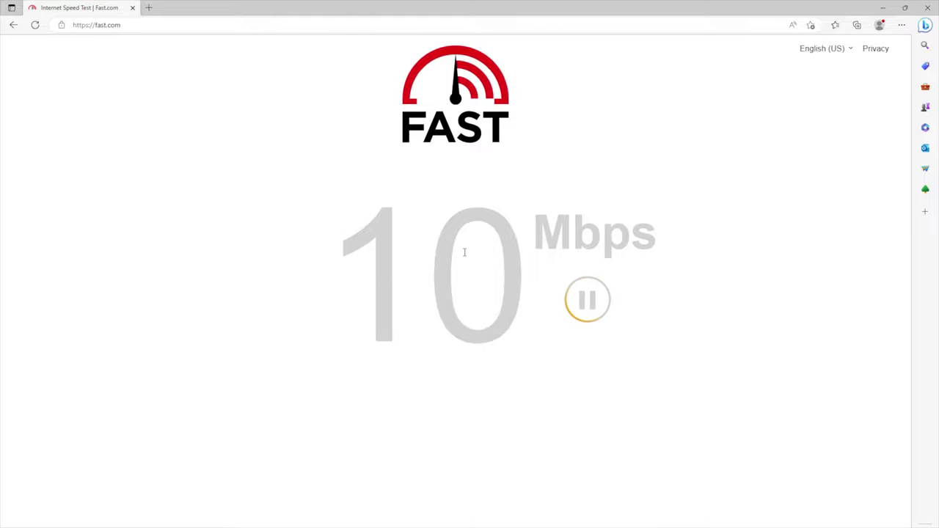
Step: Load 192.168.40.1 in the Edge address bar
{"action": "left_click", "coordinate": [459, 27]}
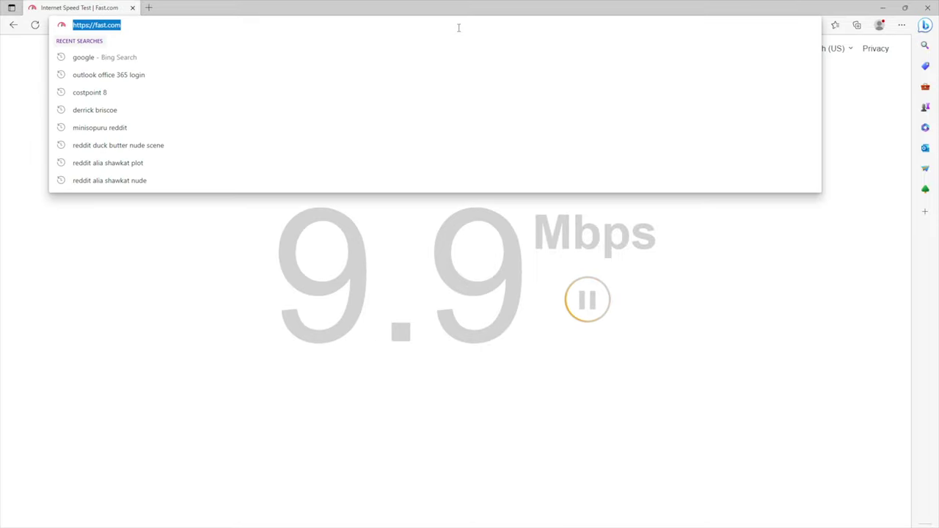
{"action": "type", "text": "192.18"}
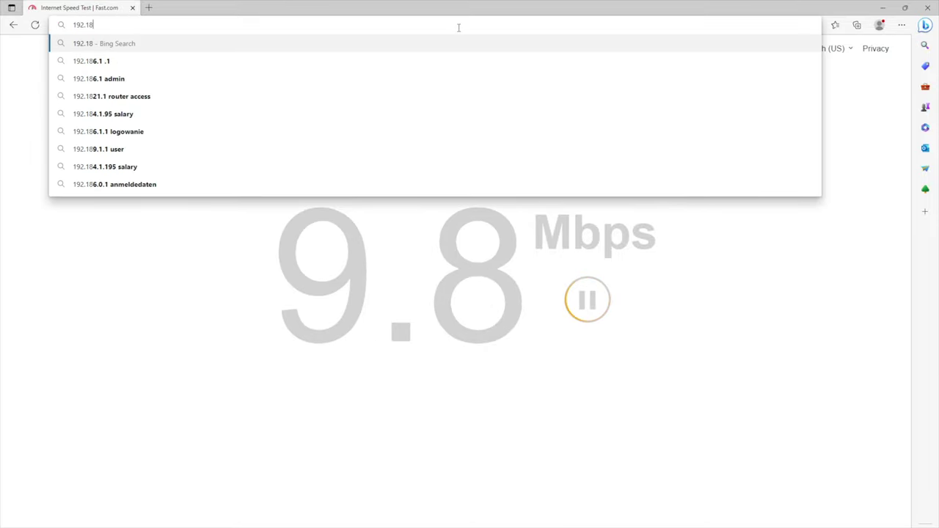
{"action": "type", "text": "8.1"}
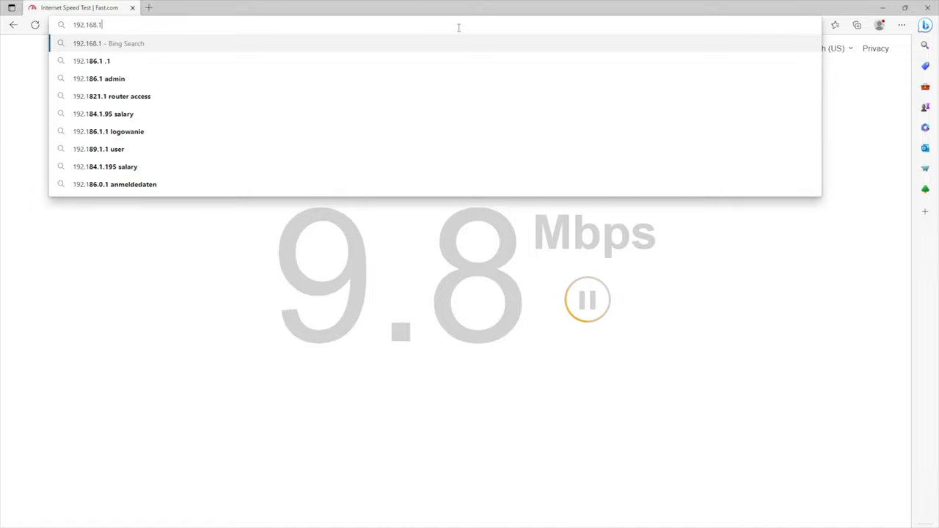
{"action": "key", "text": "BackSpace"}
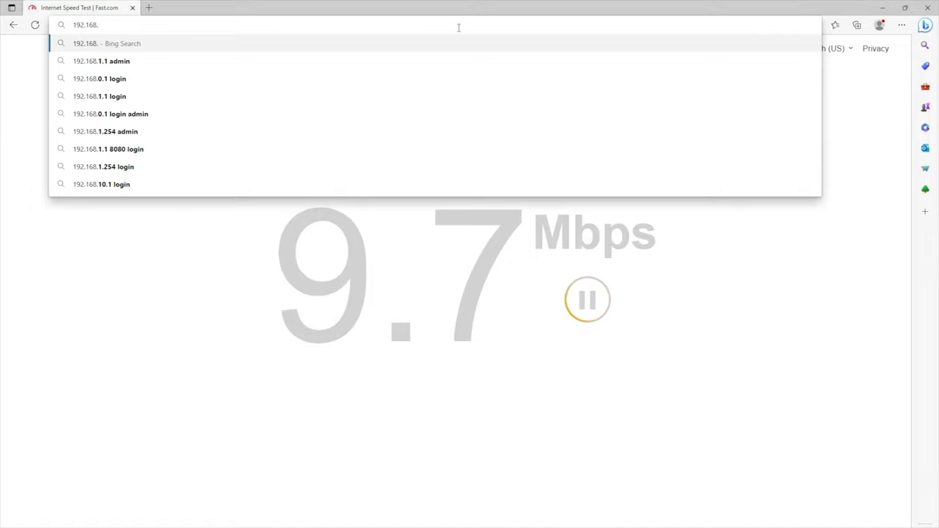
{"action": "type", "text": "40.1"}
{"action": "key", "text": "Return"}
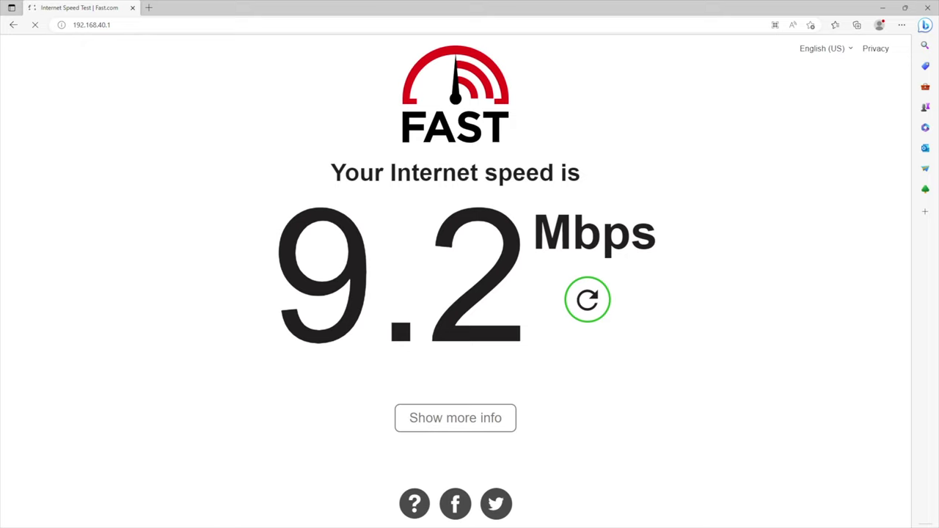
{"action": "key", "text": "alt+Tab"}
Step: Ping 192.168.10.1 and 192.168.10.2, stopping each unanswered ping
{"action": "type", "text": "pi"}
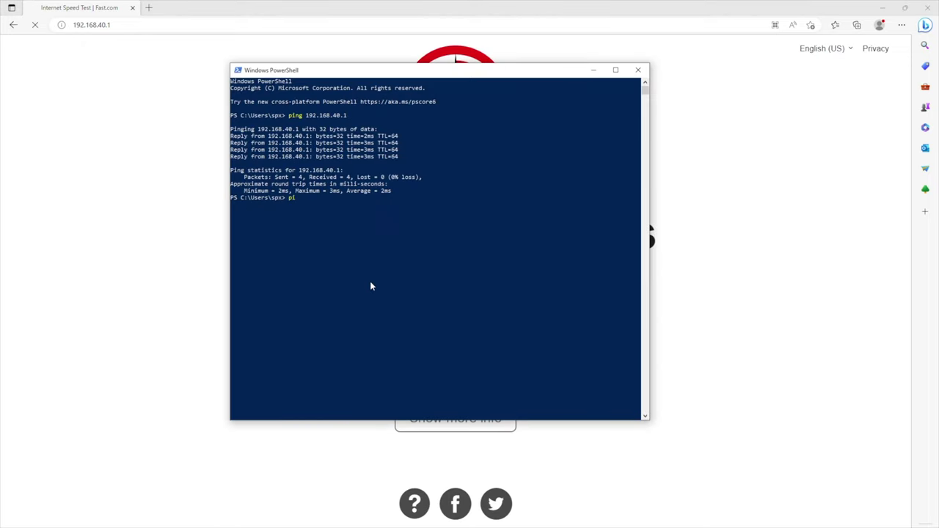
{"action": "type", "text": "ng 192.168.10.1"}
{"action": "key", "text": "Return"}
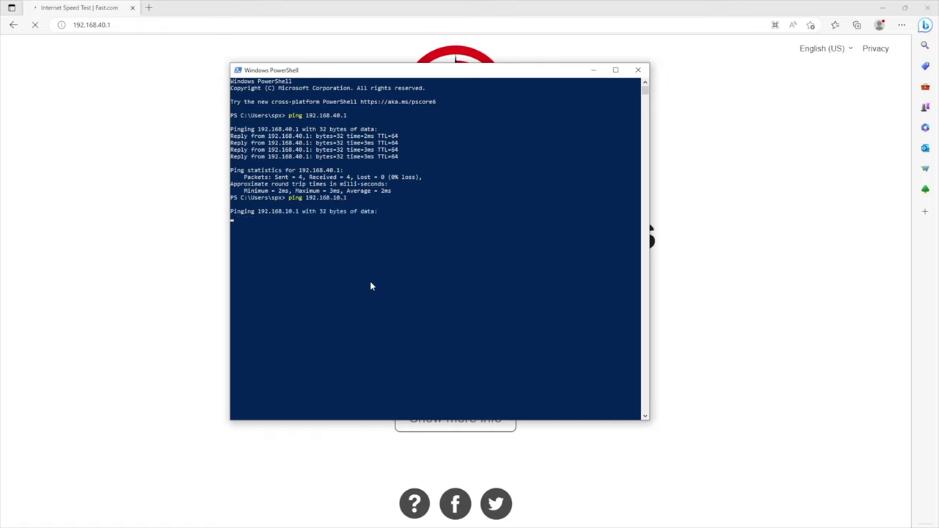
{"action": "key", "text": "ctrl+c"}
{"action": "key", "text": "Up"}
{"action": "type", "text": "2"}
{"action": "key", "text": "Return"}
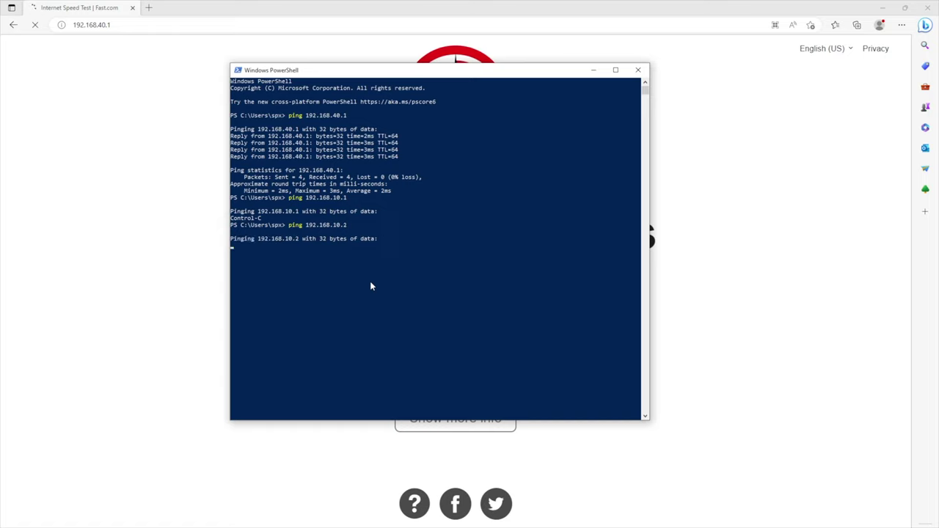
{"action": "key", "text": "ctrl+c"}
Step: Ping 192.168.20.1, stop the unanswered ping, and exit PowerShell
{"action": "key", "text": "Up"}
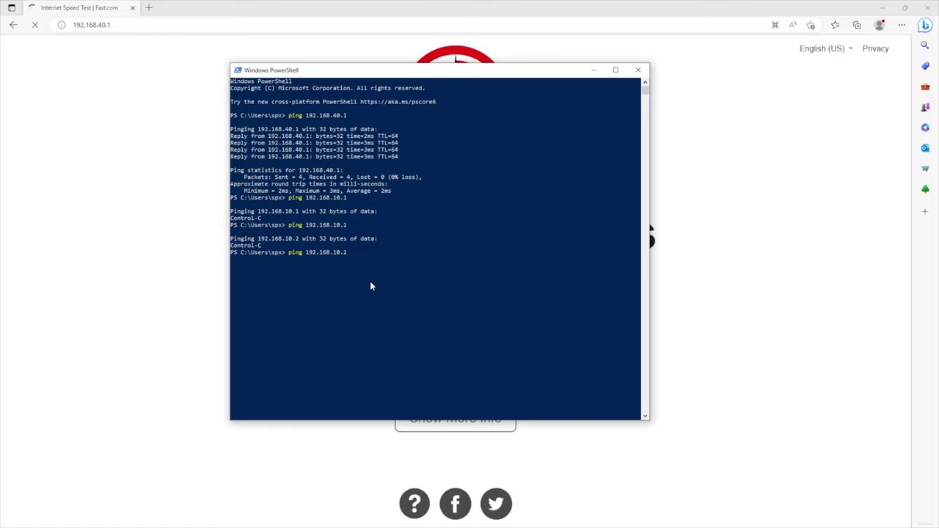
{"action": "key", "text": "BackSpace"}
{"action": "key", "text": "BackSpace"}
{"action": "key", "text": "BackSpace"}
{"action": "key", "text": "BackSpace"}
{"action": "type", "text": "20.1"}
{"action": "key", "text": "Return"}
{"action": "key", "text": "ctrl+c"}
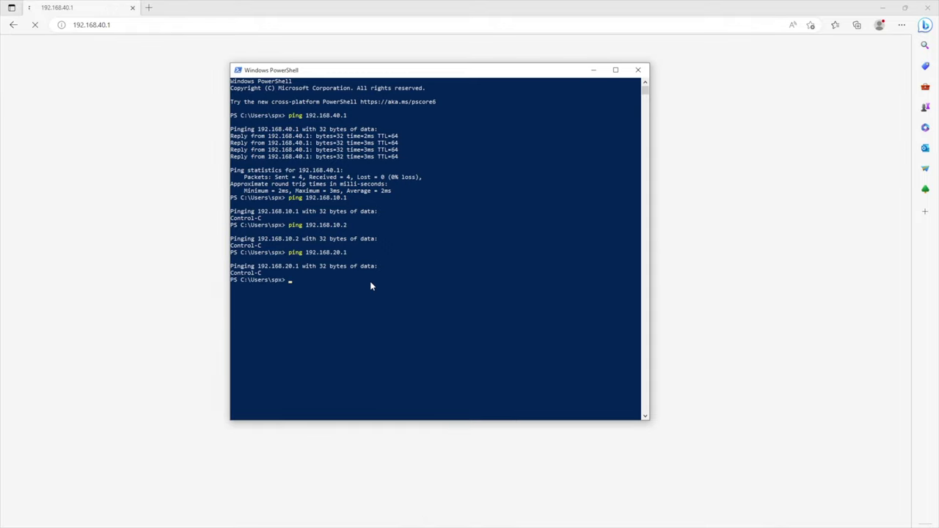
{"action": "type", "text": "exit"}
{"action": "key", "text": "Return"}
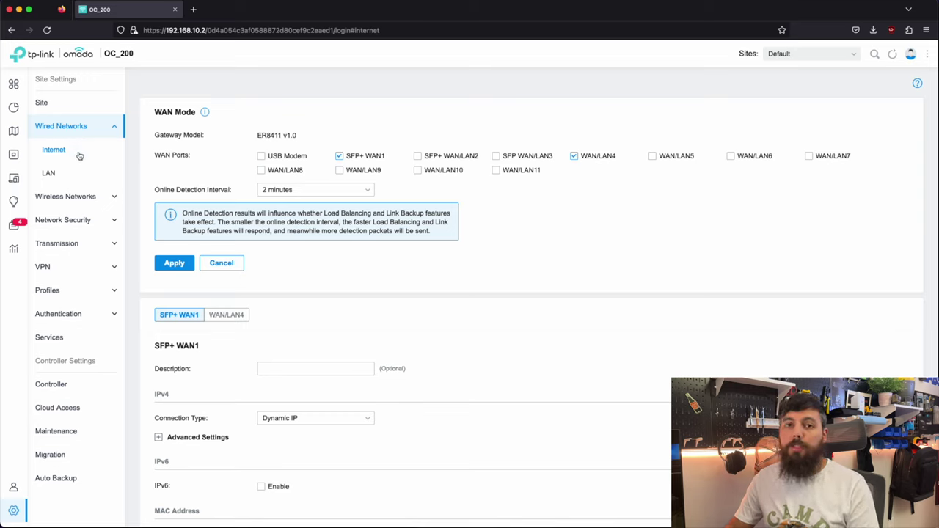
Step: Edit the Public LAN network and change its primary DNS server to 1.1.1.3
{"action": "left_click", "coordinate": [54, 174]}
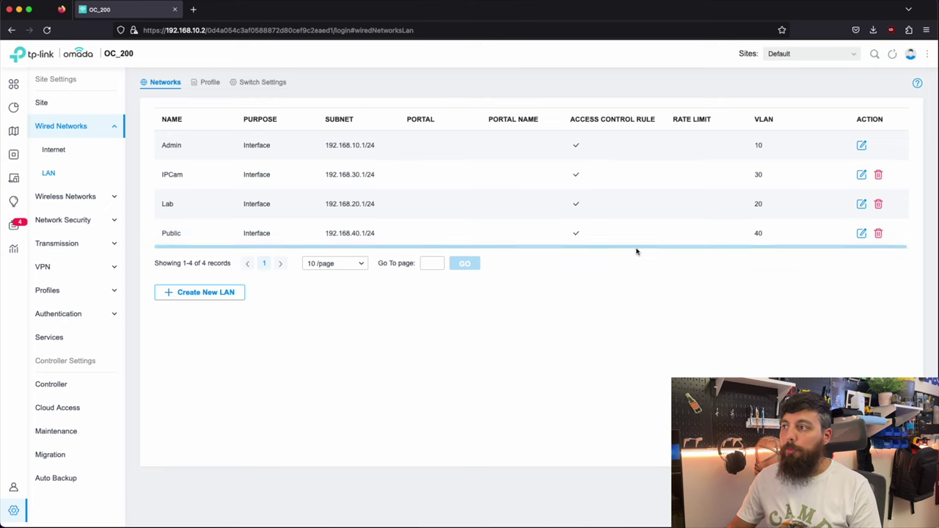
{"action": "left_click", "coordinate": [861, 233]}
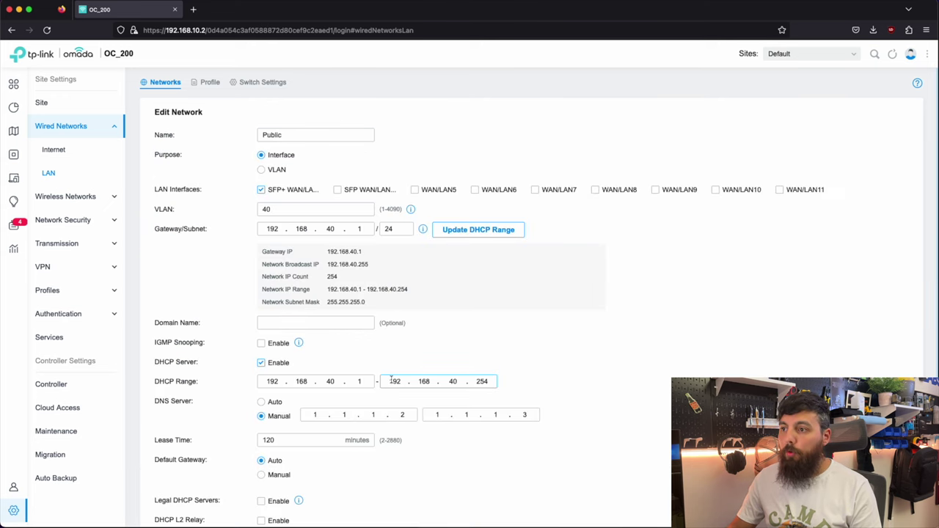
{"action": "scroll", "coordinate": [367, 374], "scroll_direction": "down", "scroll_amount": 3}
{"action": "left_click", "coordinate": [302, 311]}
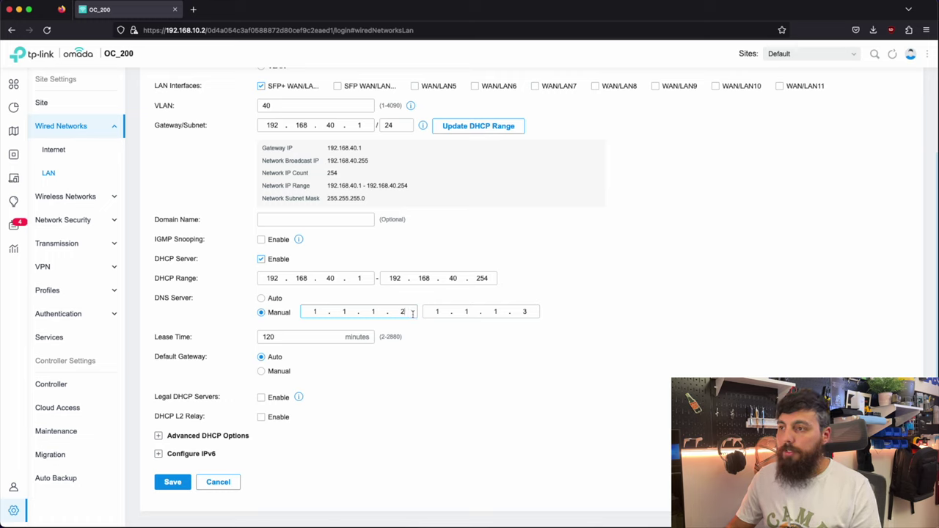
{"action": "key", "text": "BackSpace"}
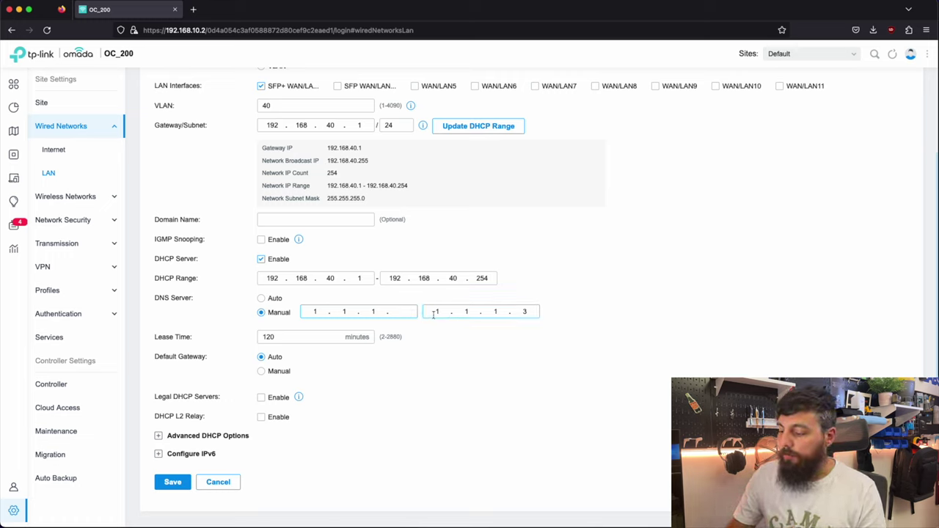
{"action": "type", "text": "3"}
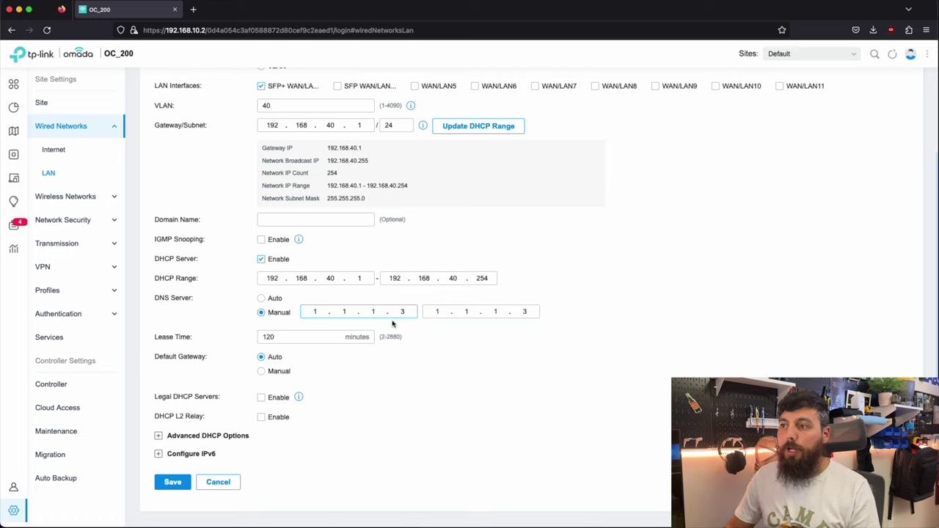
Step: Change the secondary DNS server to 1.0.0.3 and save the Public network
{"action": "left_click", "coordinate": [475, 311]}
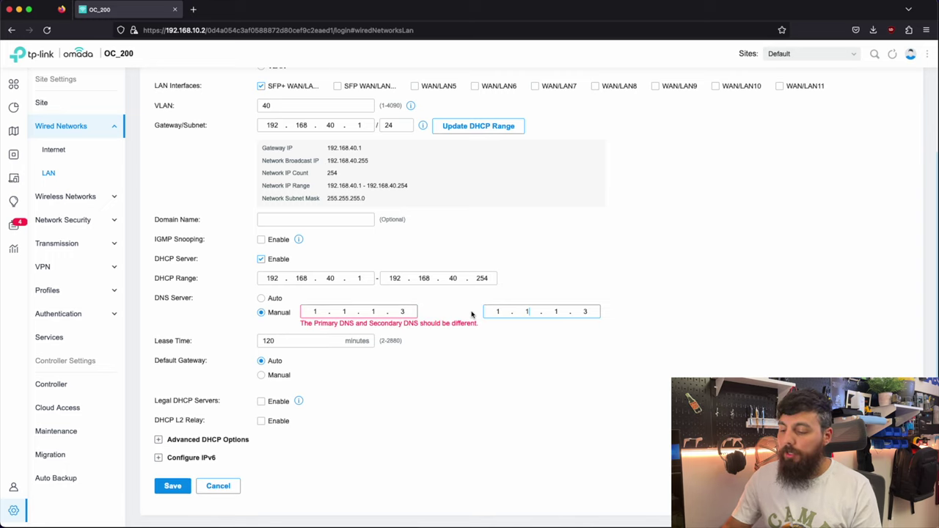
{"action": "key", "text": "BackSpace"}
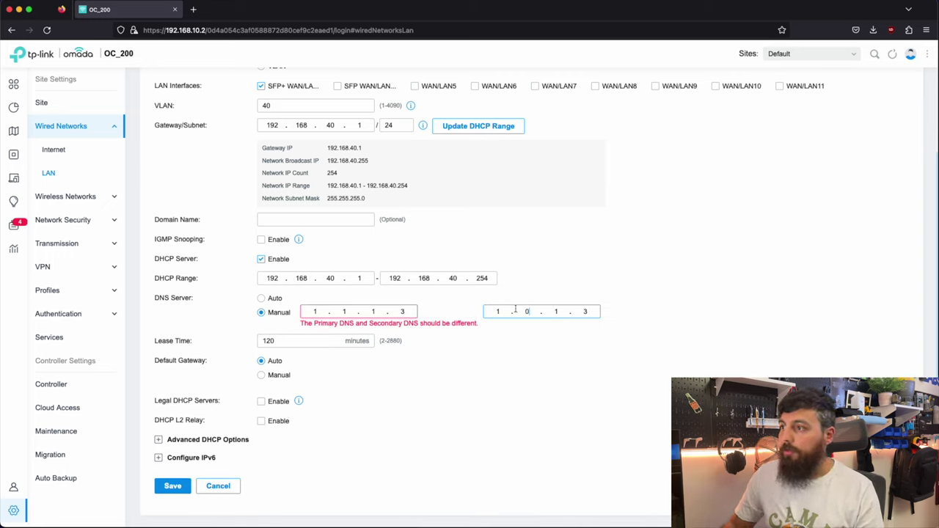
{"action": "type", "text": "0"}
{"action": "left_click", "coordinate": [564, 313]}
{"action": "key", "text": "BackSpace"}
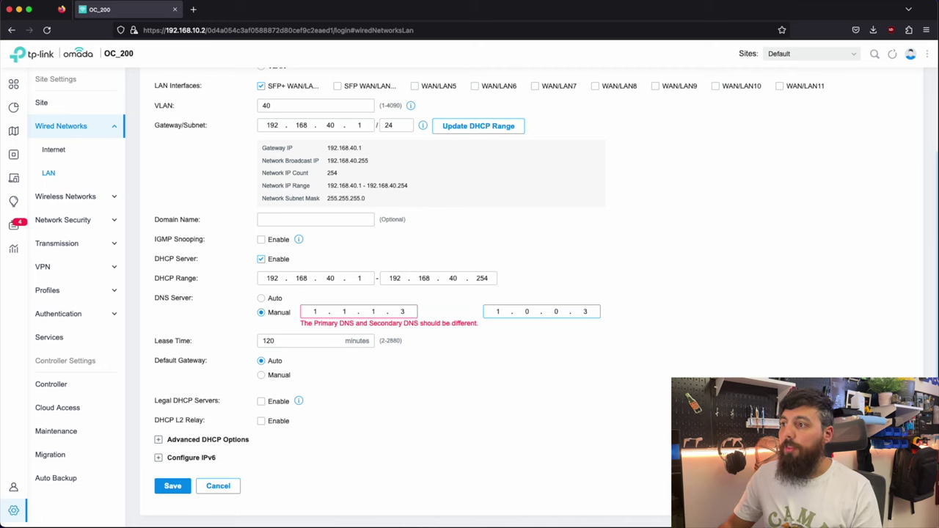
{"action": "type", "text": "0"}
{"action": "left_click", "coordinate": [559, 351]}
{"action": "left_click", "coordinate": [177, 488]}
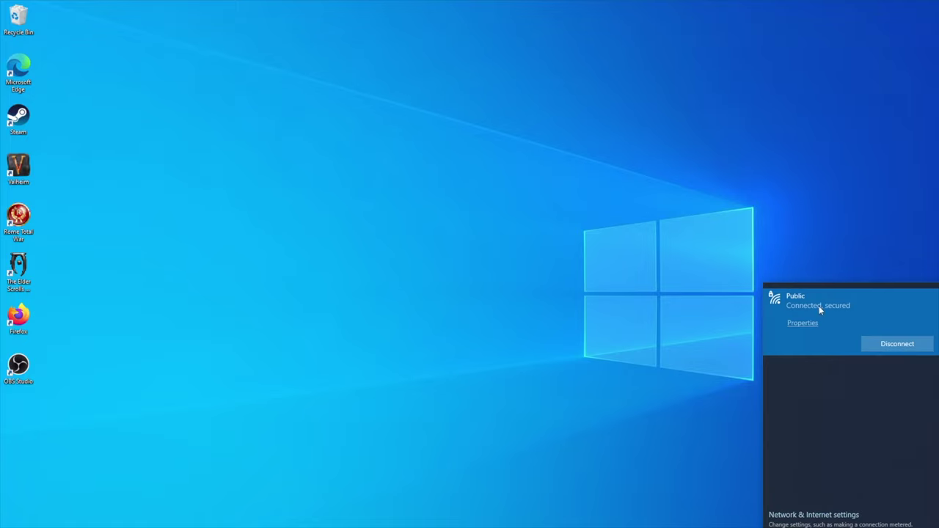
Step: Confirm the Public Wi-Fi properties list IPv4 DNS servers 1.1.1.3 and 1.0.0.3, then close Settings
{"action": "left_click", "coordinate": [800, 323]}
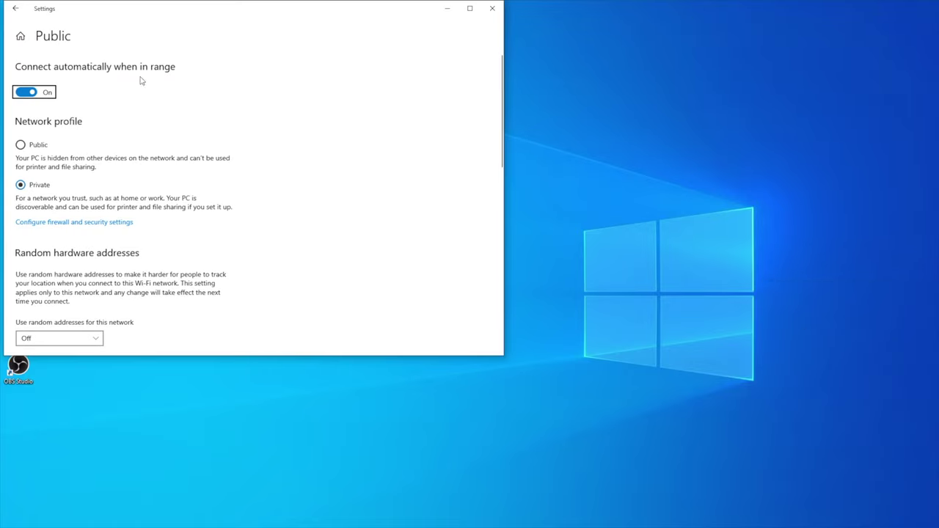
{"action": "scroll", "coordinate": [166, 165], "scroll_direction": "down", "scroll_amount": 5}
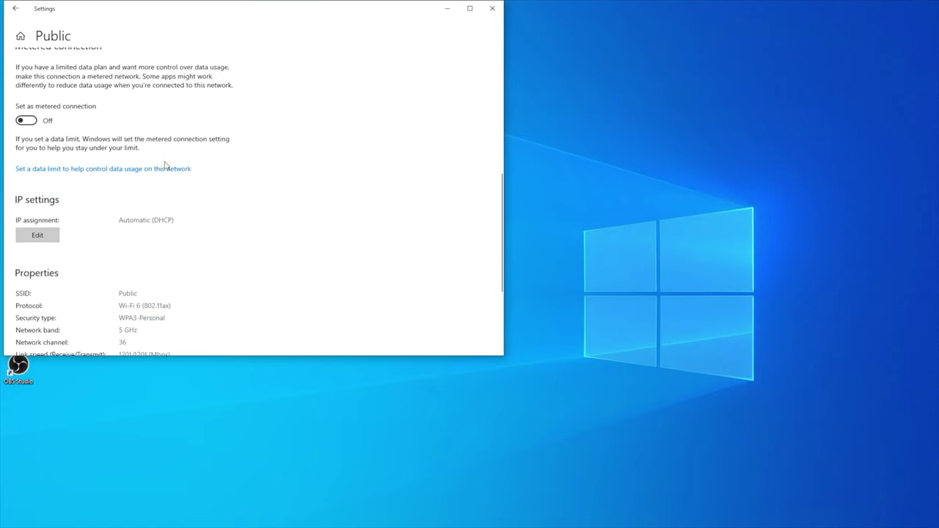
{"action": "scroll", "coordinate": [166, 166], "scroll_direction": "down", "scroll_amount": 4}
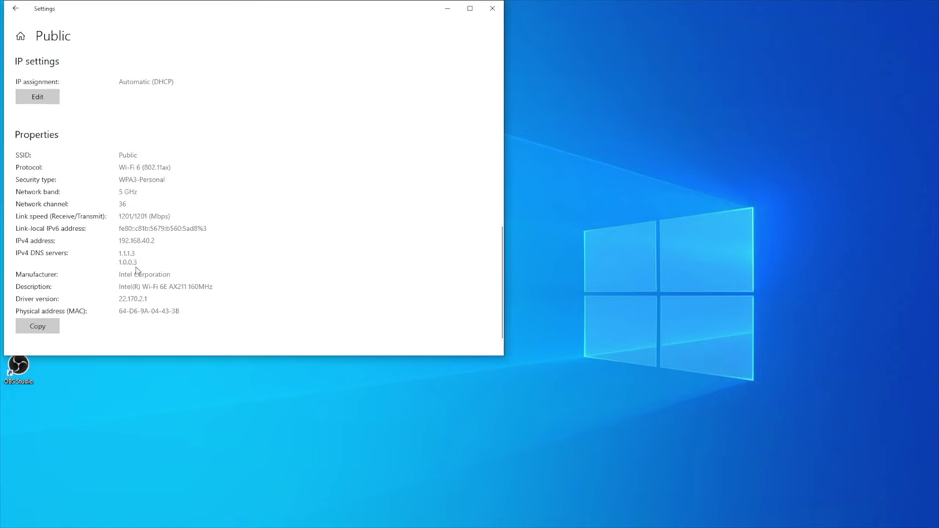
{"action": "left_click_drag", "start_coordinate": [139, 264], "coordinate": [119, 257]}
{"action": "left_click", "coordinate": [119, 256]}
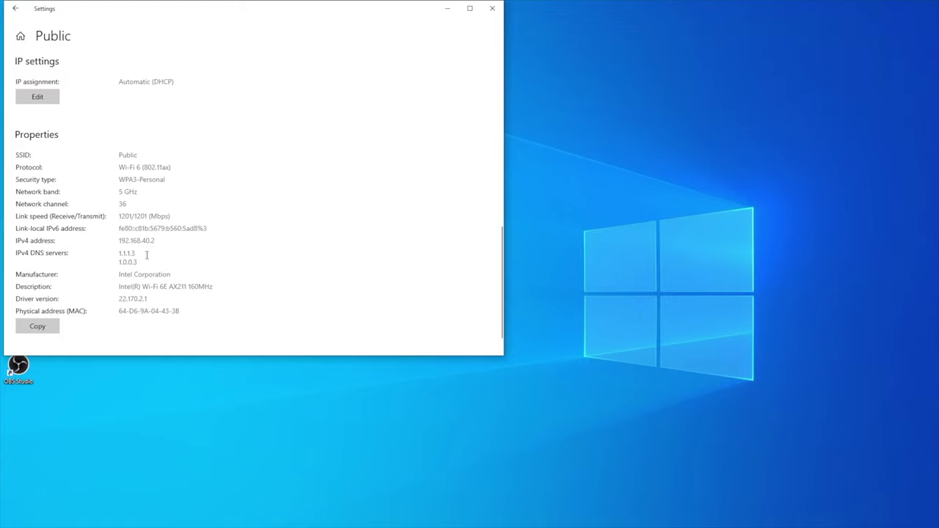
{"action": "left_click", "coordinate": [492, 8]}
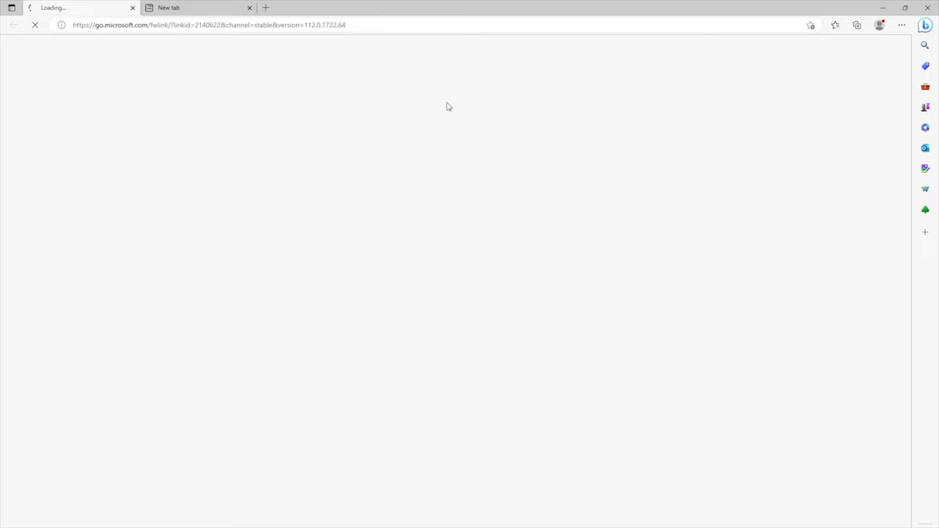
Step: Close the Edge update tab and load pornhub.com to test adult-site blocking
{"action": "left_click", "coordinate": [132, 7]}
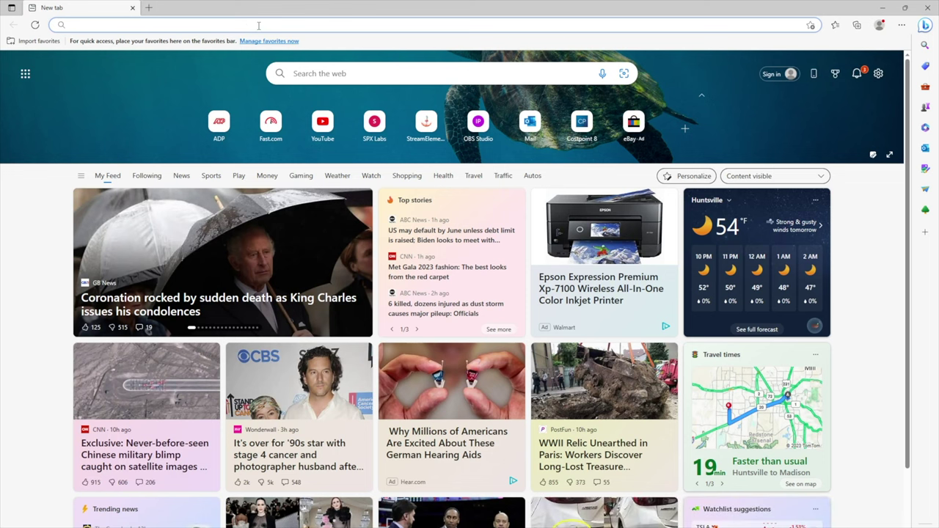
{"action": "left_click", "coordinate": [259, 26]}
{"action": "type", "text": "porn"}
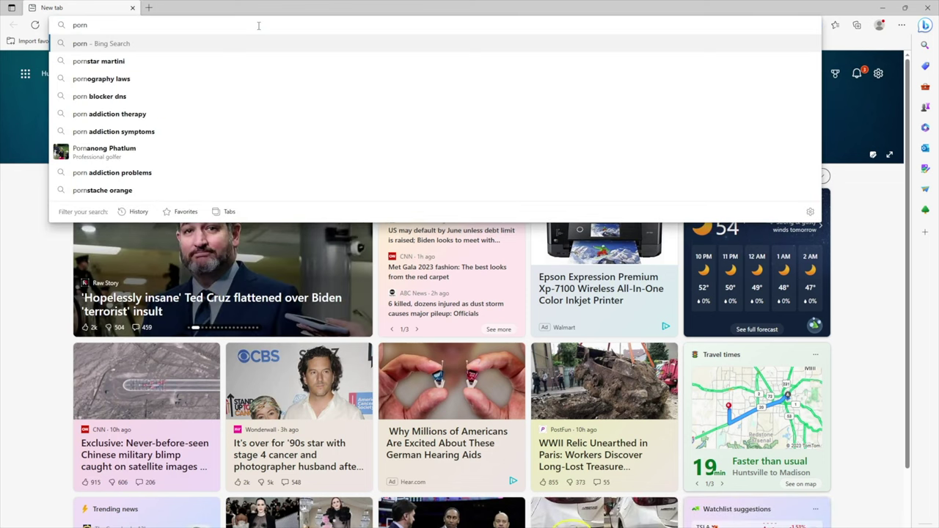
{"action": "type", "text": "hub.com"}
{"action": "key", "text": "Return"}
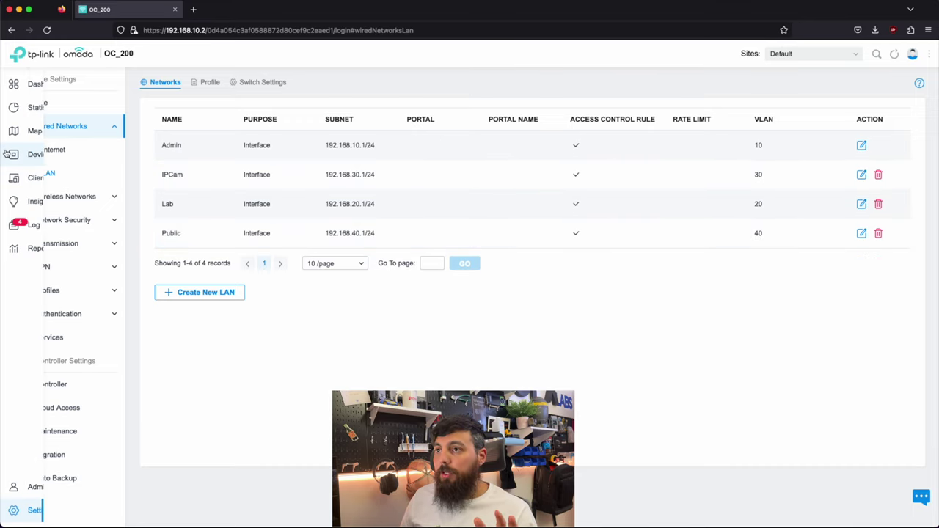
Step: Open the TL-SG3210XHP-M2 switch from Devices and show its Ports tab
{"action": "left_click", "coordinate": [18, 156]}
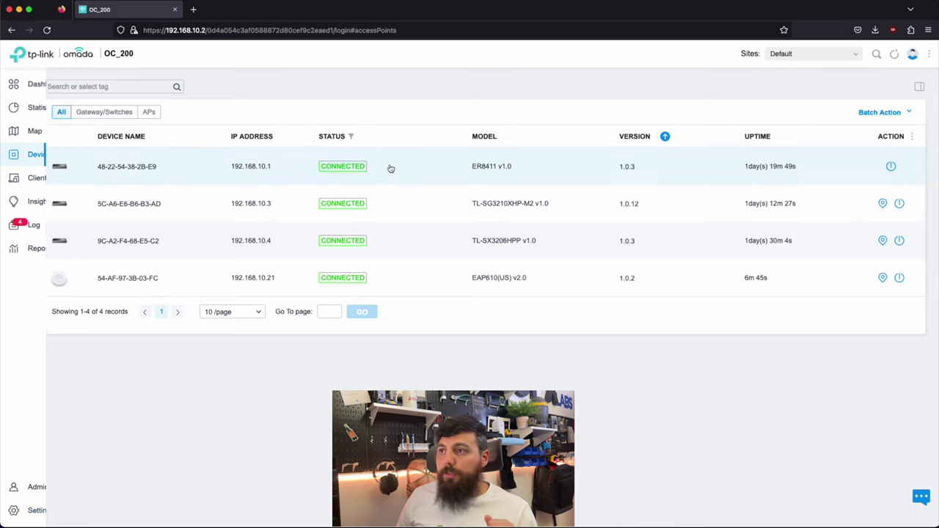
{"action": "left_click", "coordinate": [188, 207]}
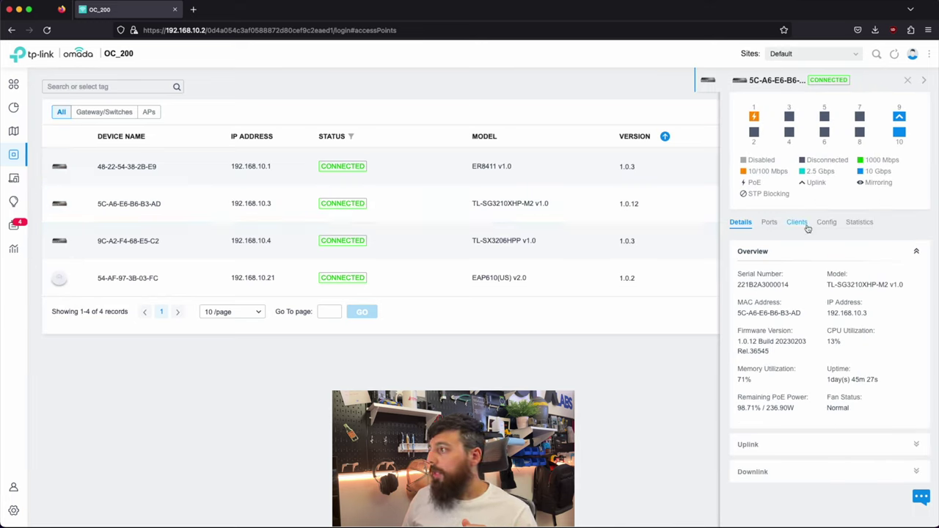
{"action": "left_click", "coordinate": [767, 222]}
{"action": "scroll", "coordinate": [818, 246], "scroll_direction": "down", "scroll_amount": 3}
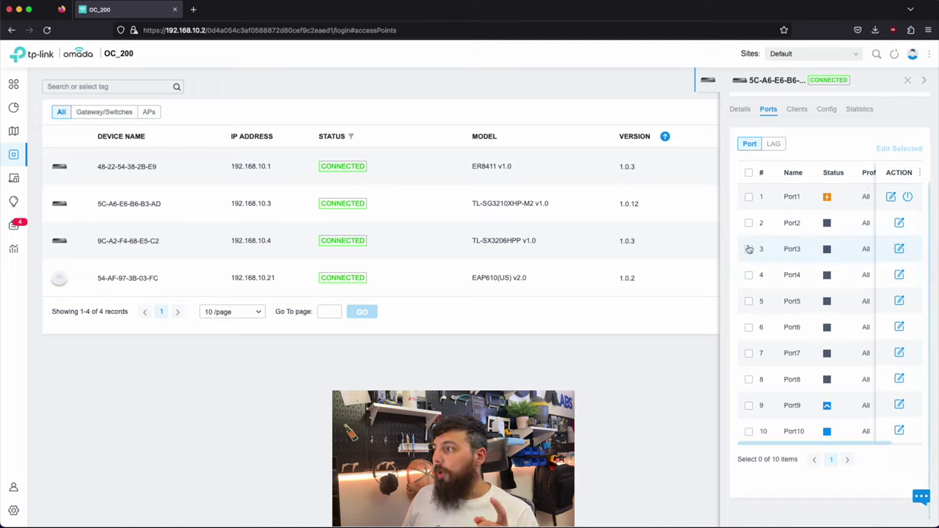
Step: Select ports 2 through 8 on the TL-SG3210XHP-M2 switch
{"action": "left_click", "coordinate": [748, 223]}
{"action": "left_click", "coordinate": [748, 249]}
{"action": "left_click", "coordinate": [748, 276]}
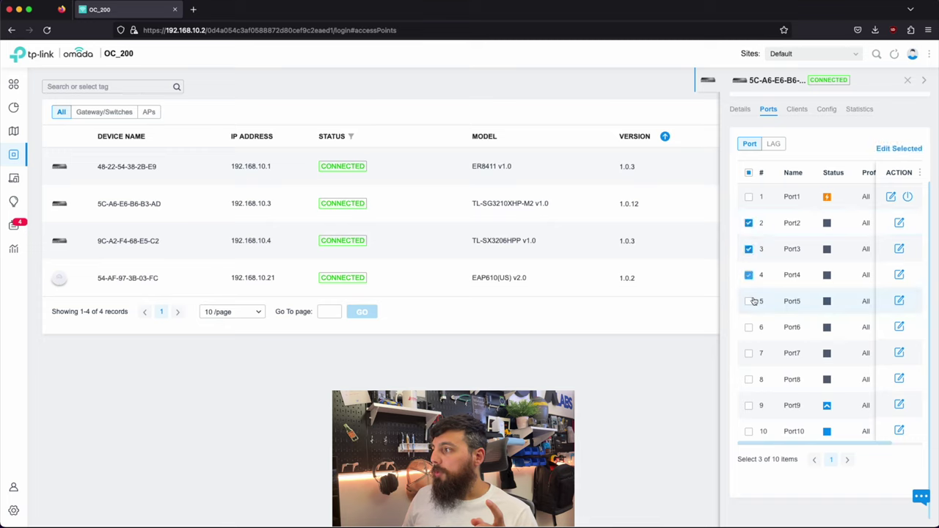
{"action": "left_click", "coordinate": [748, 301]}
{"action": "left_click", "coordinate": [748, 328]}
{"action": "left_click", "coordinate": [748, 353]}
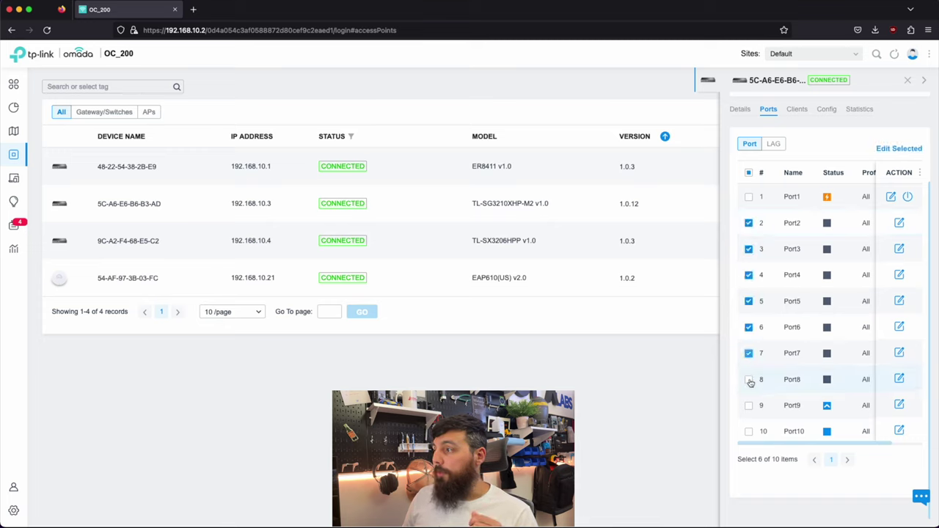
{"action": "left_click", "coordinate": [749, 380]}
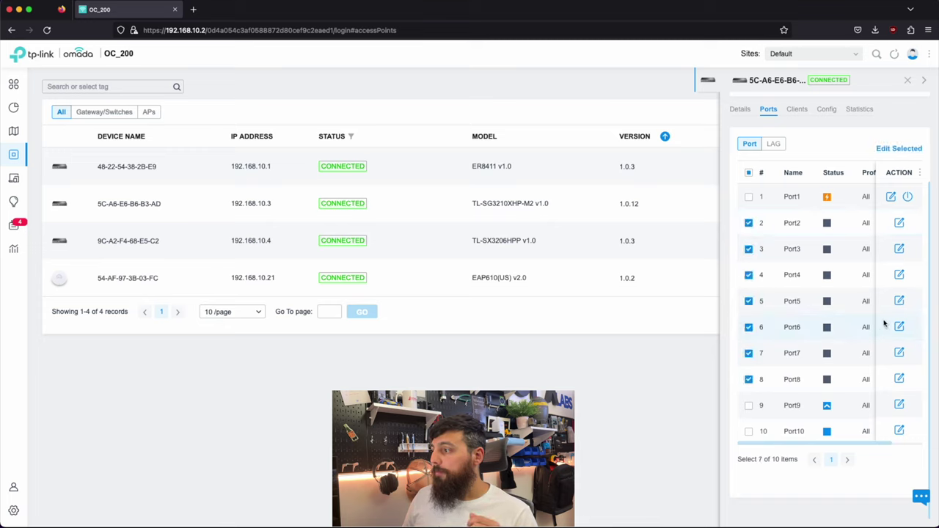
Step: Apply the Lab profile to the selected ports and close the switch panel
{"action": "left_click", "coordinate": [912, 151]}
{"action": "left_click", "coordinate": [843, 210]}
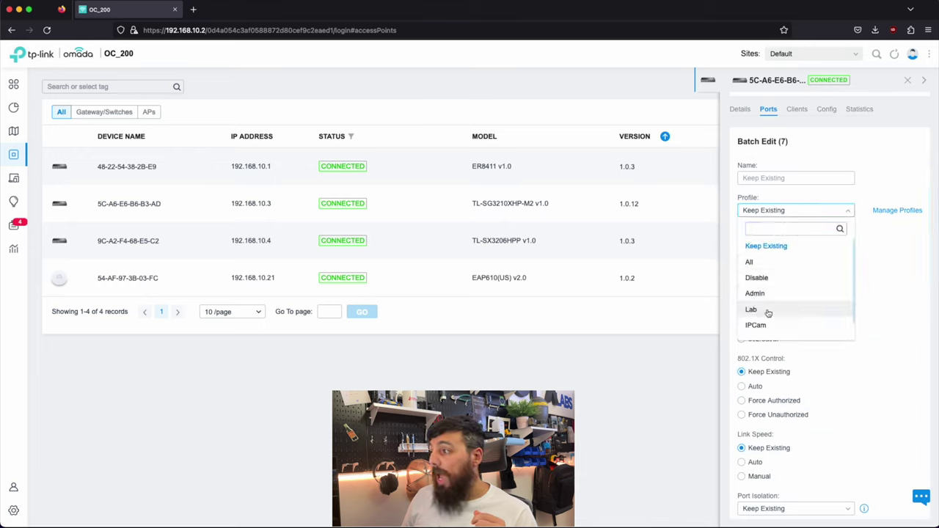
{"action": "left_click", "coordinate": [767, 310]}
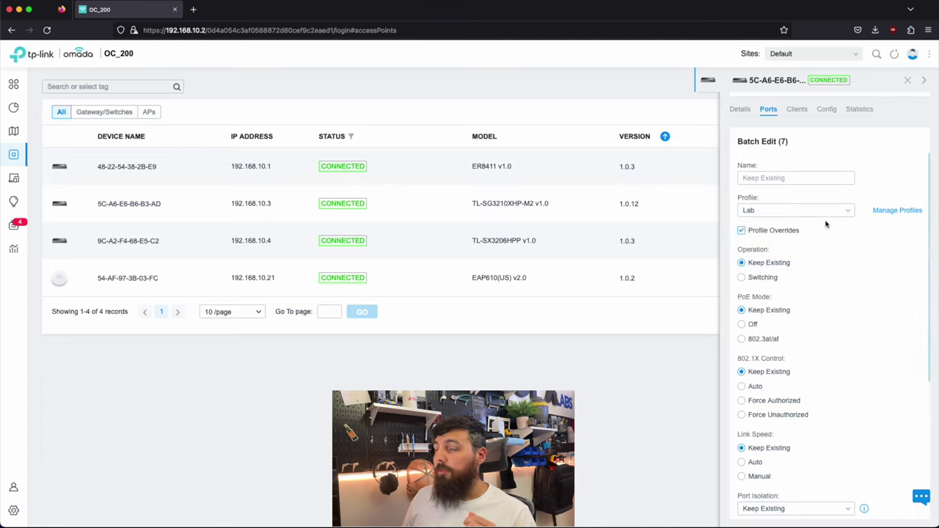
{"action": "scroll", "coordinate": [864, 414], "scroll_direction": "down", "scroll_amount": 5}
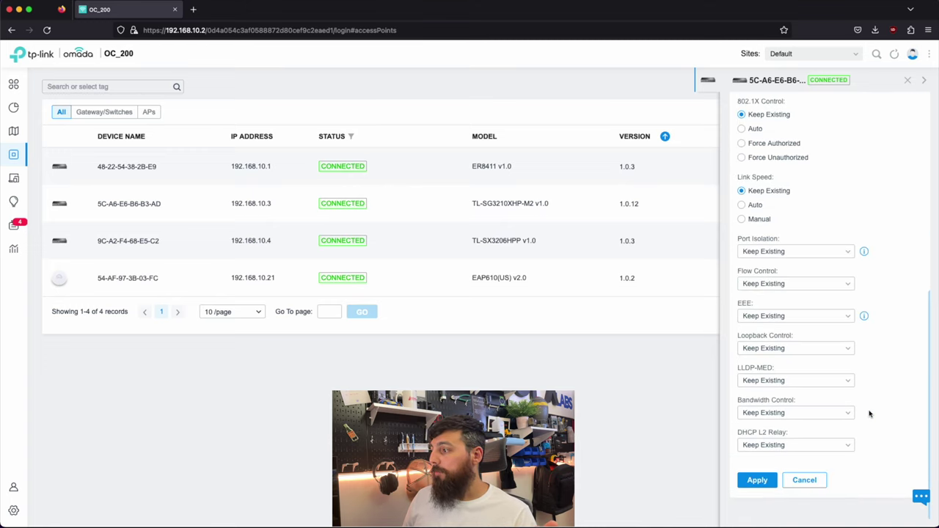
{"action": "left_click", "coordinate": [754, 482]}
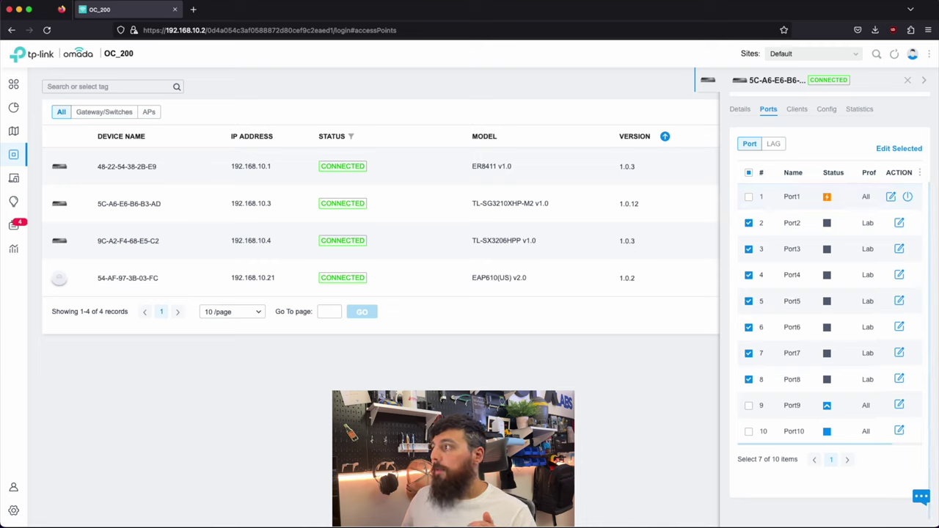
{"action": "left_click", "coordinate": [908, 81]}
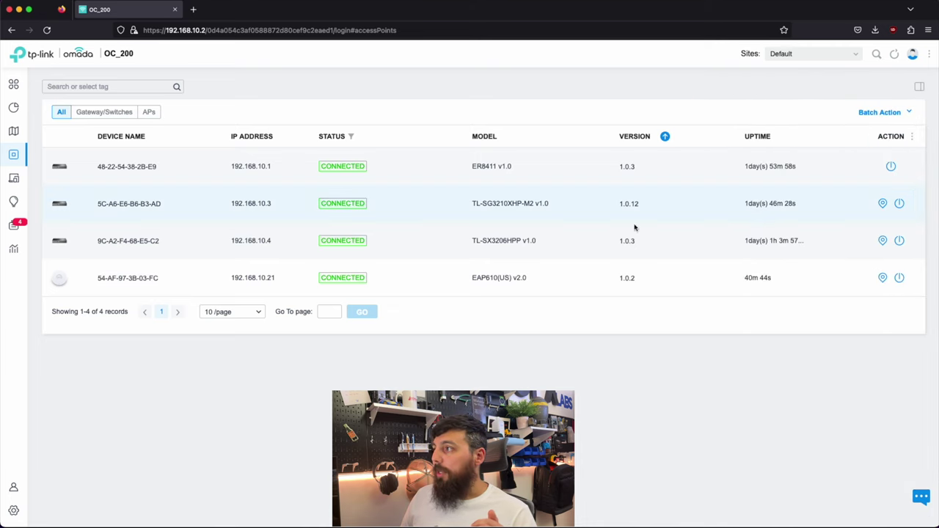
Step: Open the TL-SX3206HPP switch (9C-A2-F4-68-E5-C2) and show its Ports tab
{"action": "left_click", "coordinate": [283, 251]}
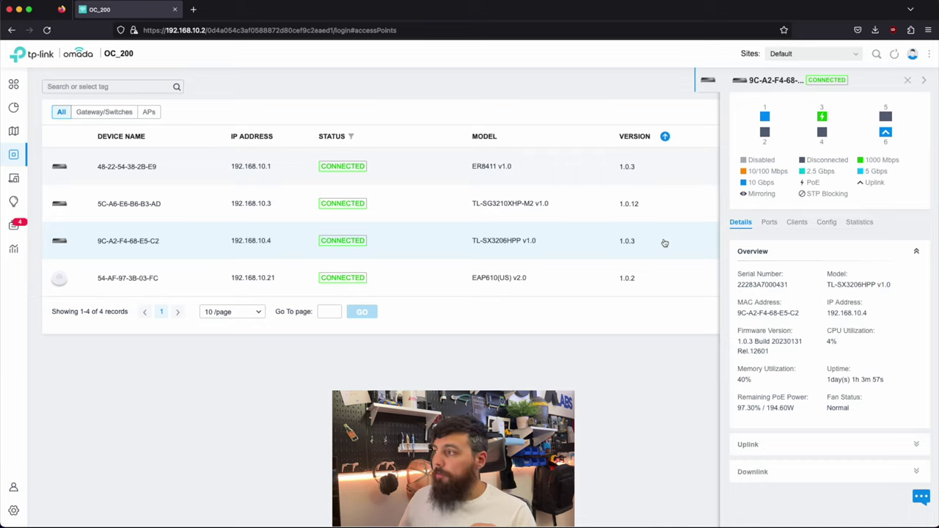
{"action": "mouse_move", "coordinate": [765, 118]}
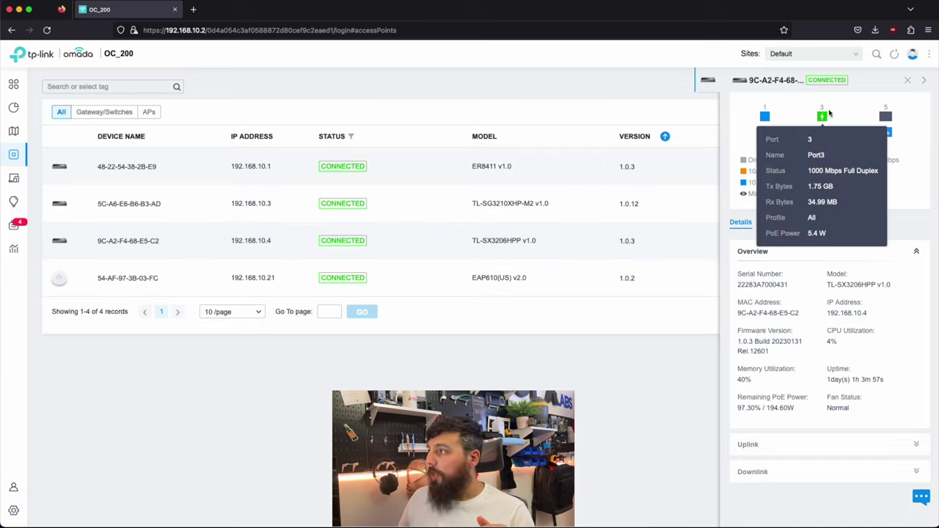
{"action": "mouse_move", "coordinate": [889, 137]}
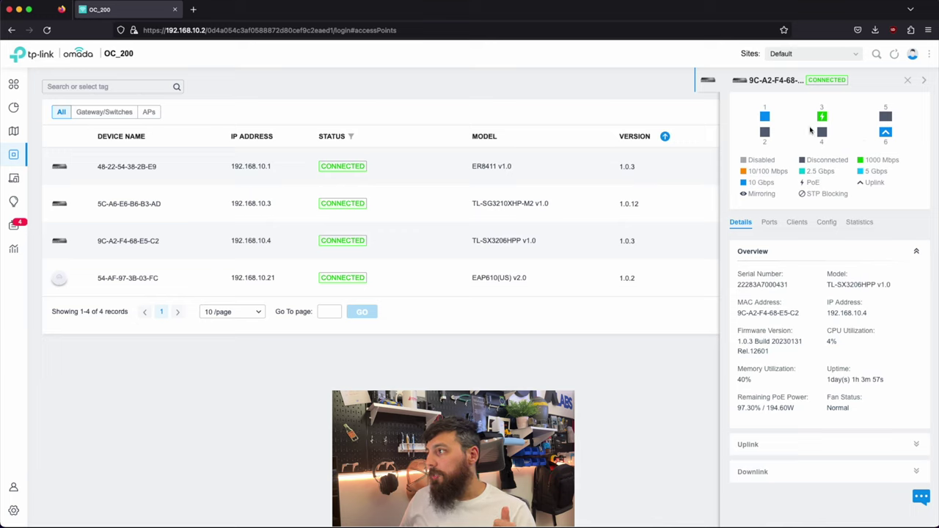
{"action": "left_click", "coordinate": [765, 117]}
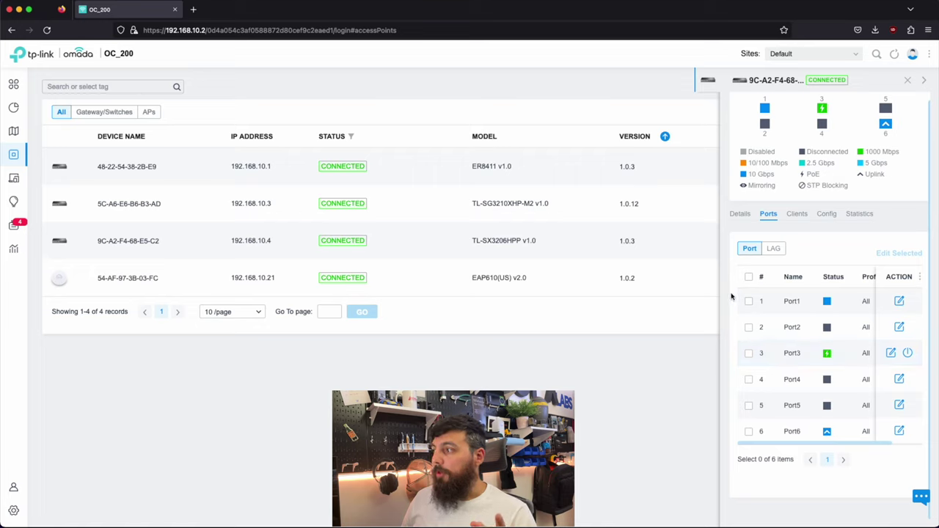
Step: Assign the Admin profile to Port1 on the TL-SX3206HPP switch
{"action": "left_click", "coordinate": [899, 301]}
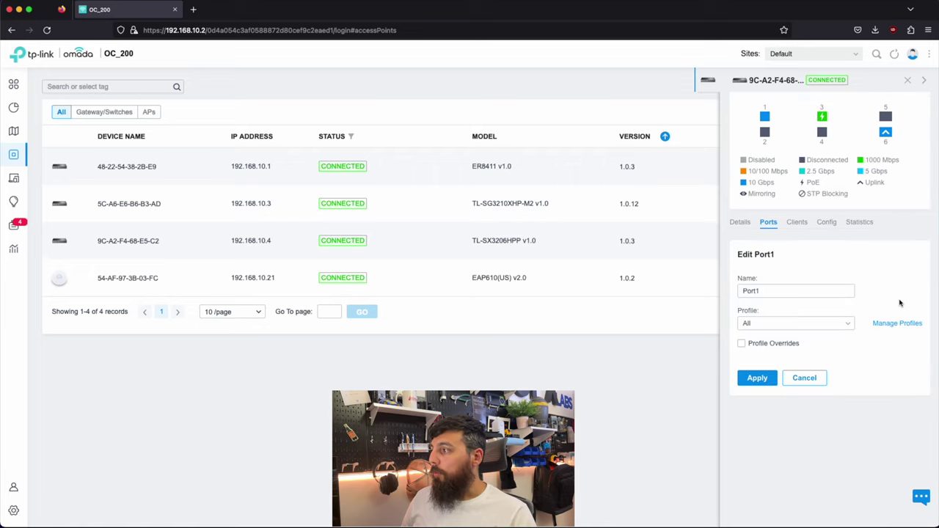
{"action": "left_click", "coordinate": [848, 329]}
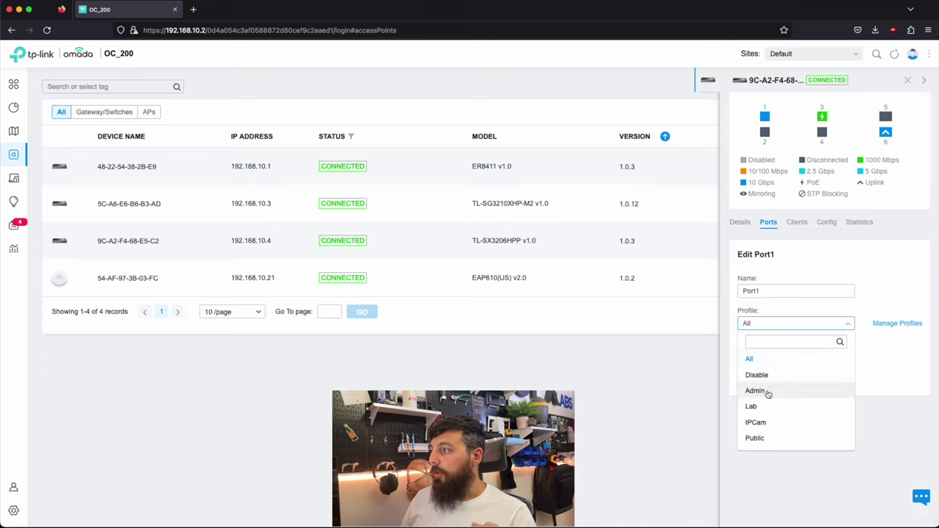
{"action": "left_click", "coordinate": [765, 390]}
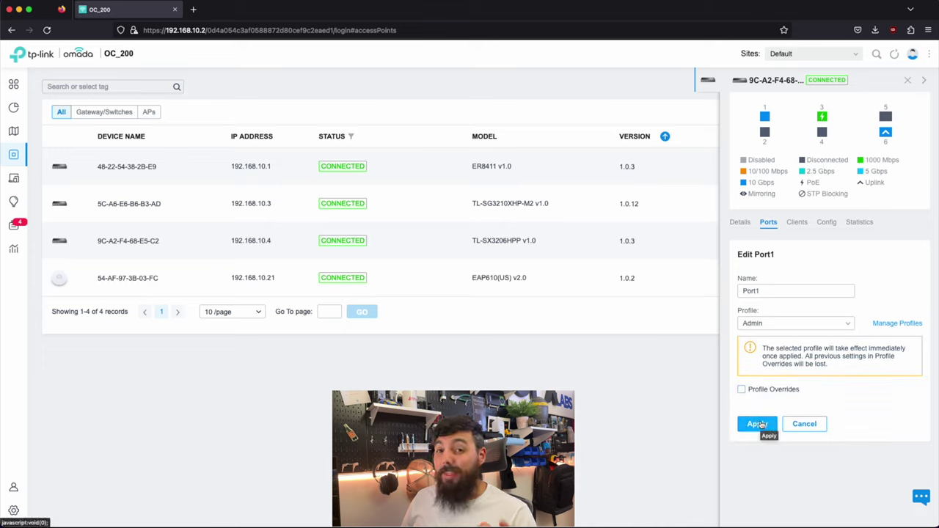
{"action": "left_click", "coordinate": [757, 424]}
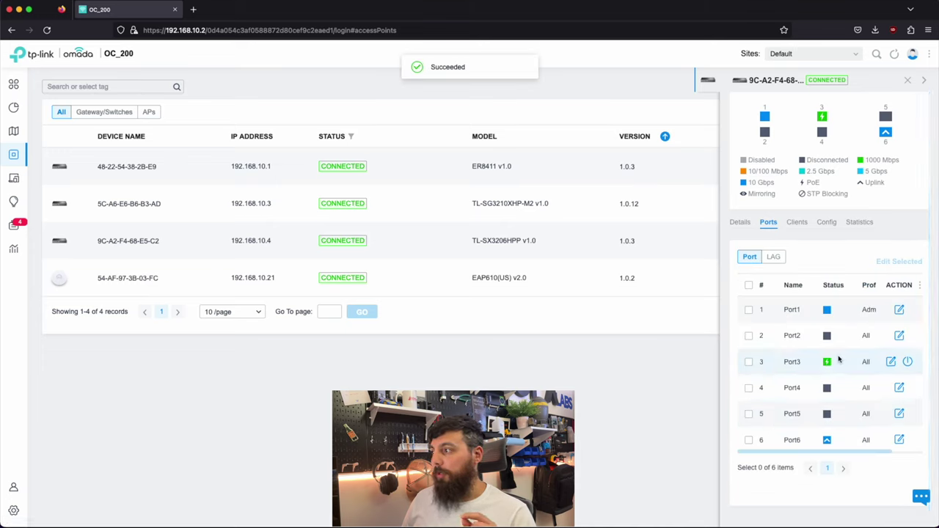
Step: Assign the Lab profile to Port4 on the TL-SX3206HPP switch
{"action": "left_click", "coordinate": [749, 336]}
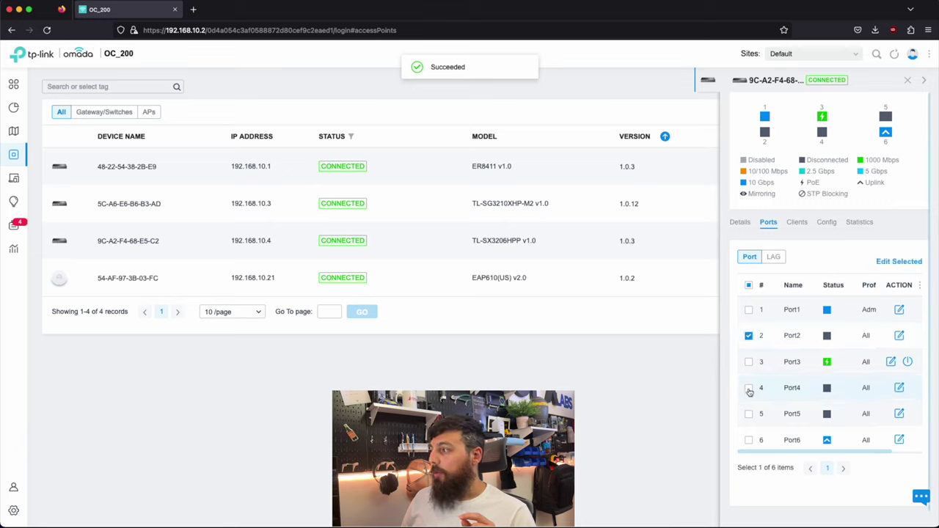
{"action": "left_click", "coordinate": [748, 388]}
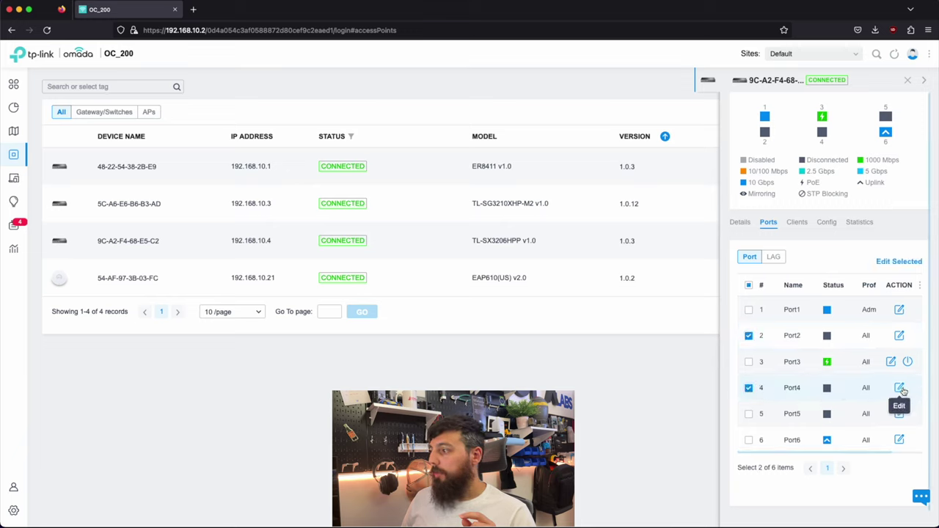
{"action": "scroll", "coordinate": [902, 393], "scroll_direction": "down", "scroll_amount": 1}
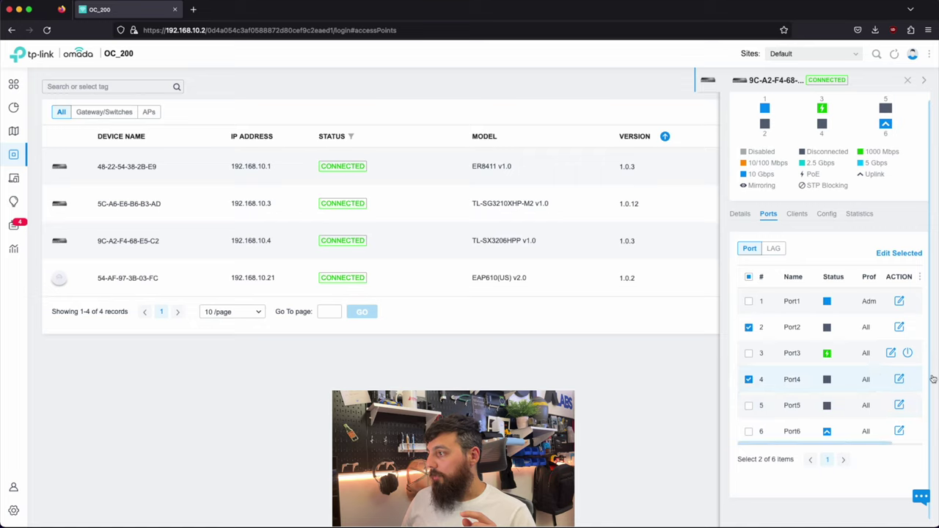
{"action": "left_click", "coordinate": [901, 379]}
{"action": "left_click", "coordinate": [838, 324]}
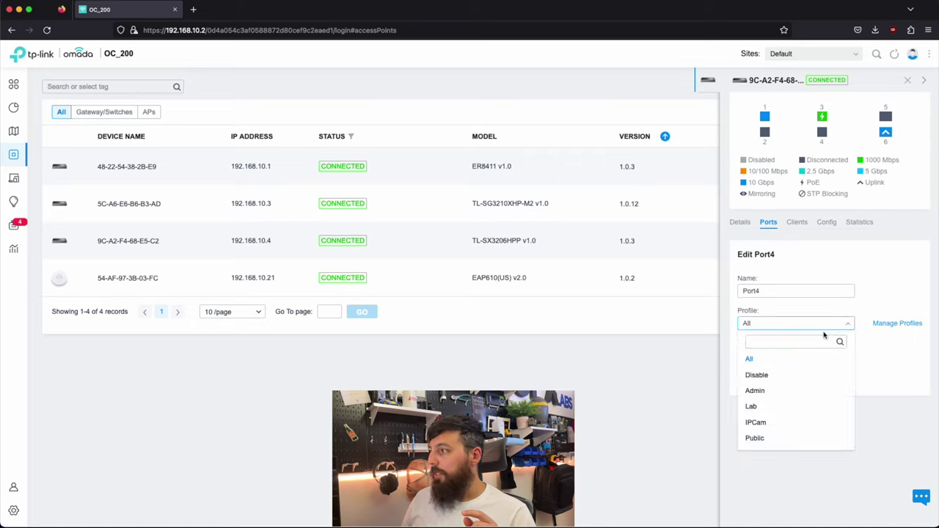
{"action": "left_click", "coordinate": [766, 405]}
{"action": "left_click", "coordinate": [756, 423]}
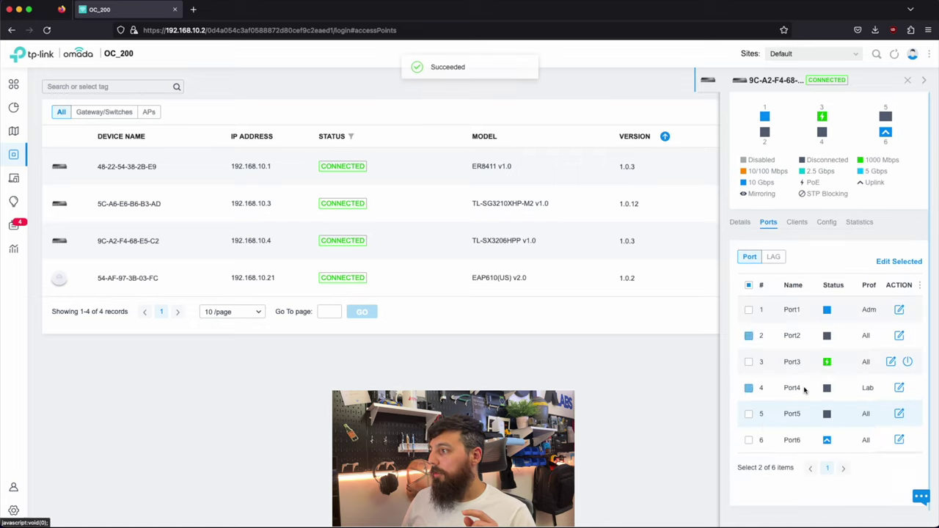